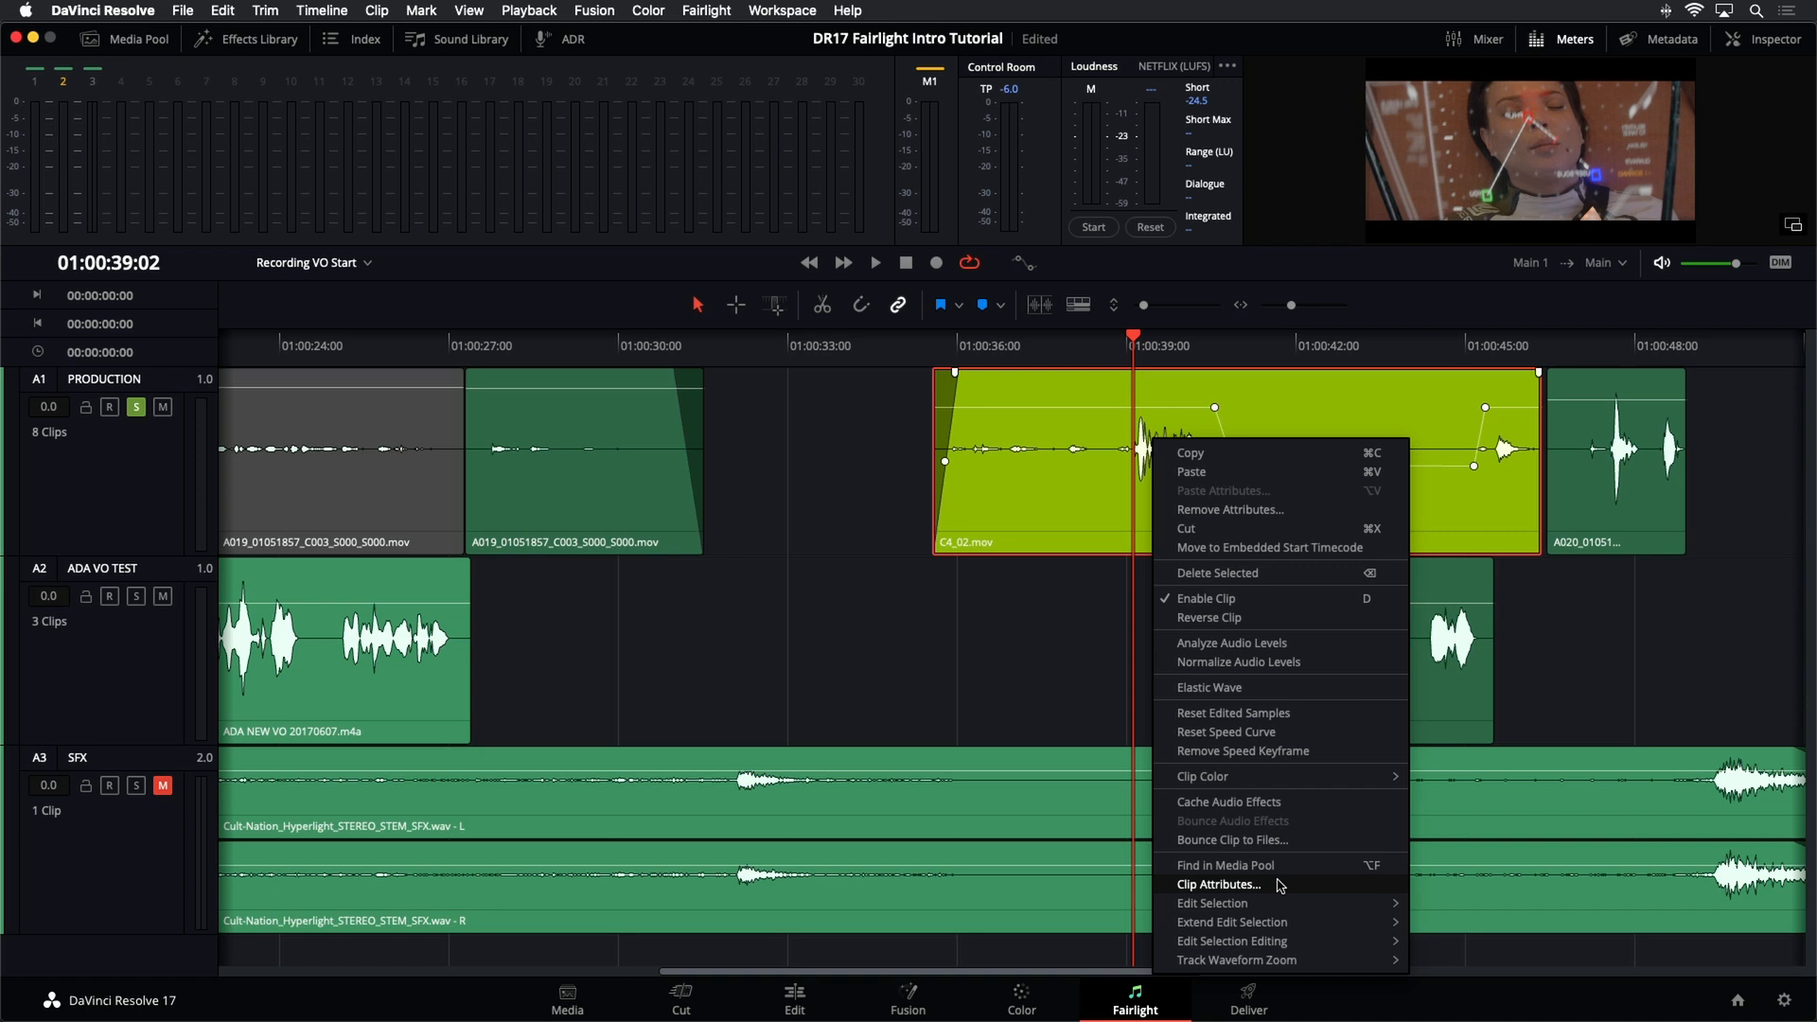
- Inspect the source channel options in the audio clip attributes of the C4_02.mov clip on the PRODUCTION track
left_click(1221, 885)
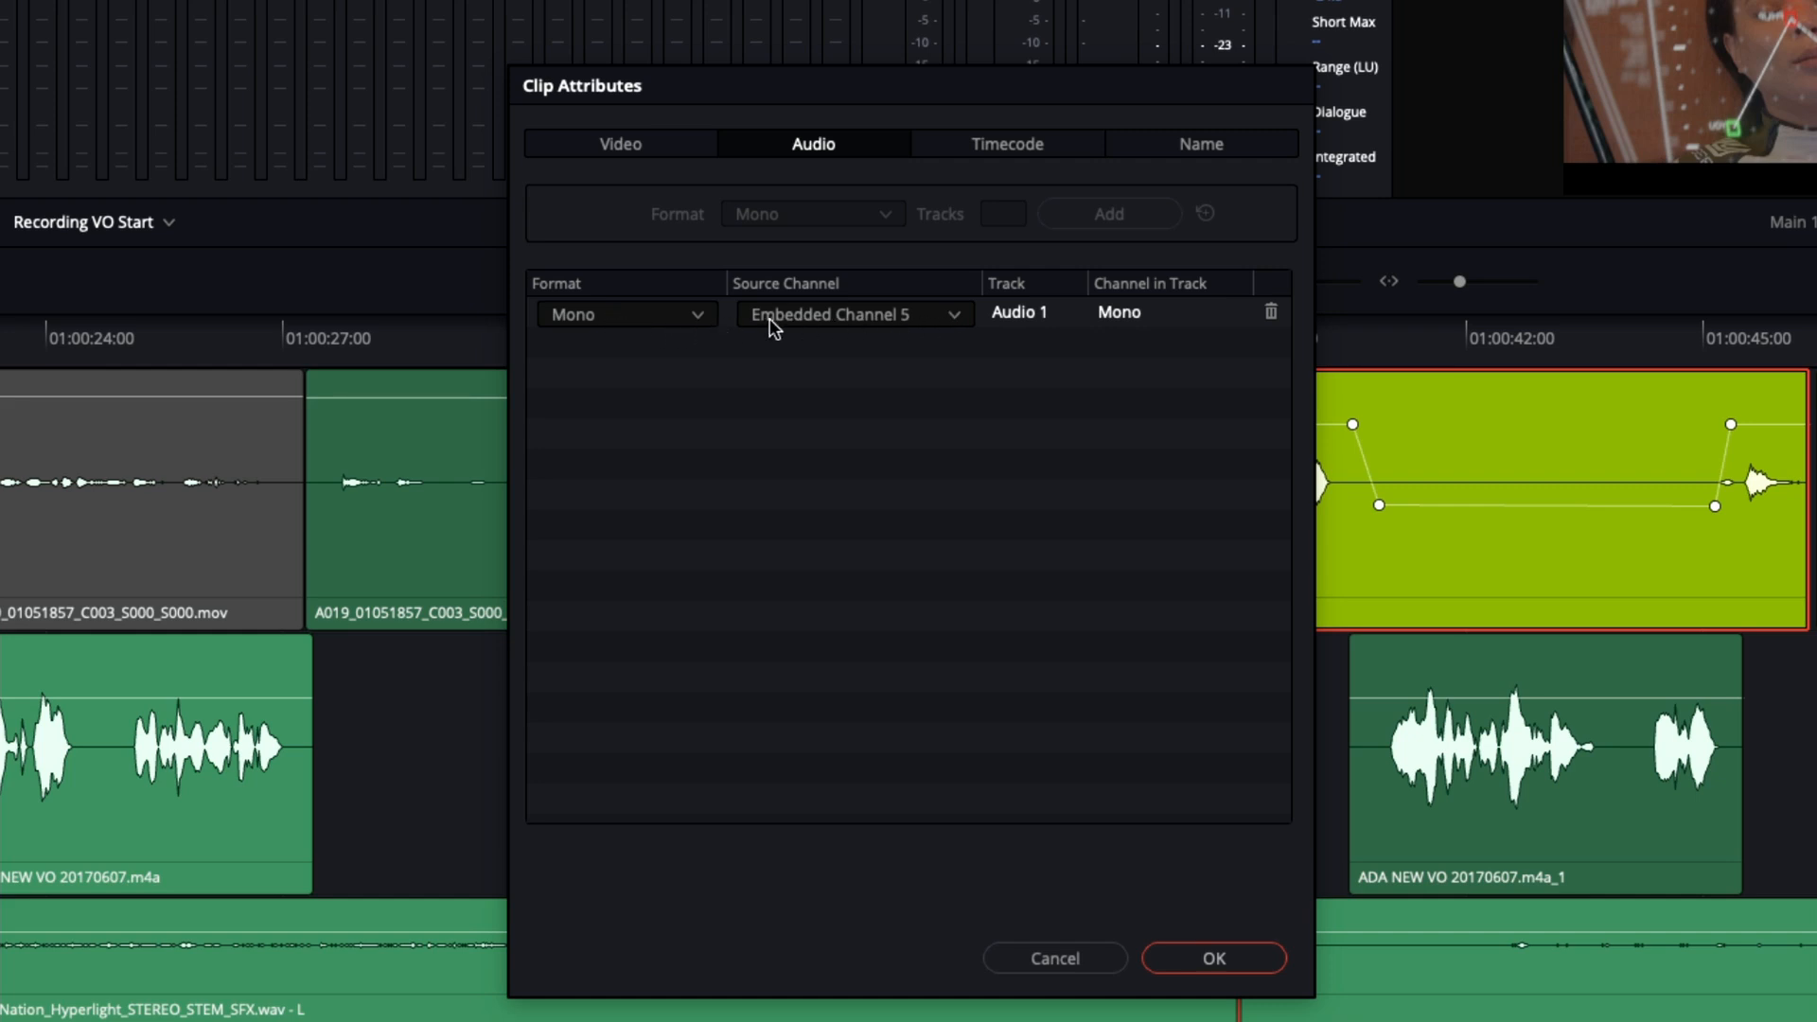
left_click(957, 322)
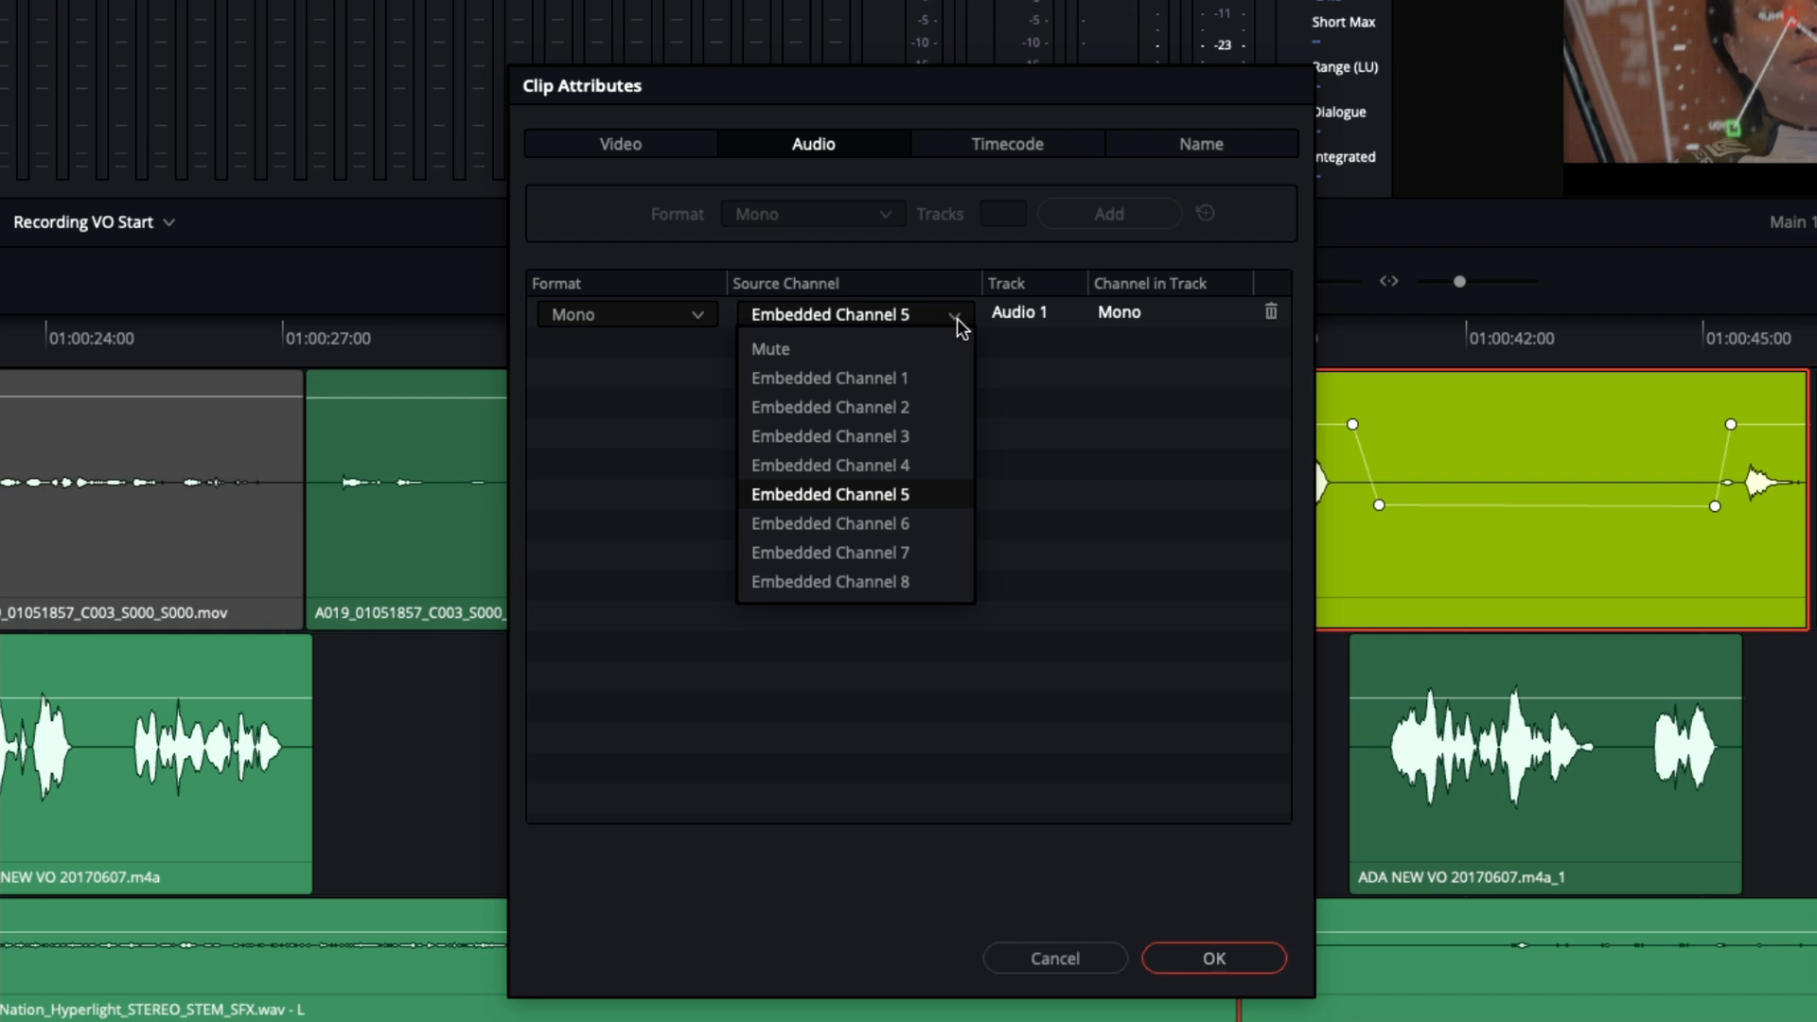
left_click(998, 373)
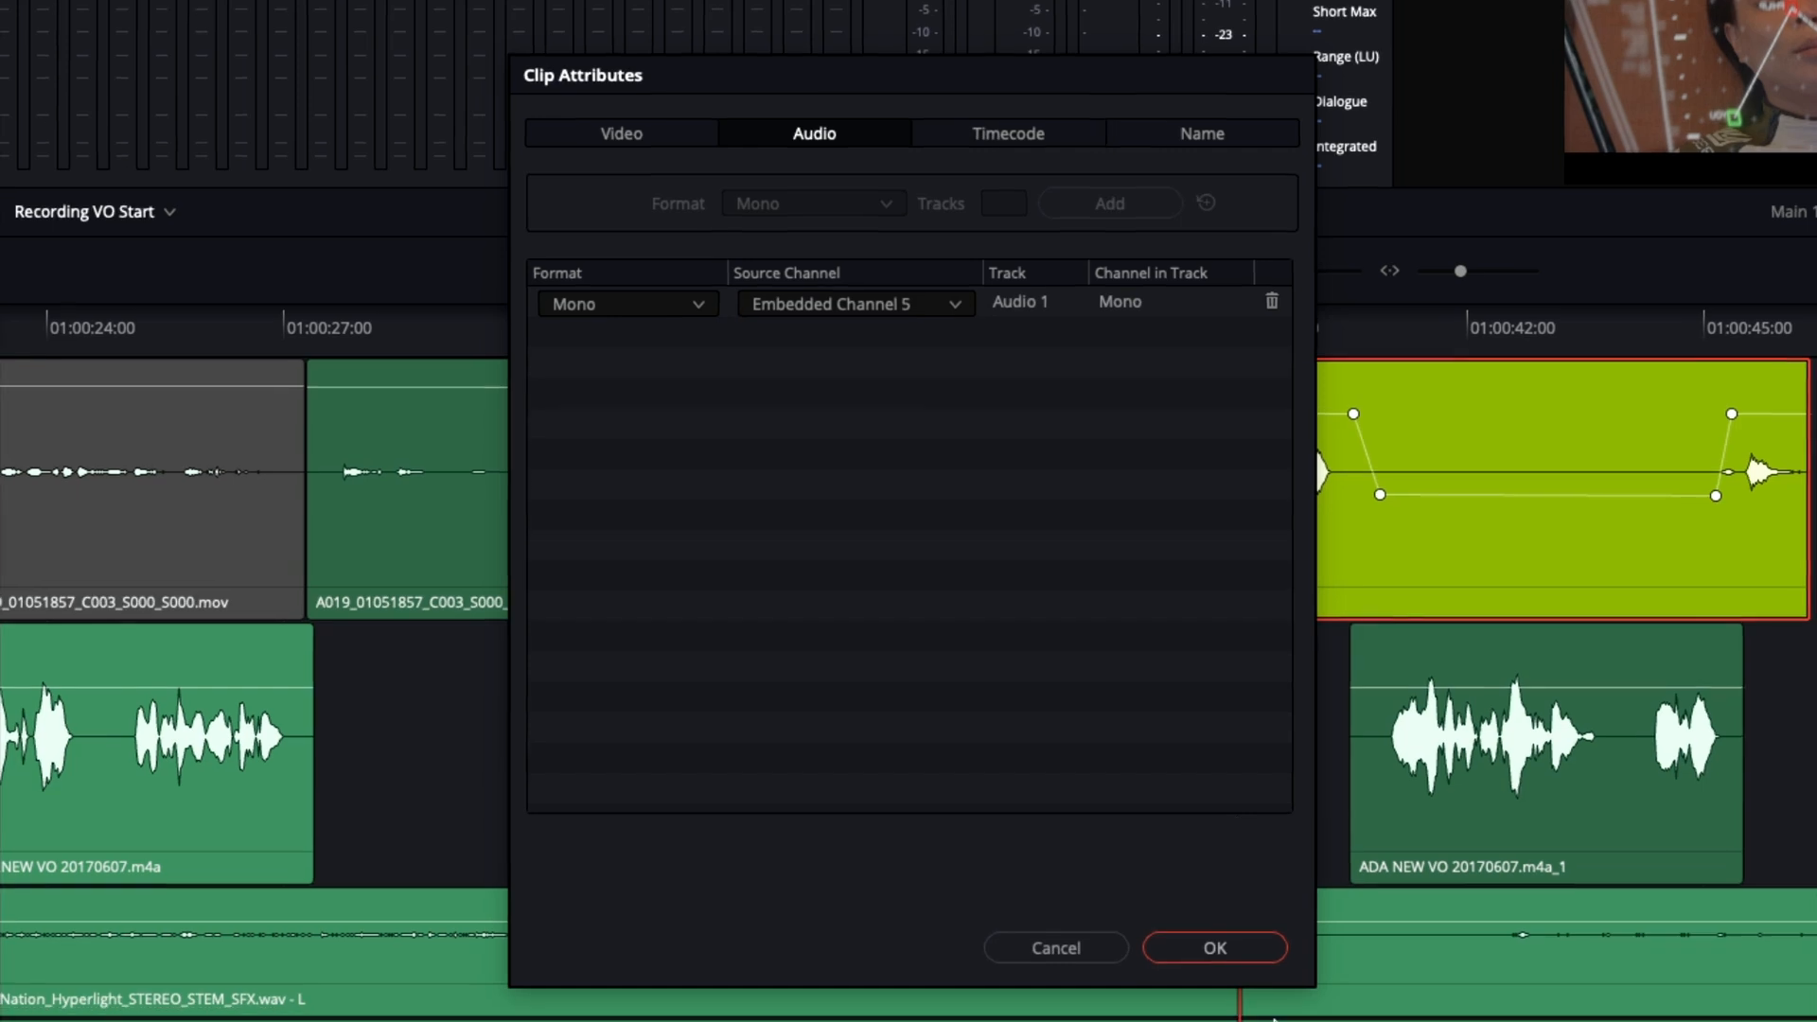
left_click(1087, 968)
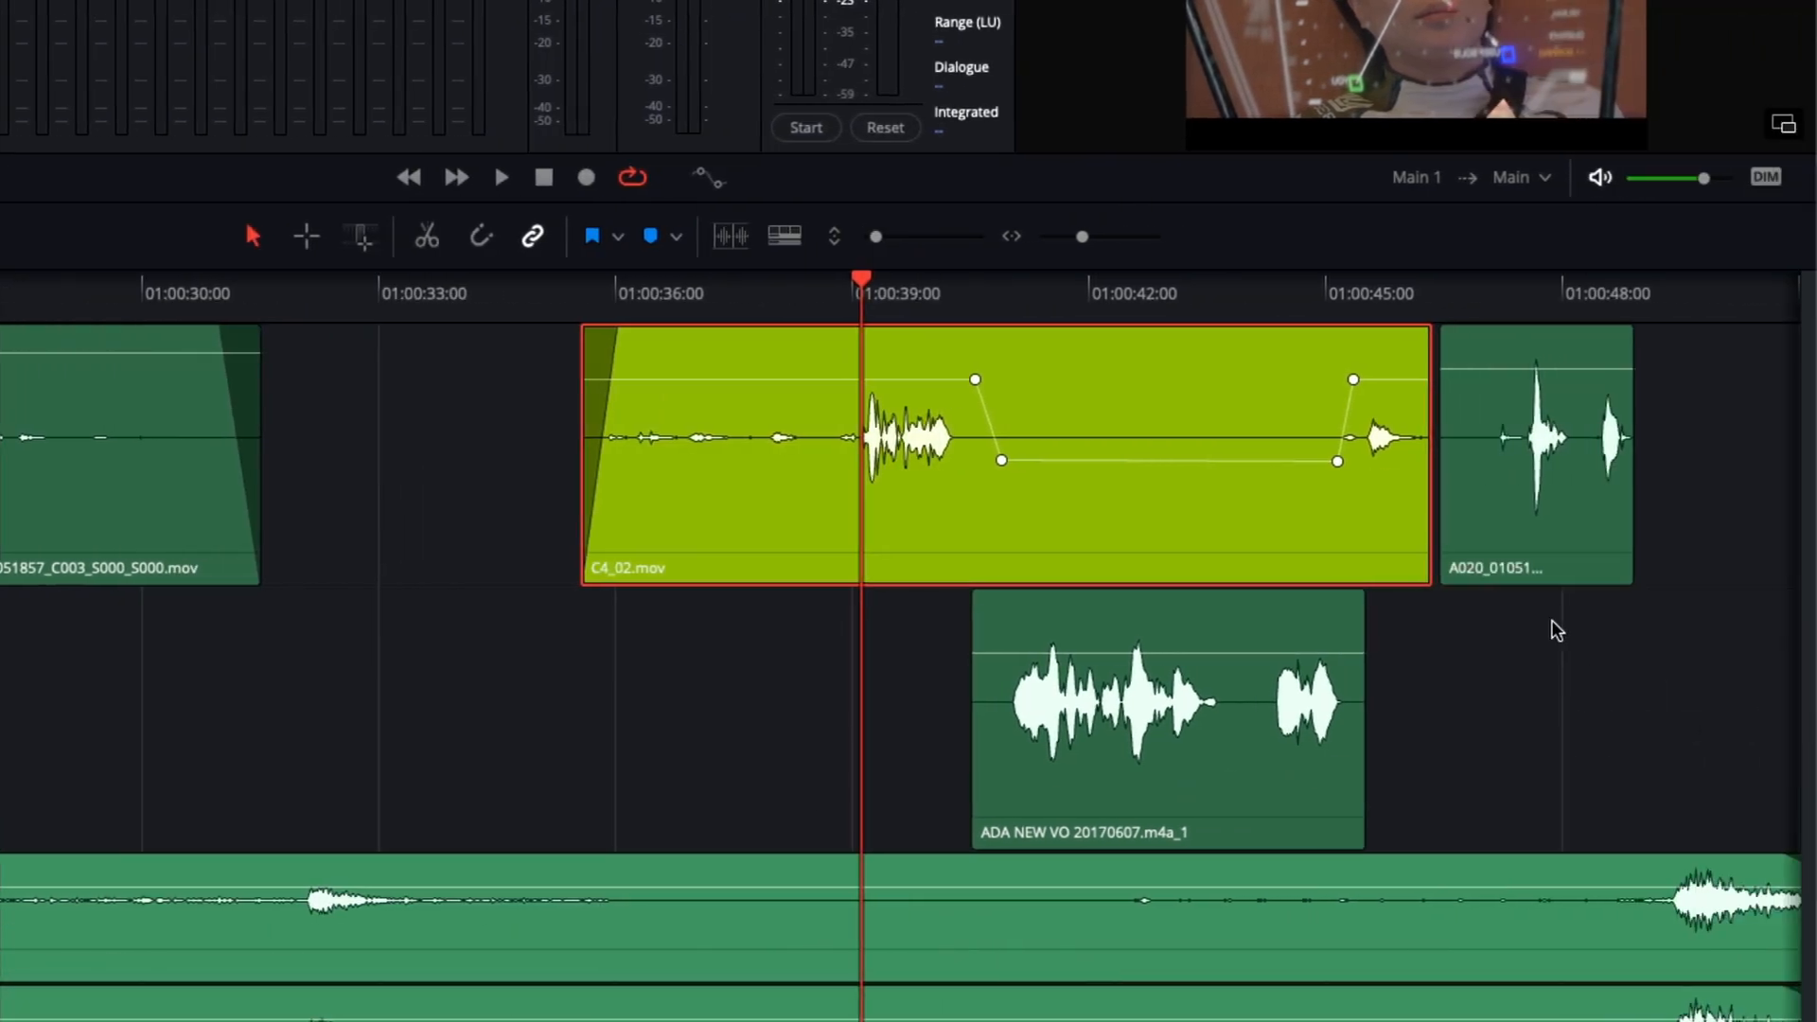
- Inspect the available source channels in the audio clip attributes of the A020 clip at the end of the PRODUCTION track
mouse_move(1551, 497)
right_click(1484, 394)
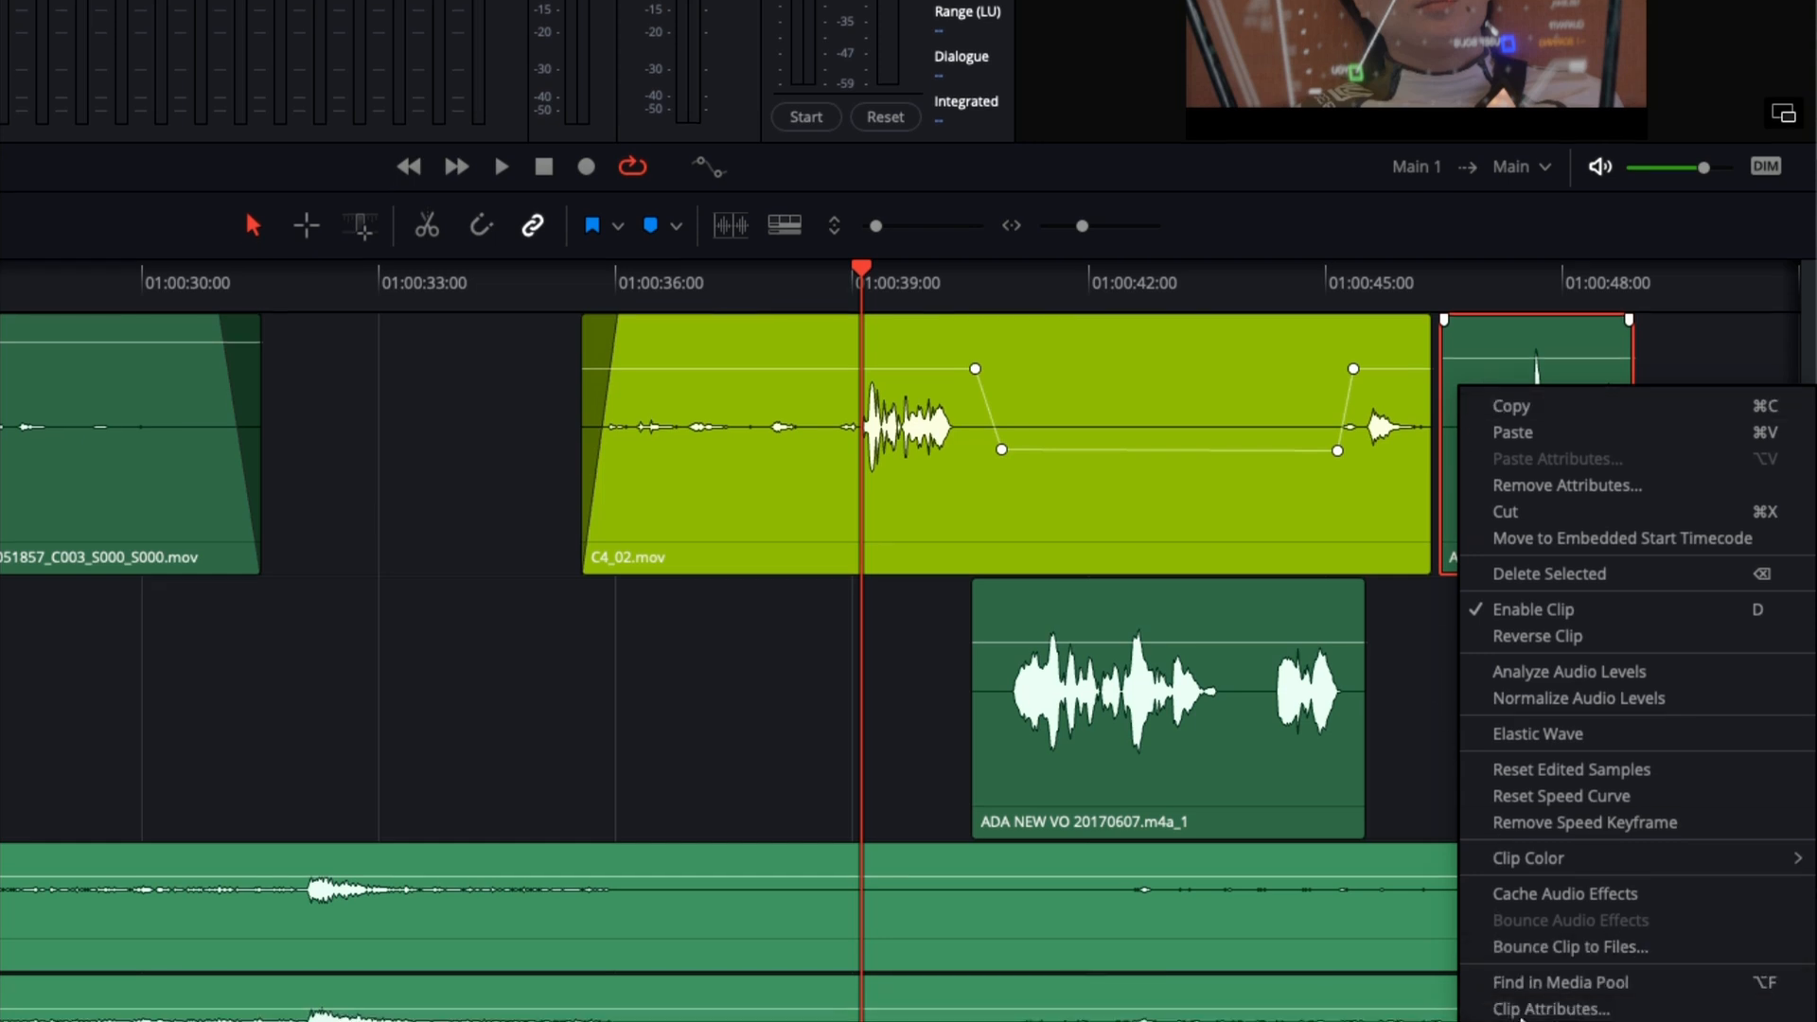
left_click(1528, 1017)
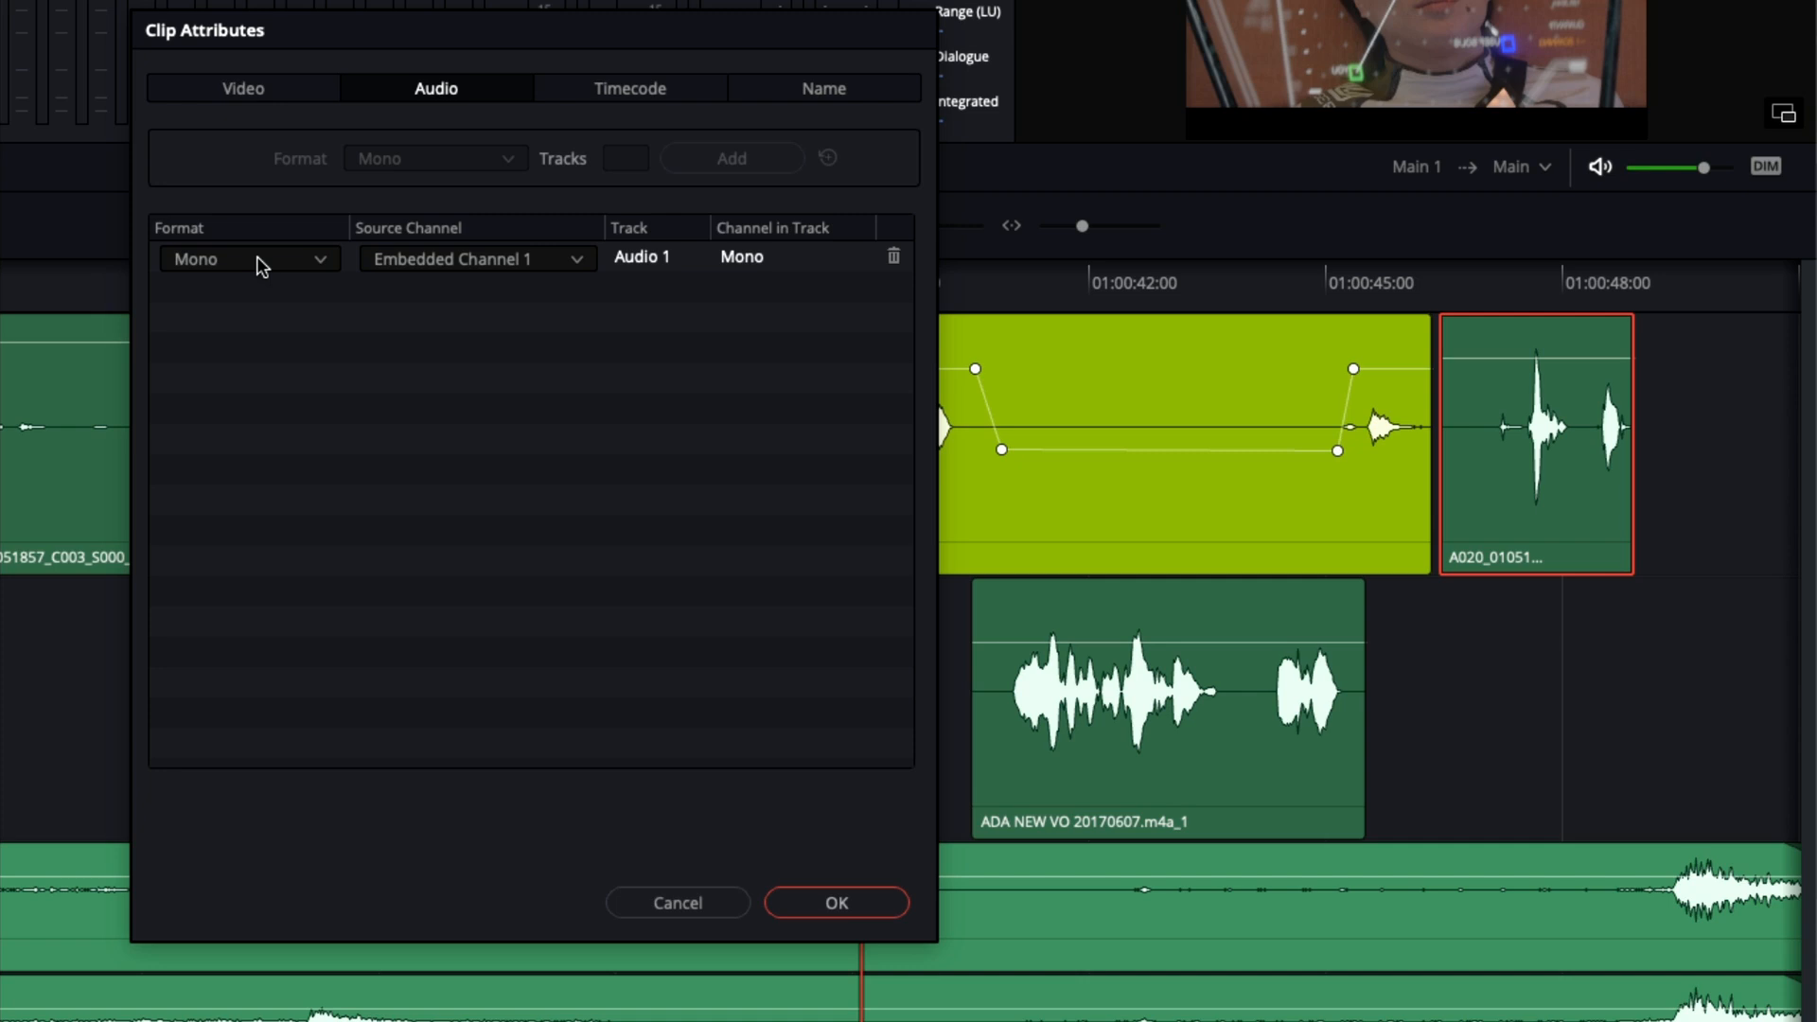
left_click(576, 263)
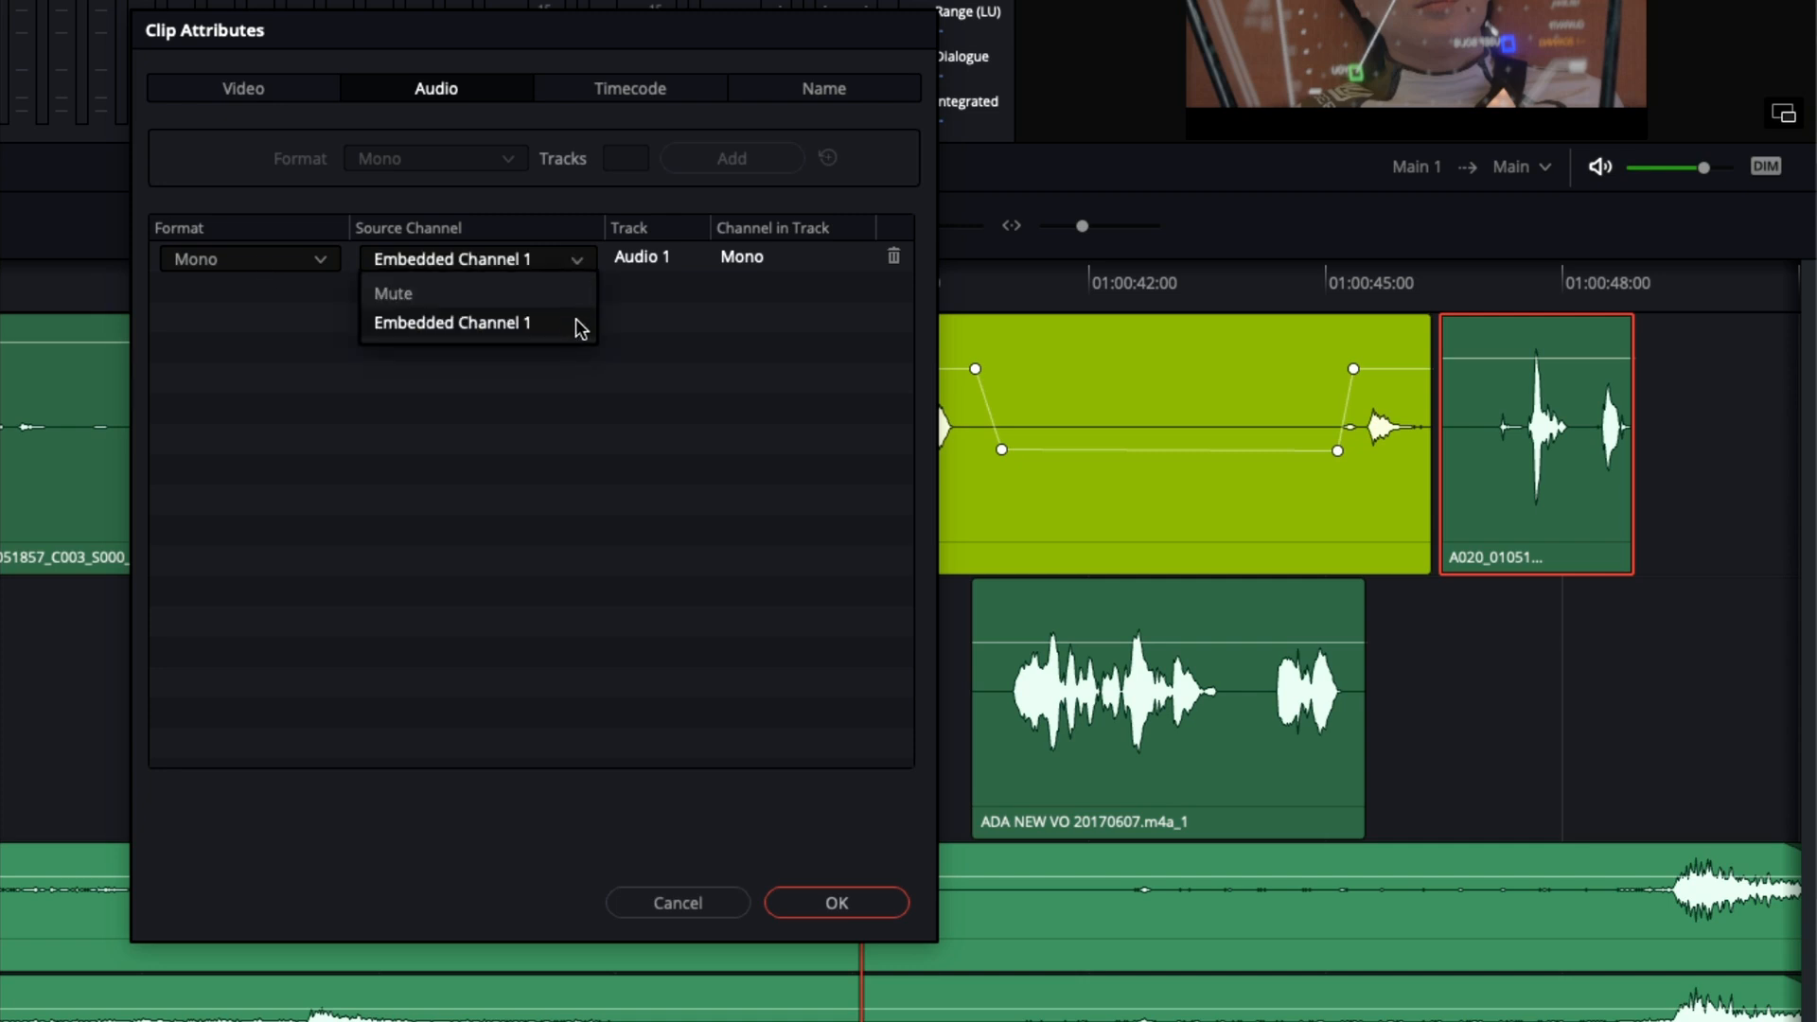
left_click(673, 339)
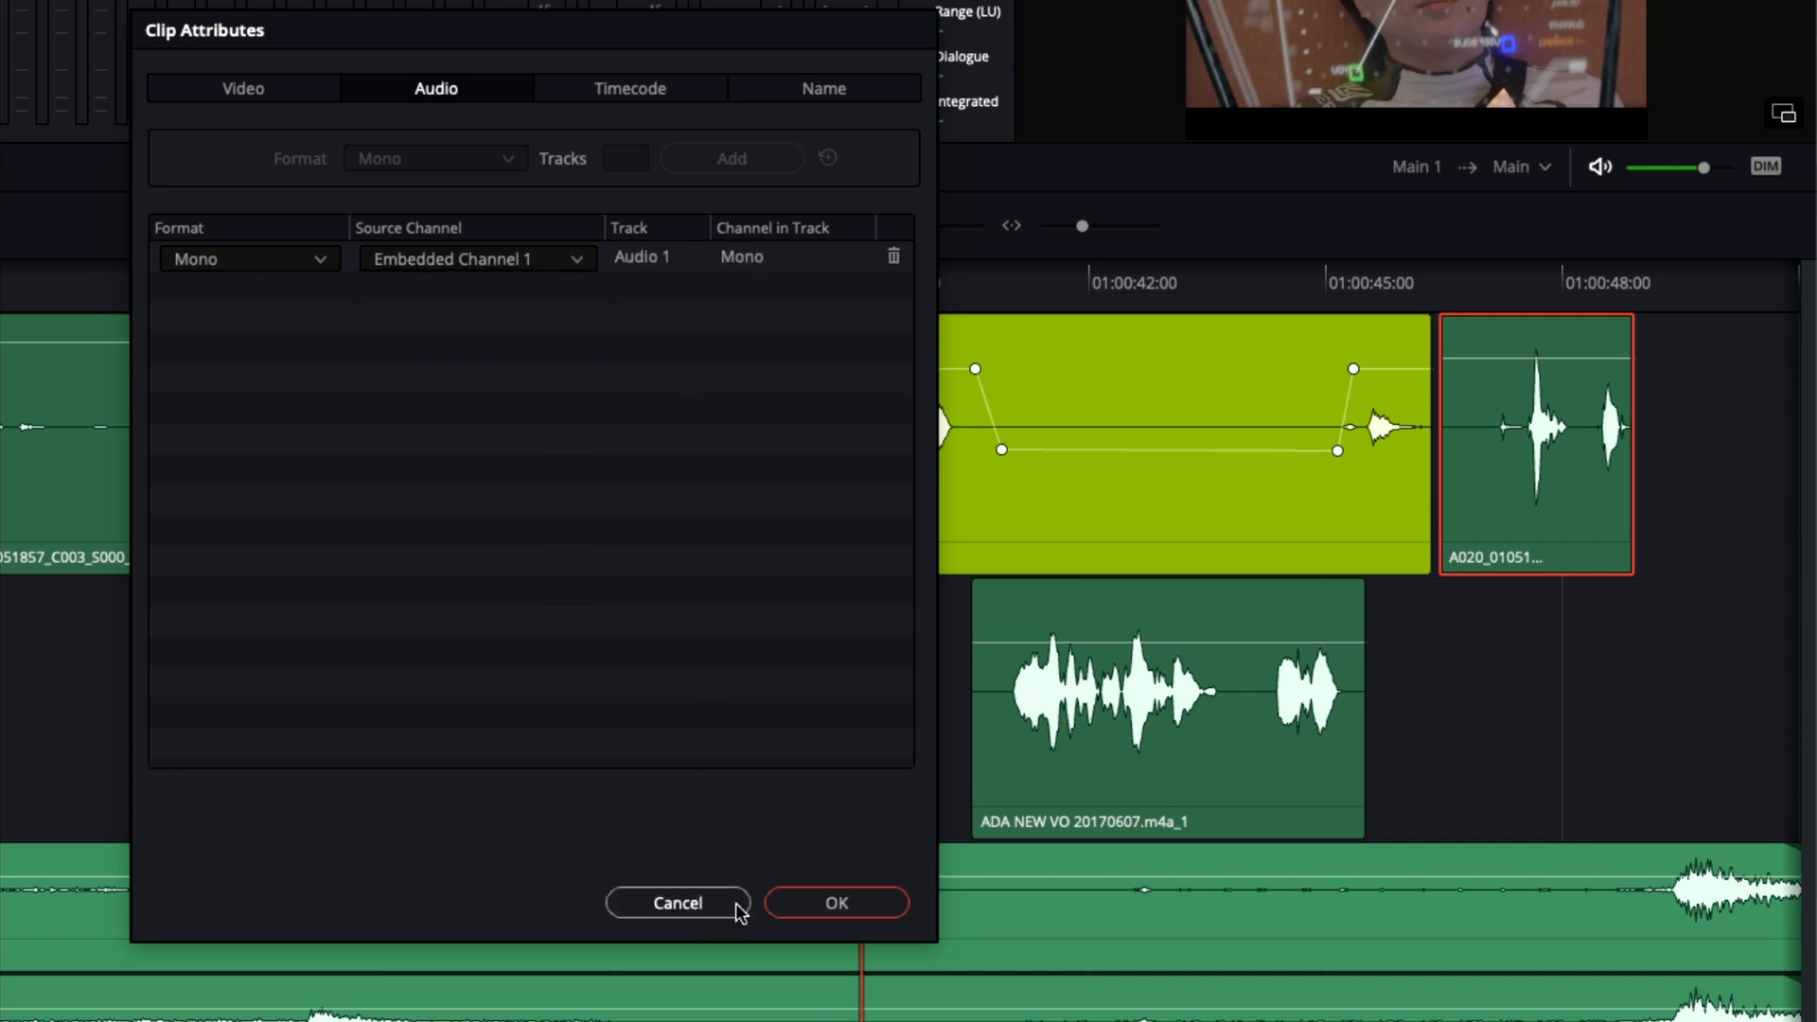
left_click(794, 904)
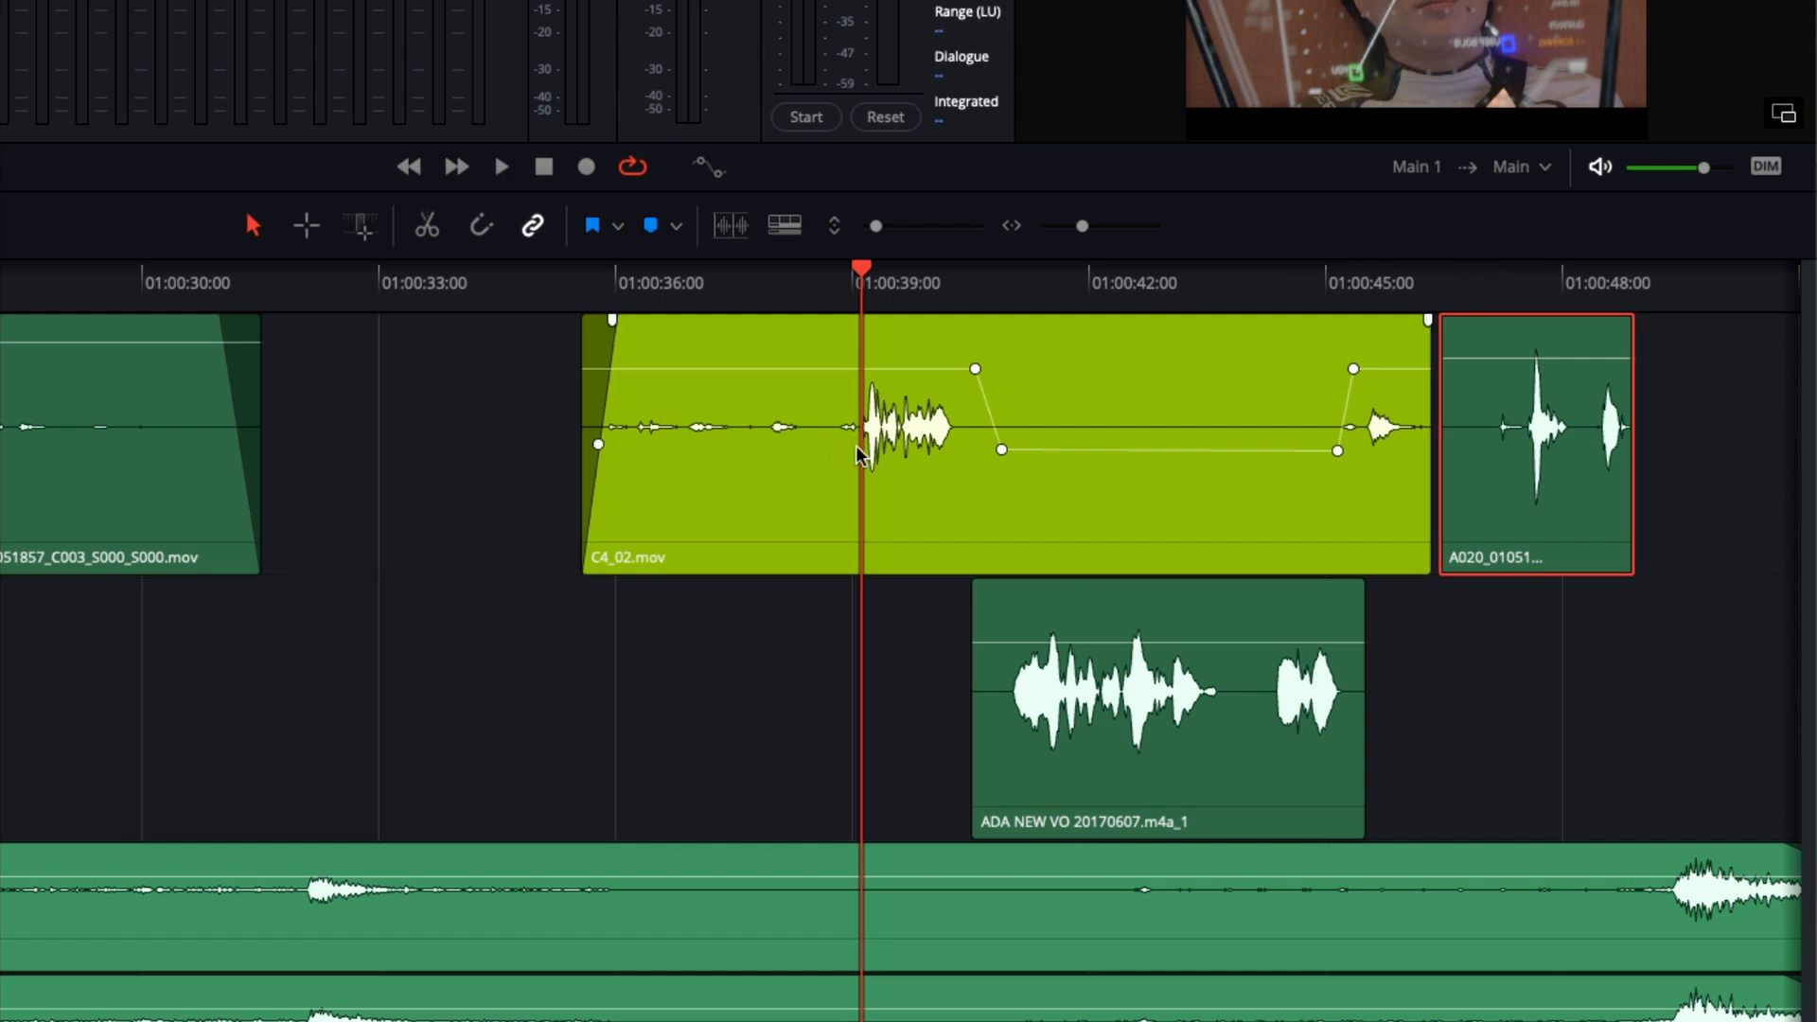
- Review the embedded source channels of the C4_02.mov clip again in its audio clip attributes, leaving the assignment unchanged
left_click(888, 457)
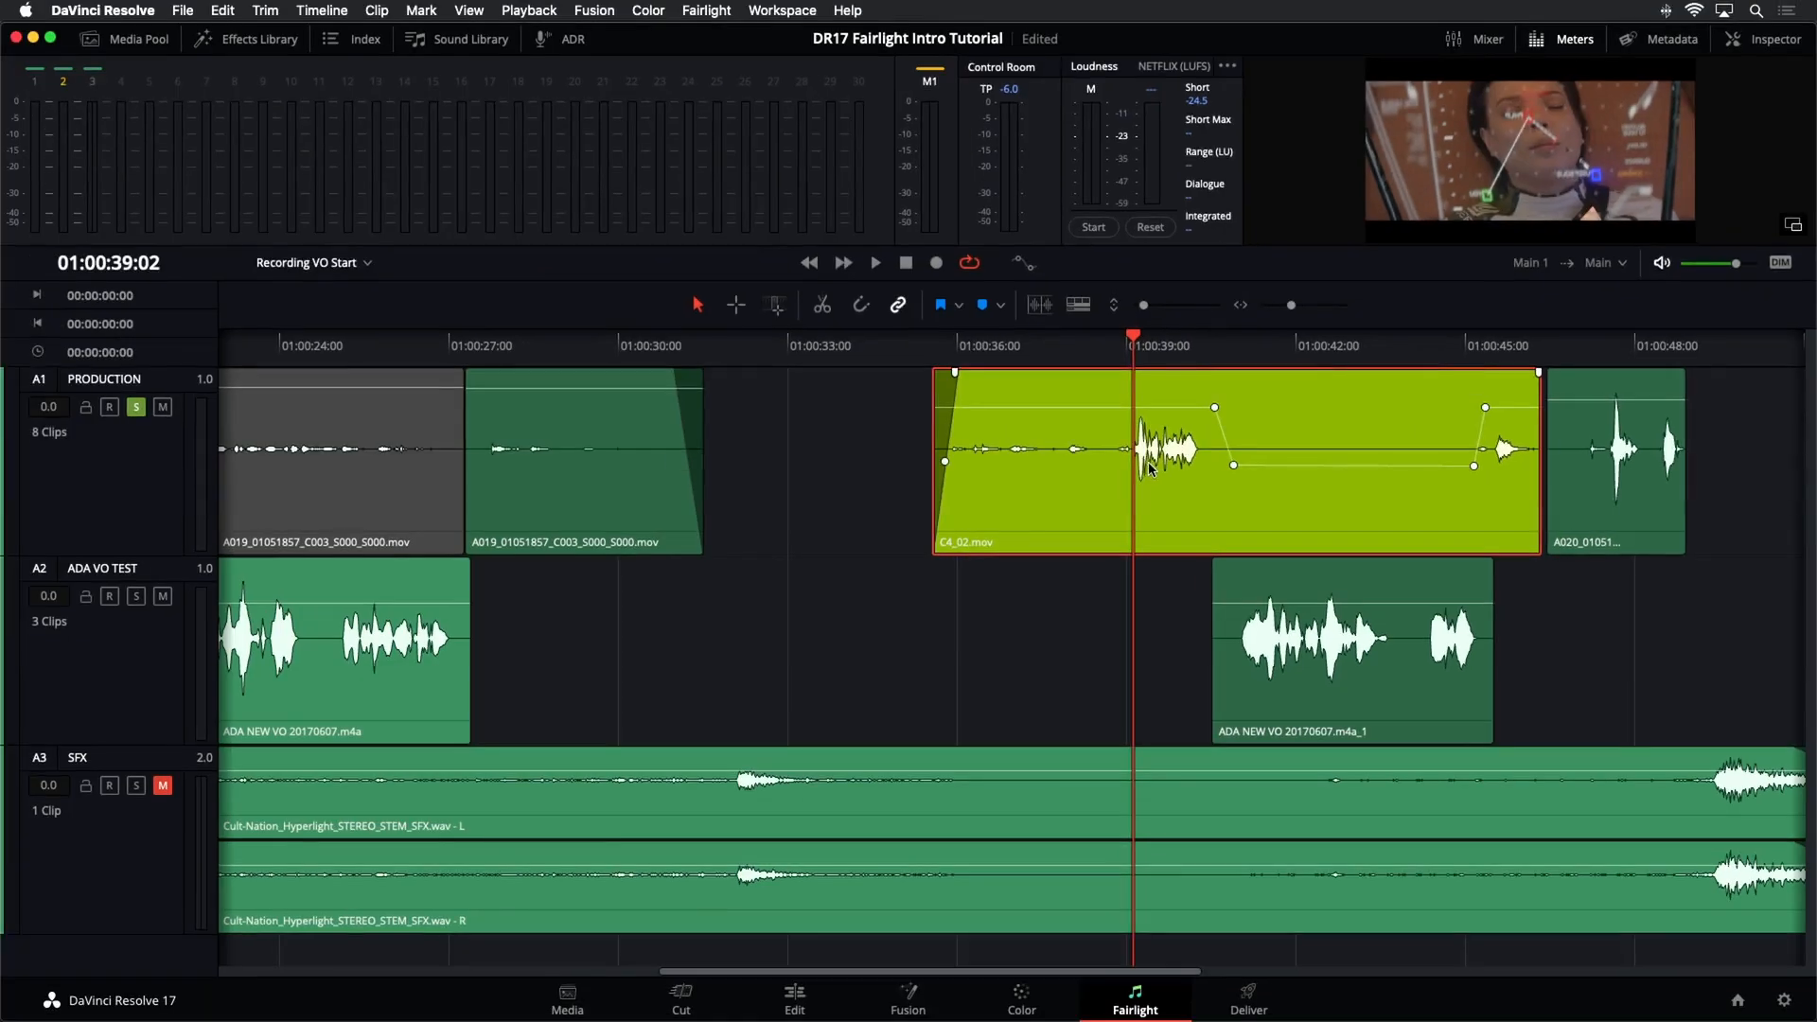
right_click(1190, 444)
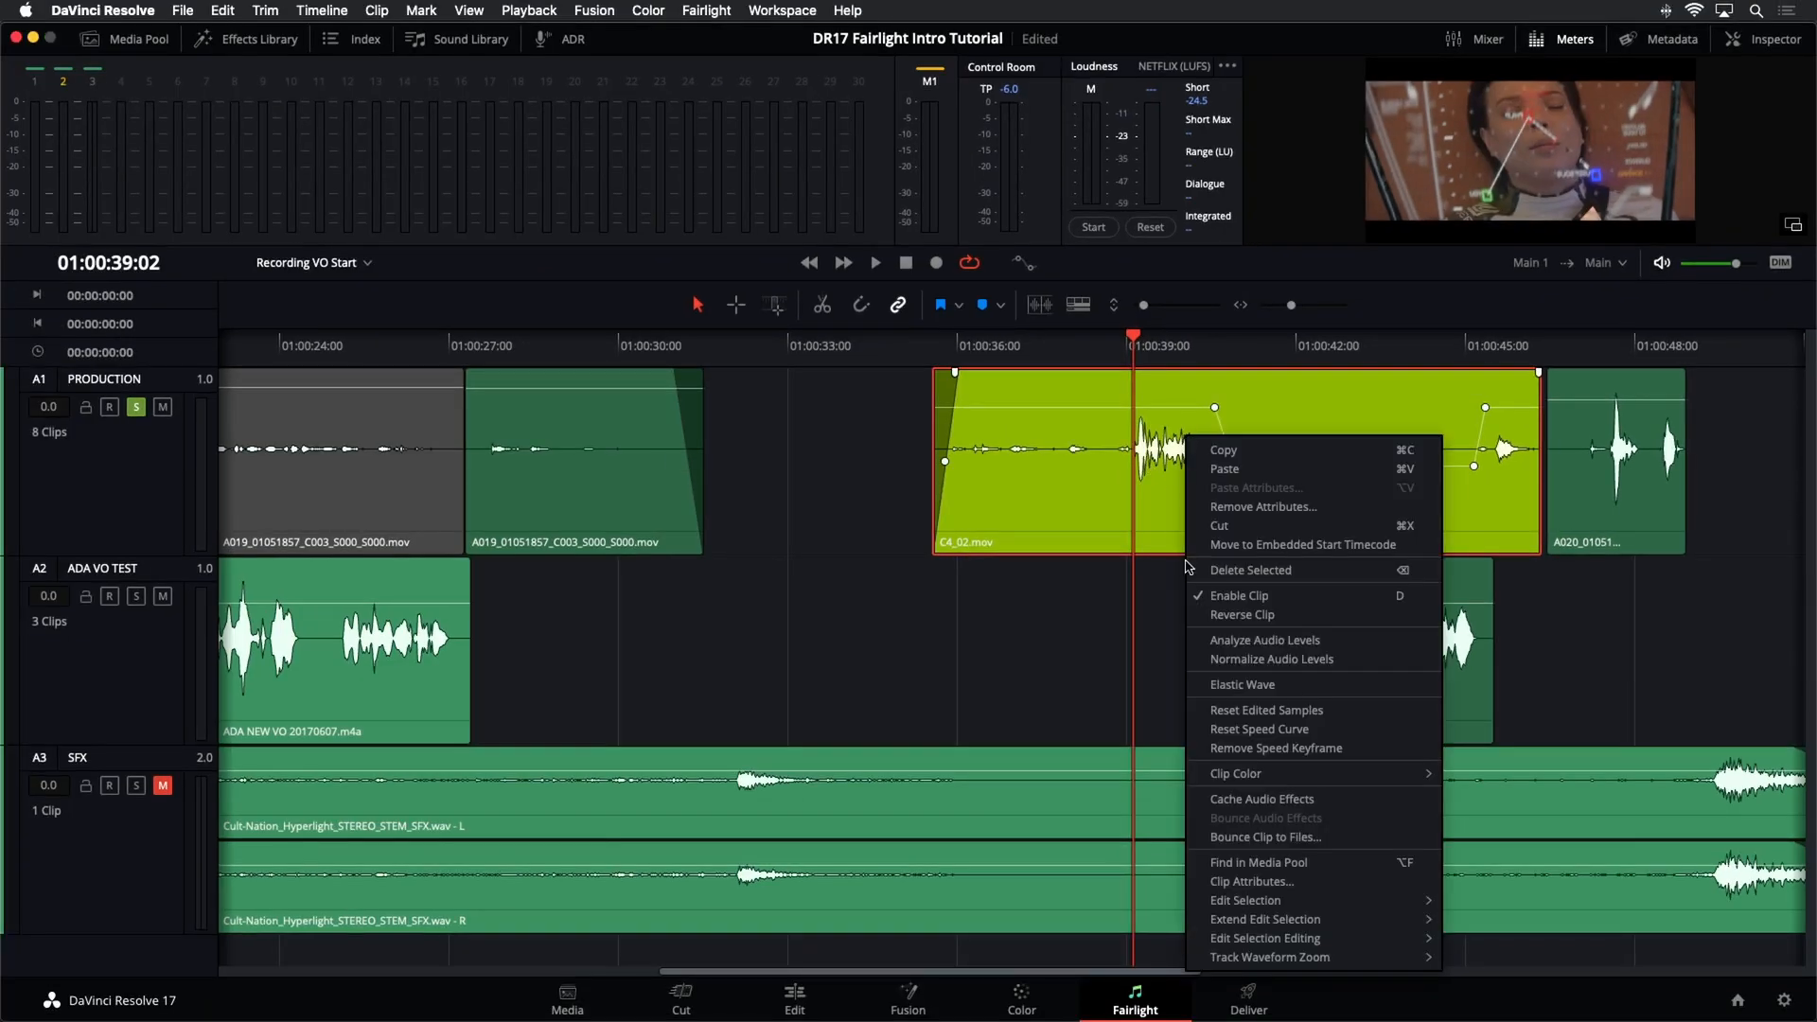
left_click(1200, 881)
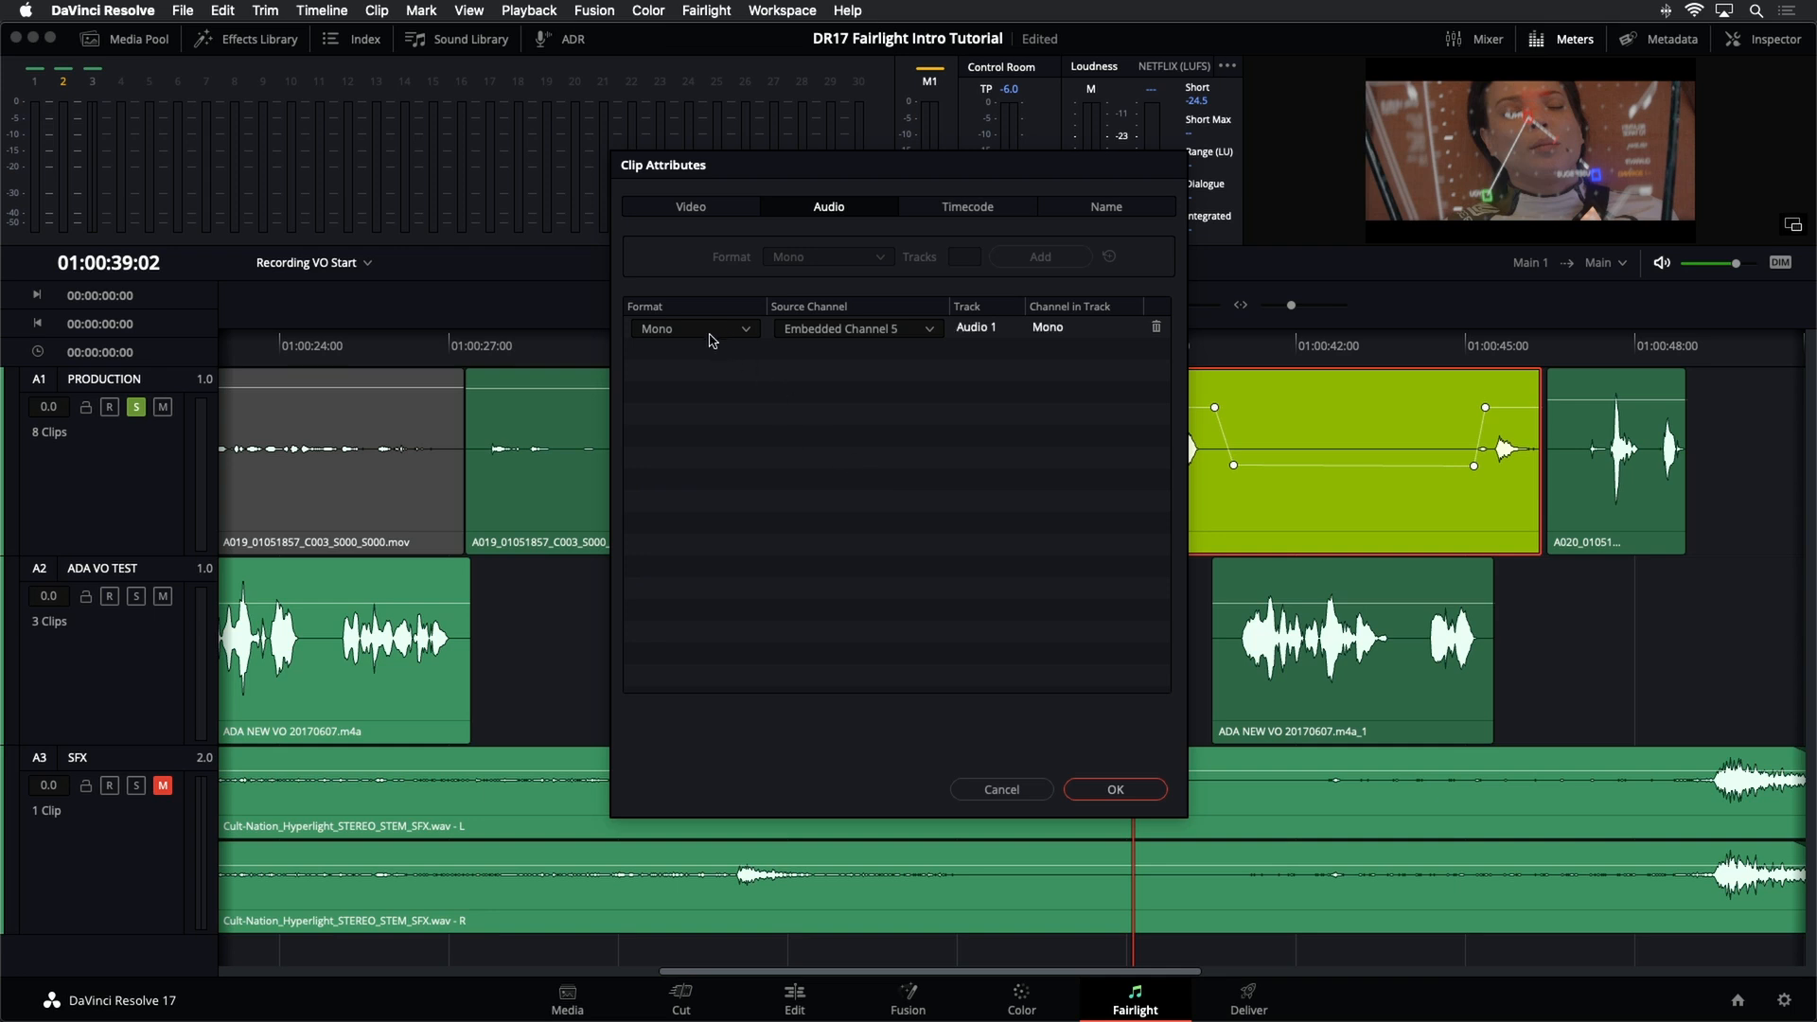
left_click(931, 331)
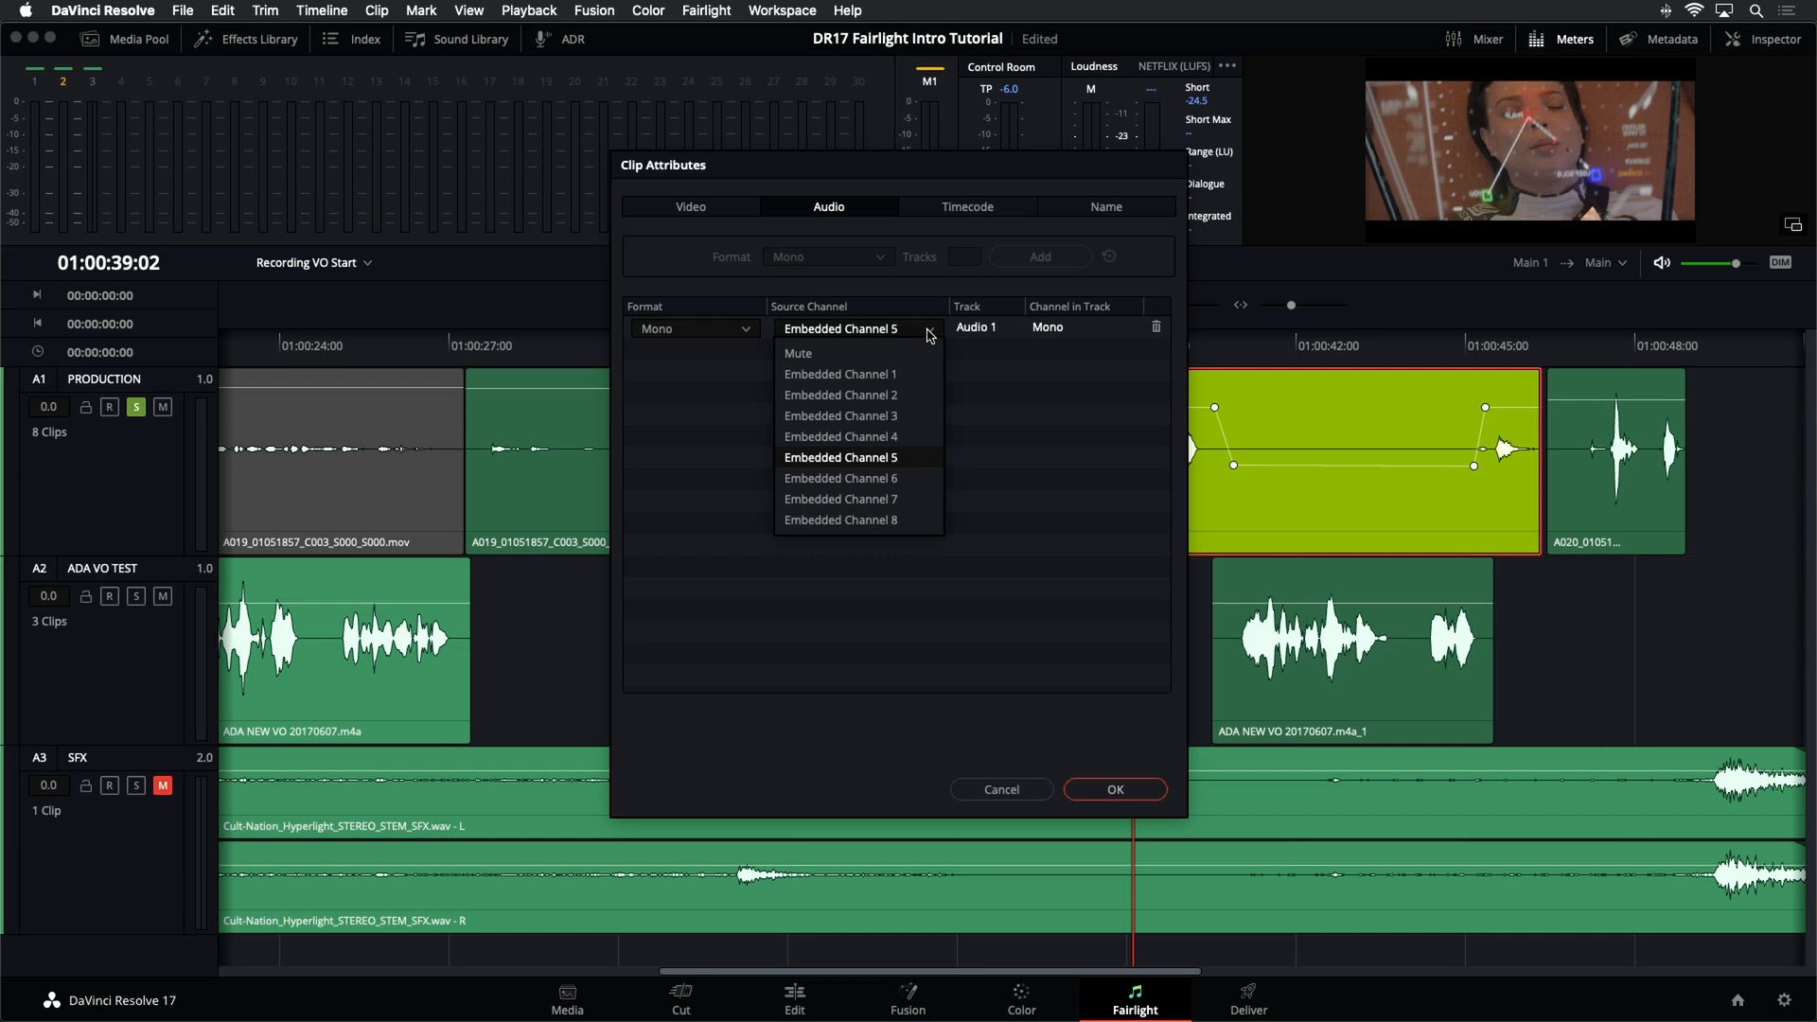
left_click(1009, 791)
left_click(1043, 632)
left_click(1122, 792)
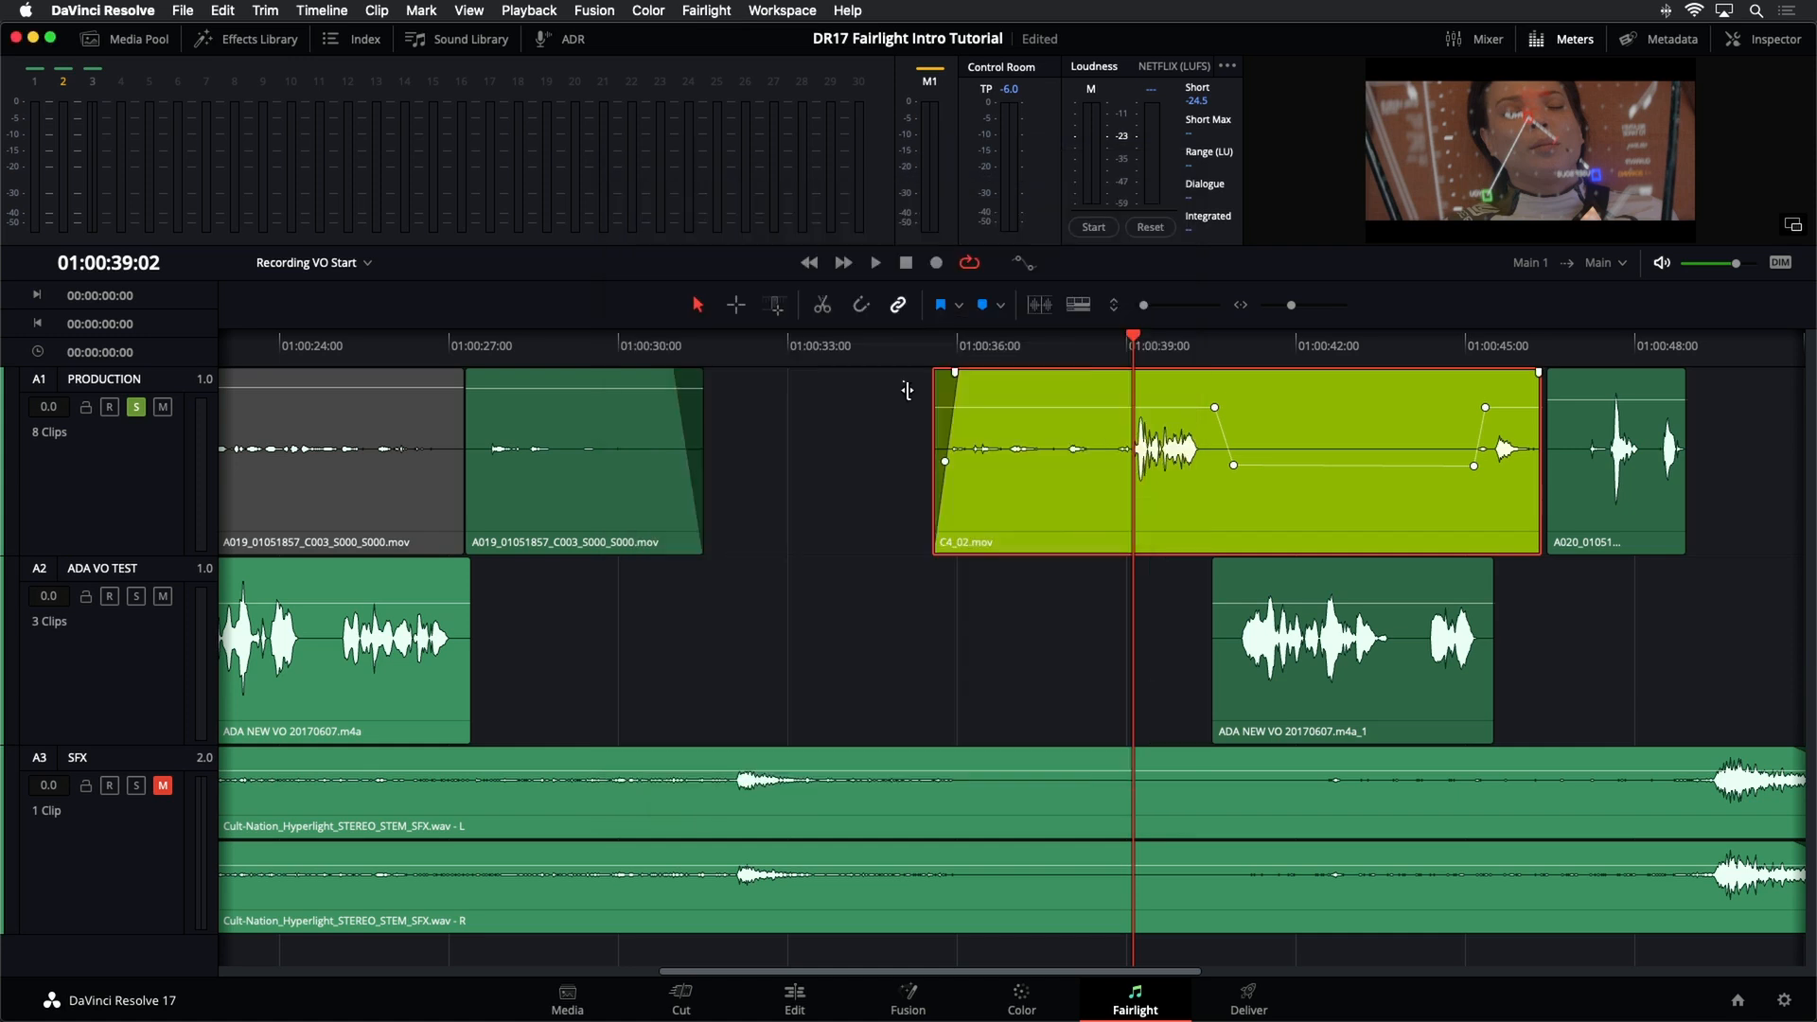
- Find the C4_02.mov clip's source in the media pool and create a new timeline named Timeline 48 from it
right_click(1105, 429)
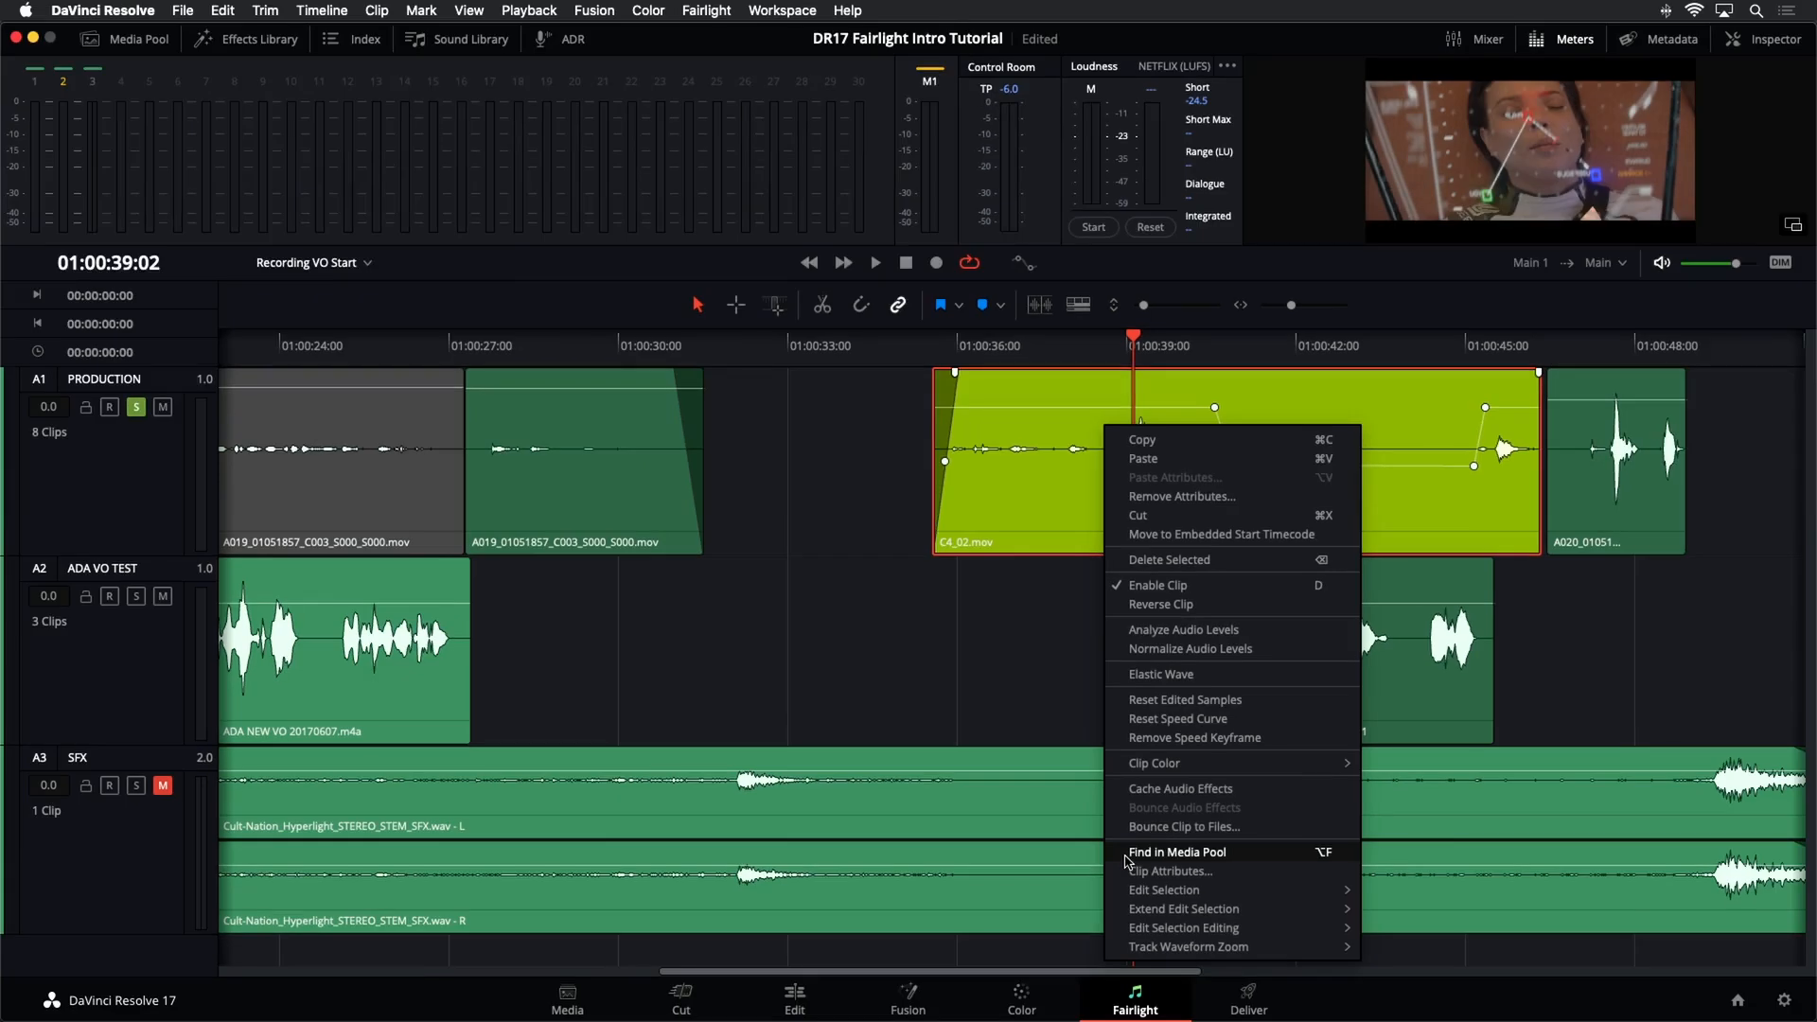
left_click(1125, 855)
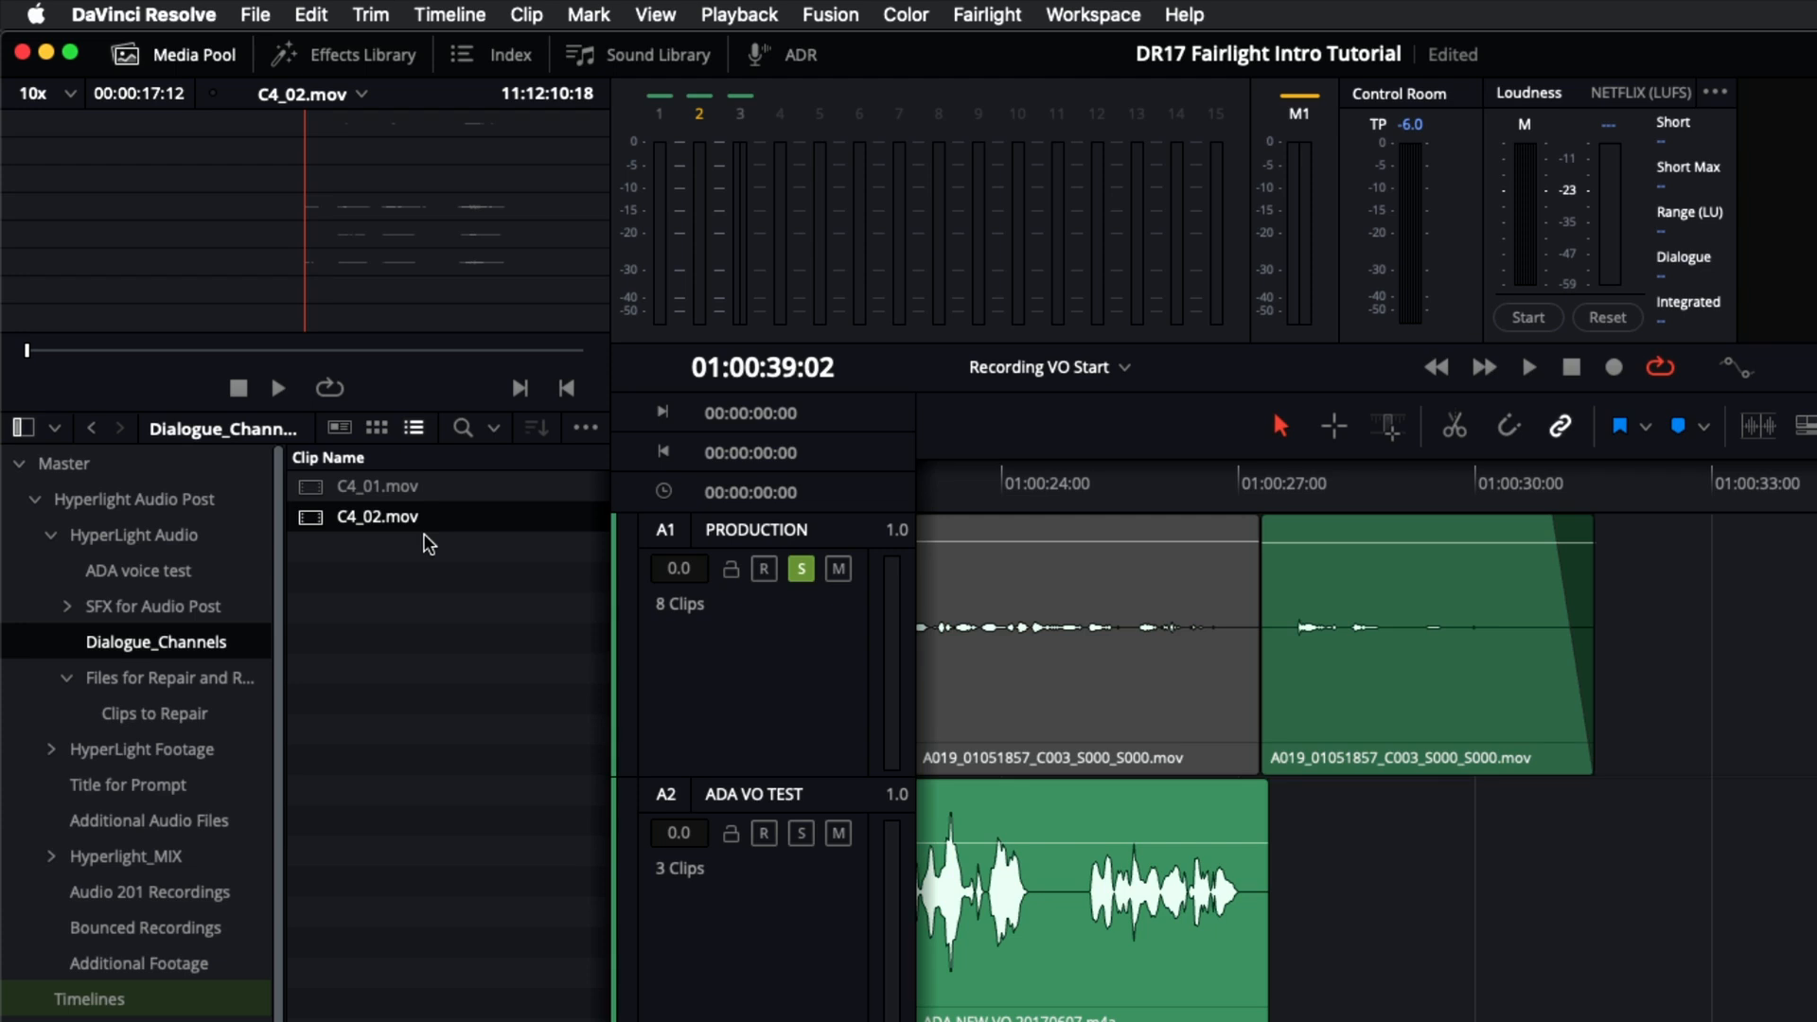
right_click(314, 522)
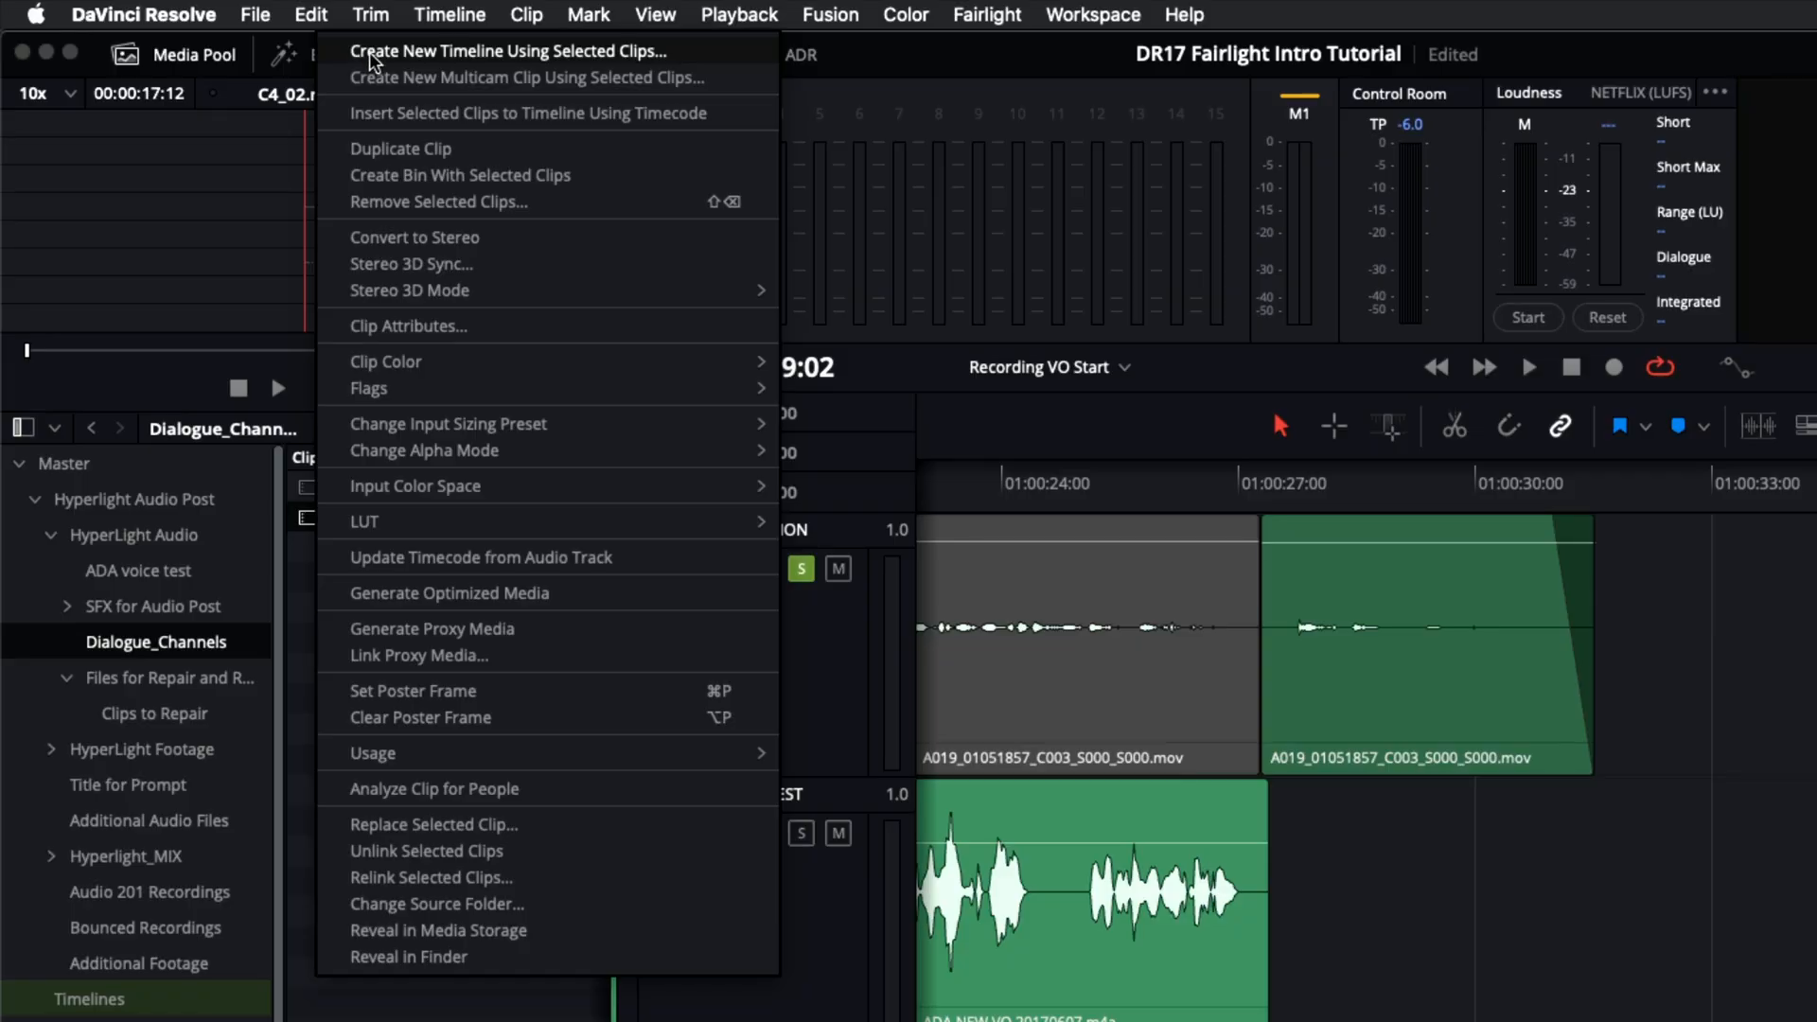
left_click(352, 52)
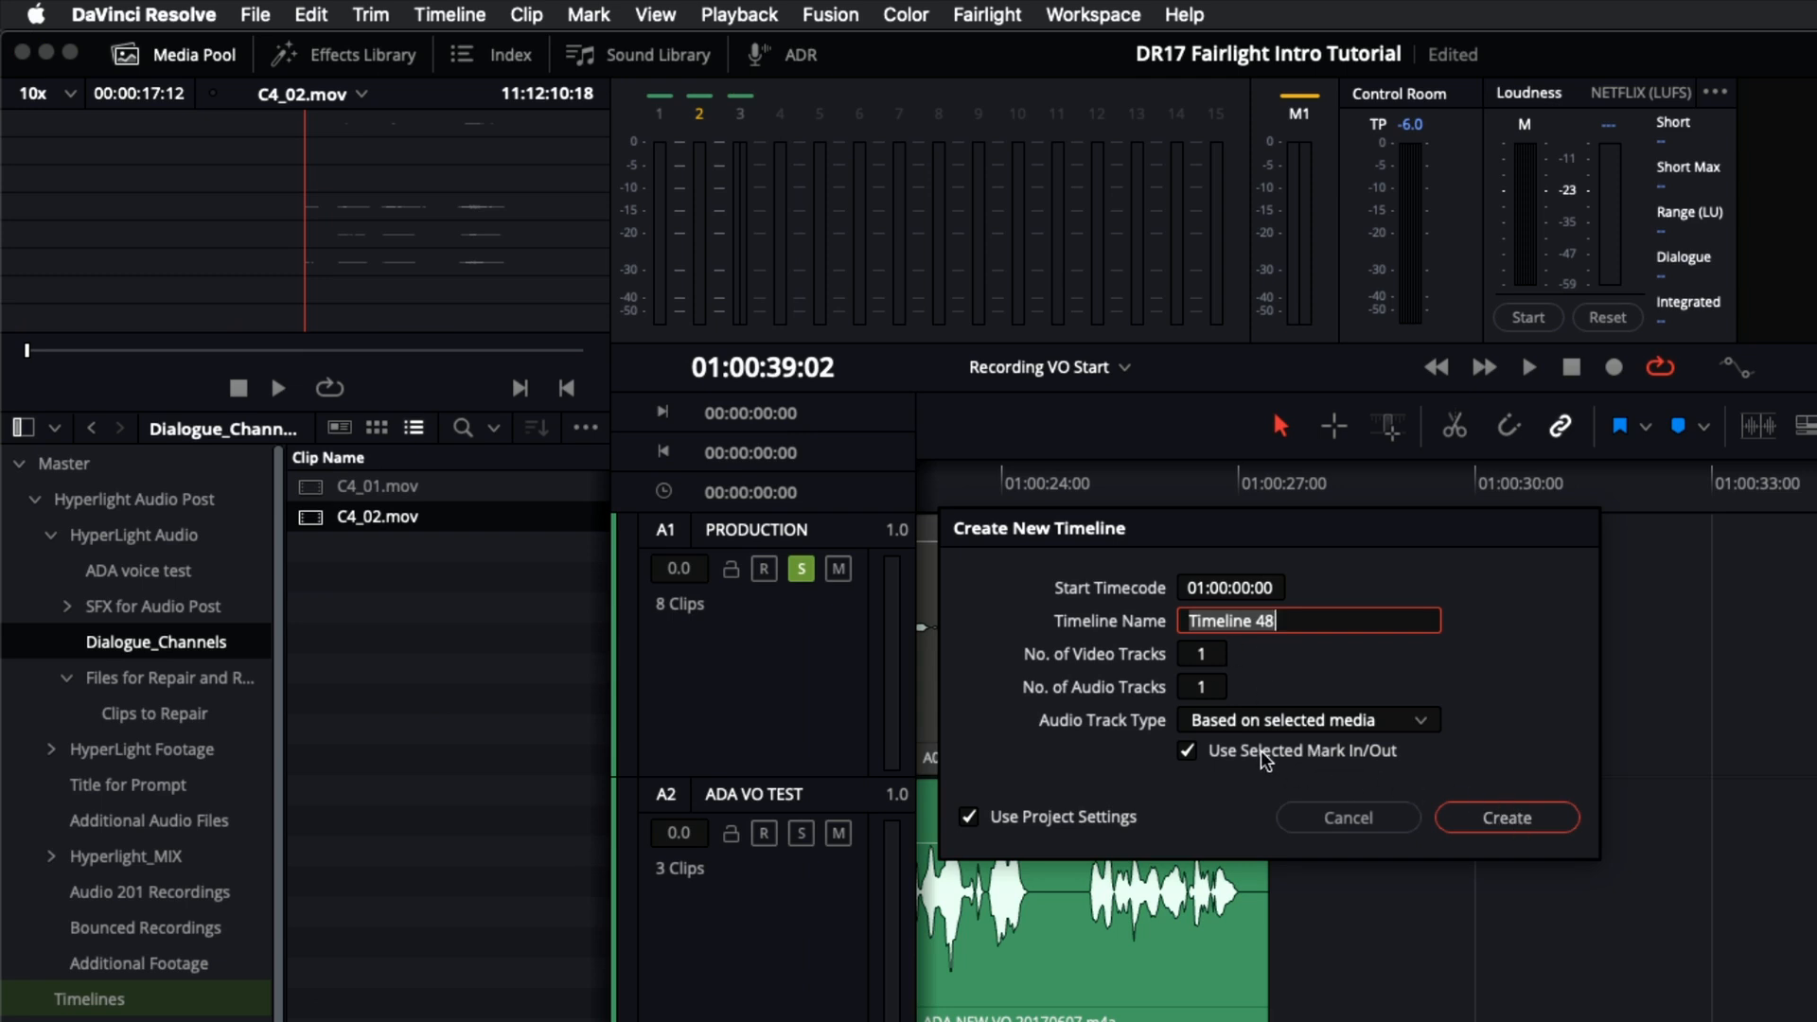
left_click(1505, 817)
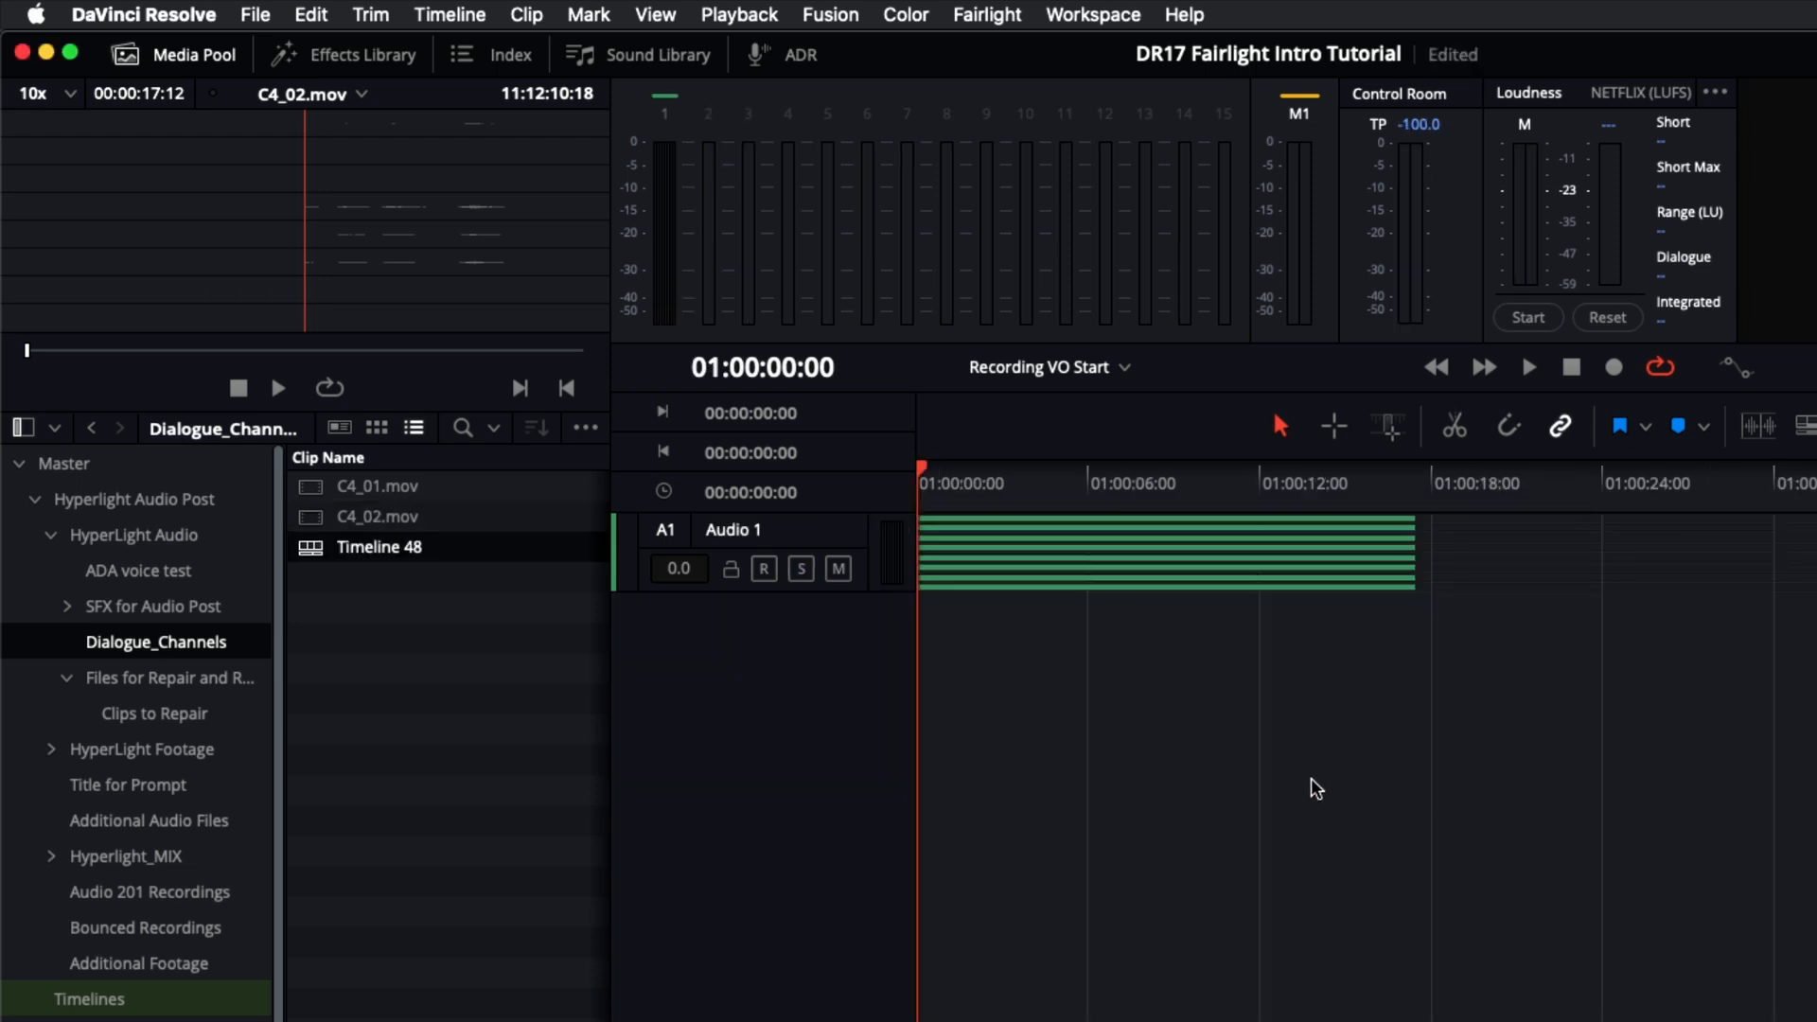
- Enlarge the Audio 1 track to show all its channel waveforms, and hide the meters and media pool
left_click_drag(871, 588, 894, 837)
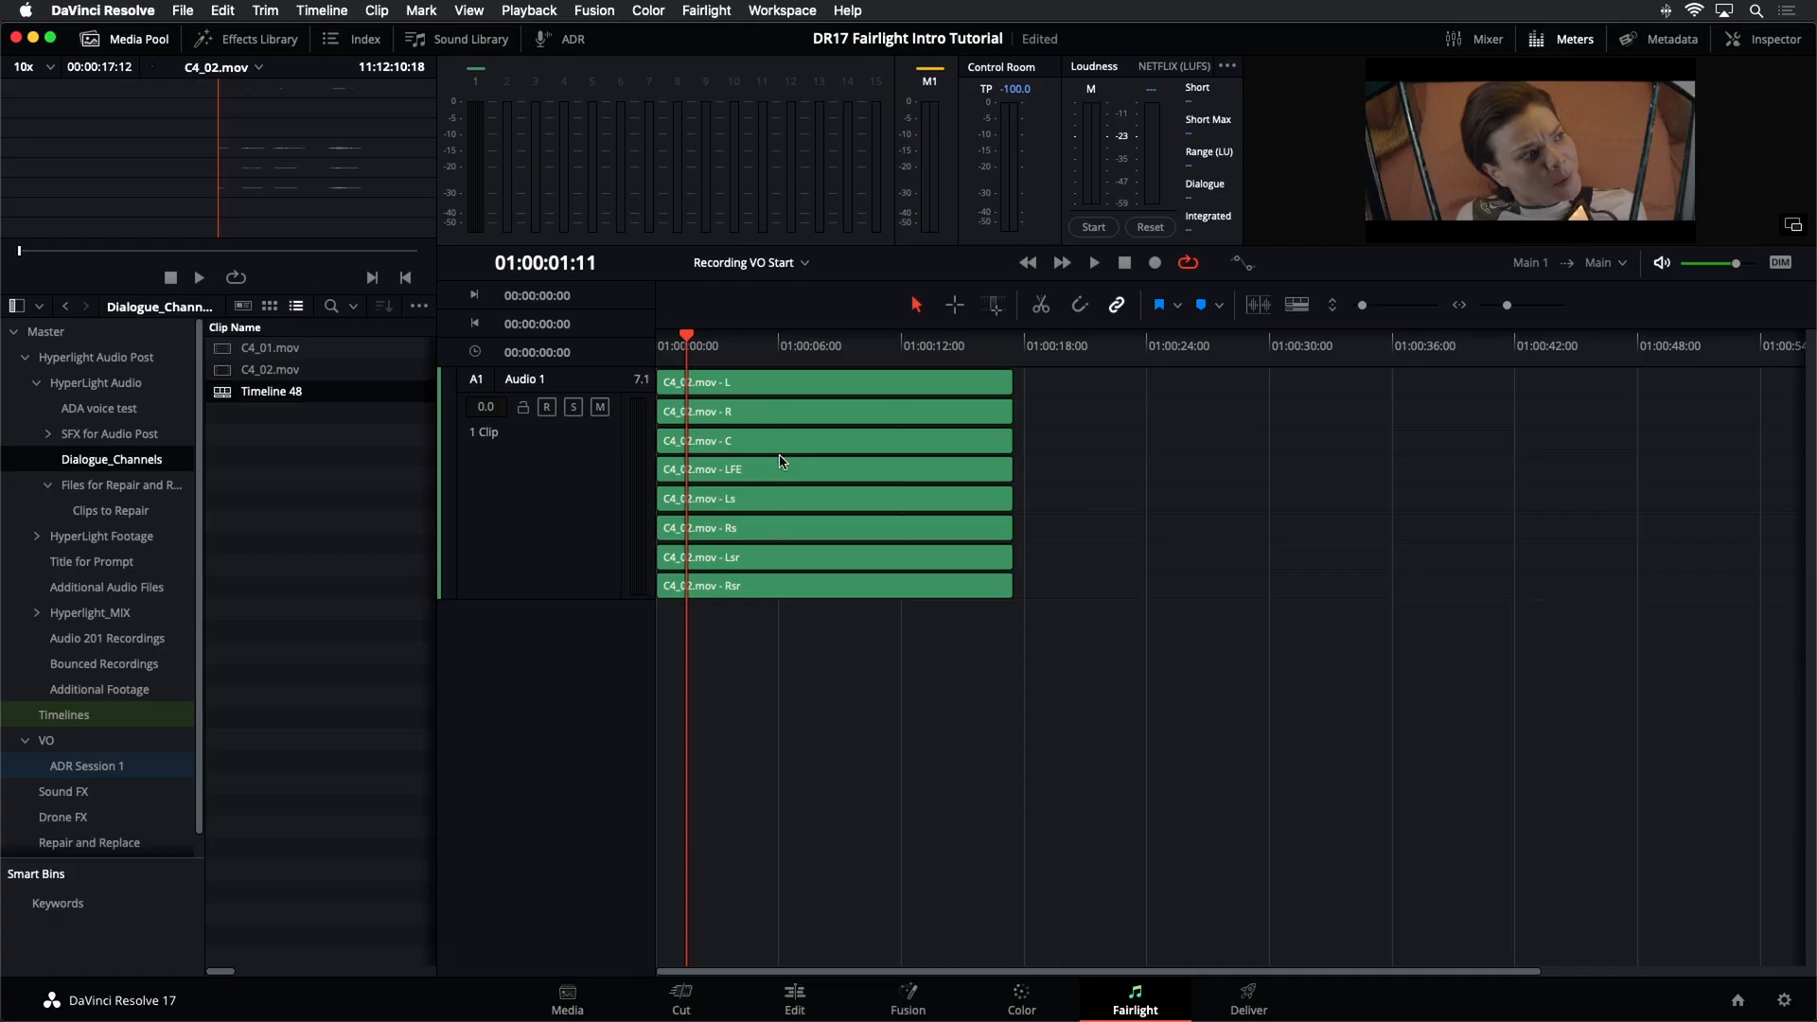
key("shift+z")
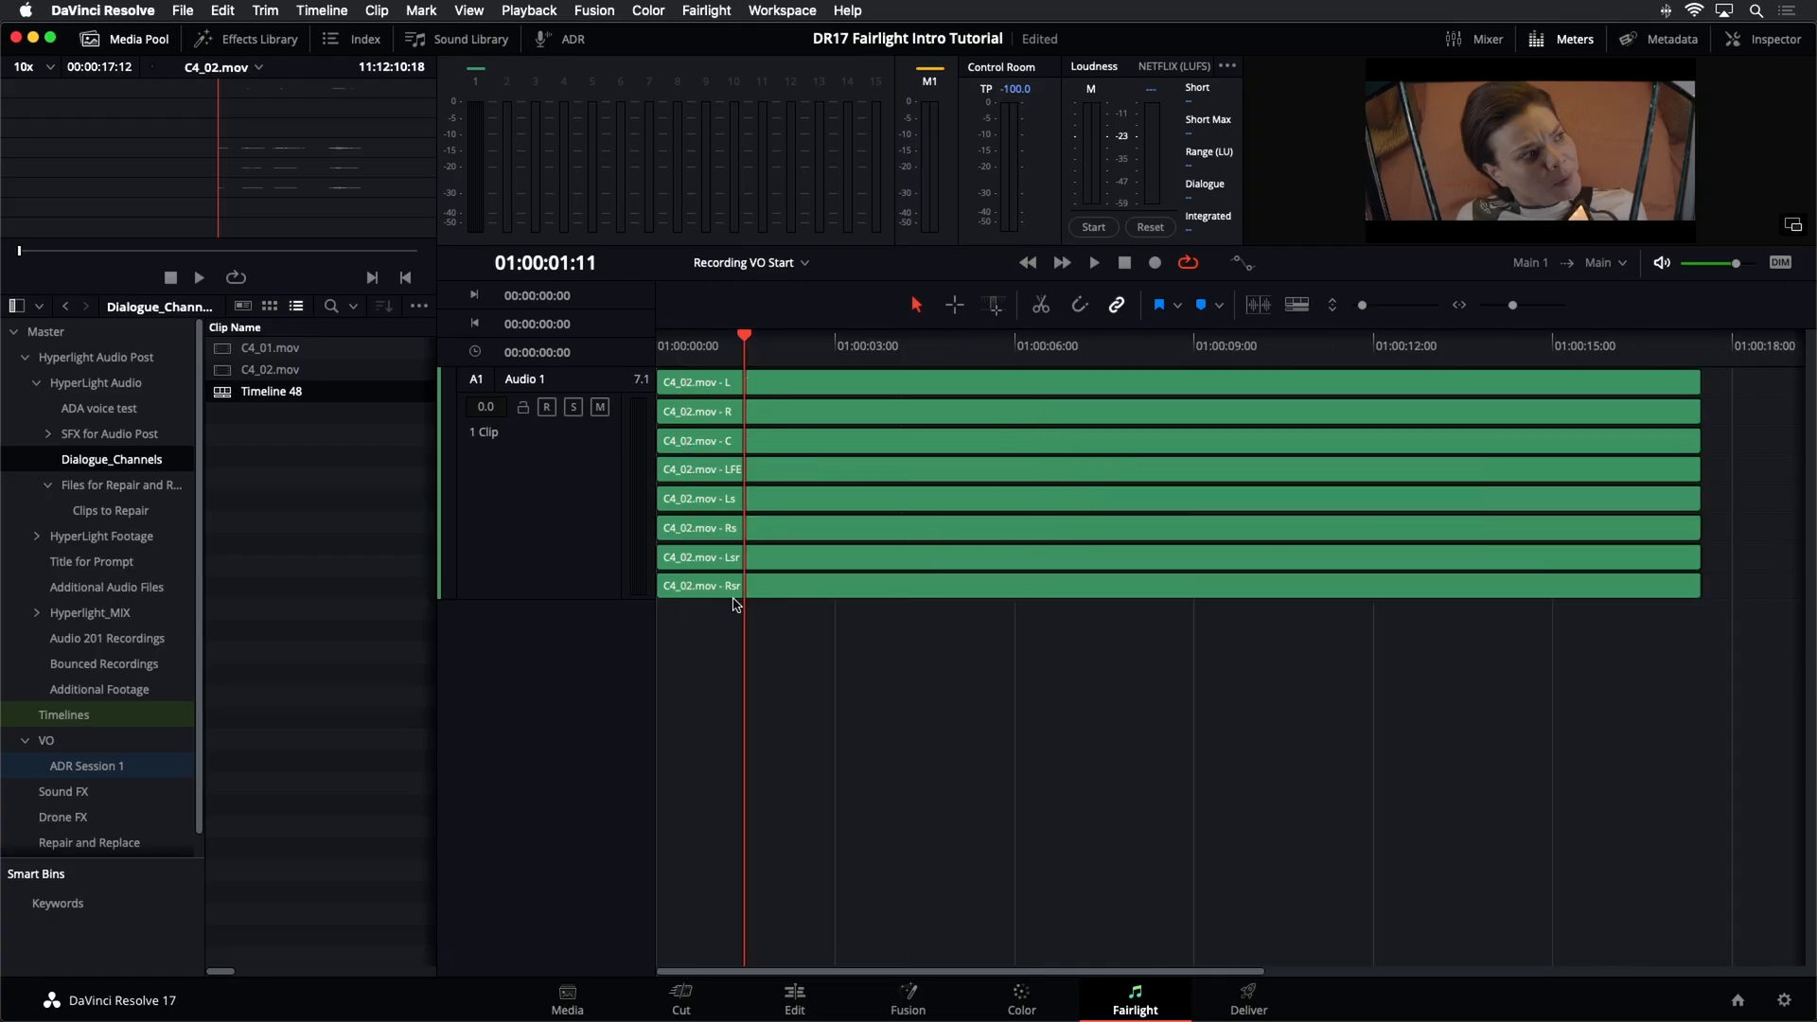
left_click_drag(591, 604, 588, 942)
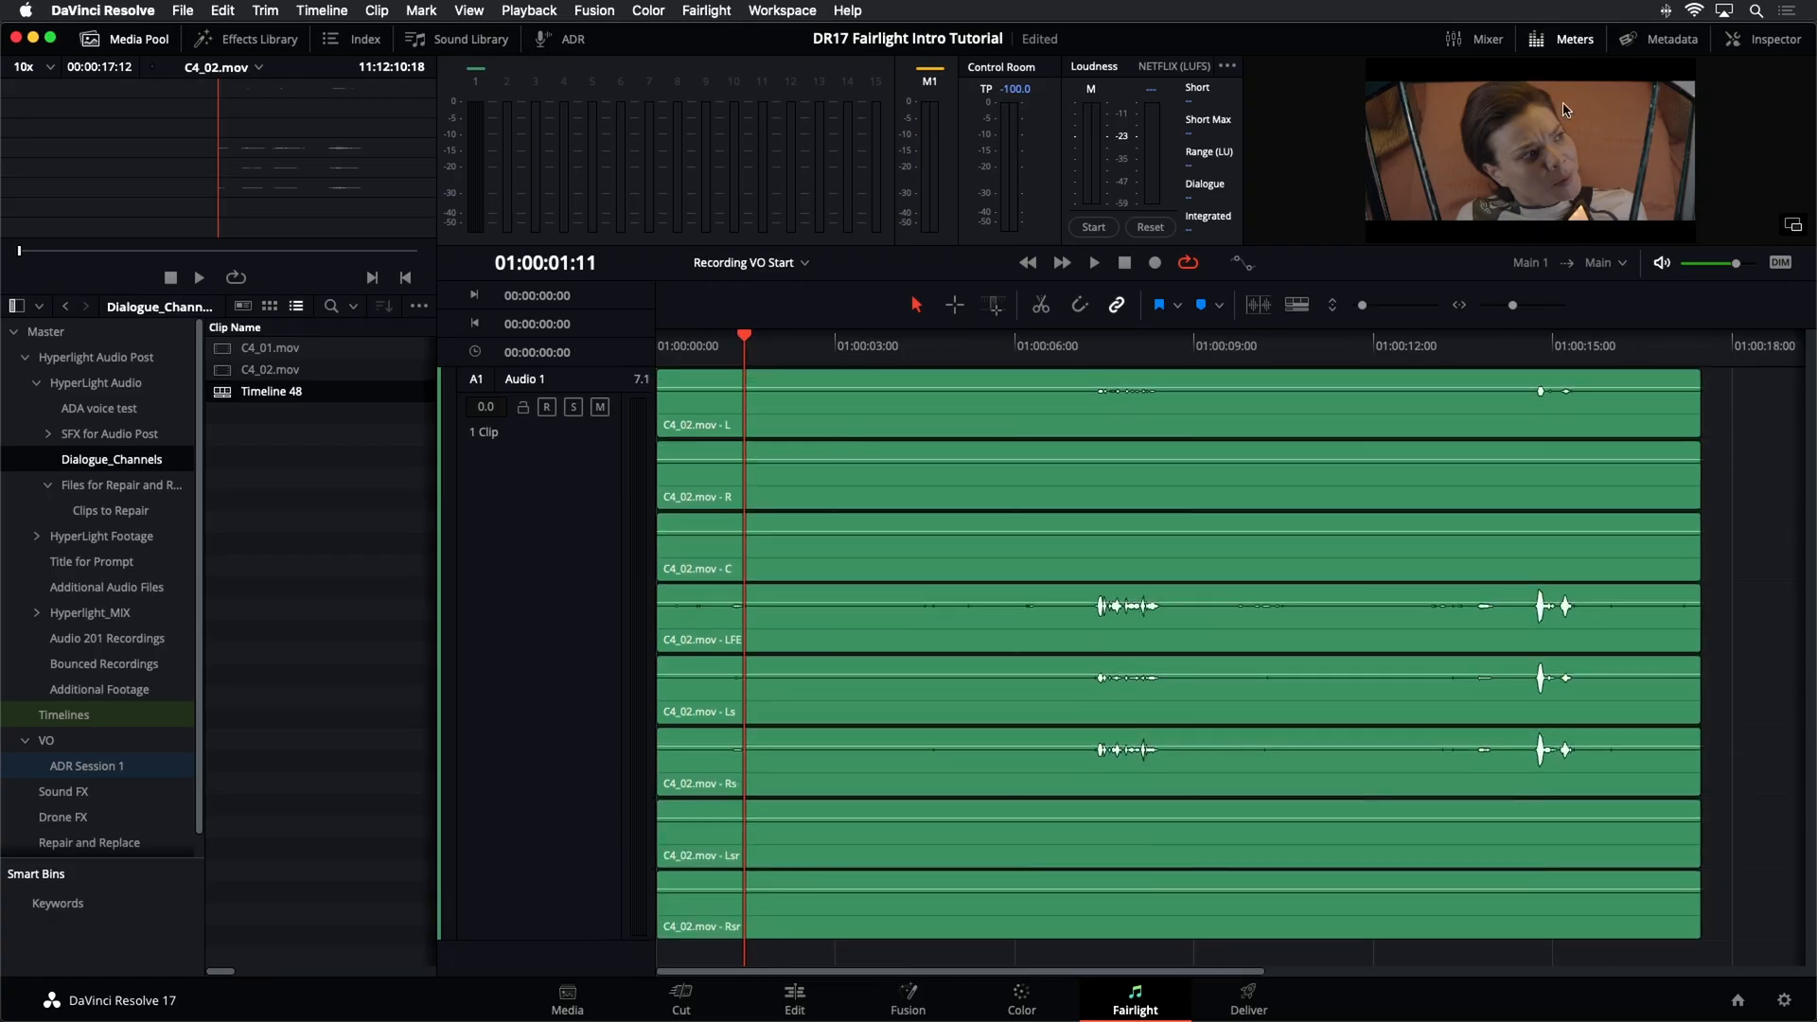
left_click(1556, 40)
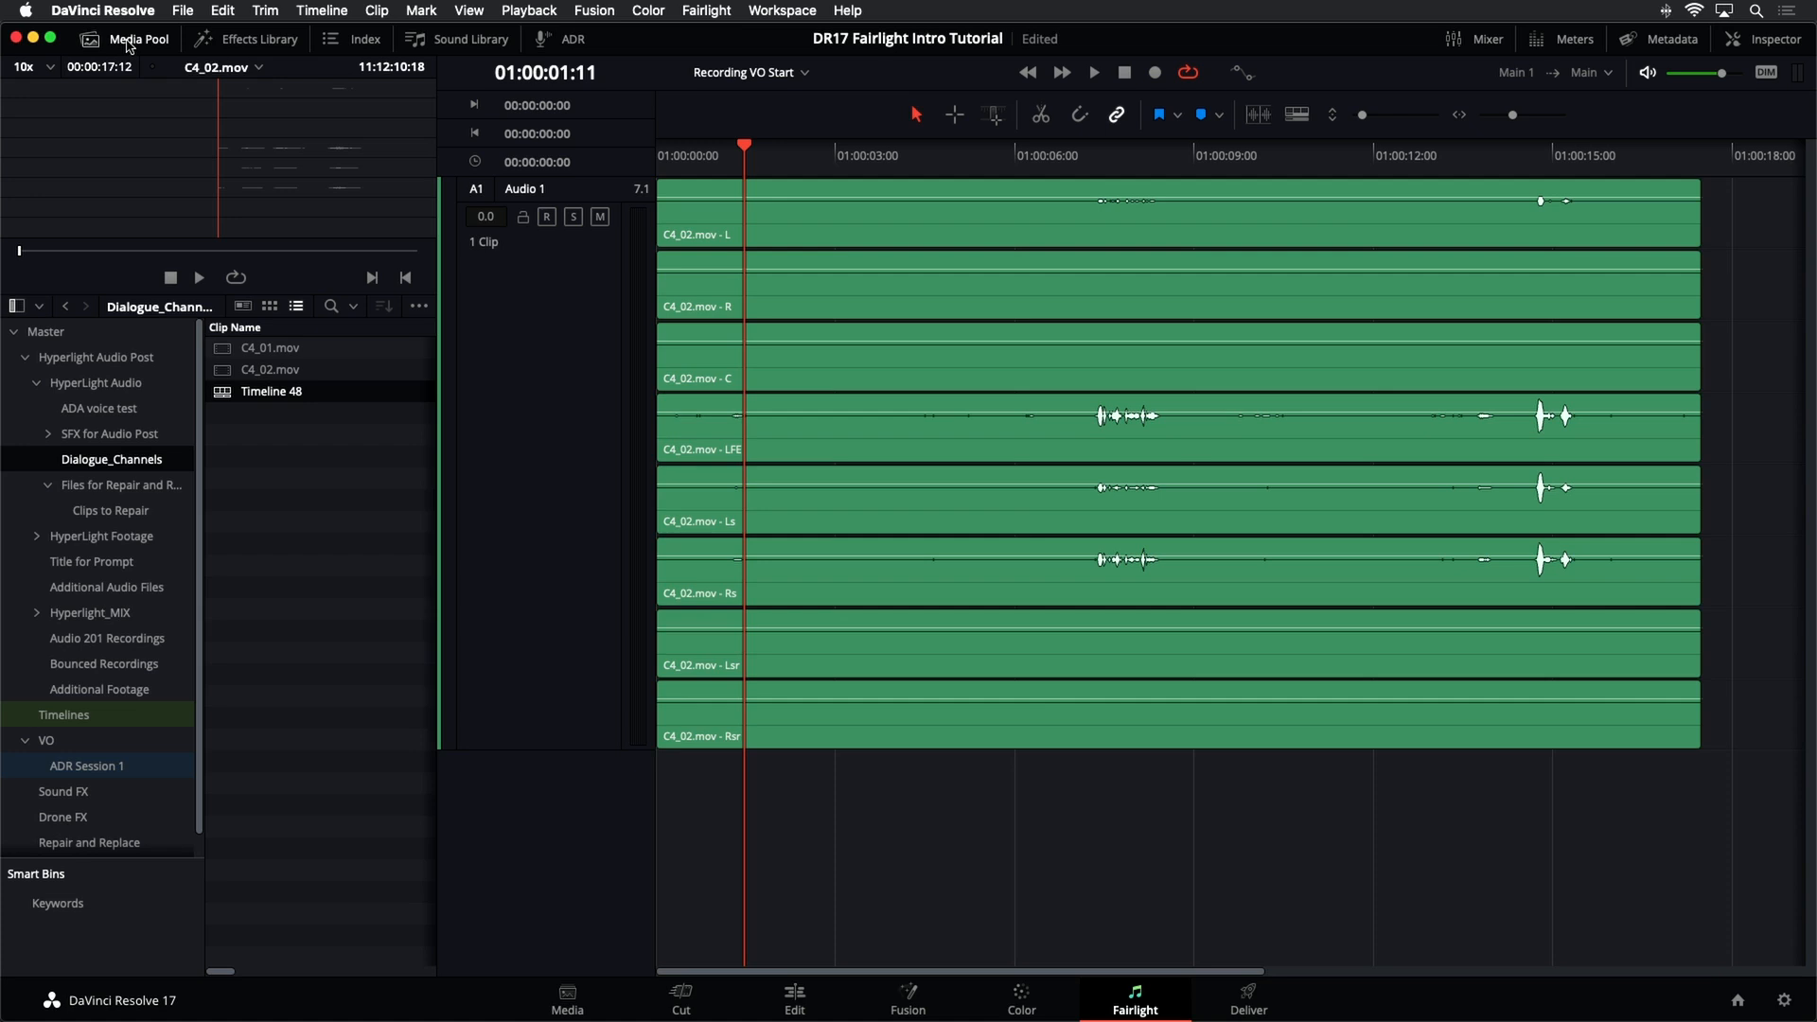
left_click(129, 42)
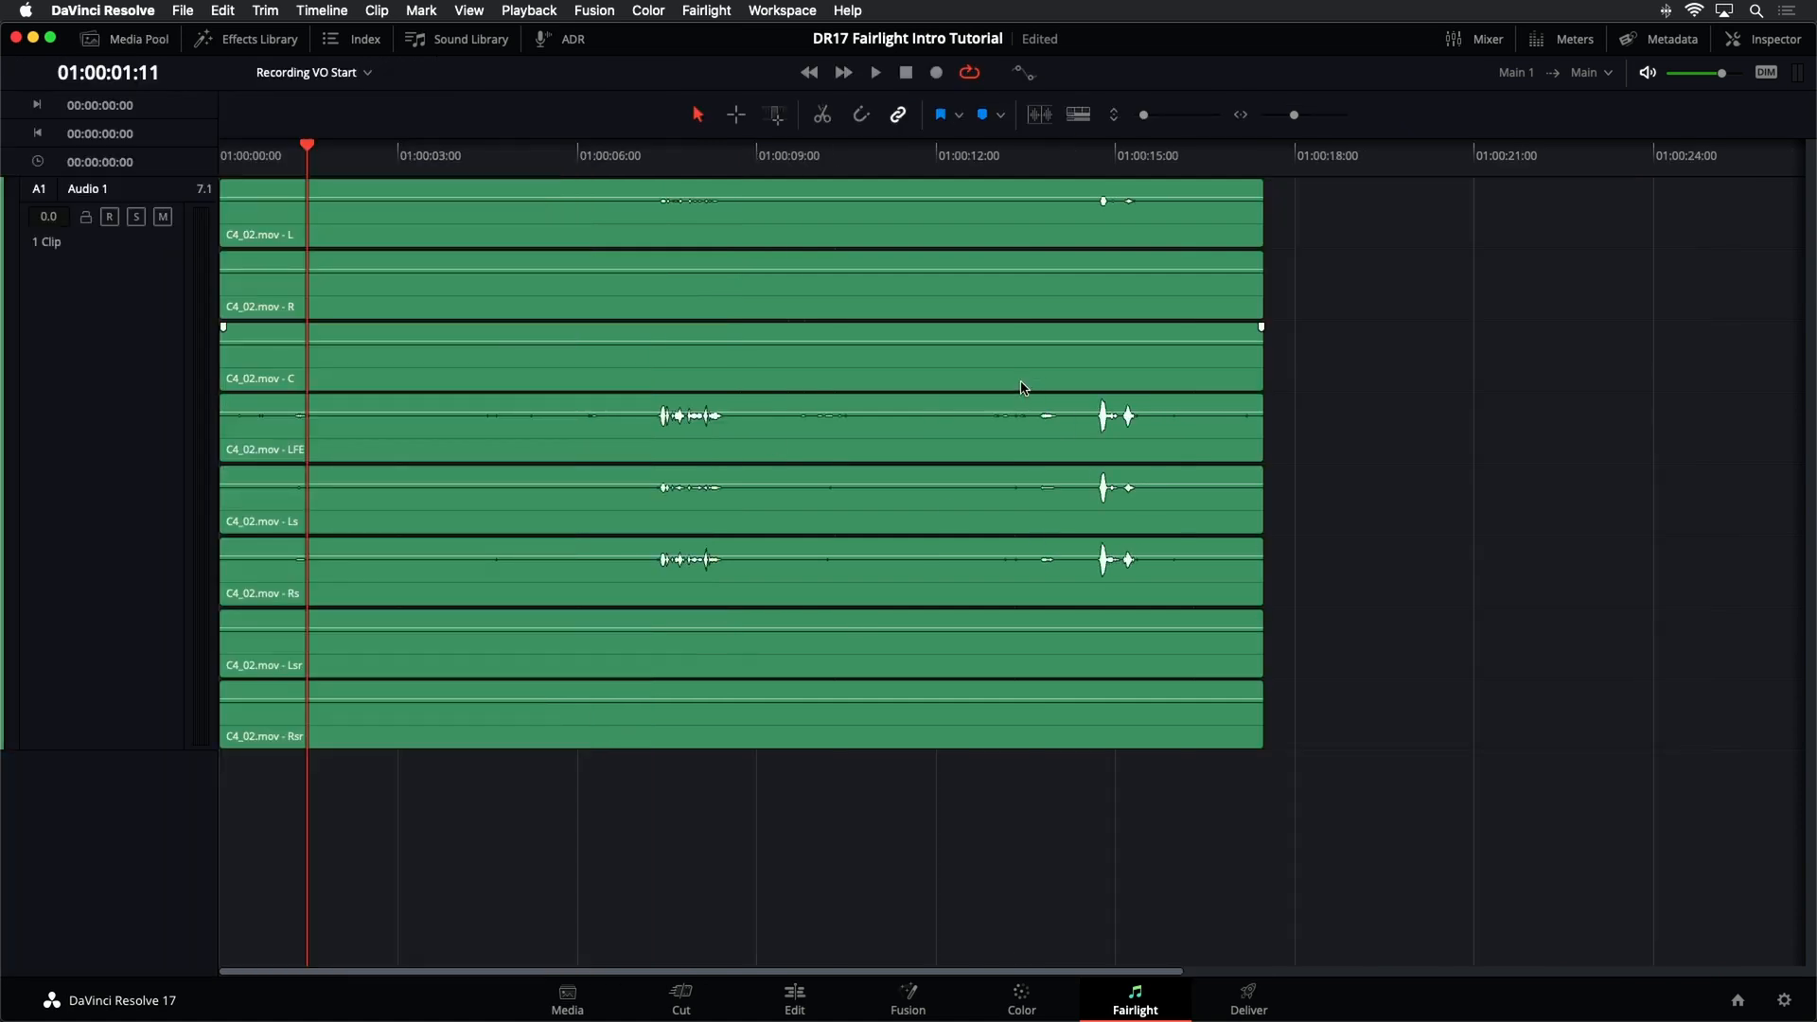
- Raise the C4_02.mov clip's volume to about 7.3 dB across all channels and save the project
left_click_drag(772, 200, 772, 191)
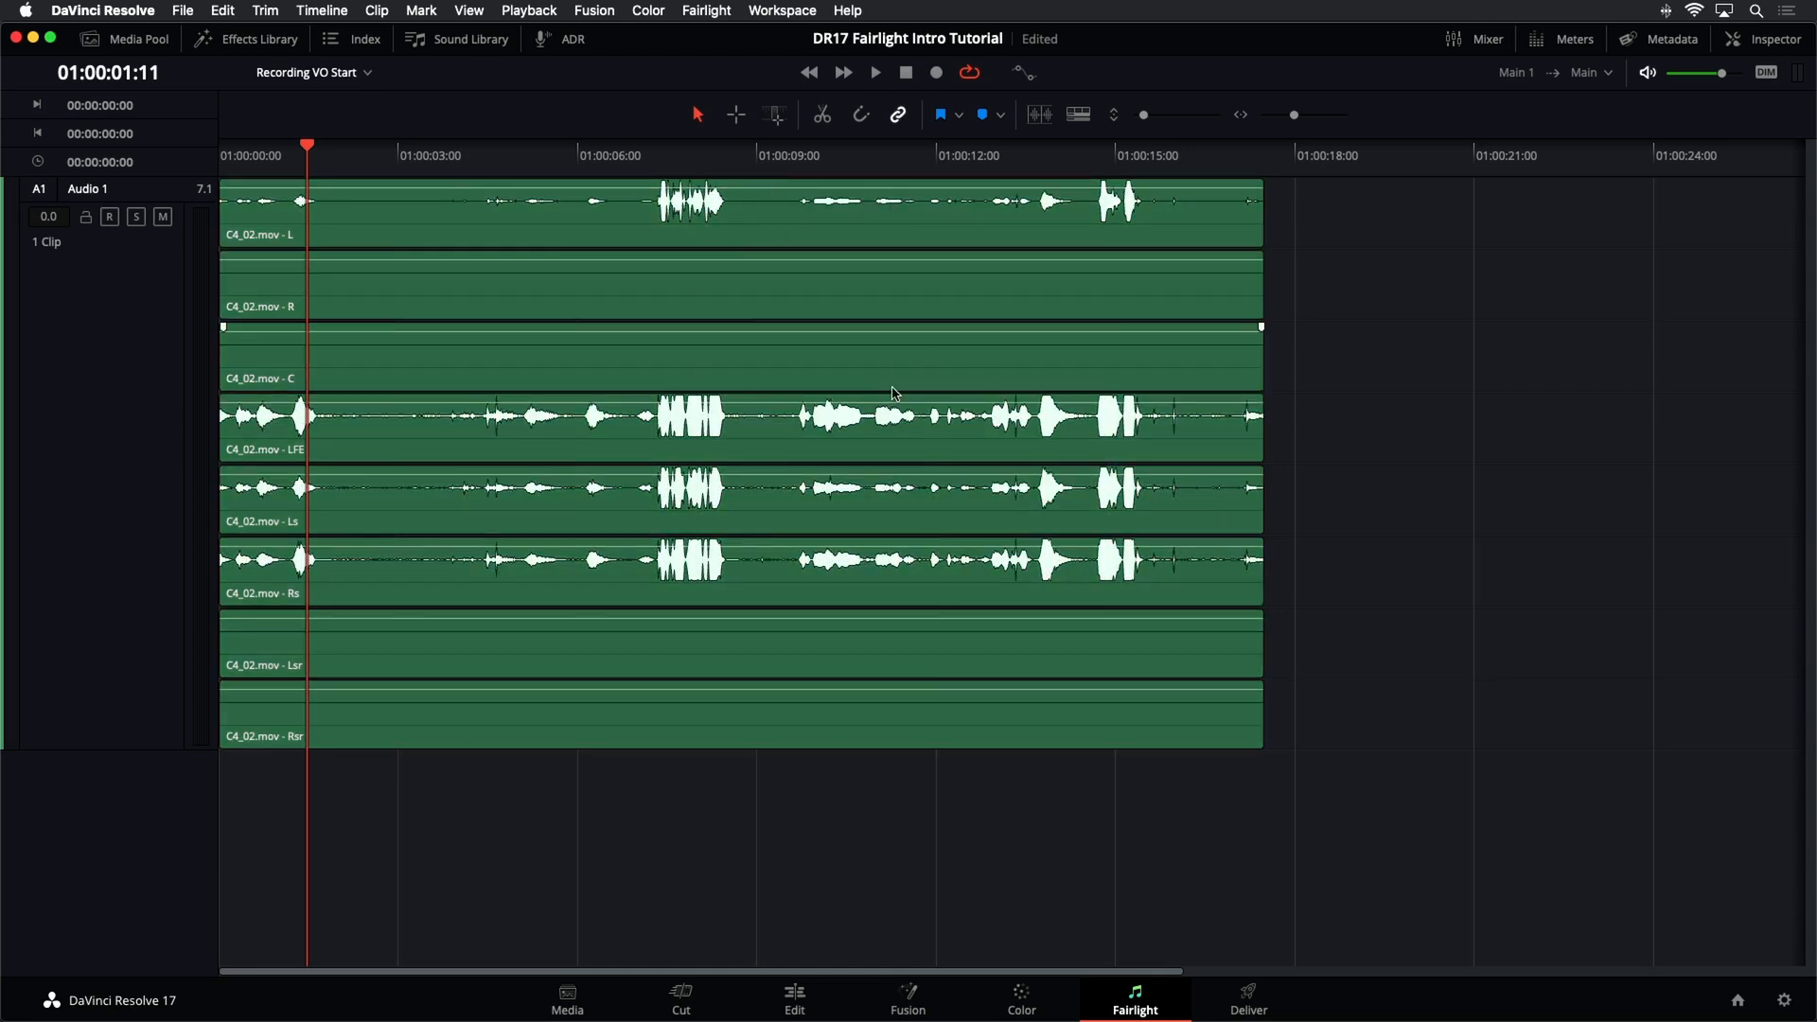
key("super+s")
left_click_drag(866, 187, 867, 193)
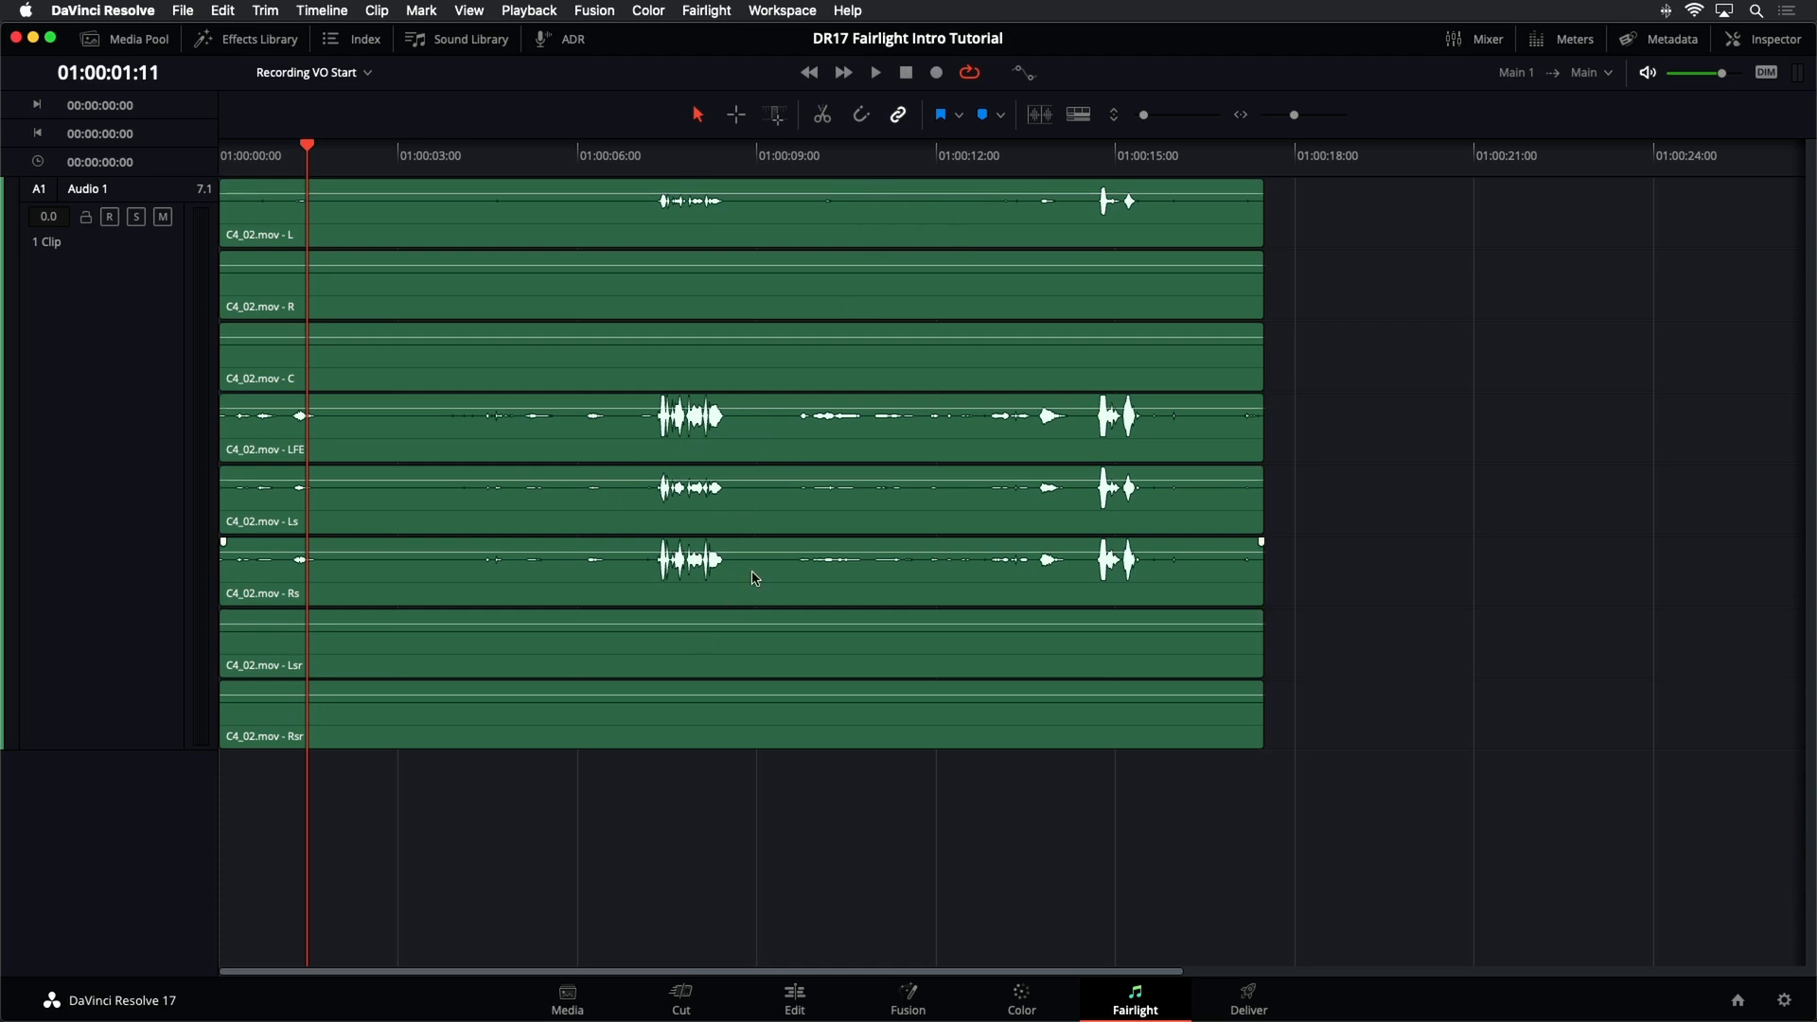
left_click(696, 233)
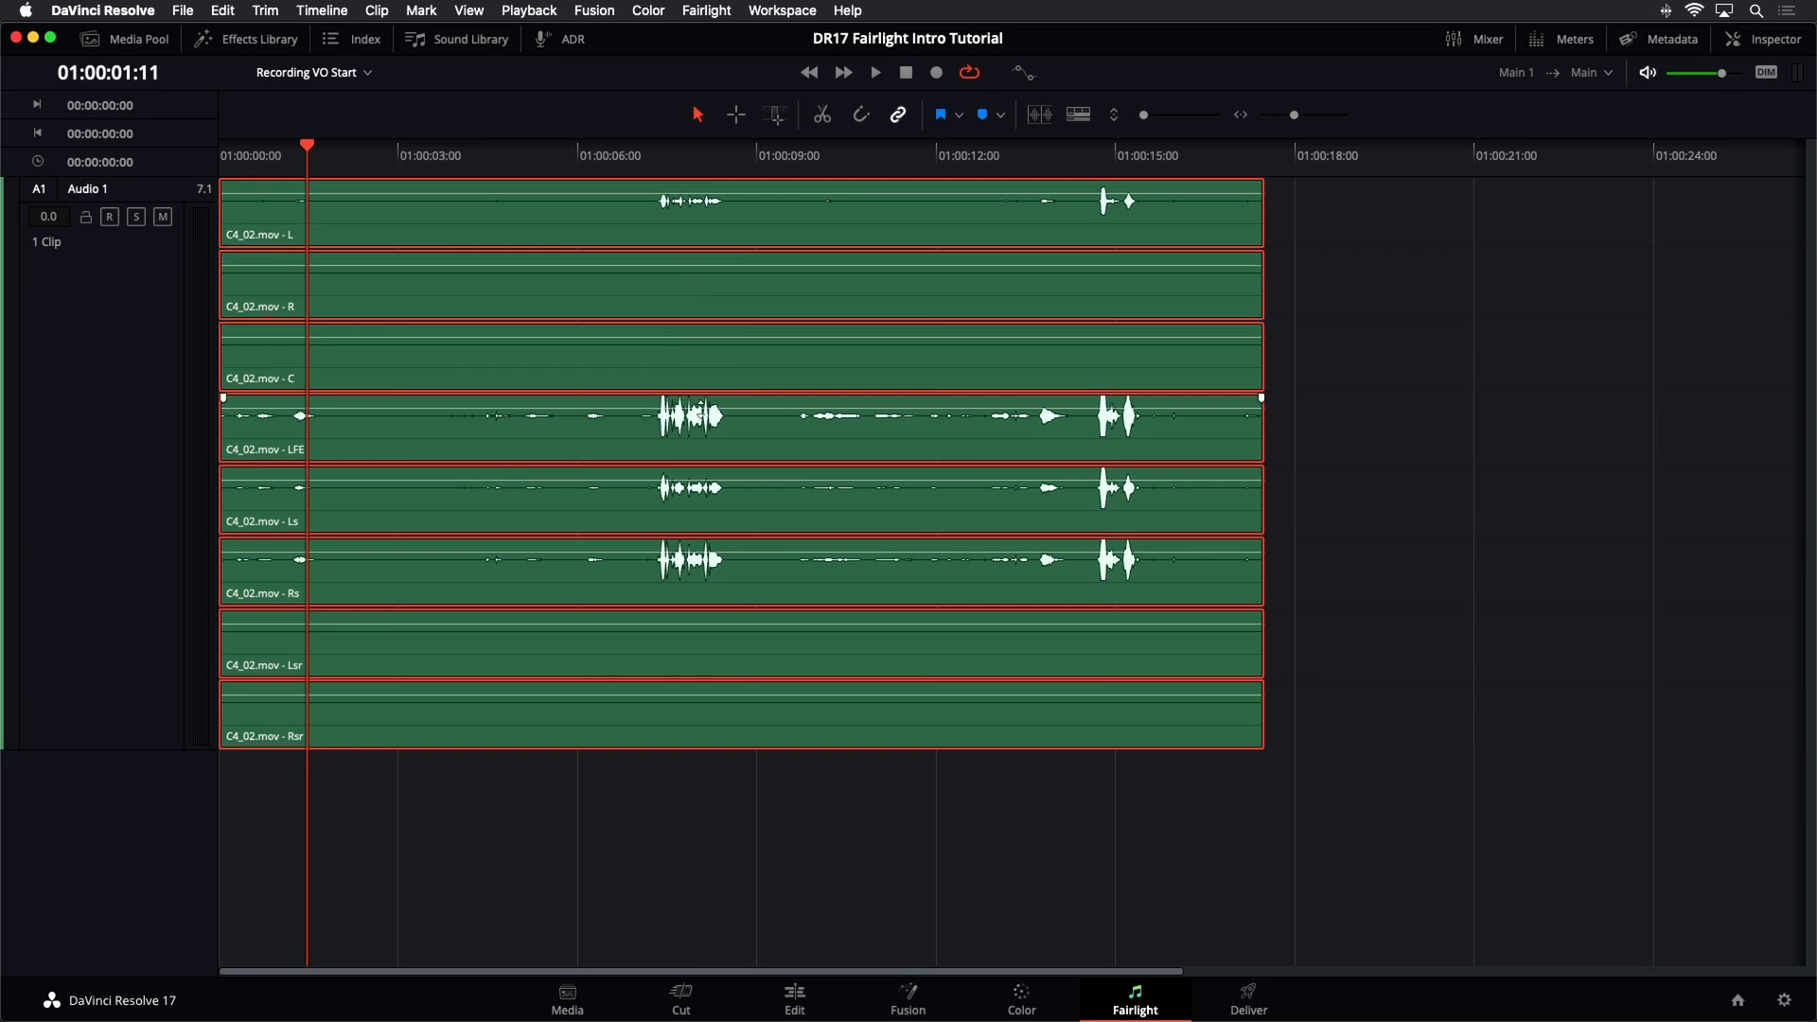
left_click_drag(666, 336, 667, 337)
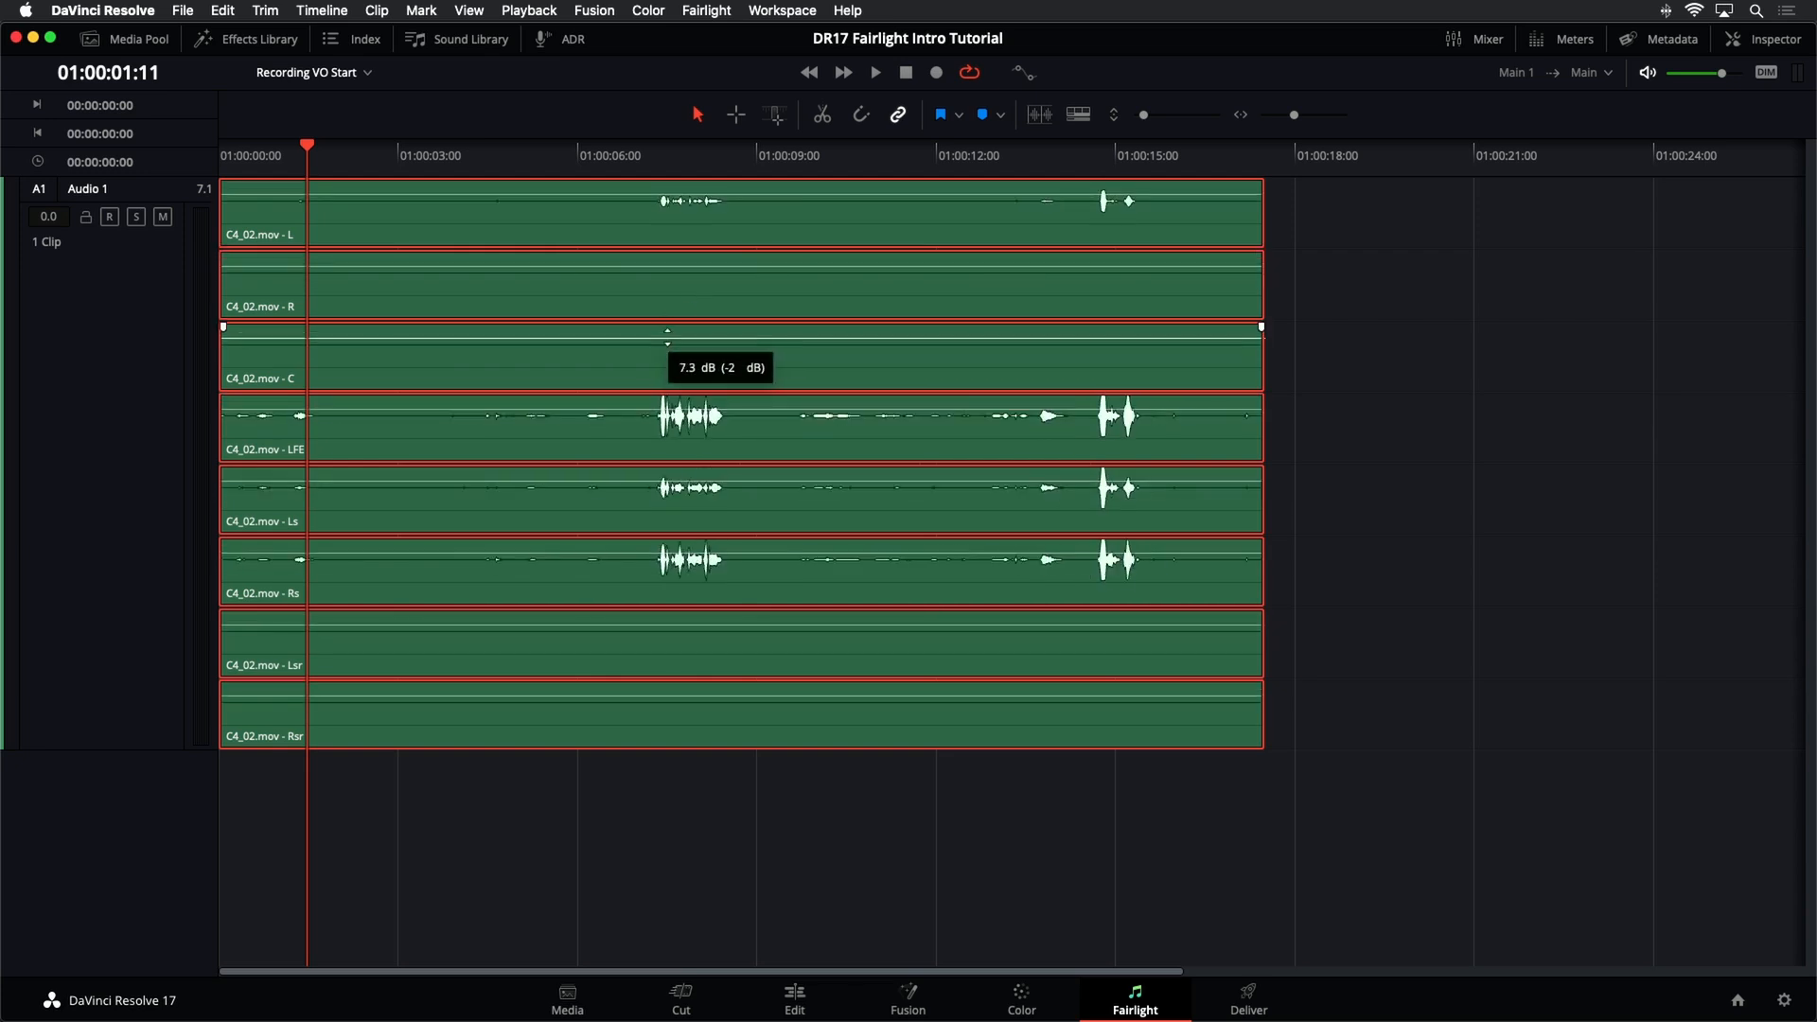
- Show the mixer and examine the channel strip of the 7.1 Audio 1 track
left_click(142, 405)
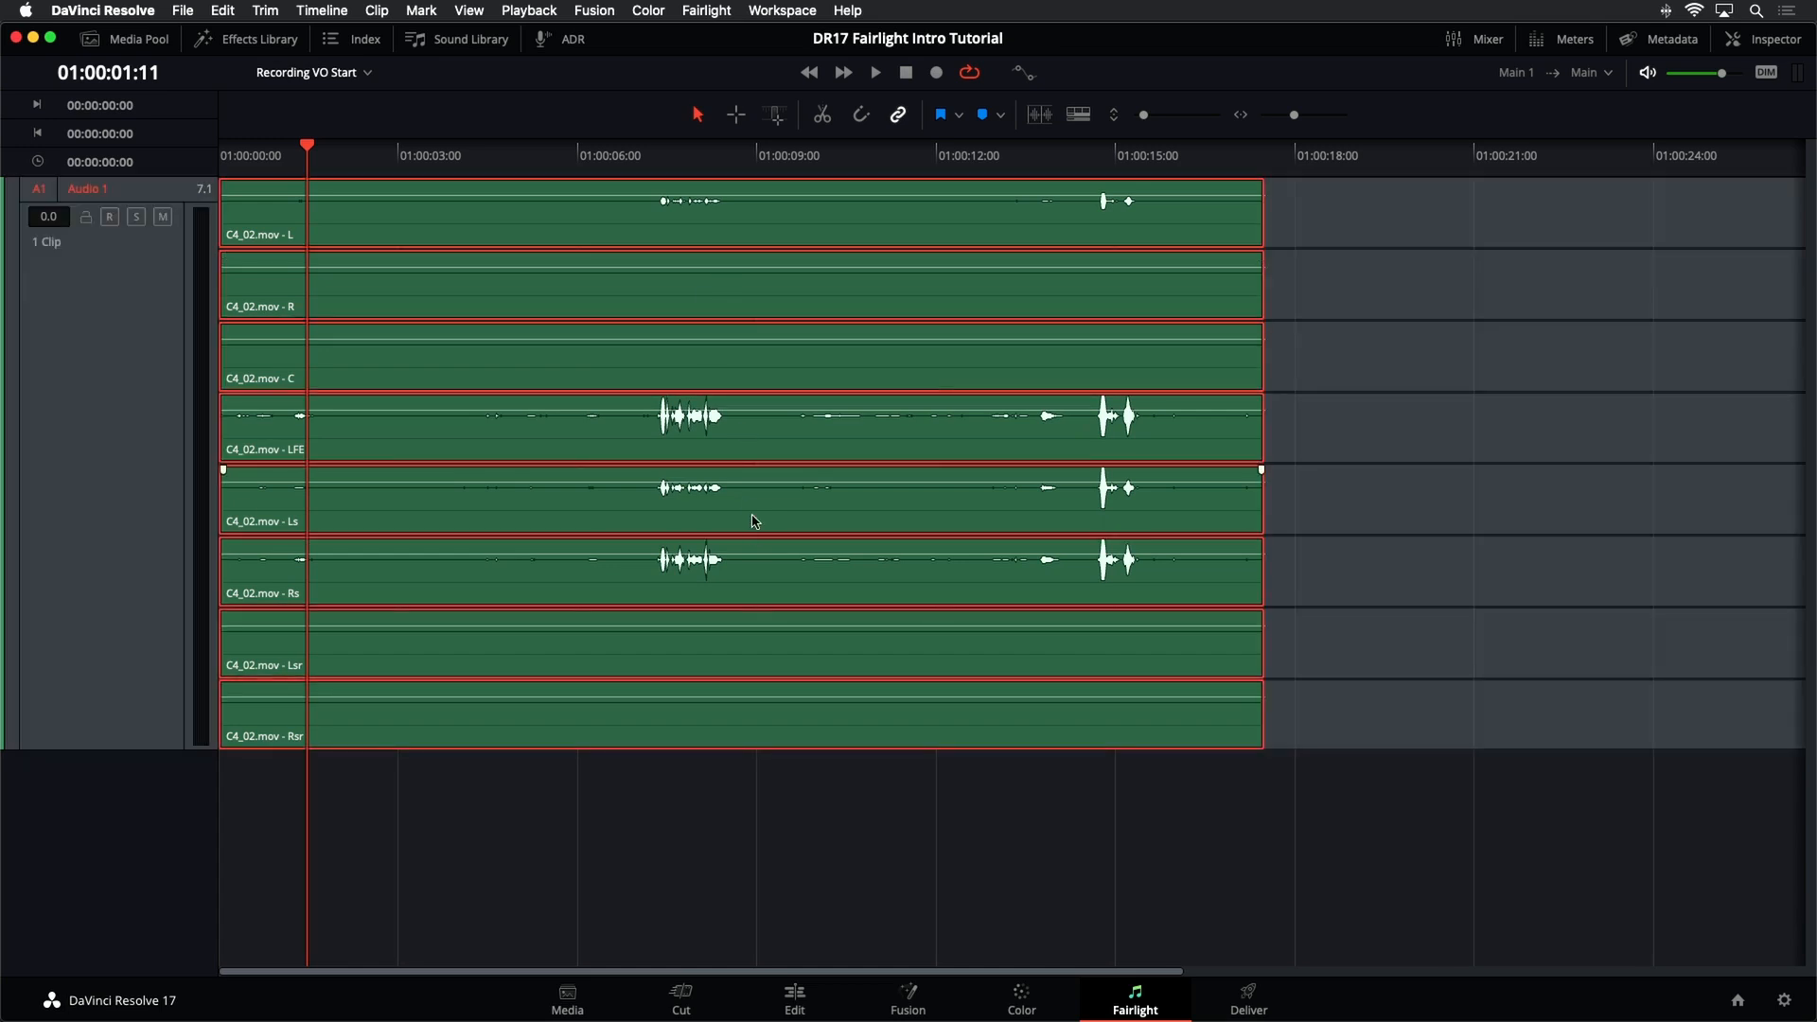
left_click(111, 411)
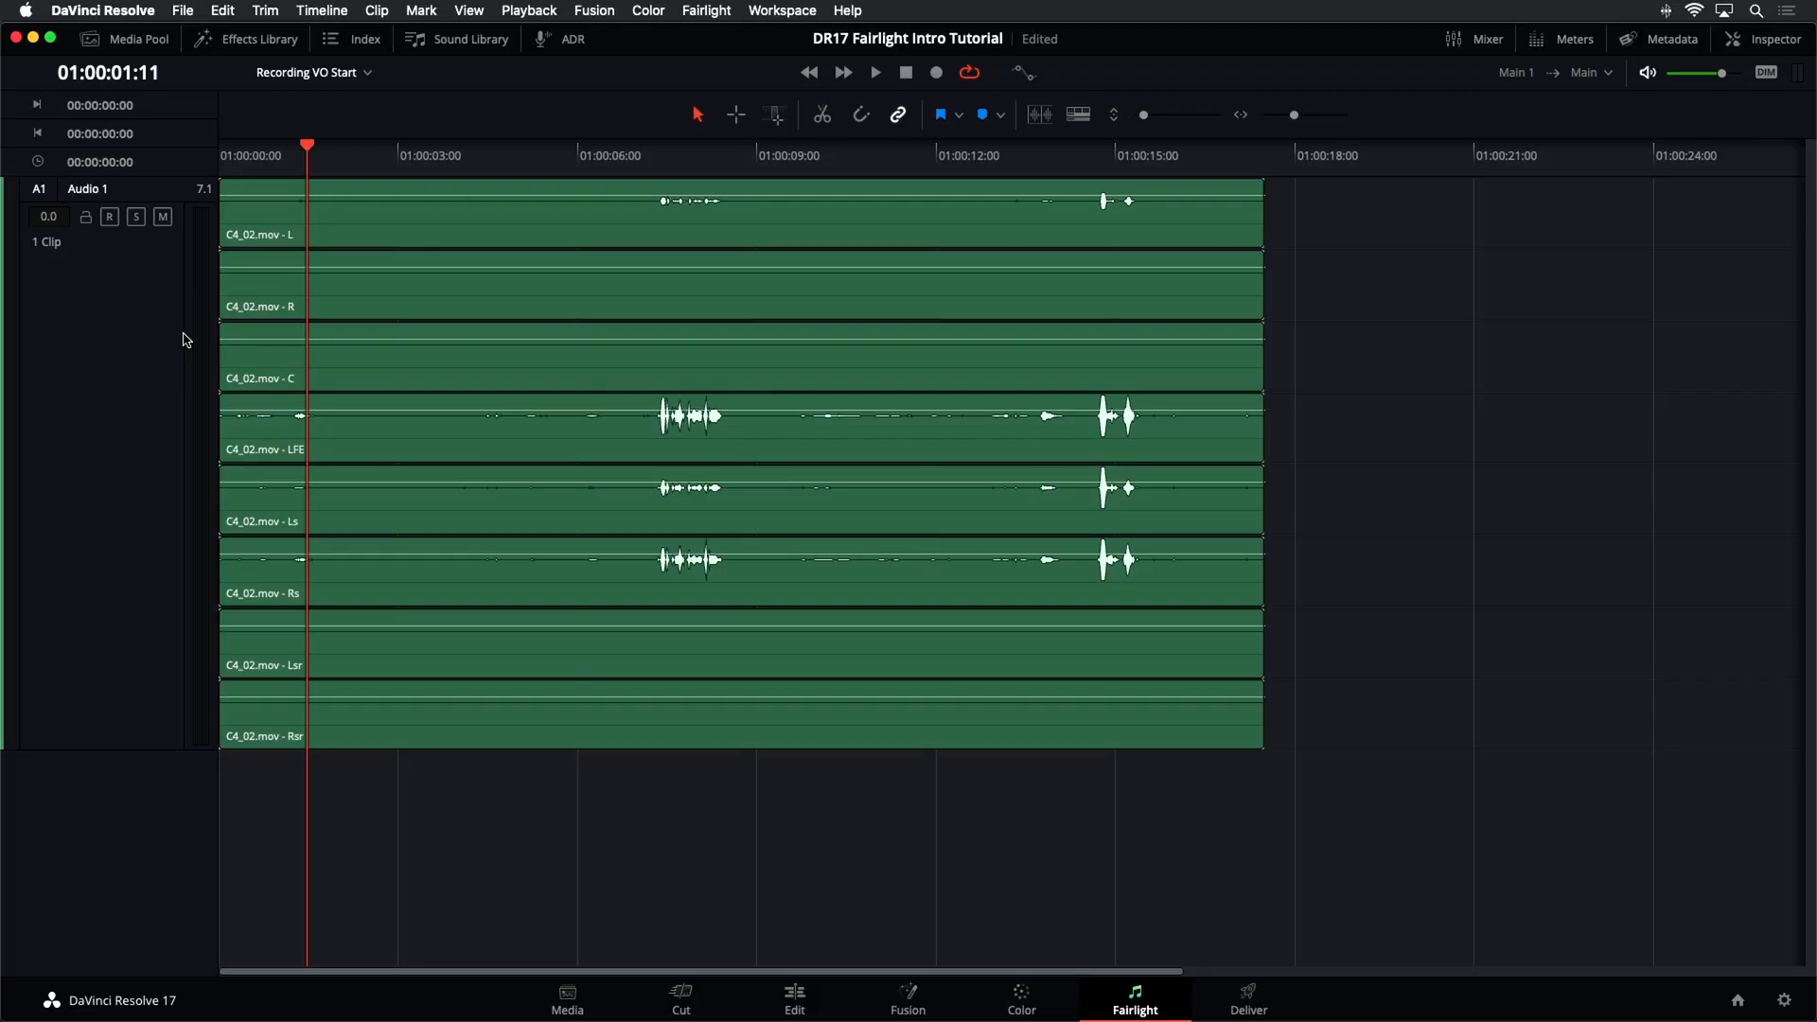
left_click(1462, 42)
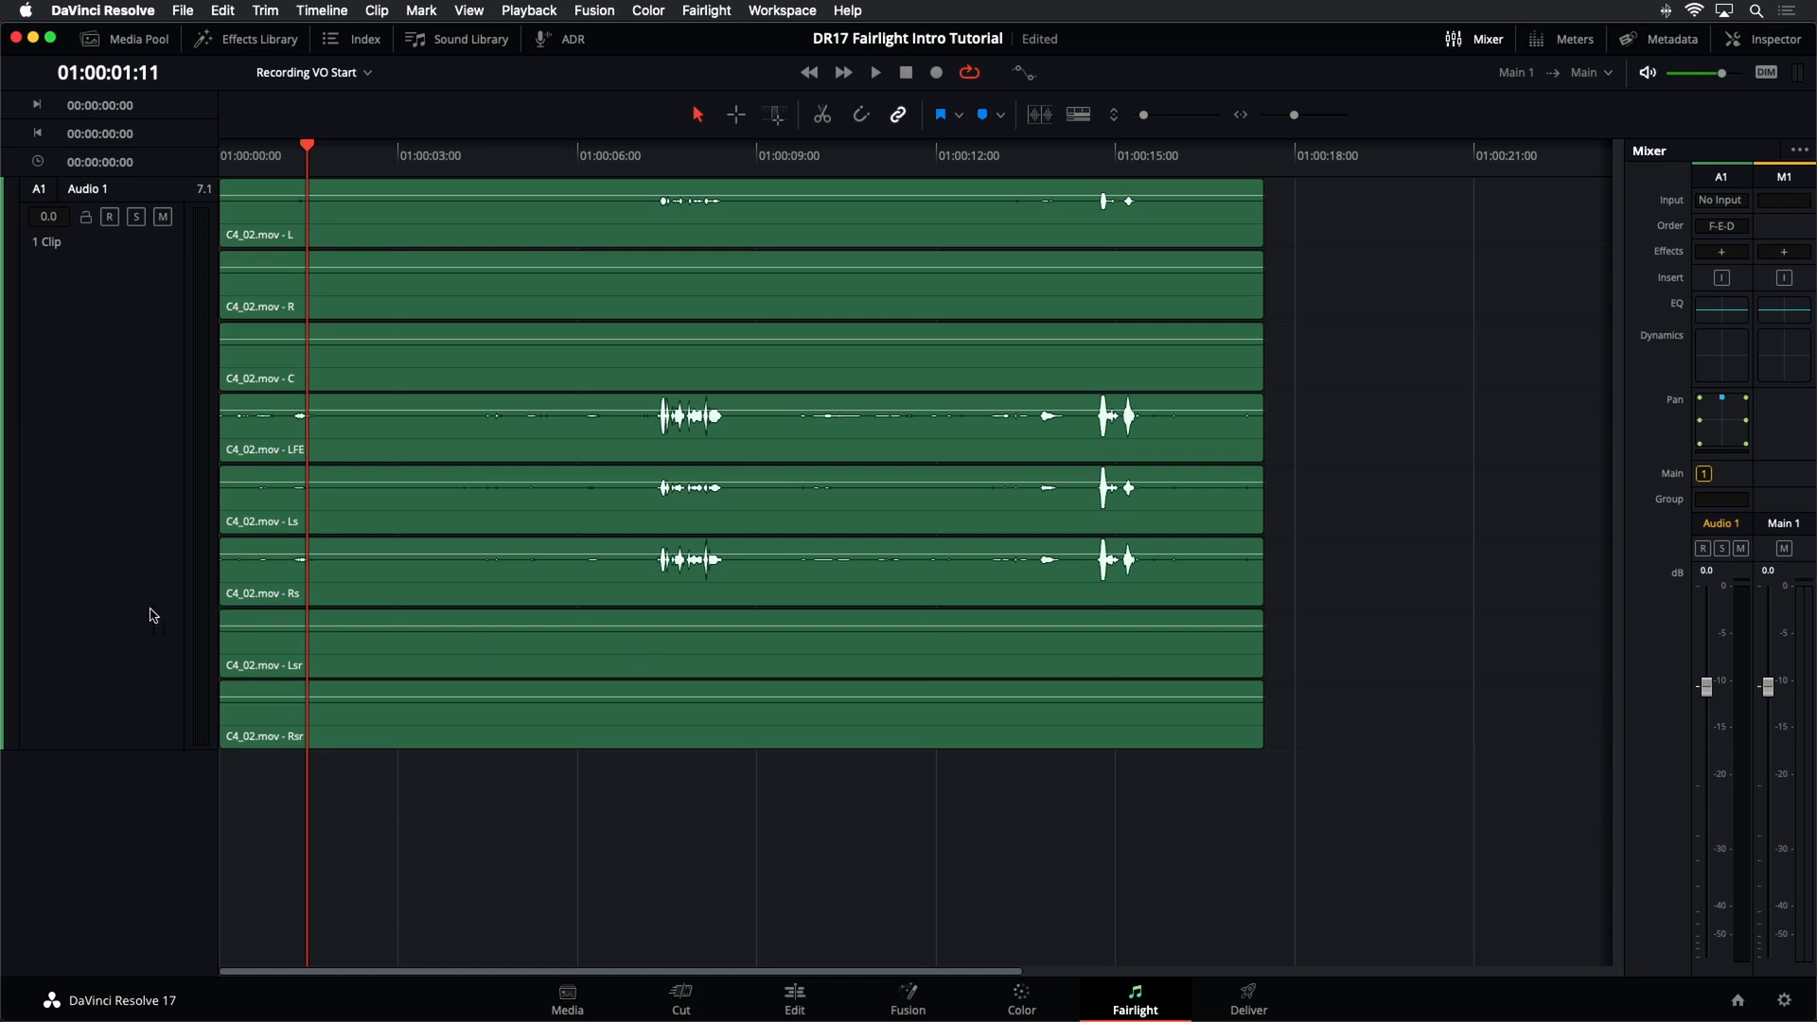
left_click(66, 610)
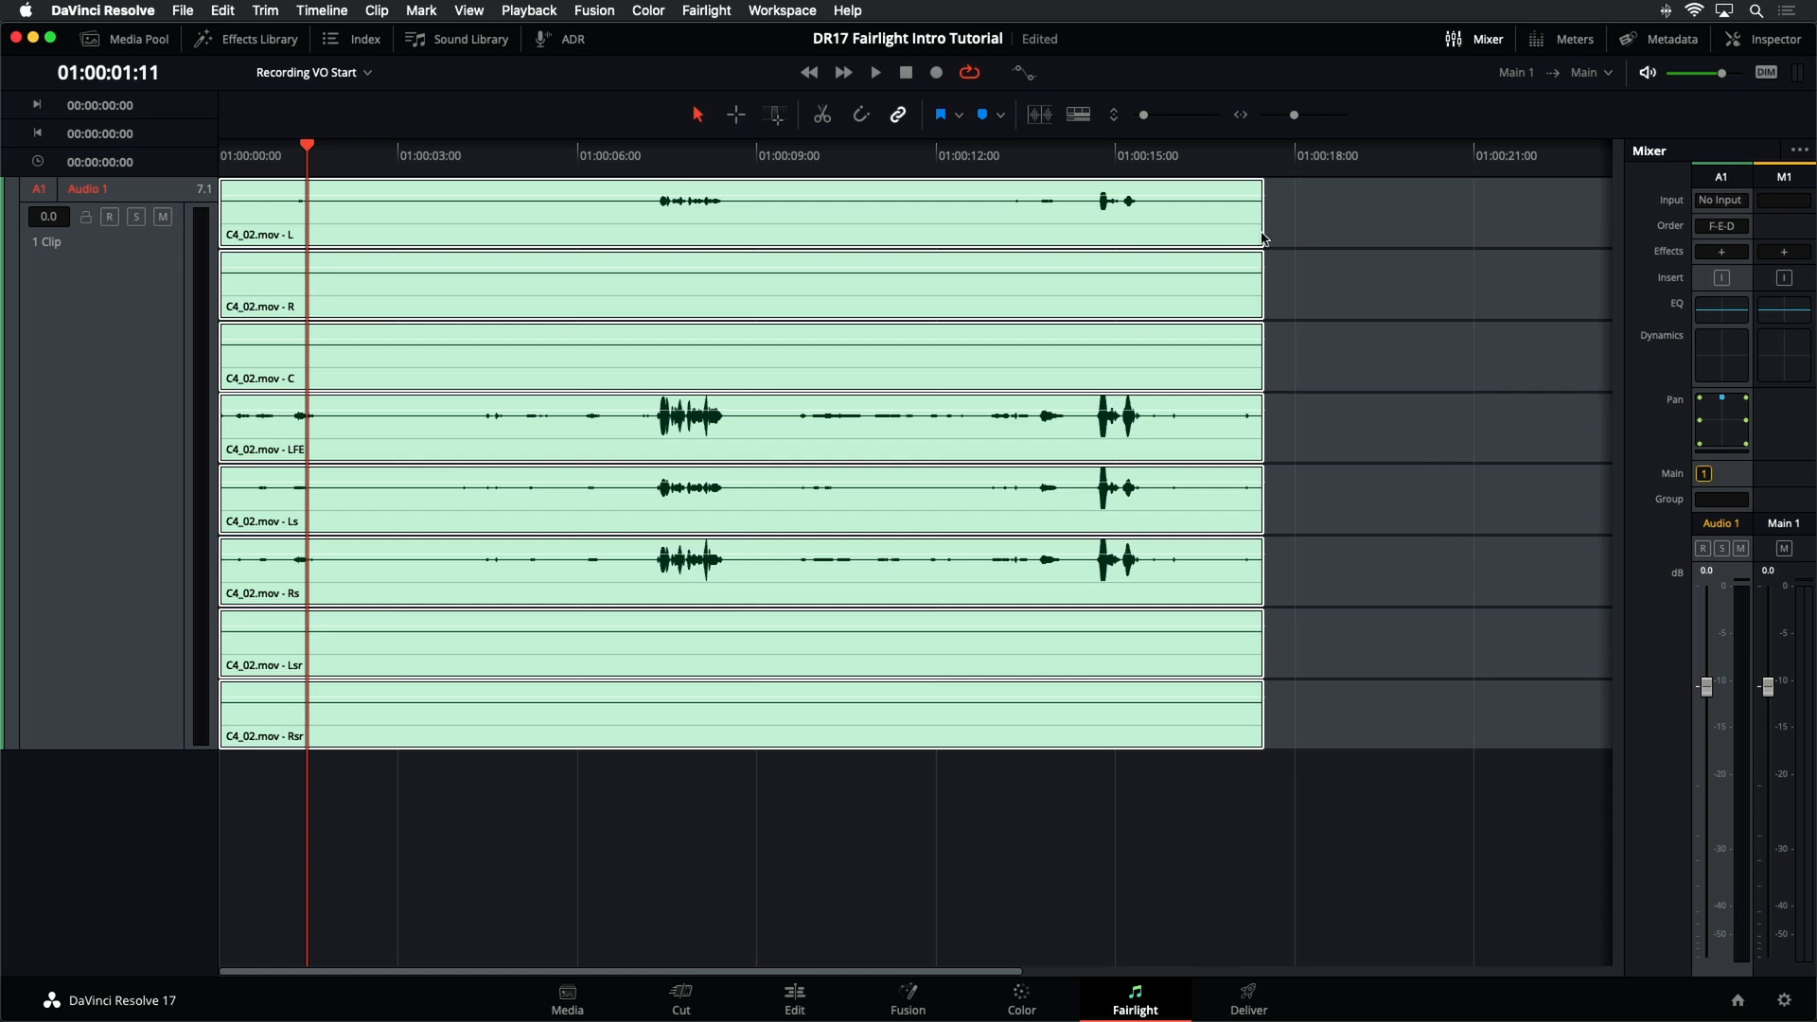
left_click(1315, 261)
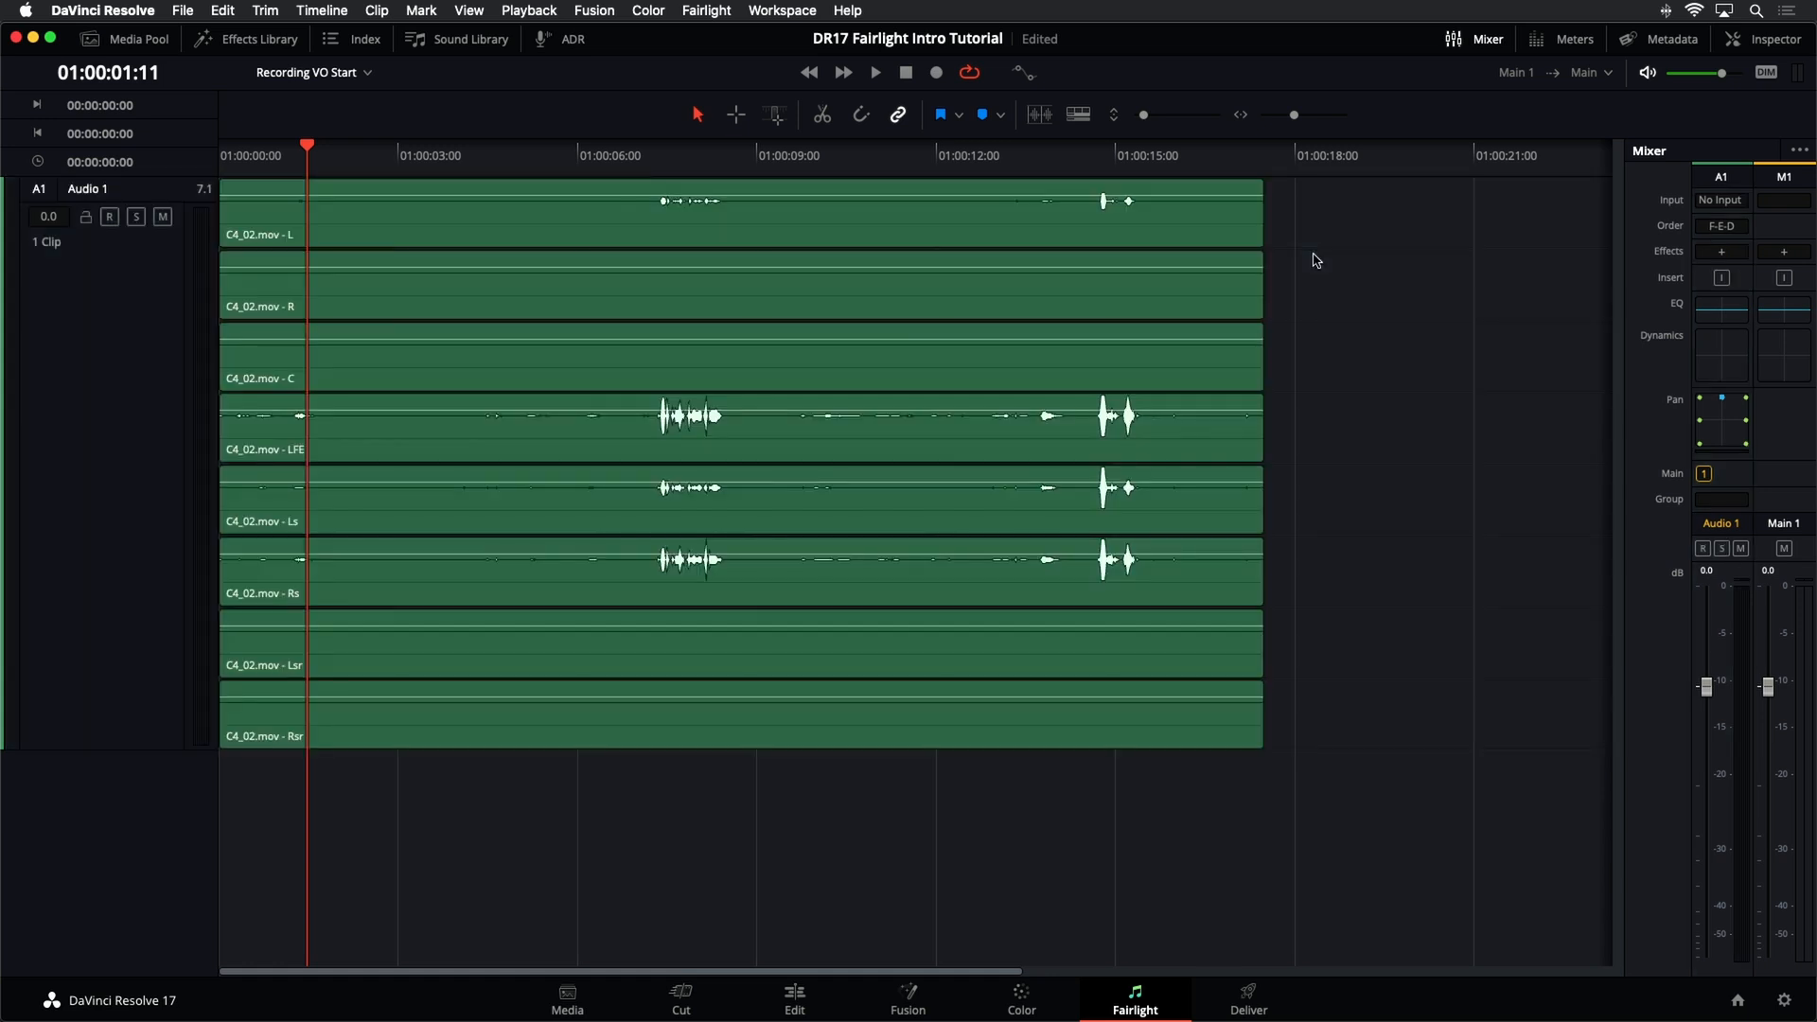
- Convert the 7.1 Audio 1 track to a linked group and reduce the track heights to fit all channels in view
right_click(106, 317)
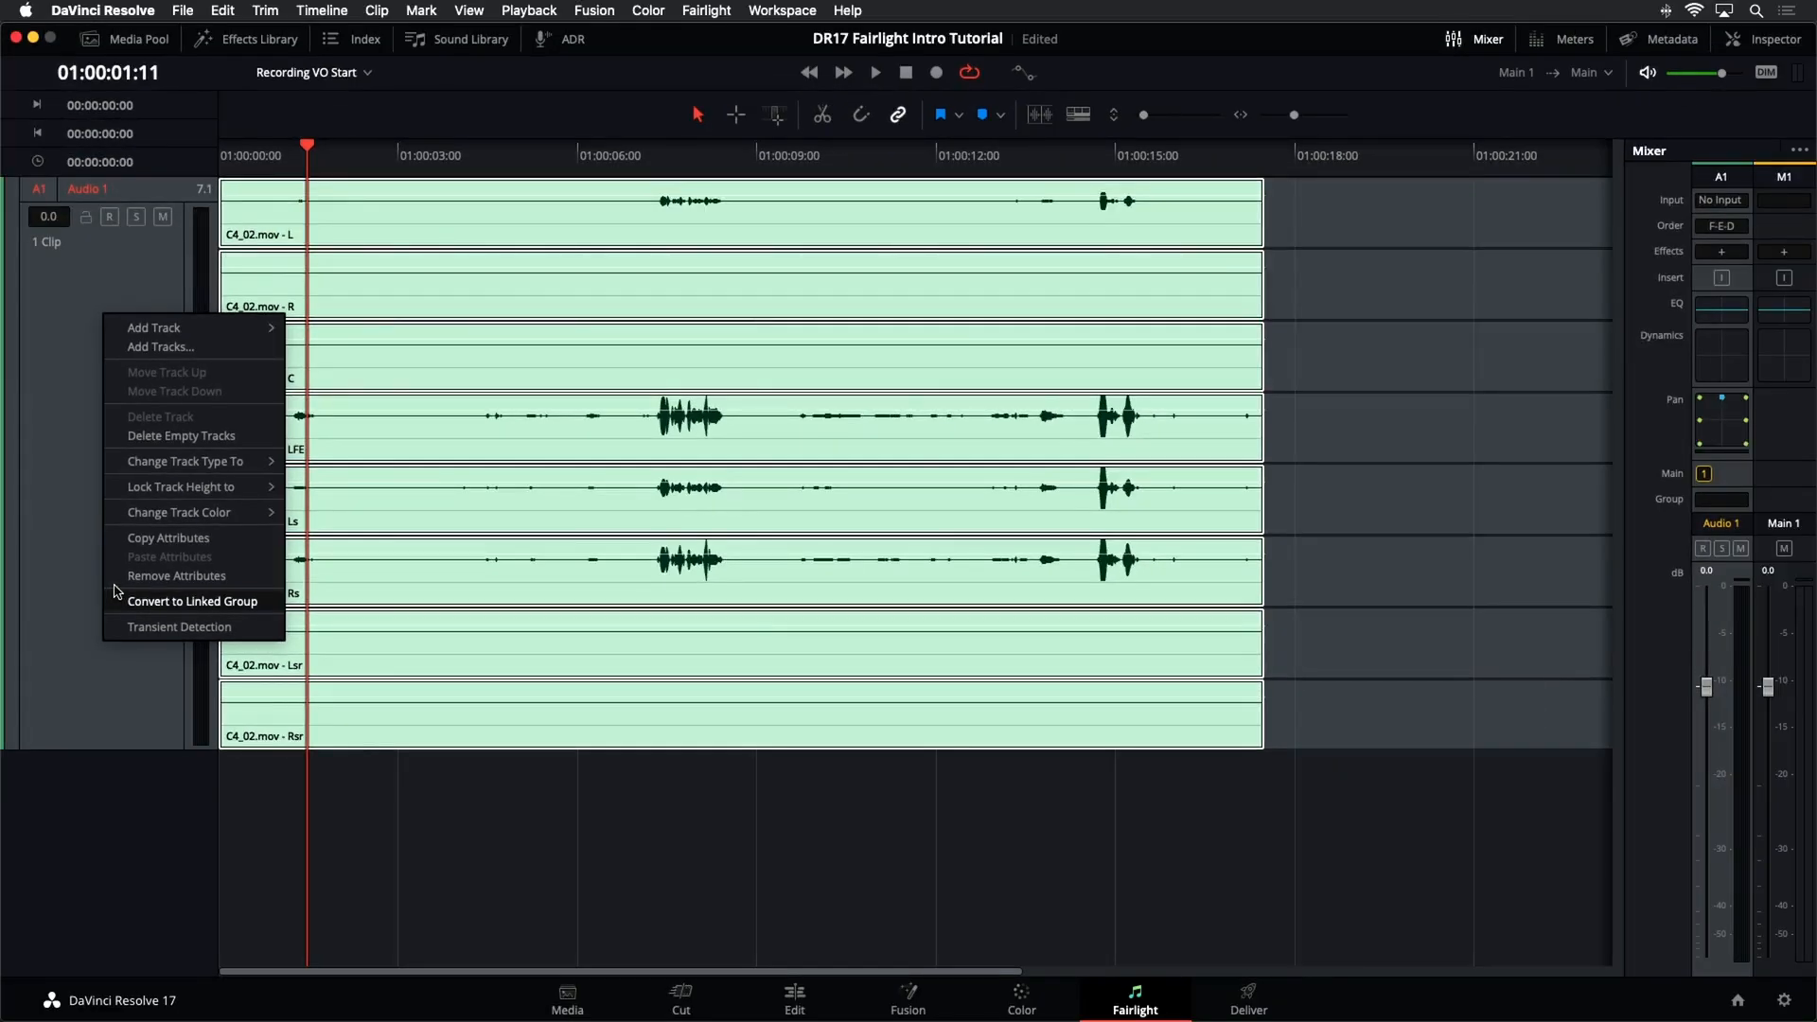
left_click(161, 602)
left_click_drag(142, 750, 156, 268)
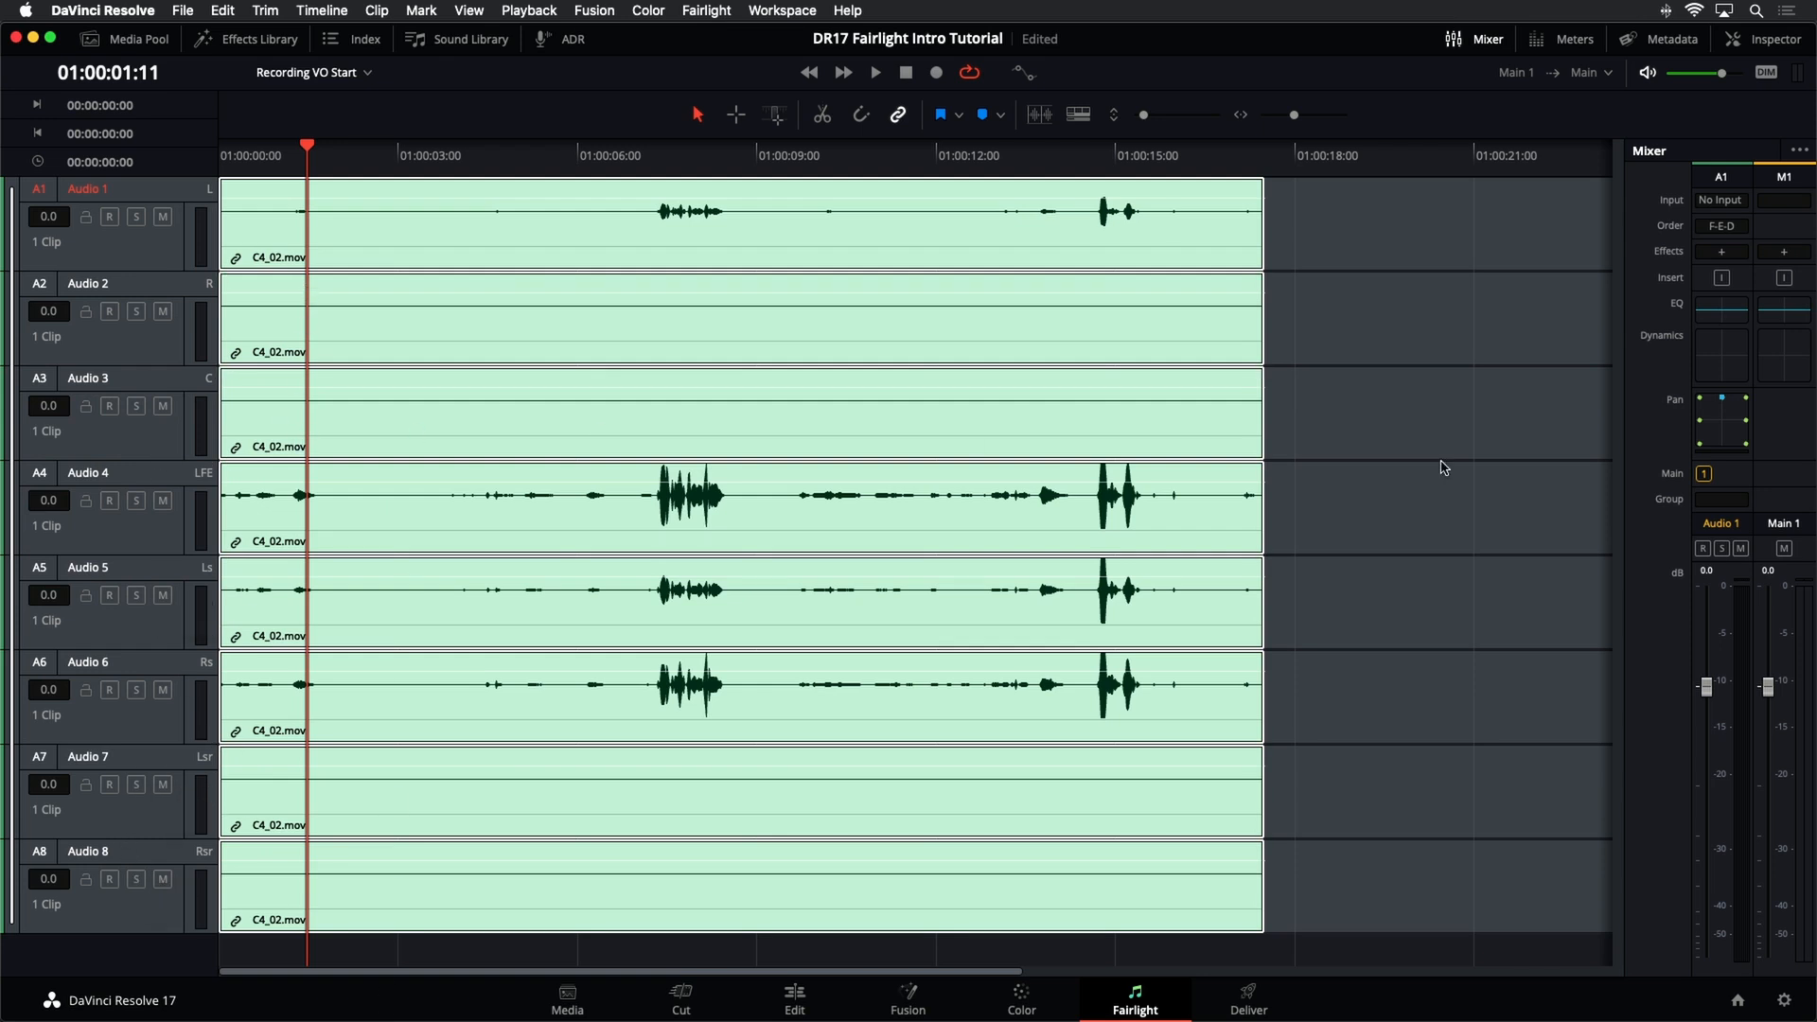
- Show the meters and test the linked group by selecting the Audio 3 and Audio 1 tracks separately
left_click(1302, 514)
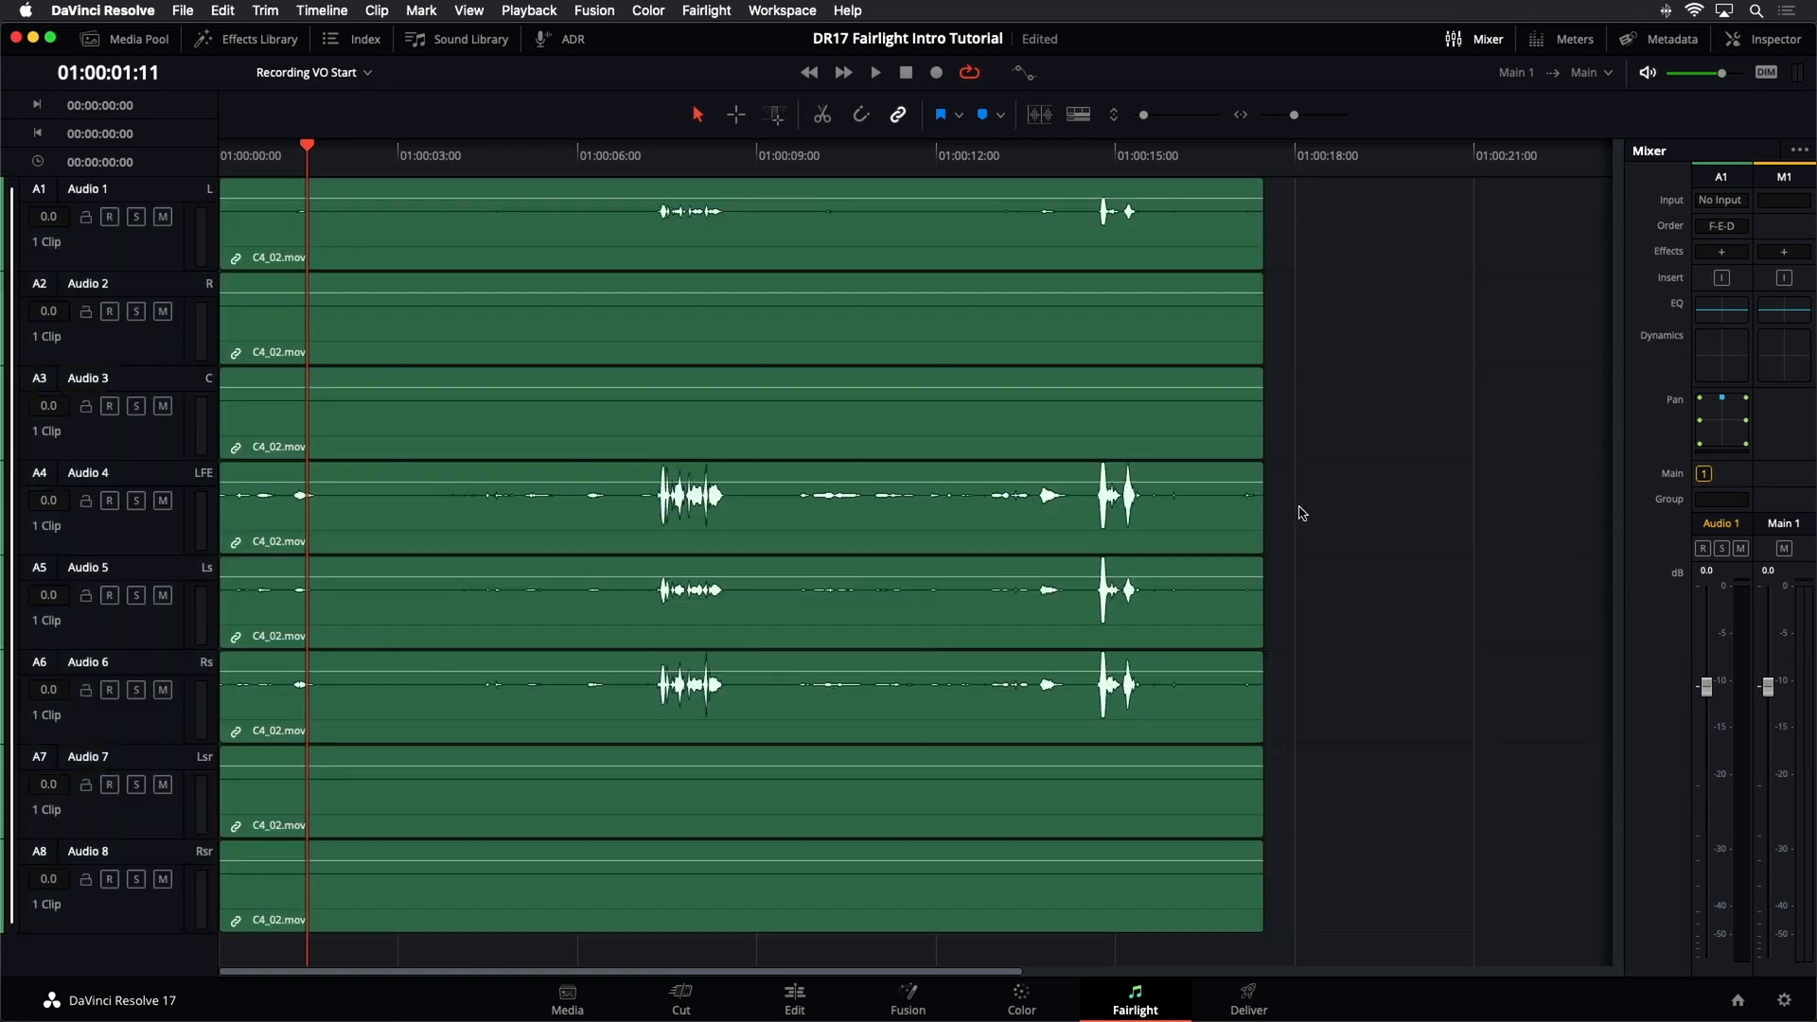
left_click(161, 448)
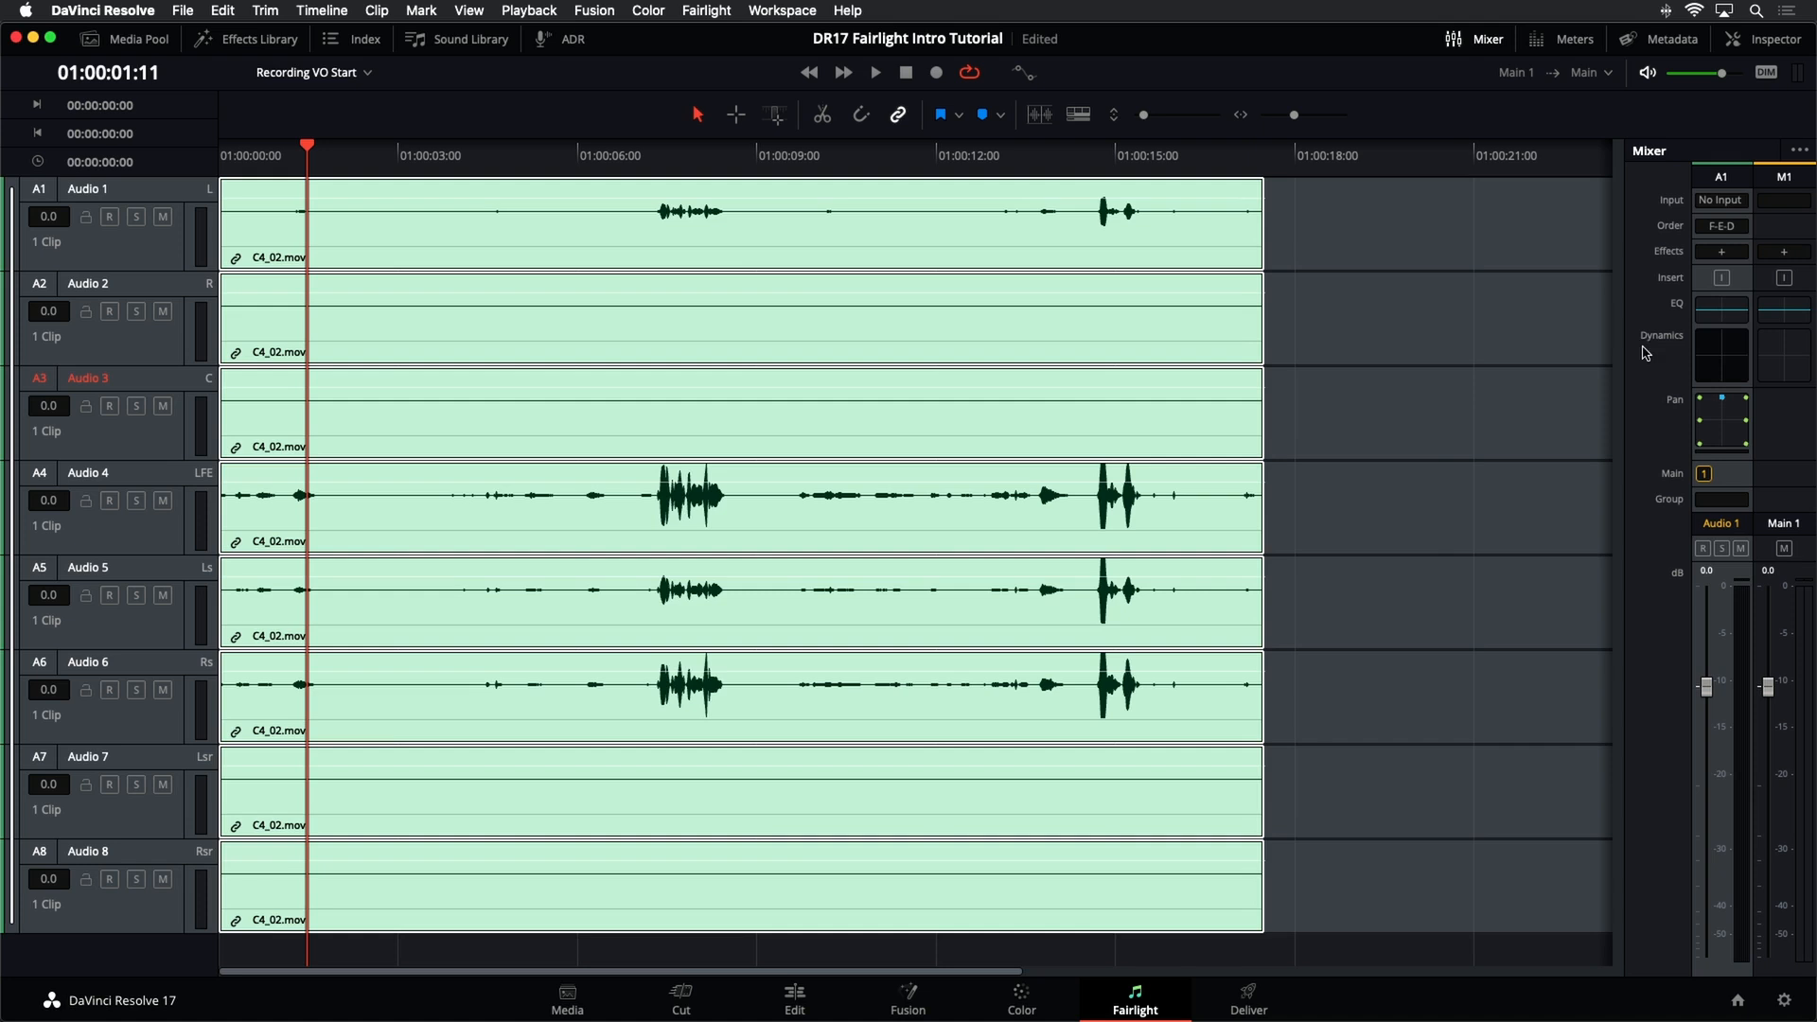
left_click(1474, 298)
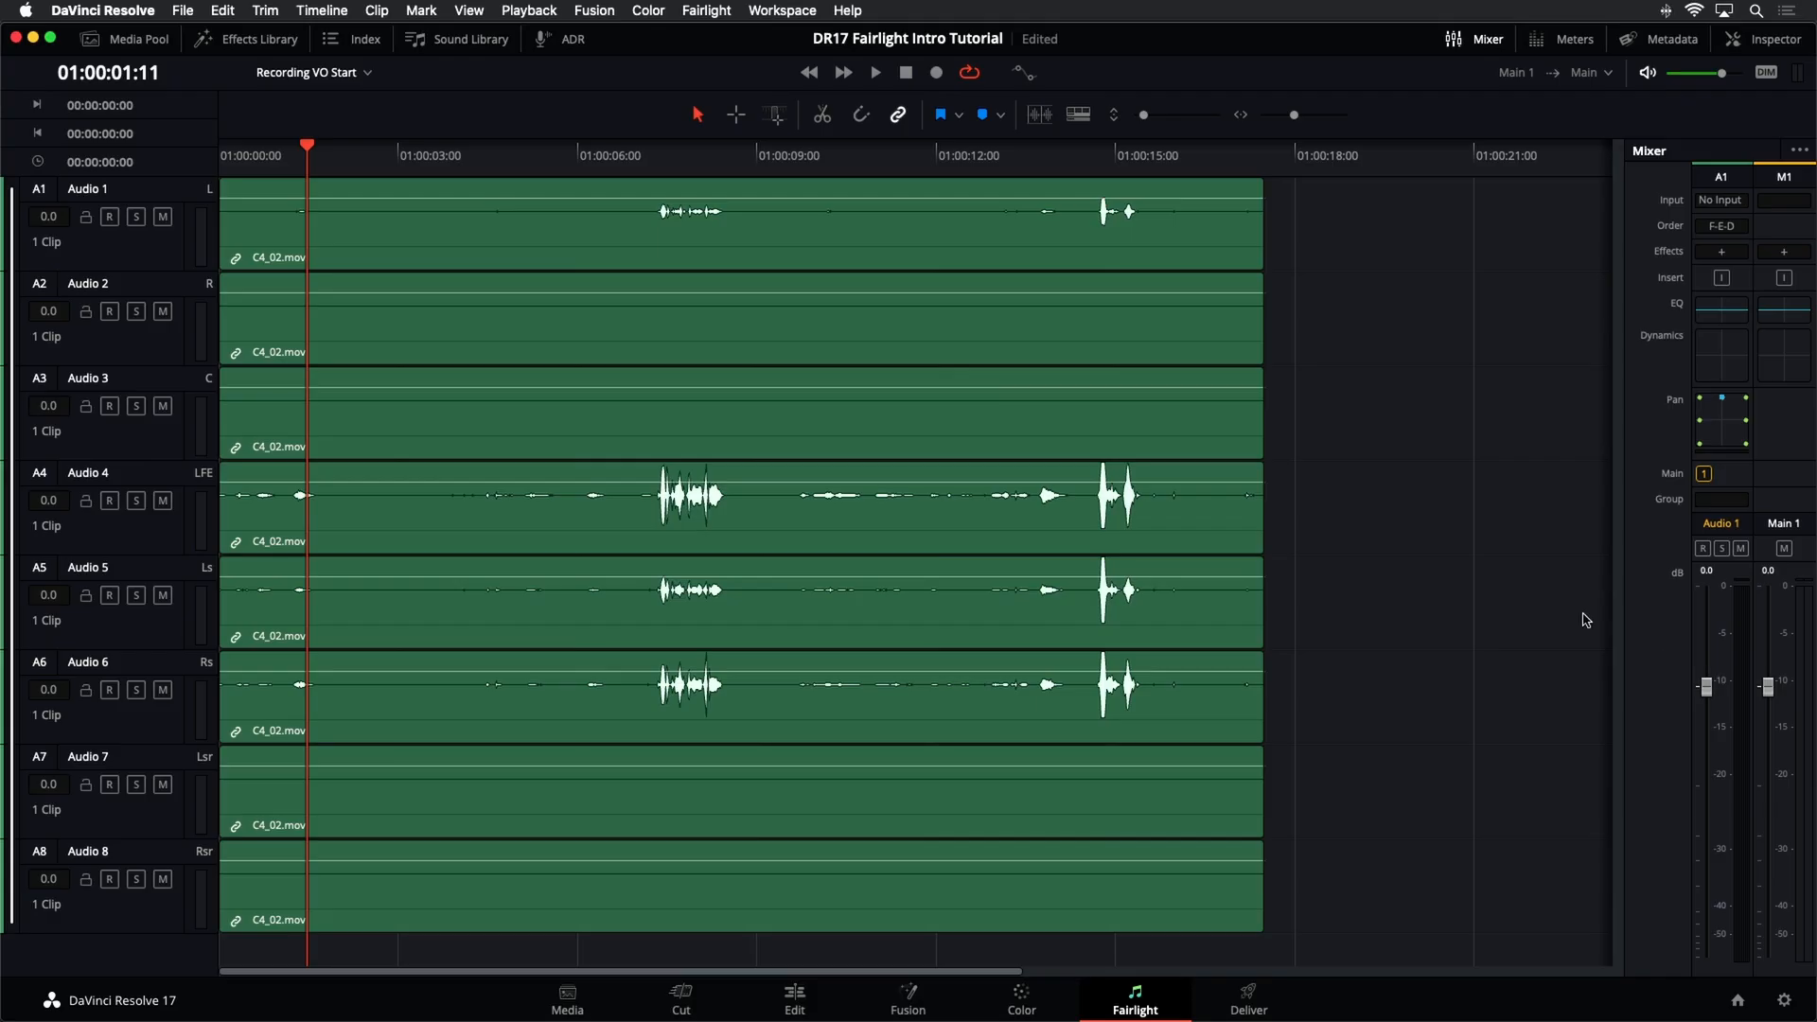
left_click(1536, 39)
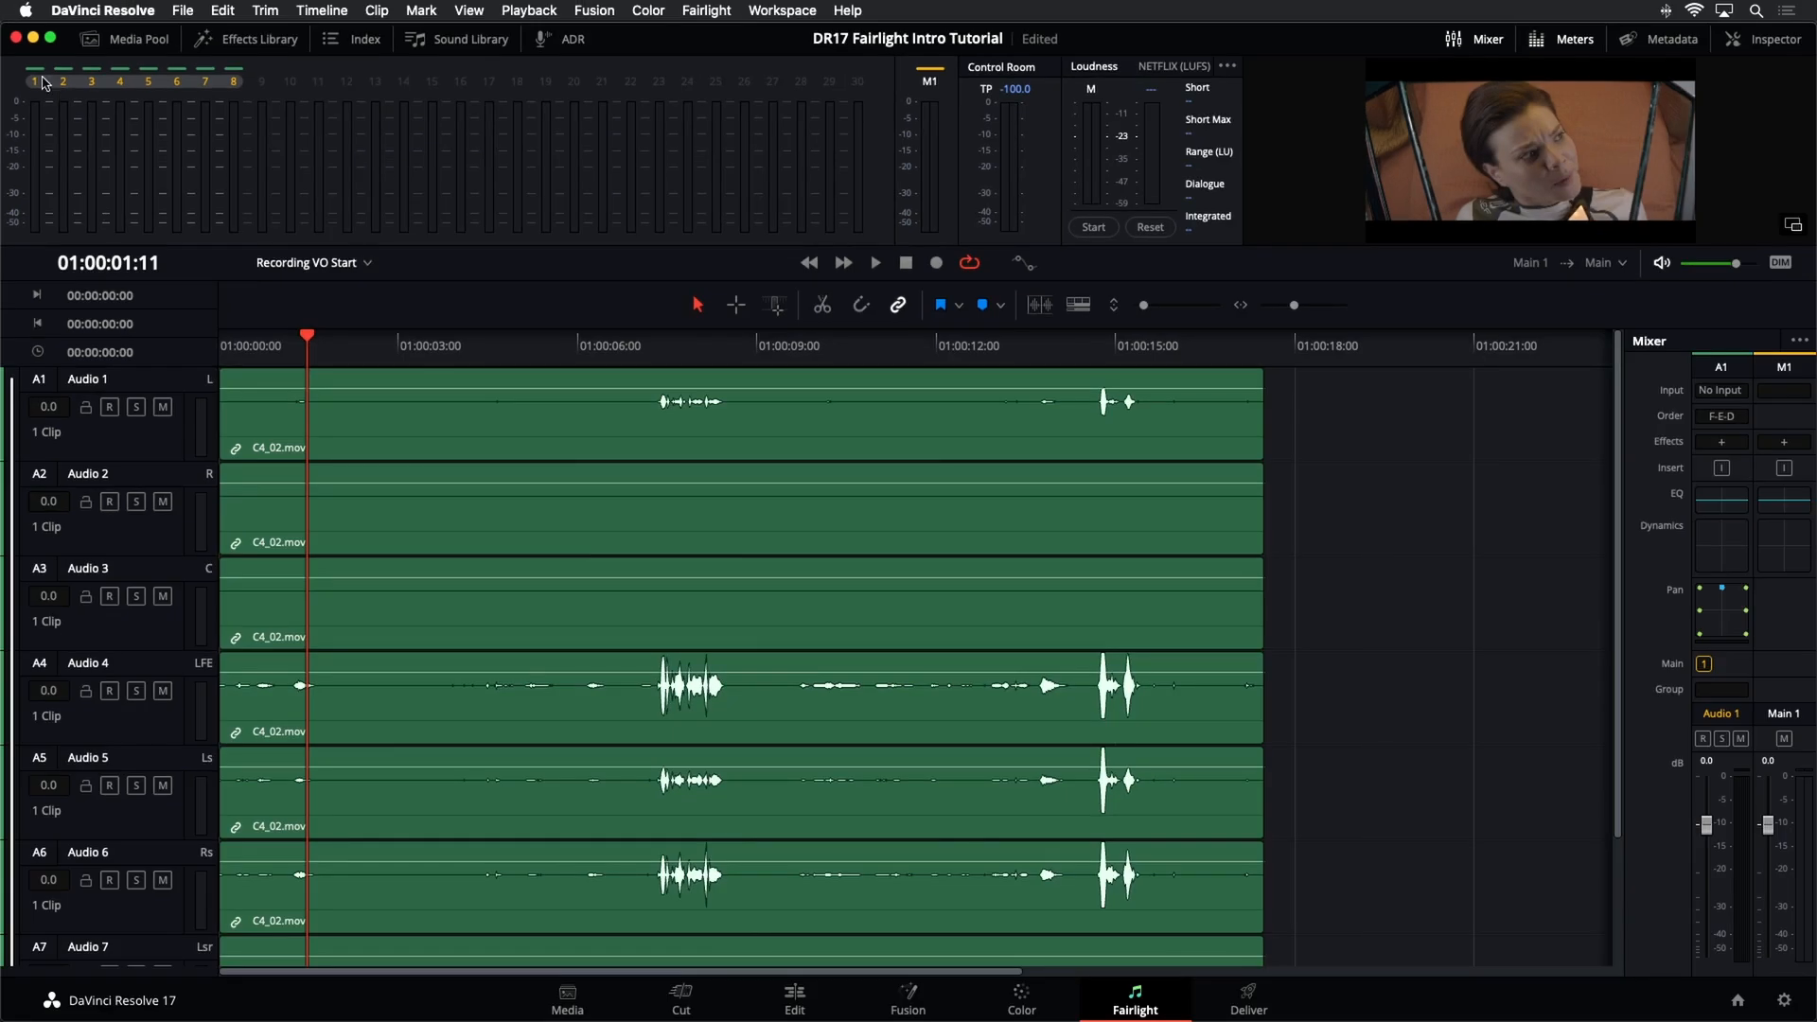
left_click(179, 453)
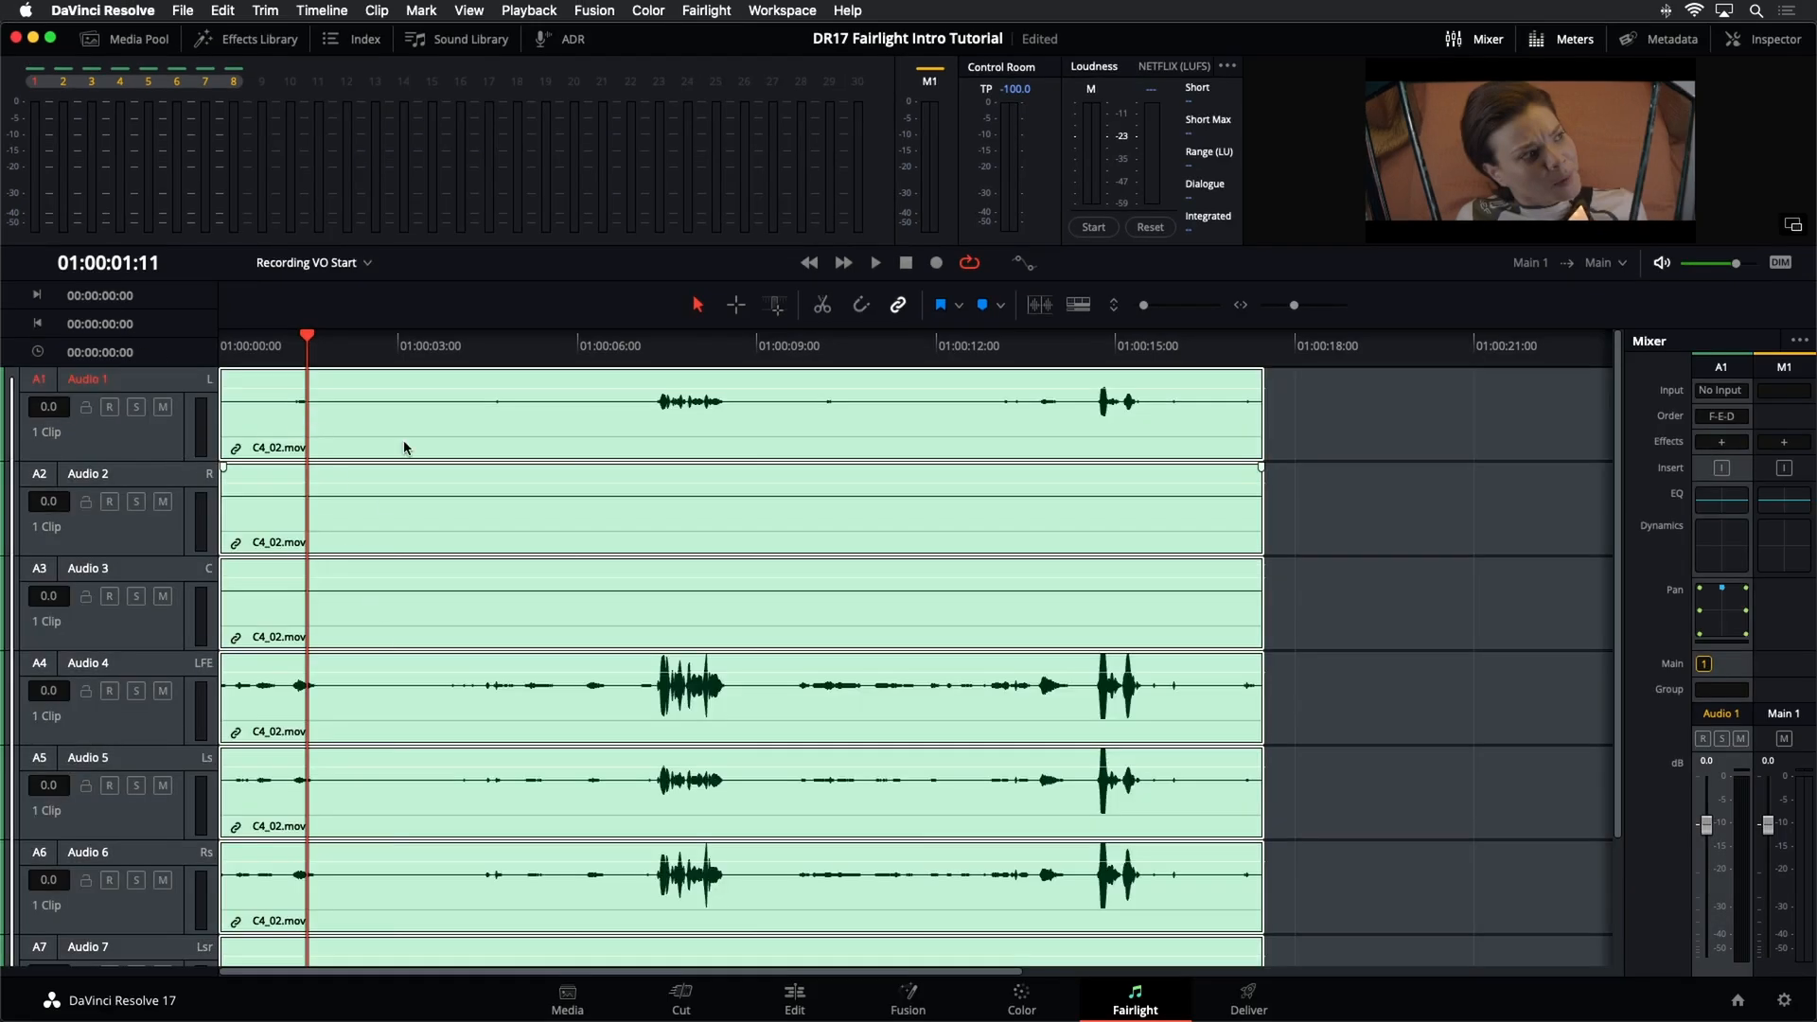
left_click(1396, 415)
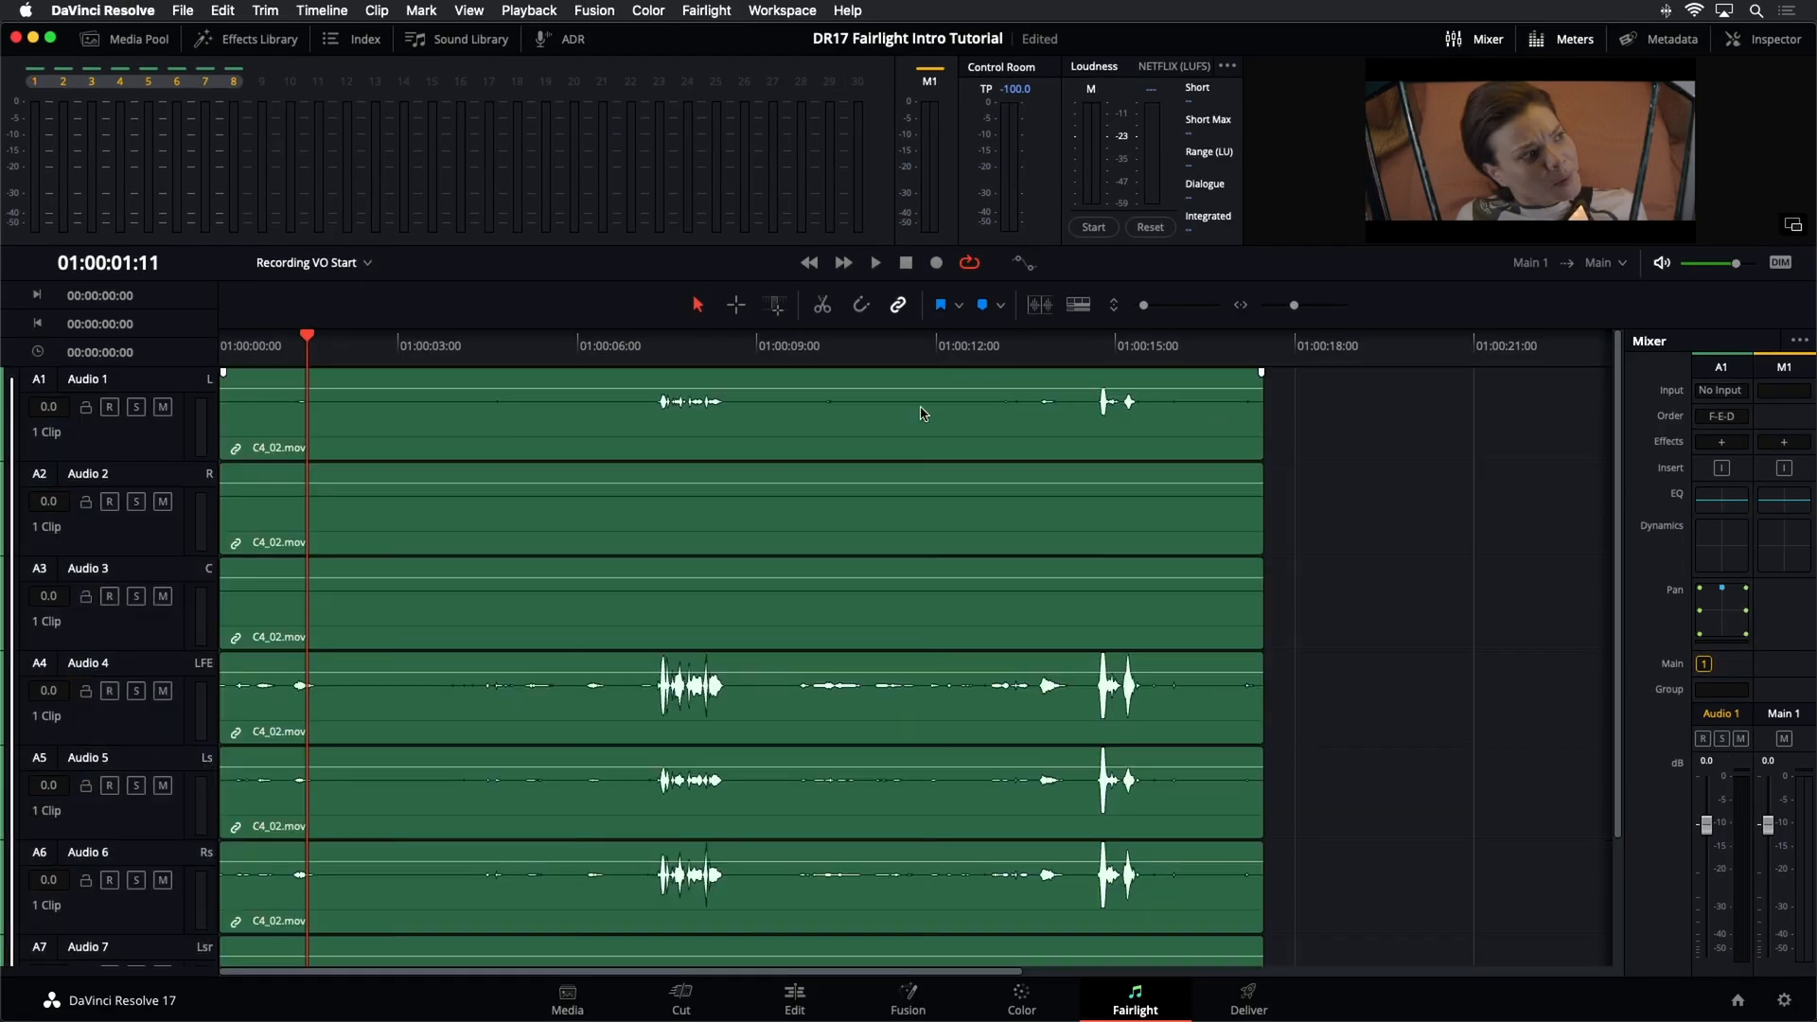
- Raise the clip volume on Audio 1 only, adjust the Audio 4 clip volume, and select the linked clips
left_click_drag(715, 388, 713, 389)
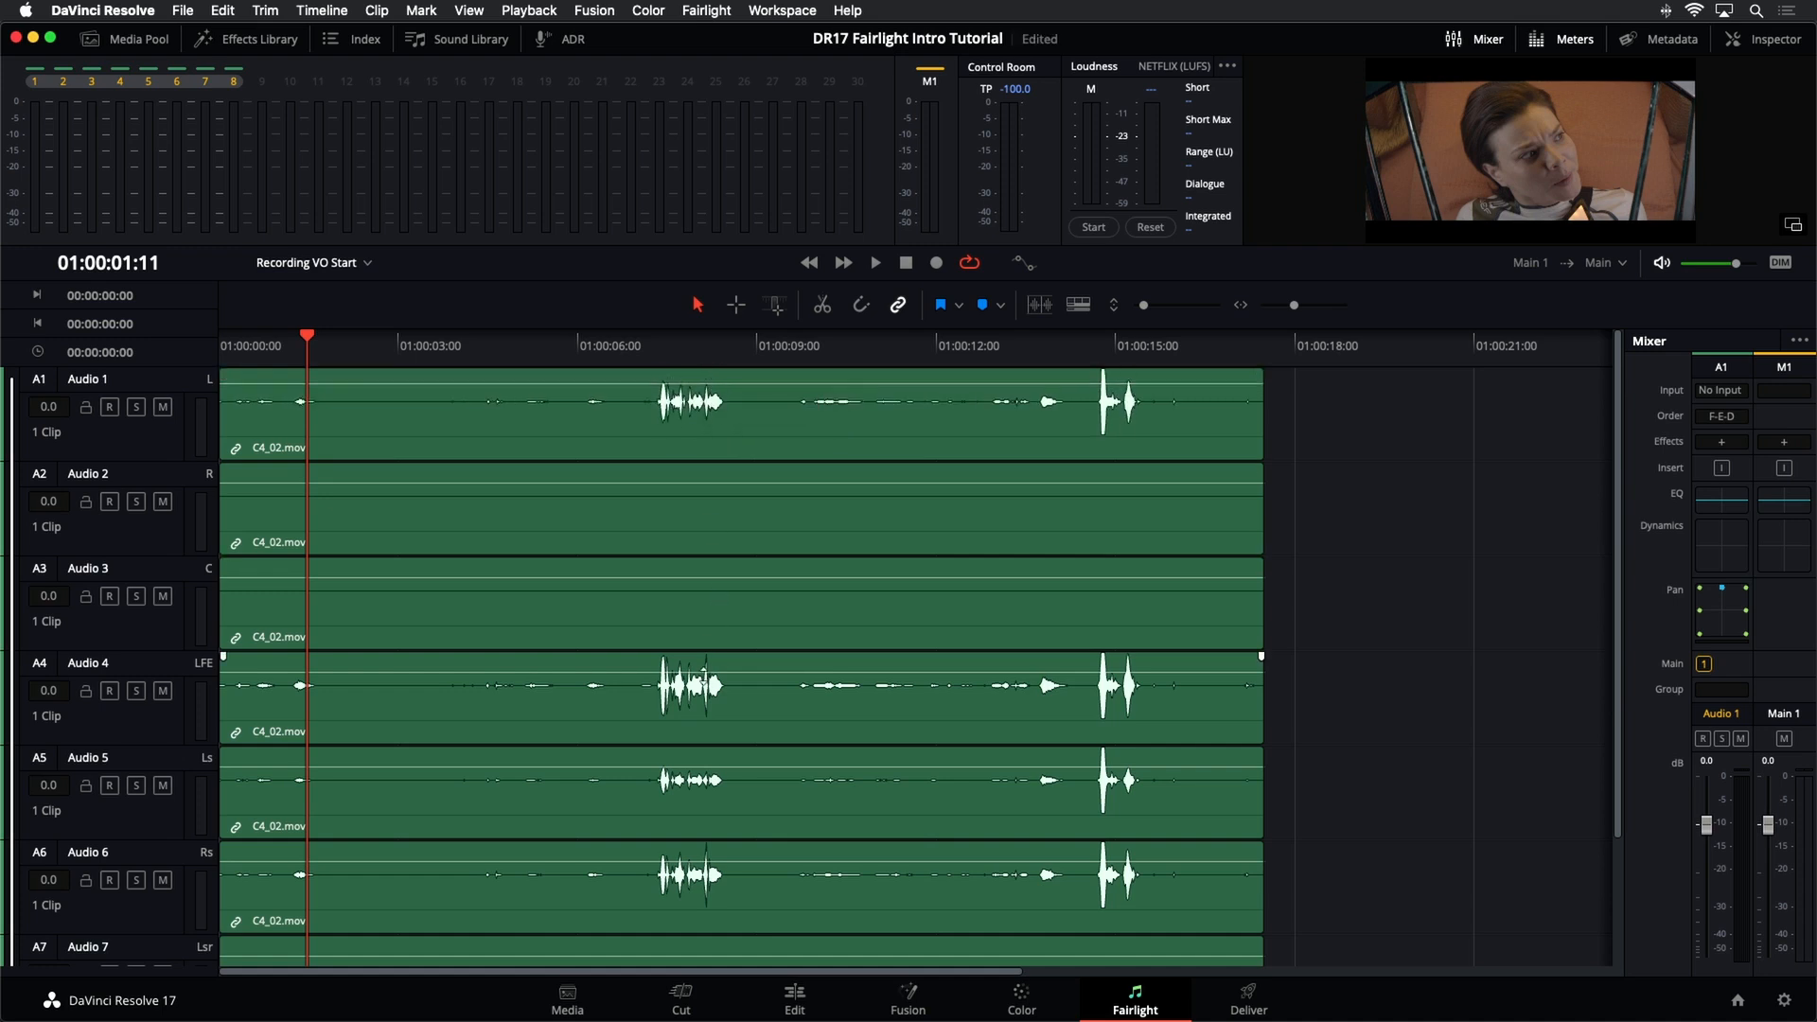
left_click_drag(706, 659, 706, 666)
left_click(750, 436)
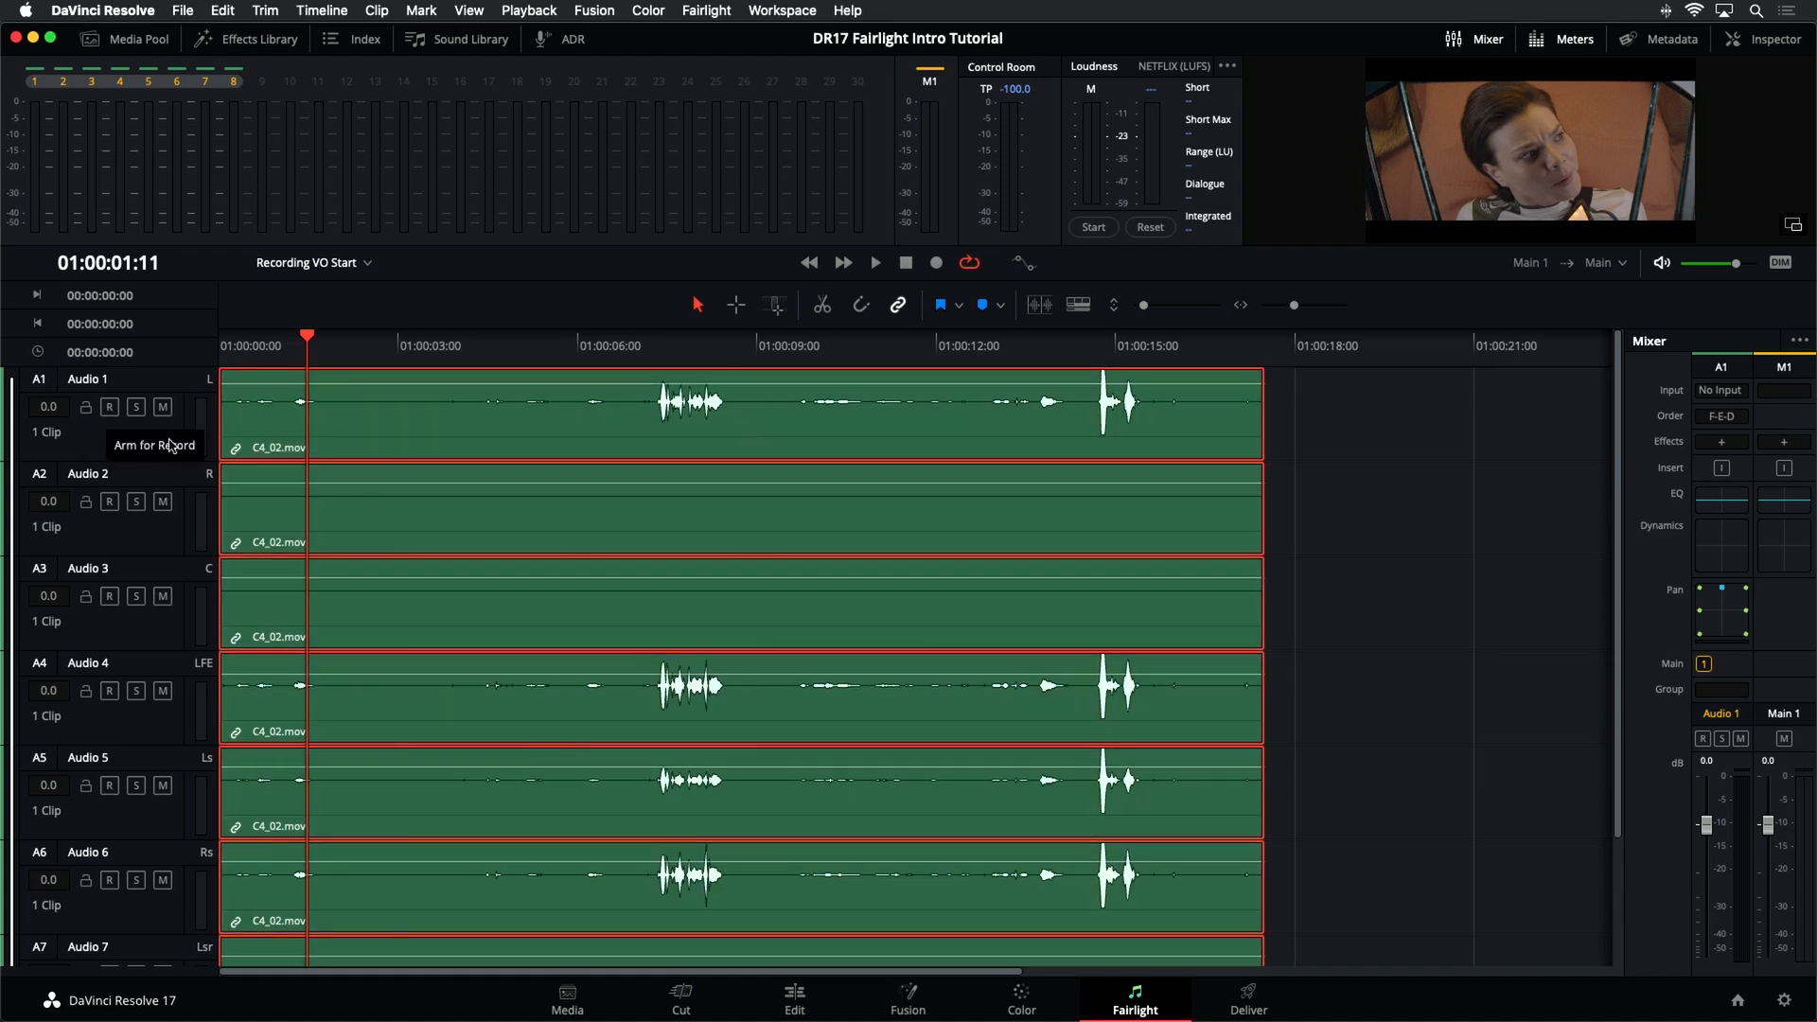
- Try out the mute and solo of the linked group from Audio 1, restore both, and deselect the clips
left_click(162, 407)
left_click(162, 407)
left_click(136, 407)
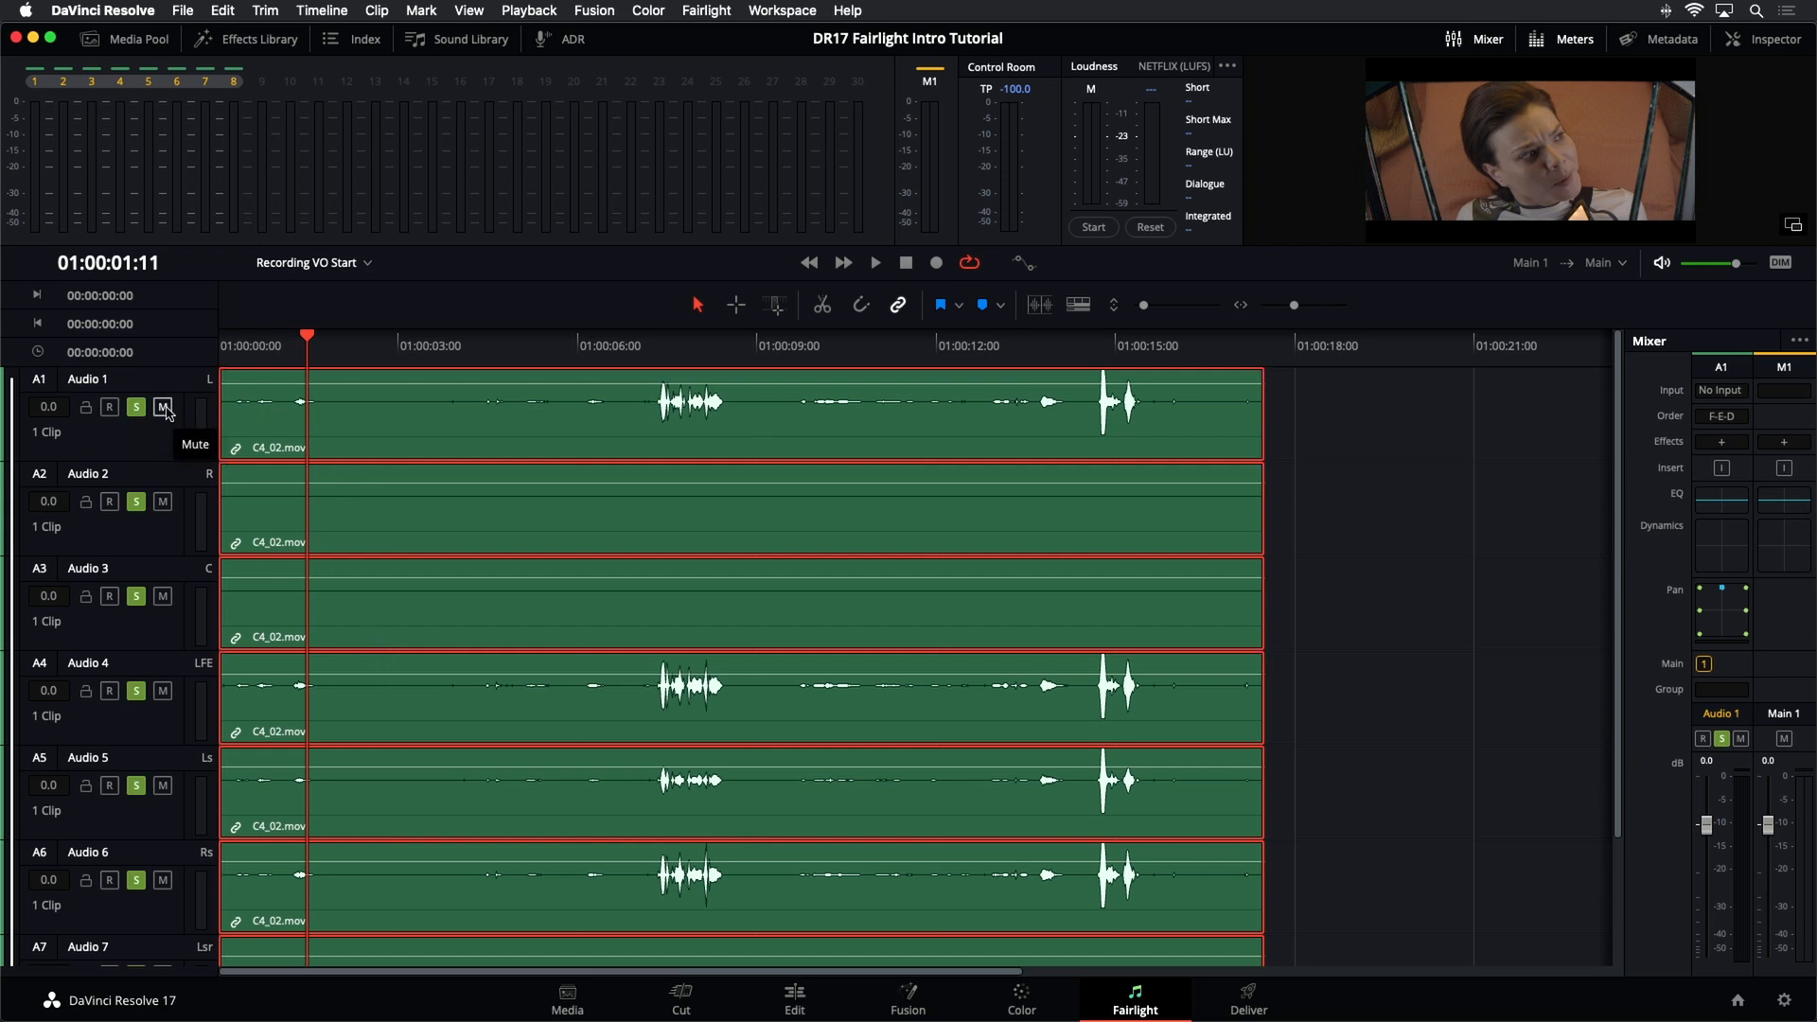
left_click(162, 407)
left_click(136, 406)
left_click(162, 407)
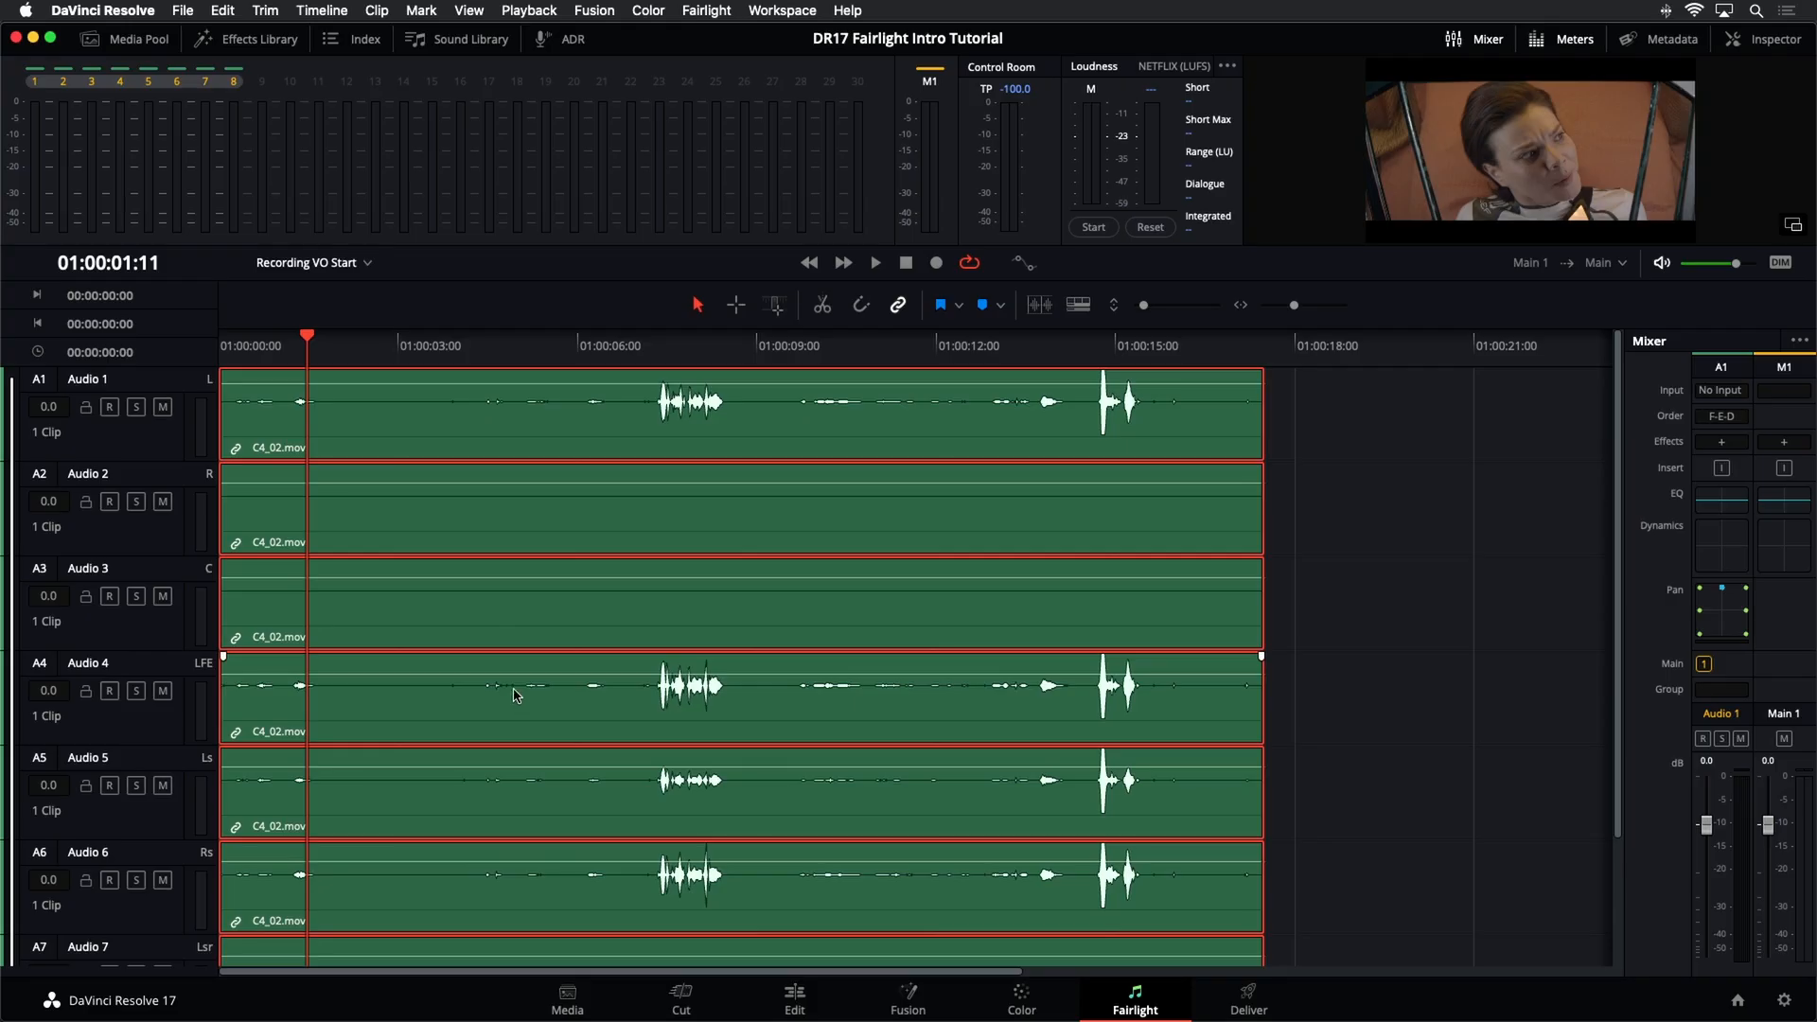
left_click(1439, 511)
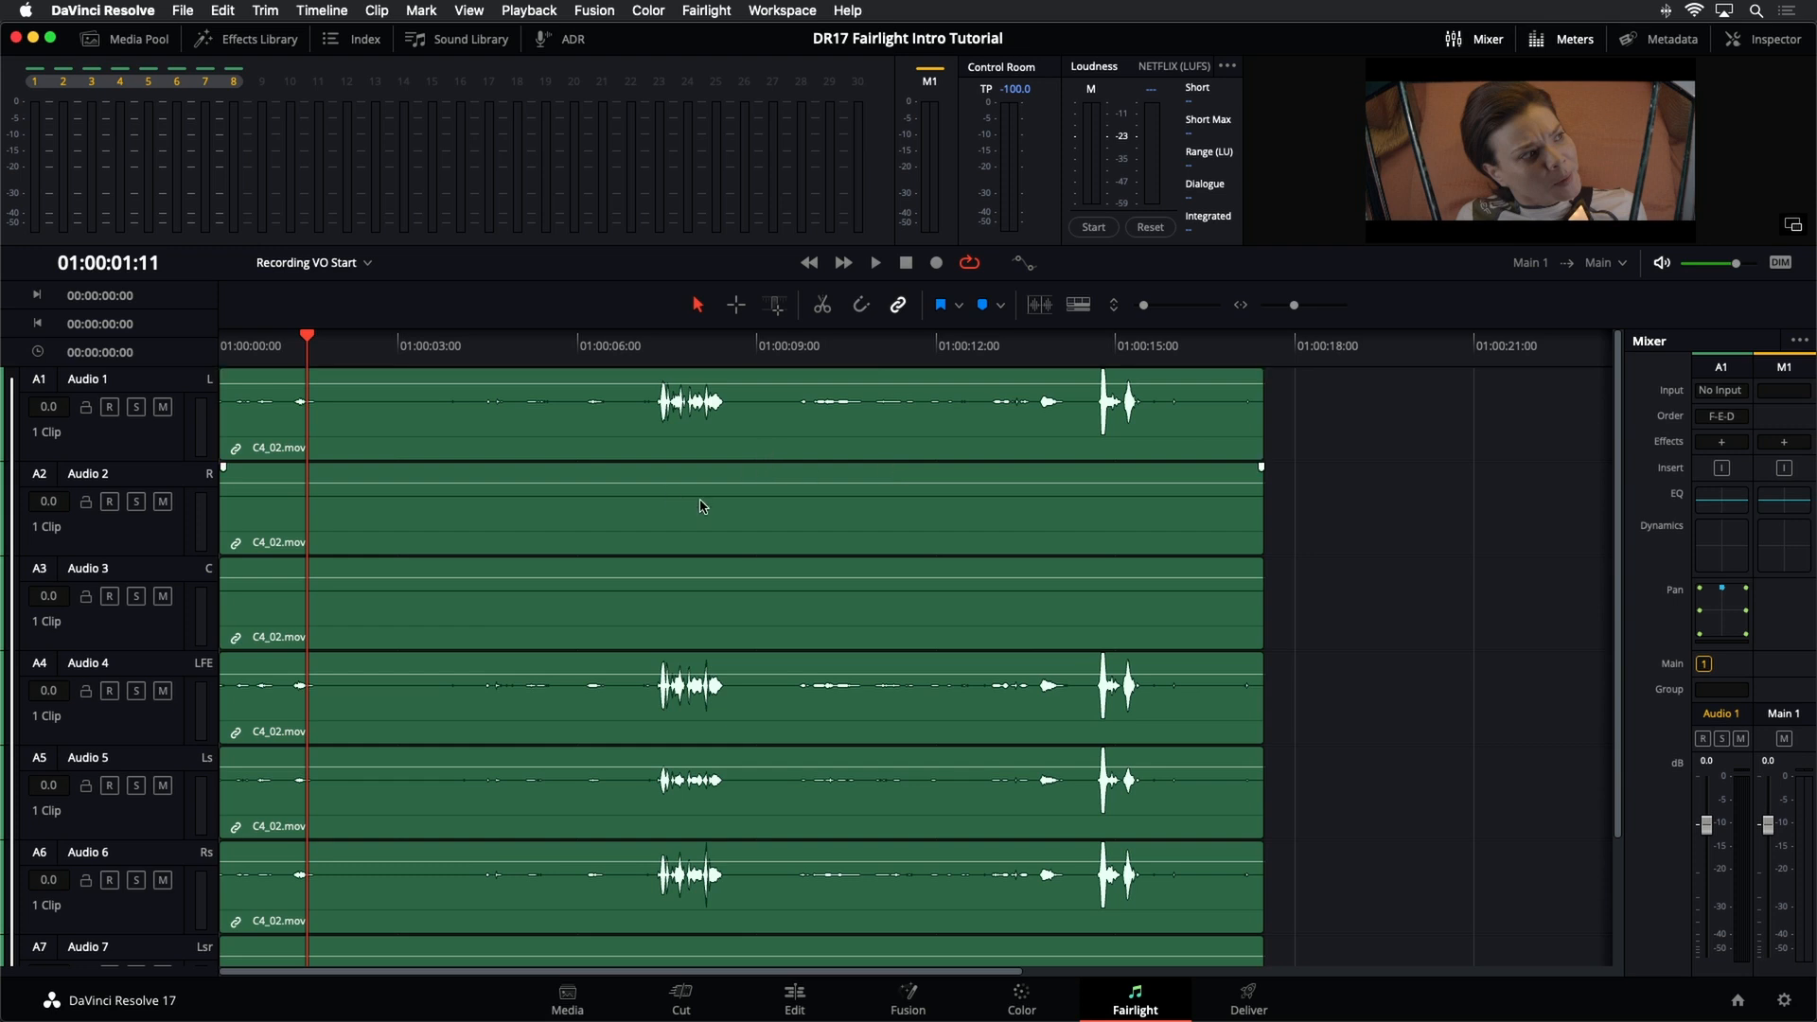
- Unlink the link group that joins the tracks Audio 1 to Audio 8
left_click(707, 10)
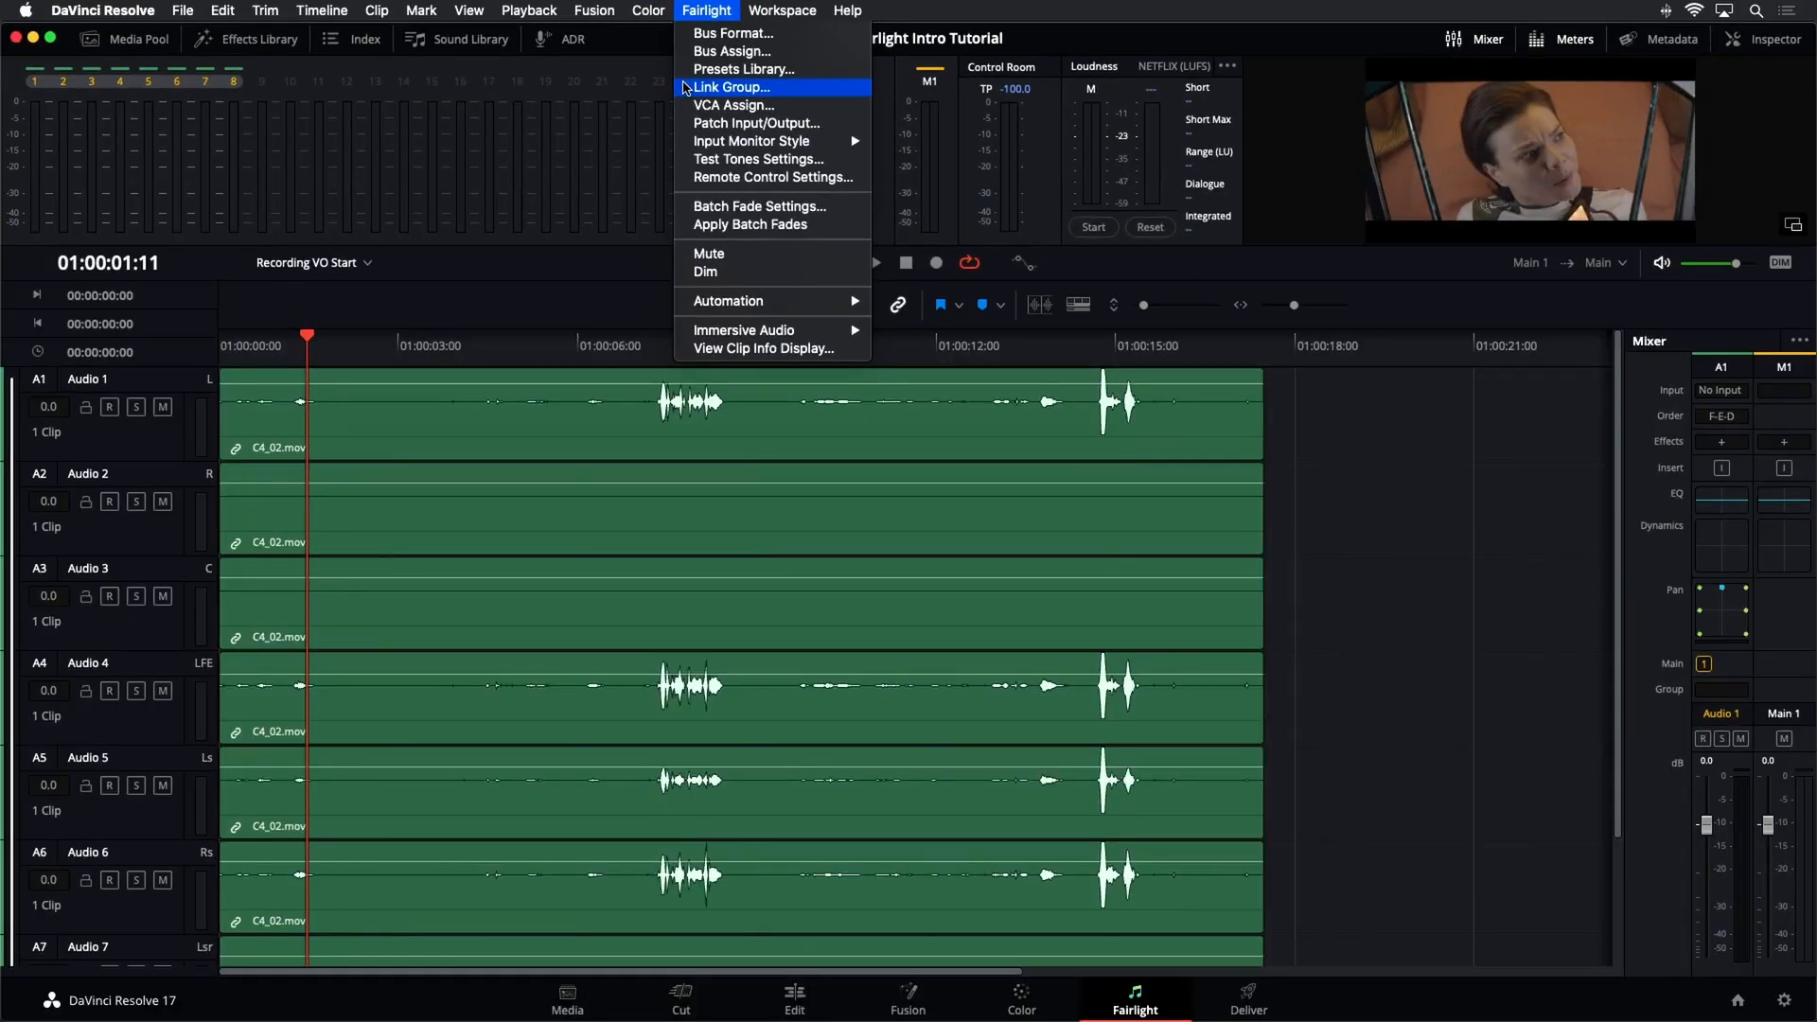
left_click(687, 88)
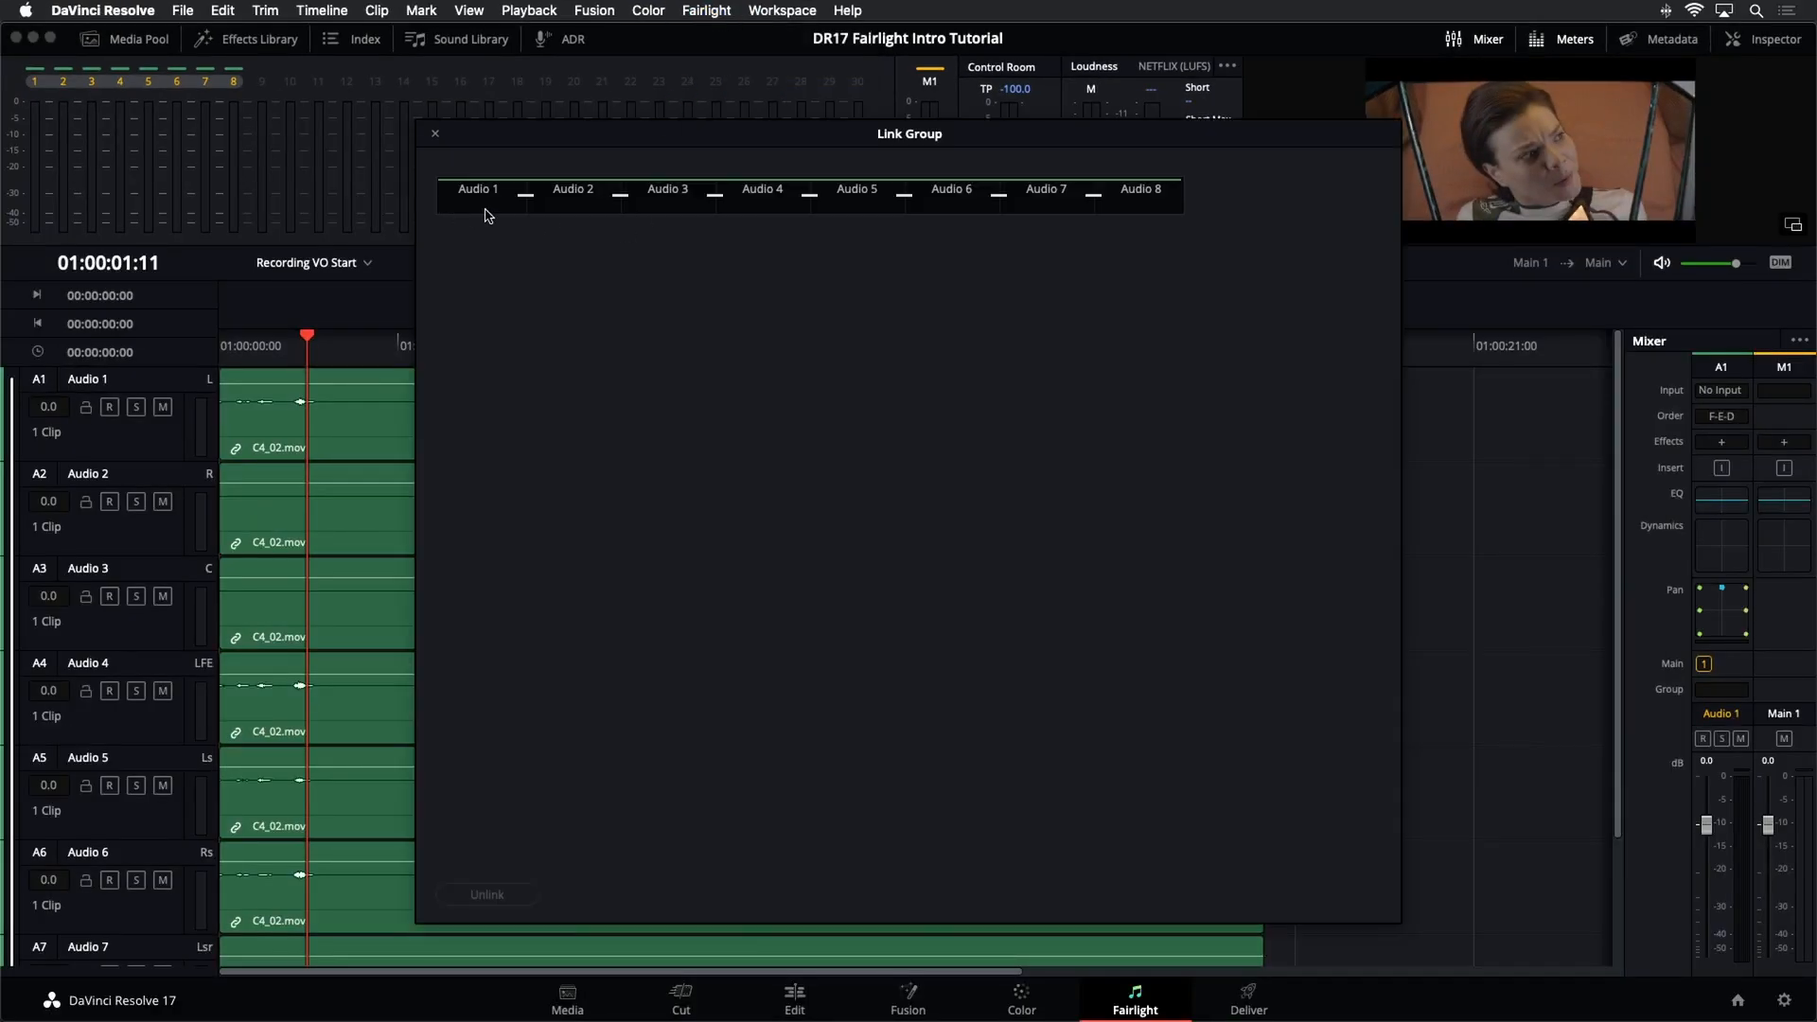
left_click(1059, 213)
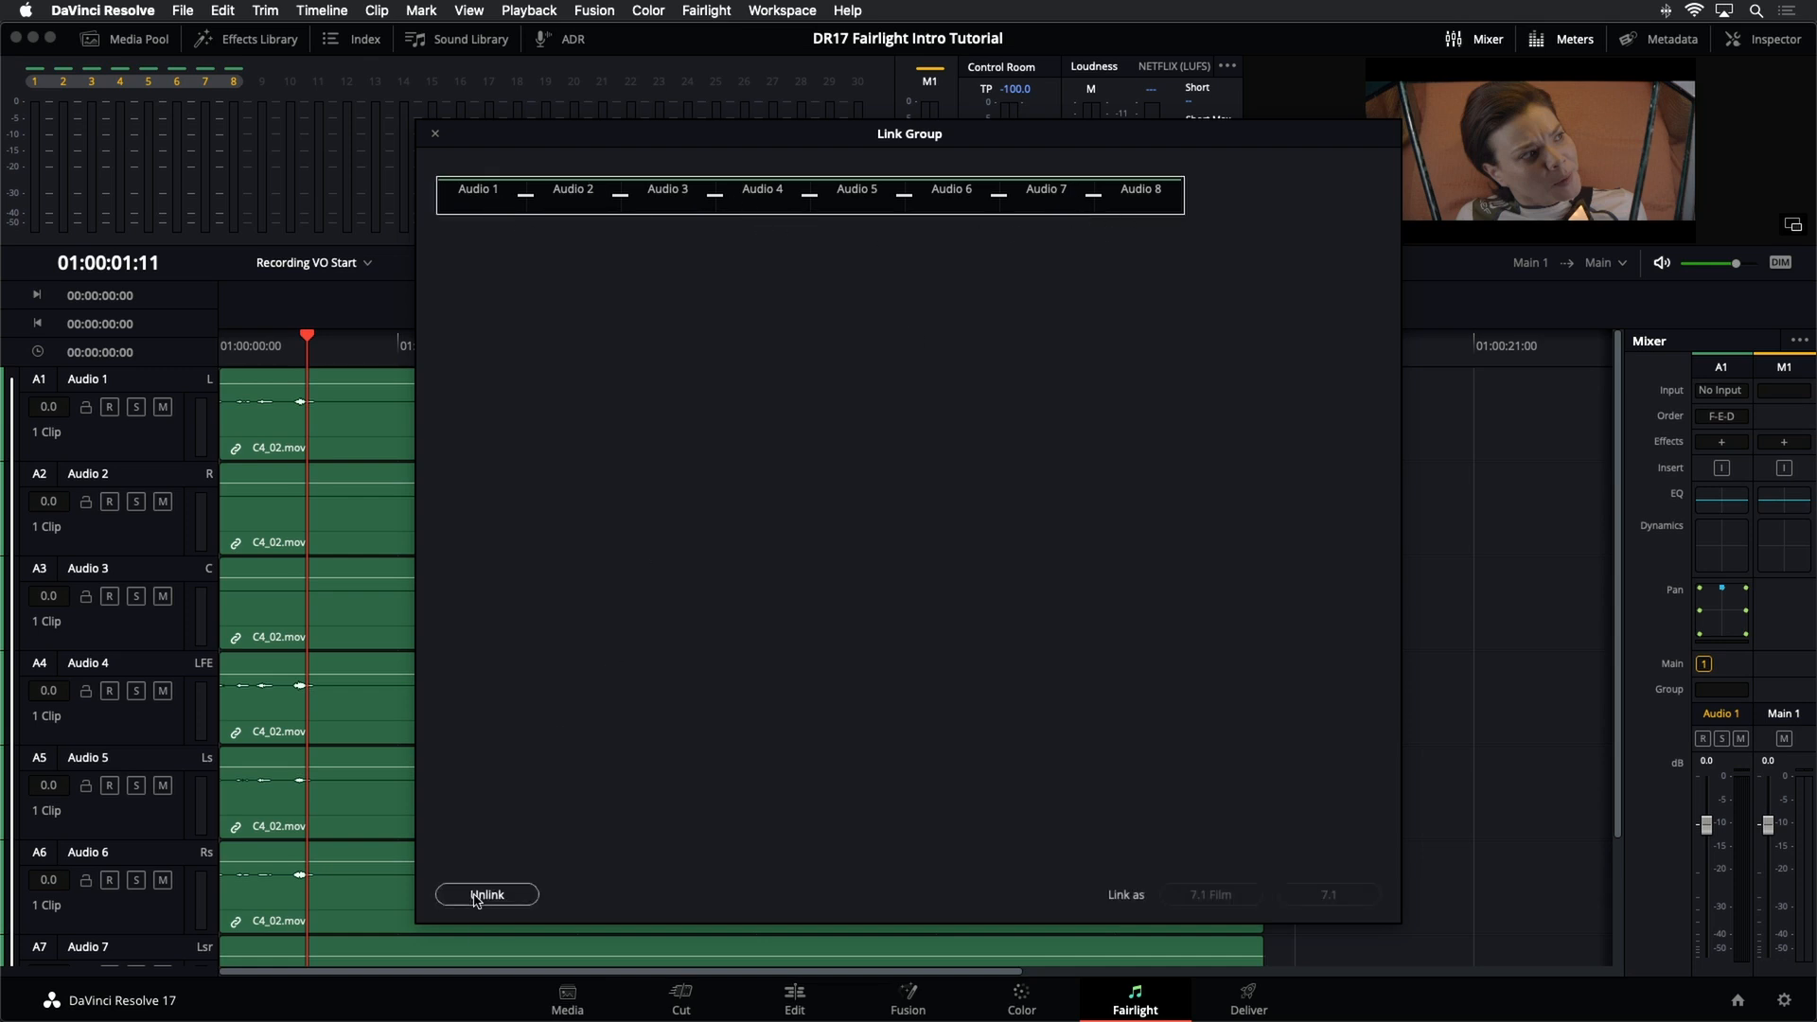
left_click(521, 899)
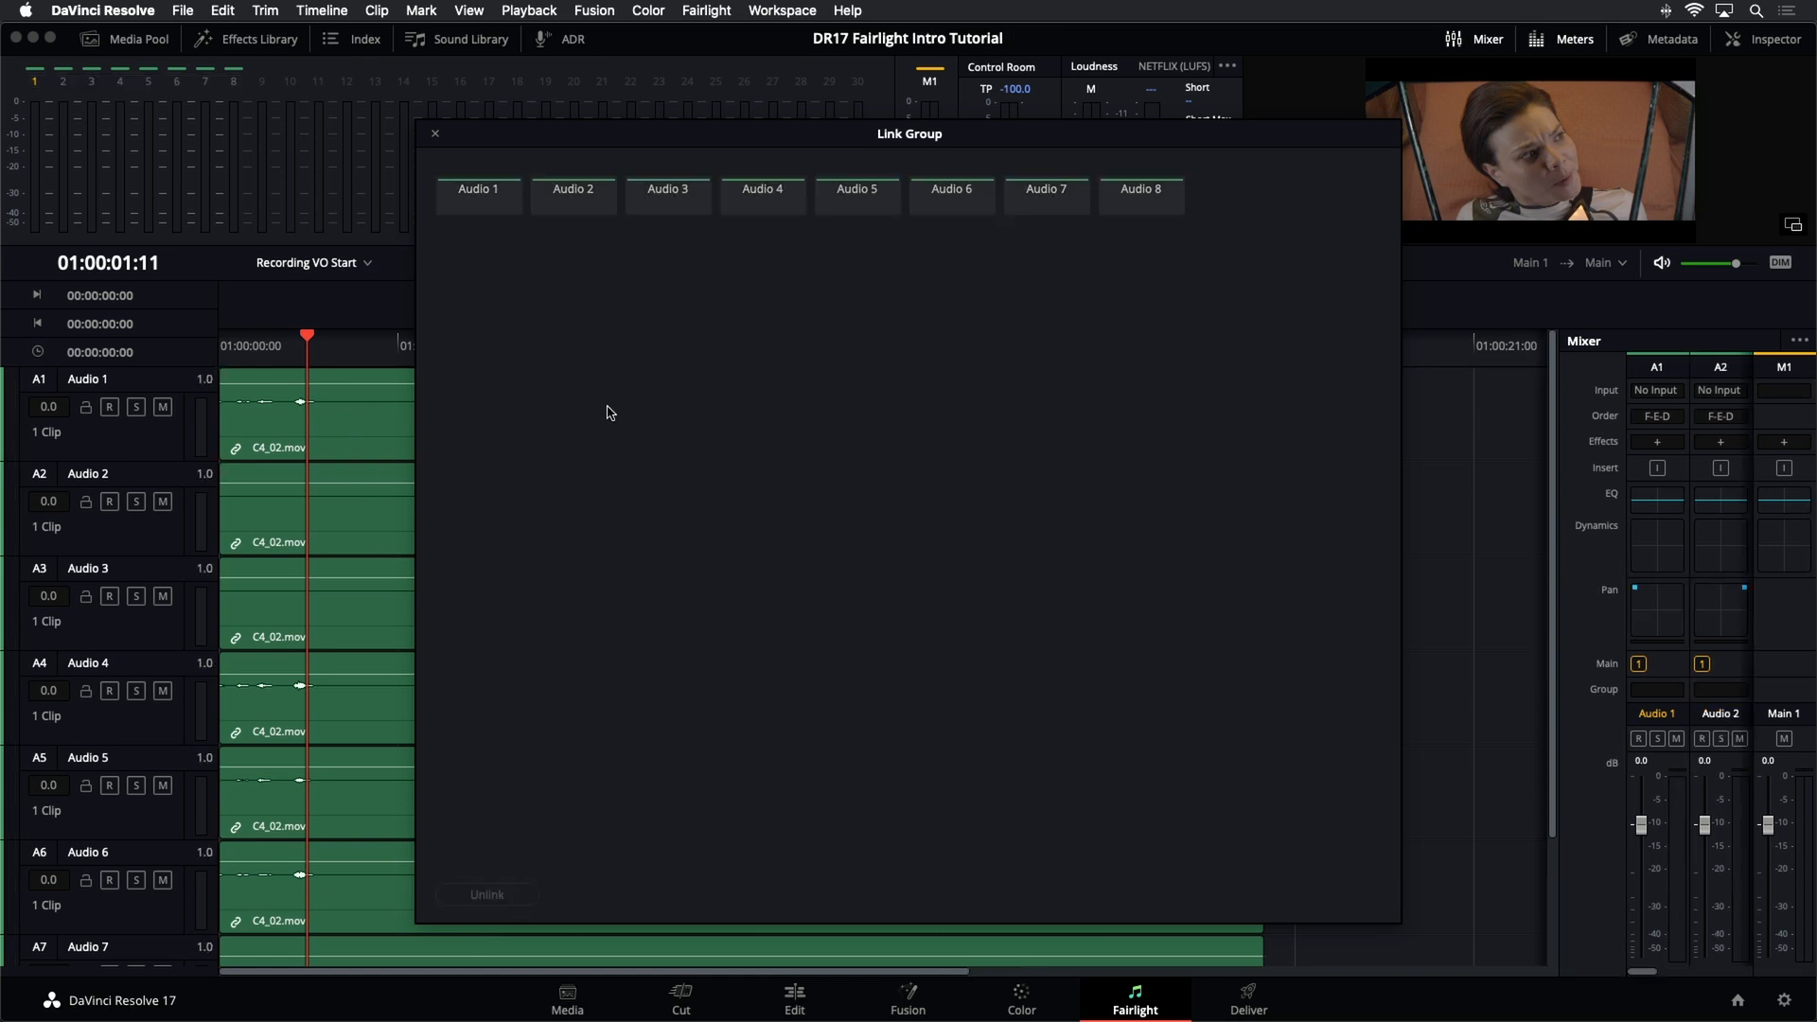
- Widen the mixer to show all eight channel strips, and test selecting Audio 1 and Audio 2 individually
left_click_drag(1558, 519, 969, 546)
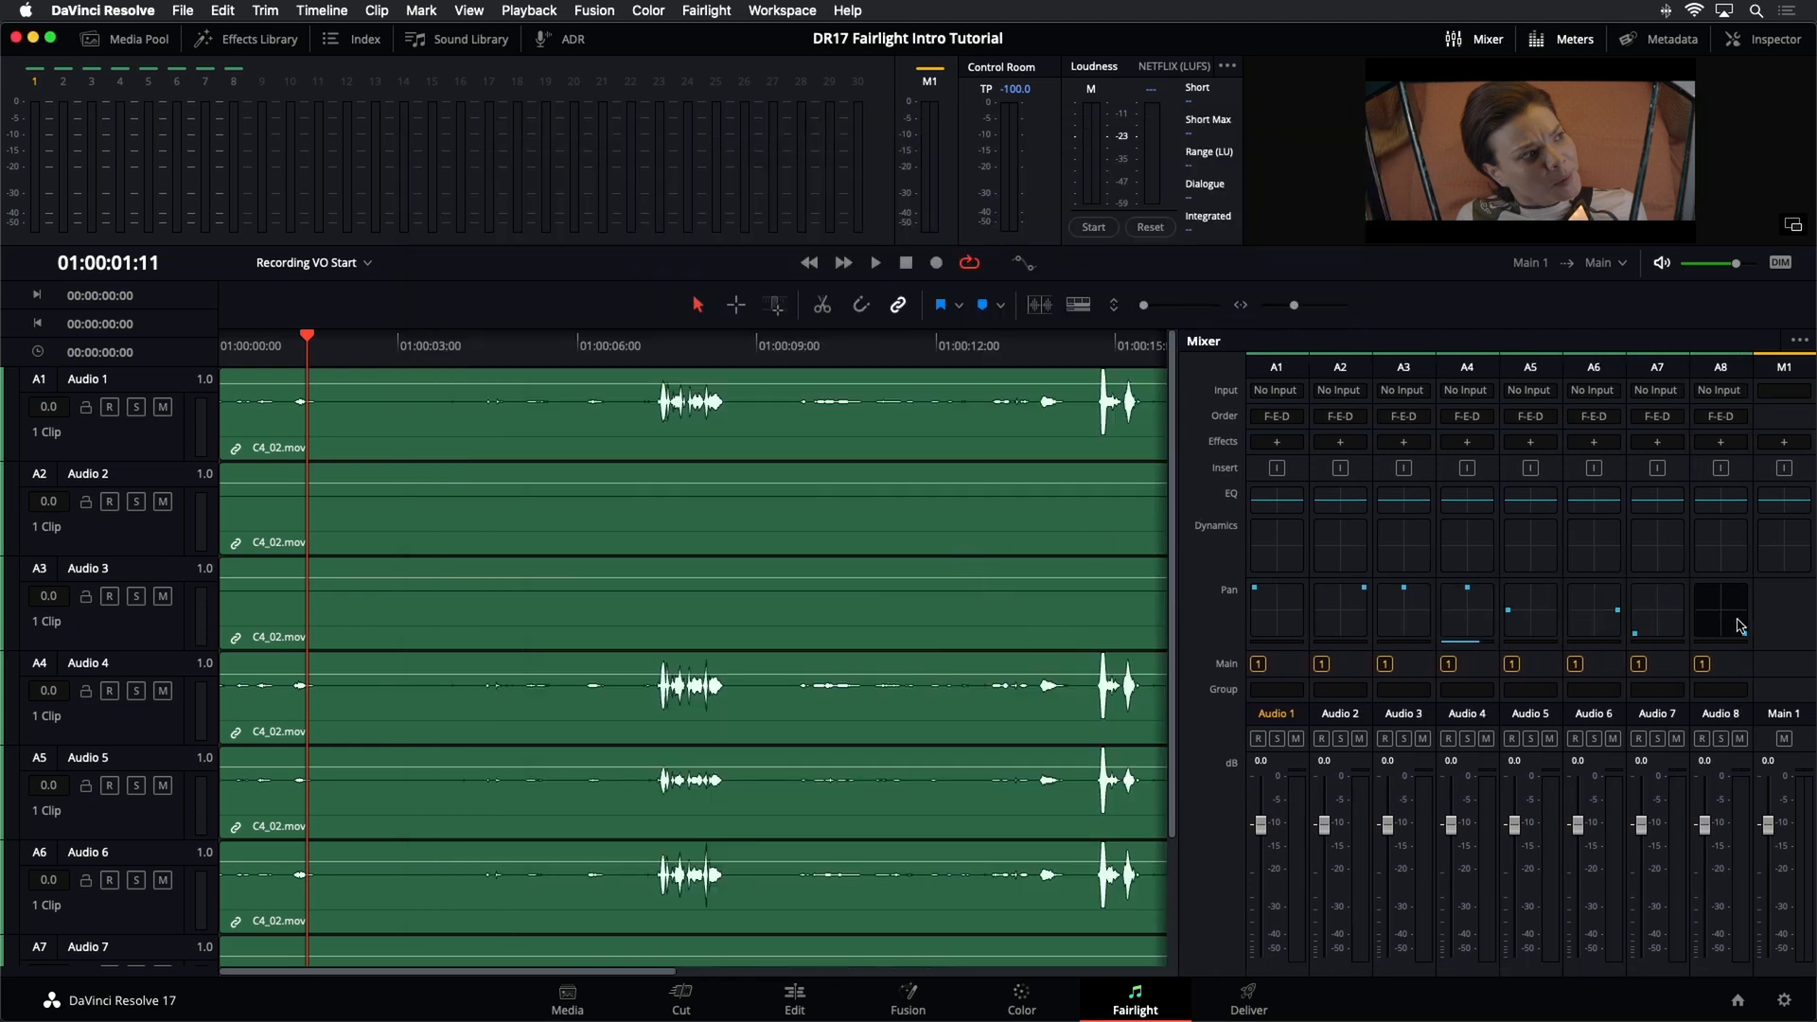
left_click(154, 459)
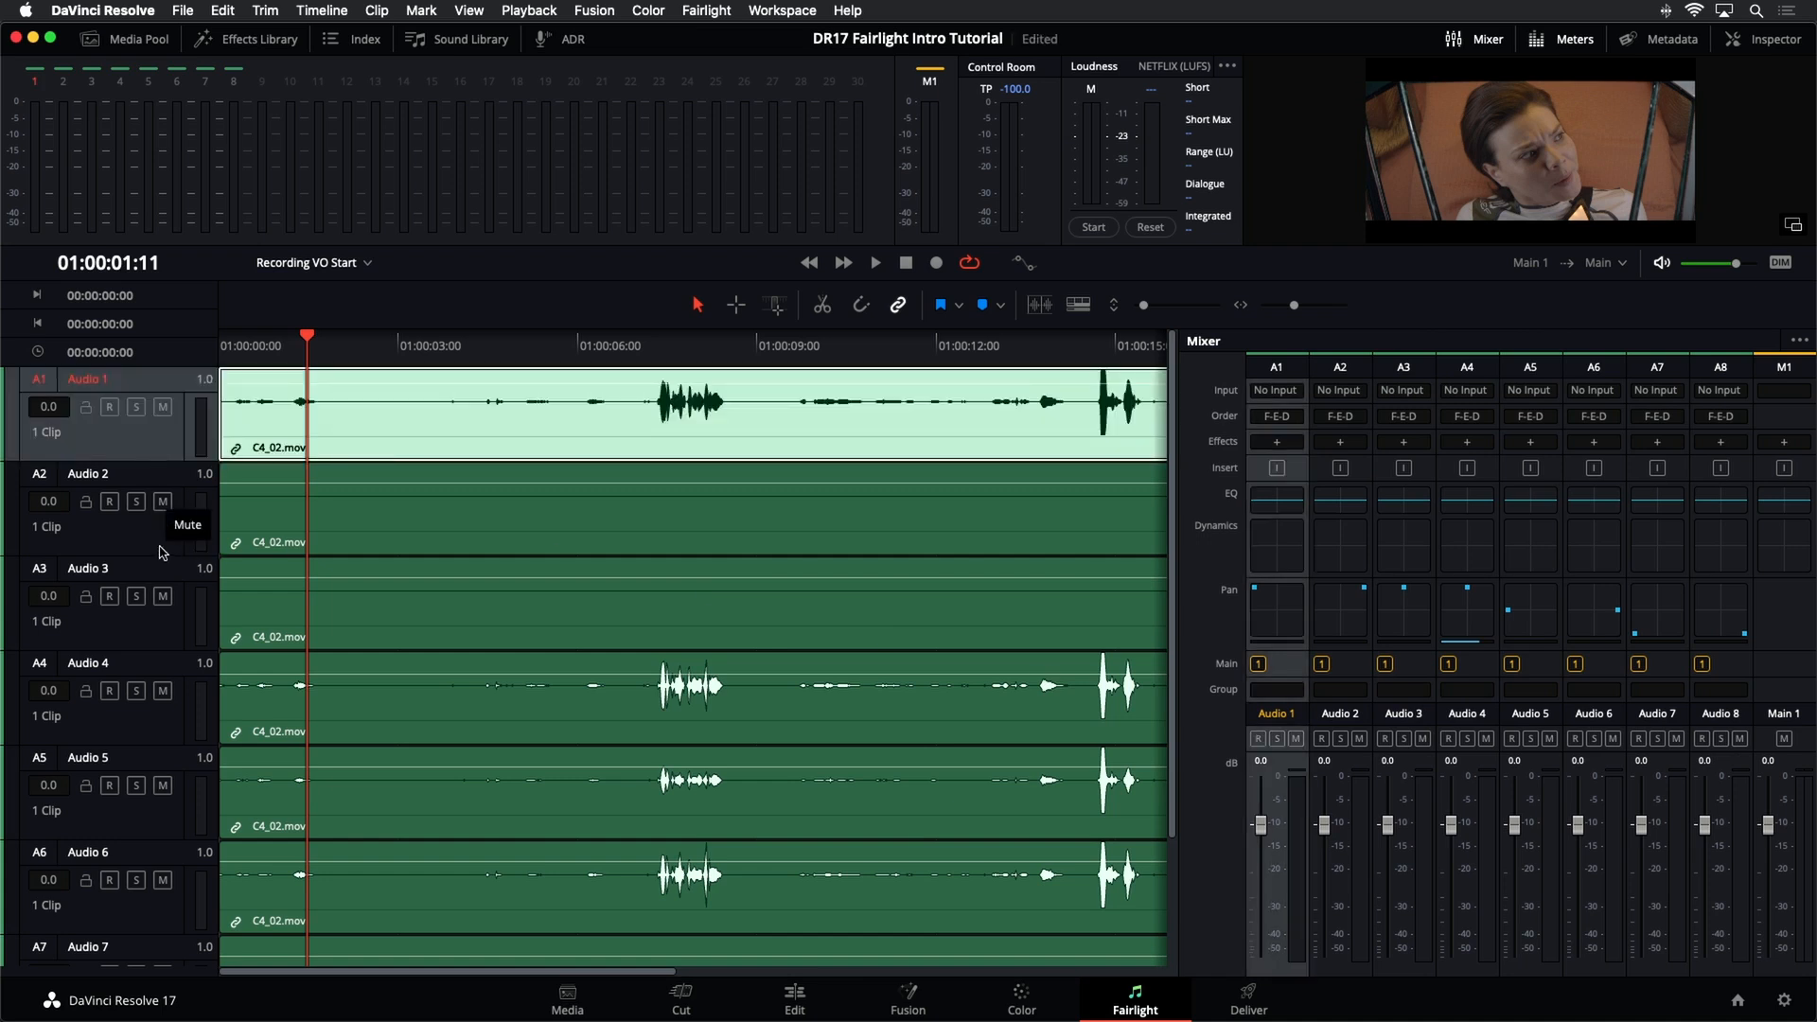
left_click(163, 549)
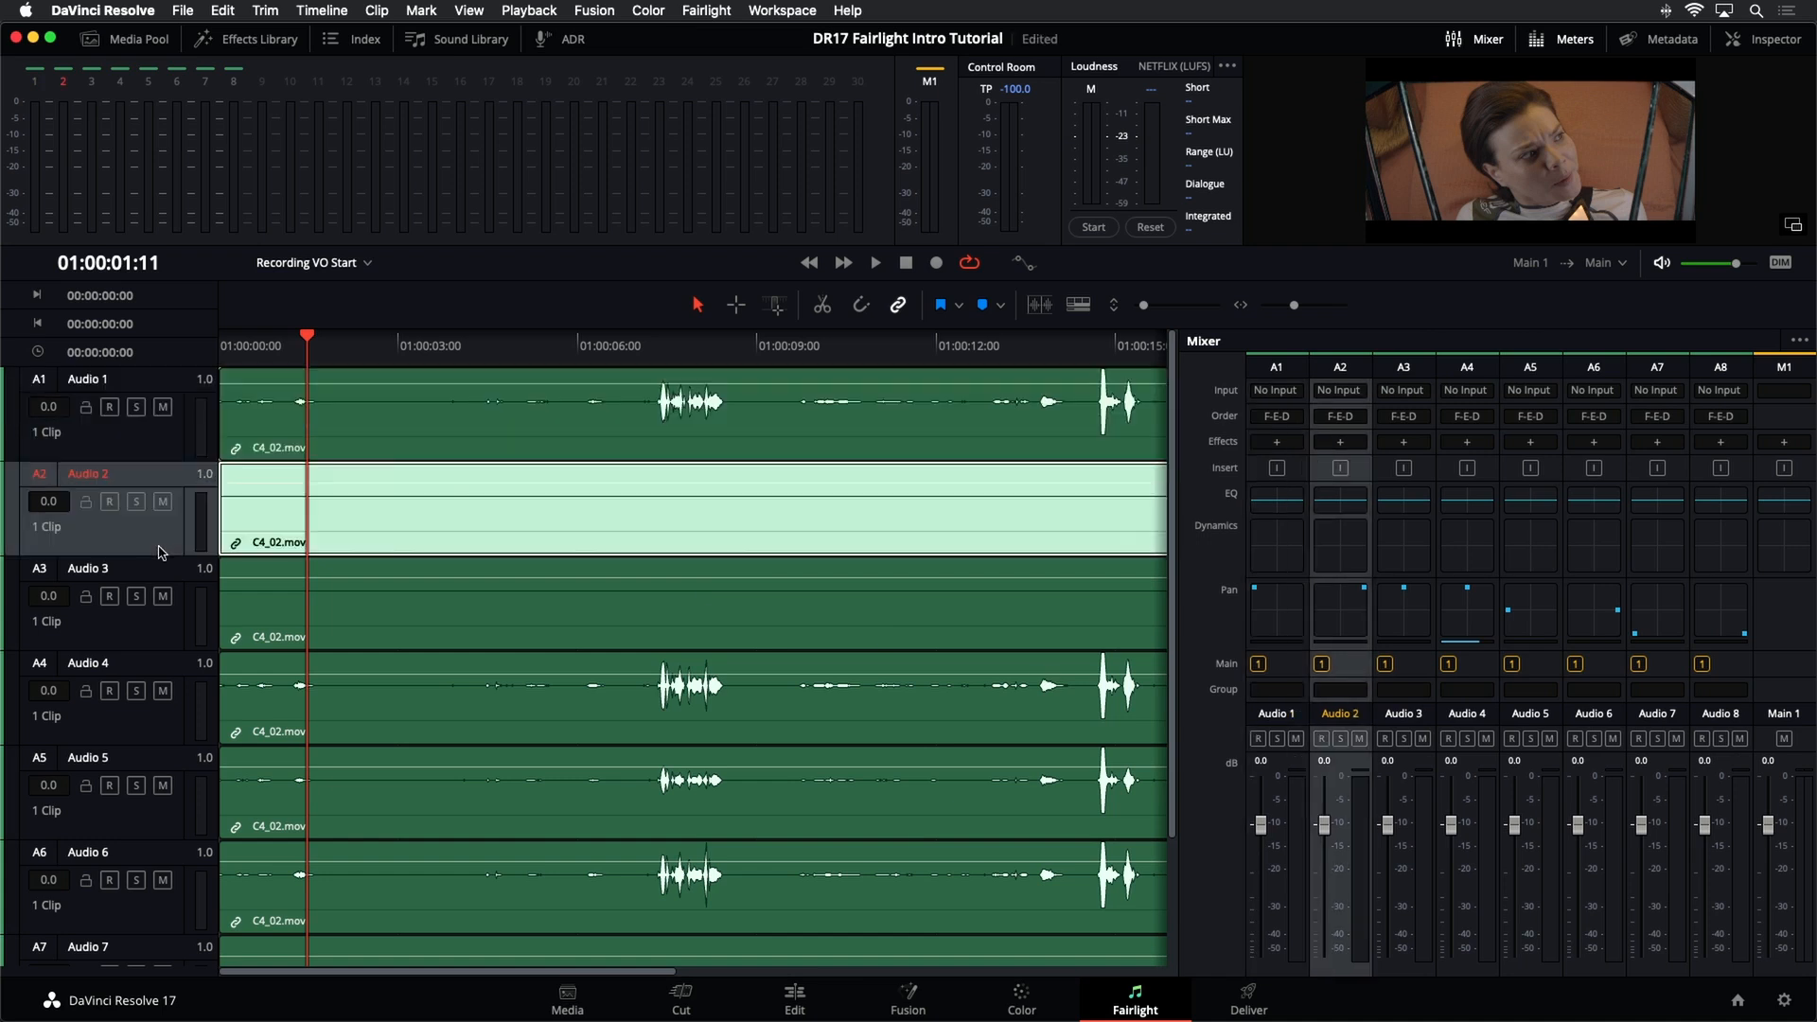
left_click(1279, 670)
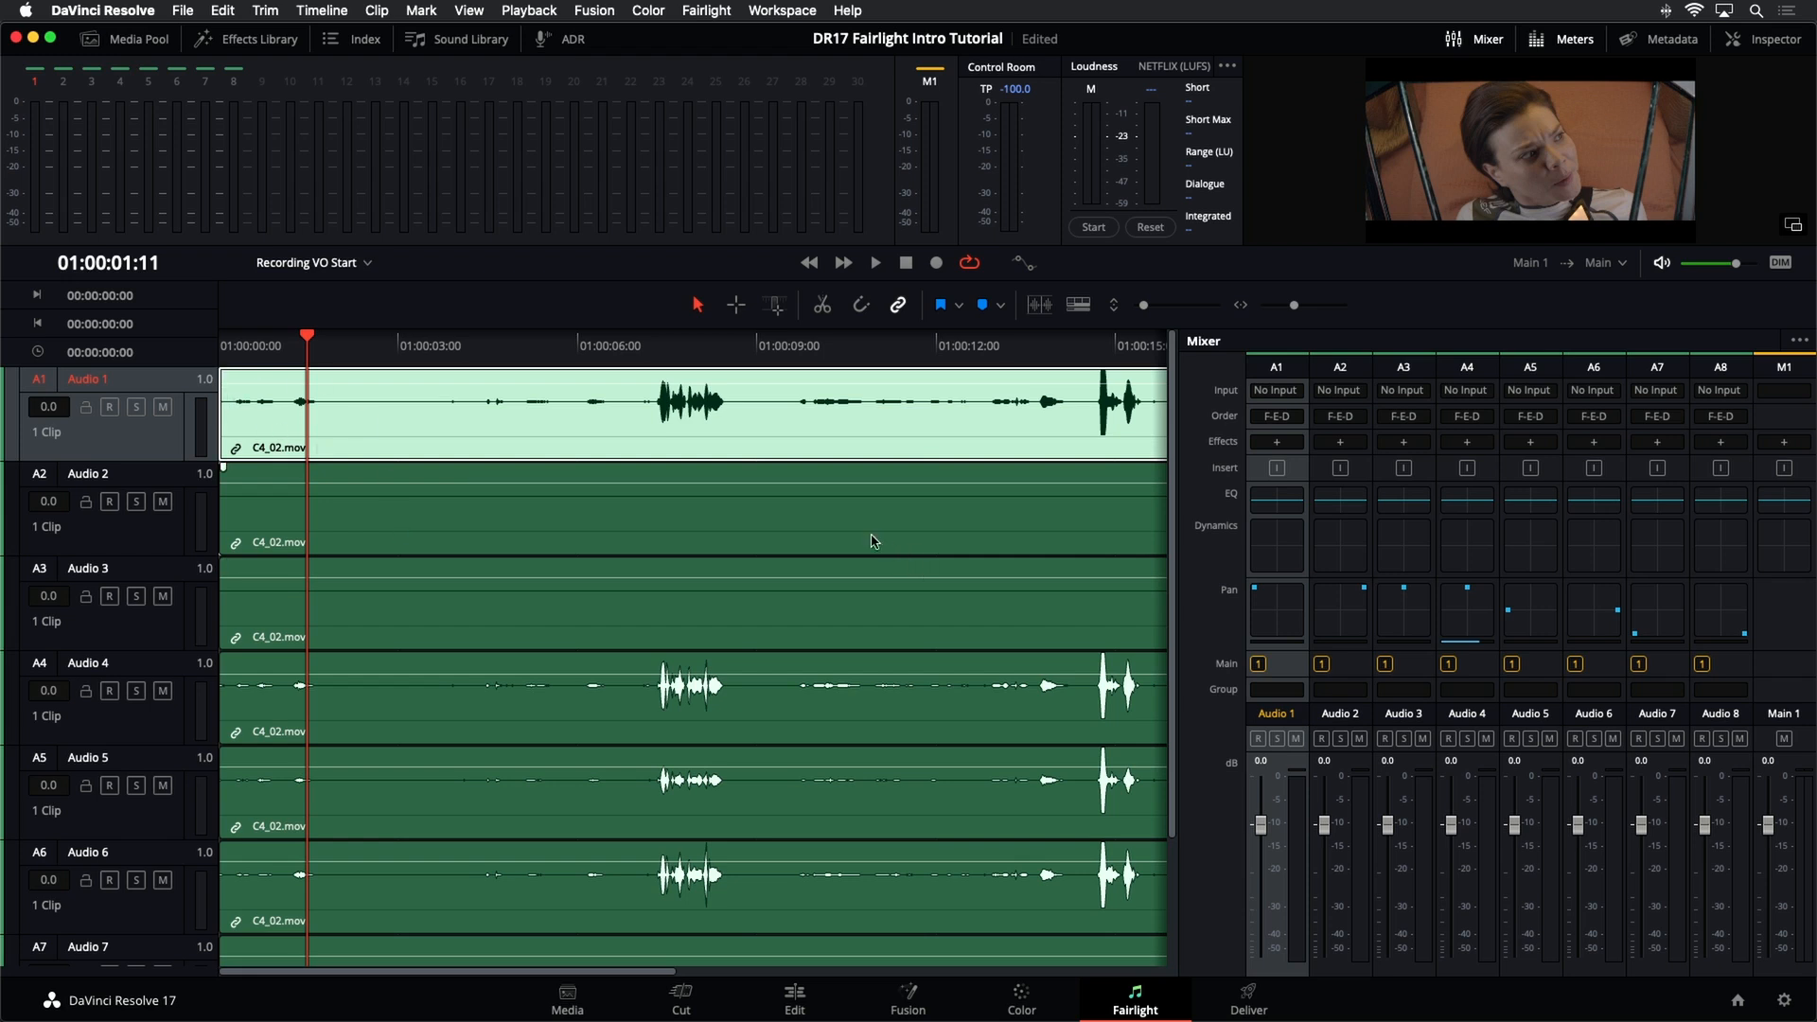
- Reduce the track heights to fit all eight tracks in view, and try selecting them together
left_click_drag(1143, 304, 1139, 305)
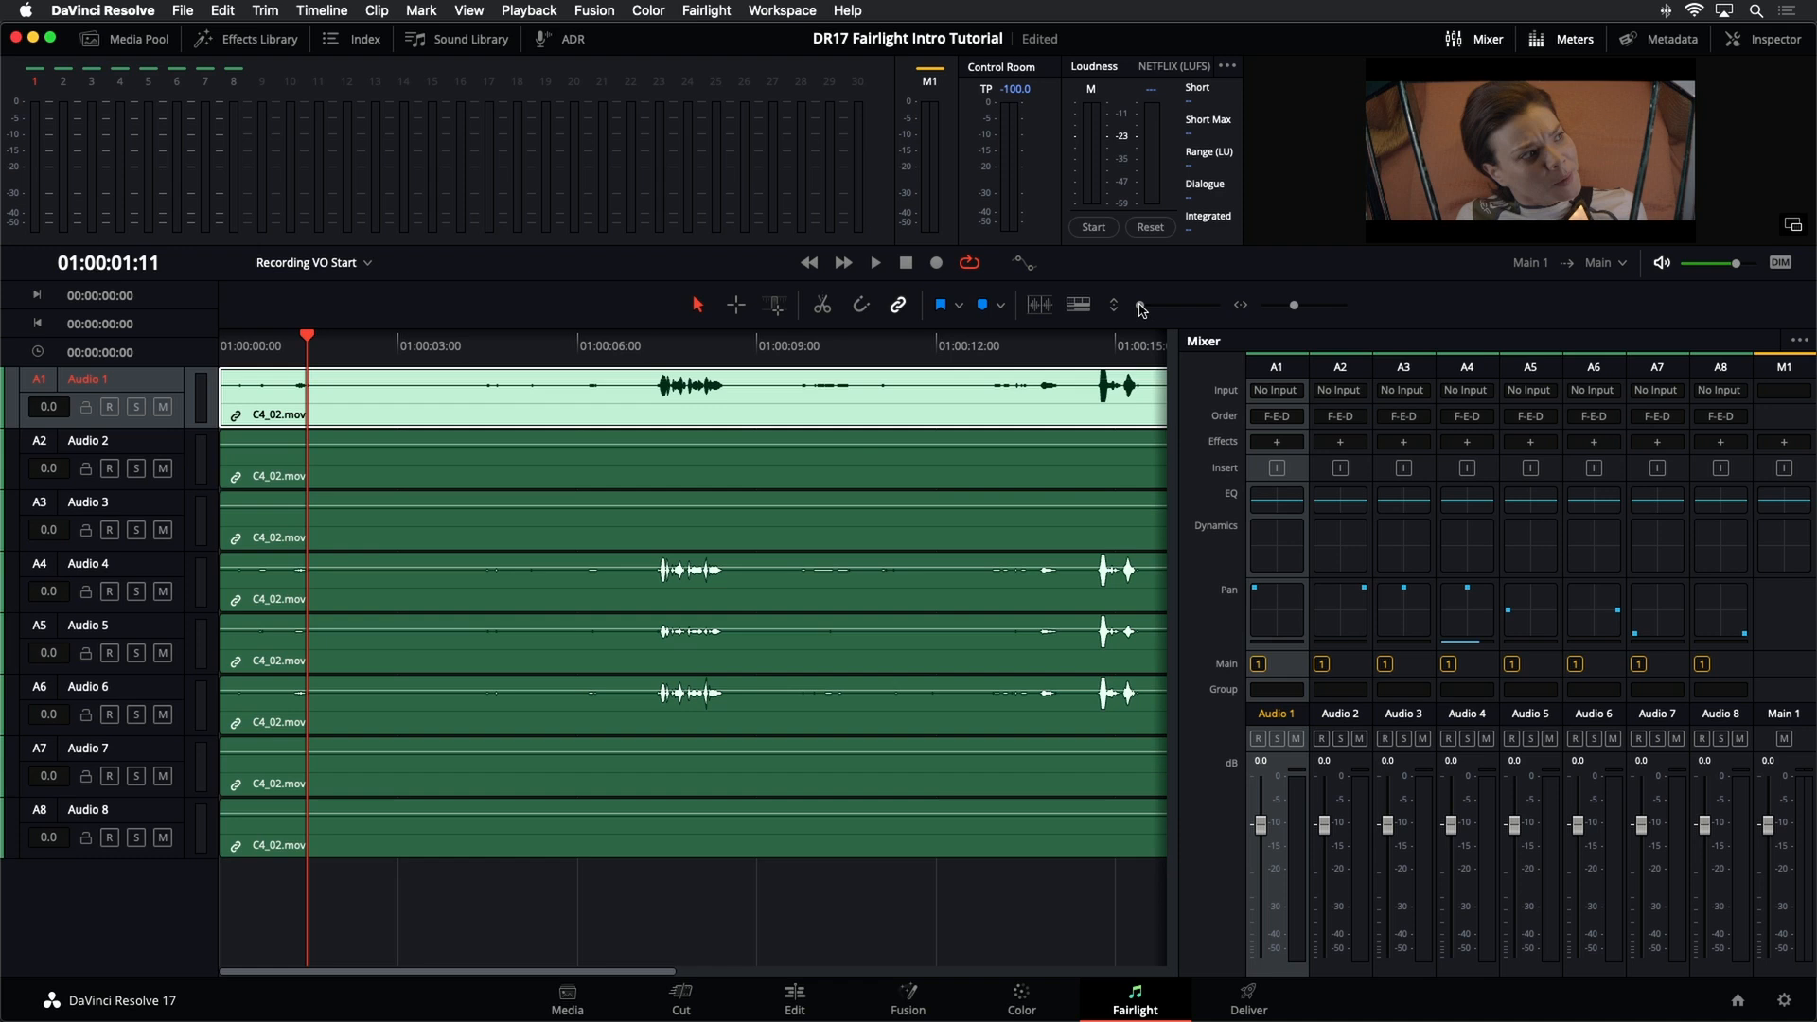
left_click_drag(180, 378, 162, 856)
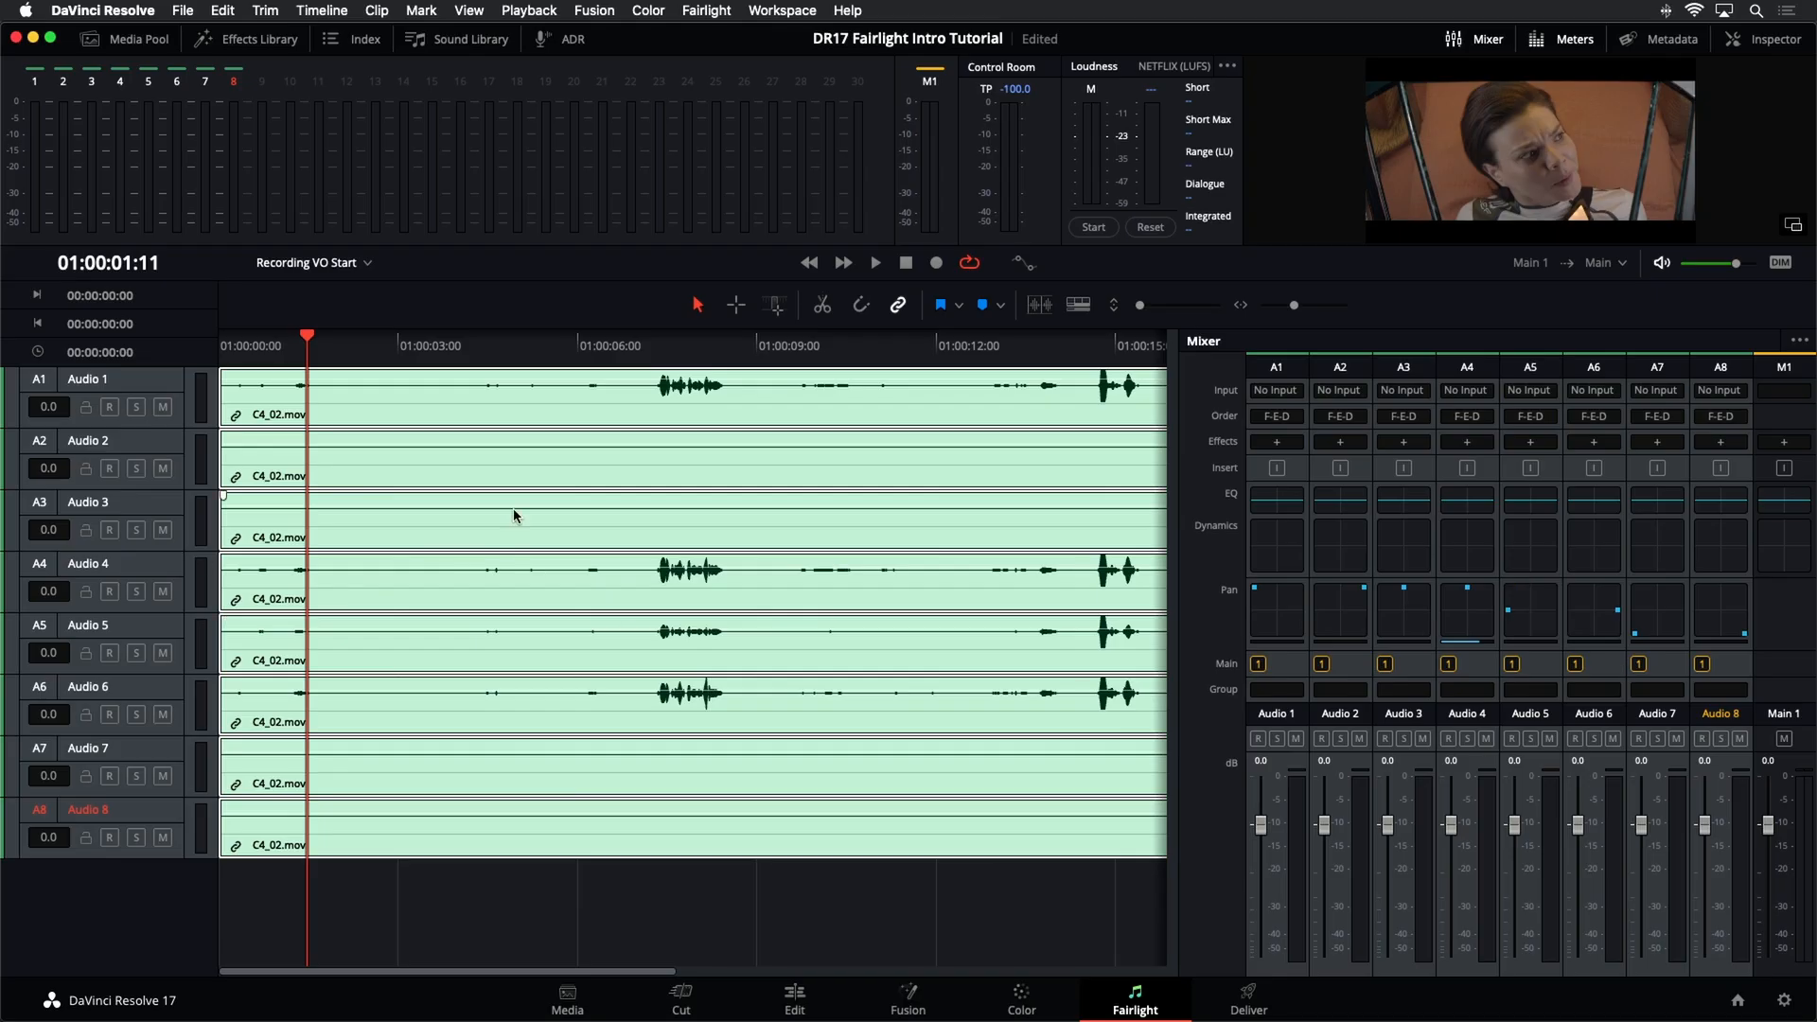
left_click(395, 922)
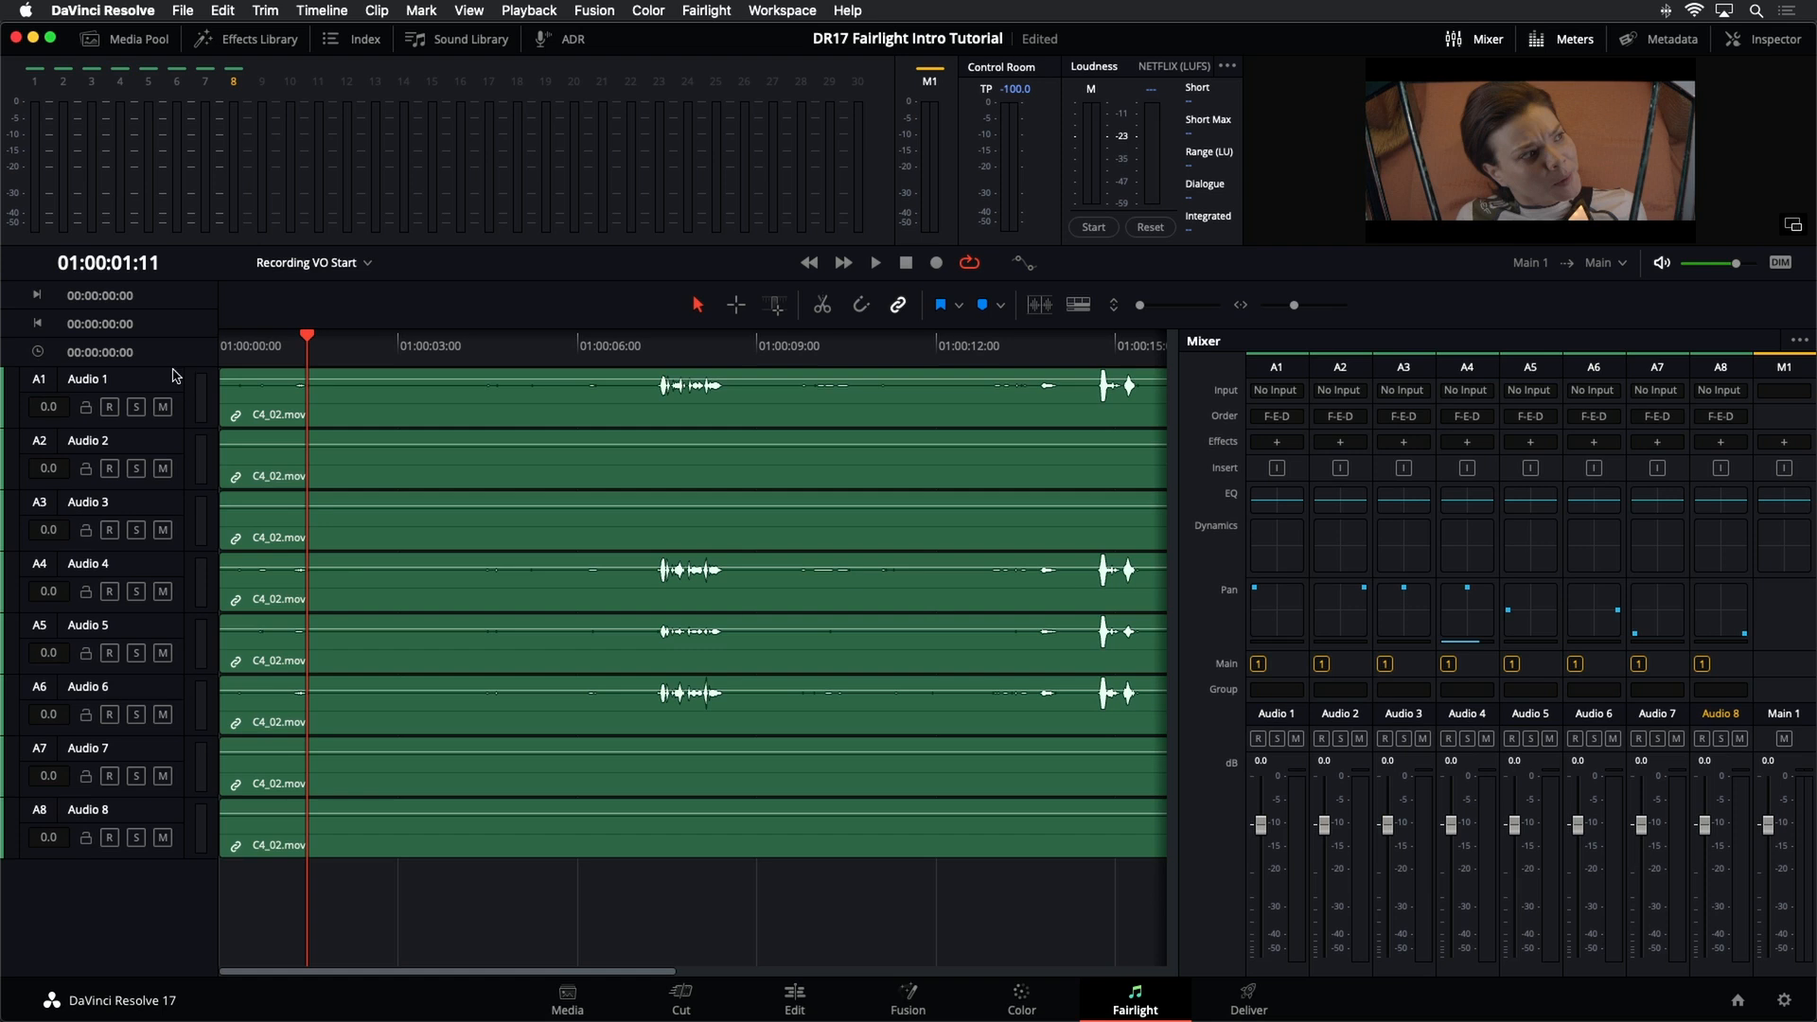
- Remove the Pan attribute from all eight audio tracks to reset their panning
left_click_drag(157, 391, 156, 823)
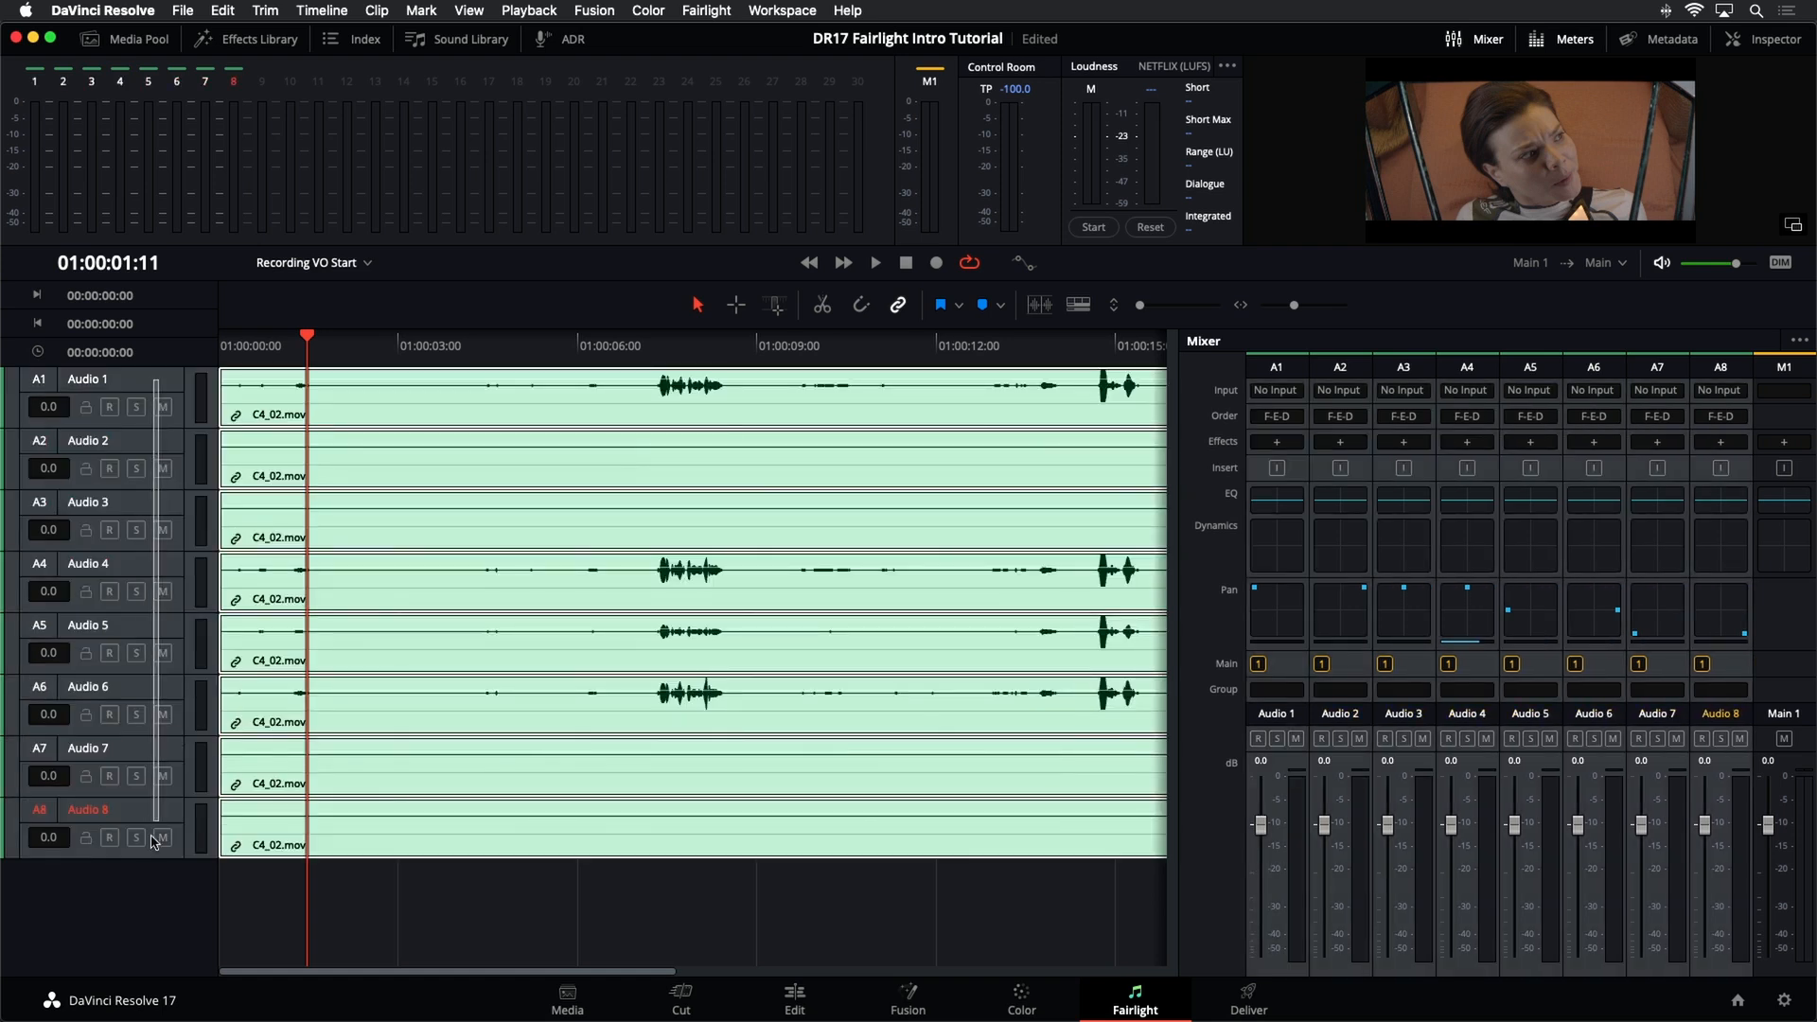
right_click(158, 381)
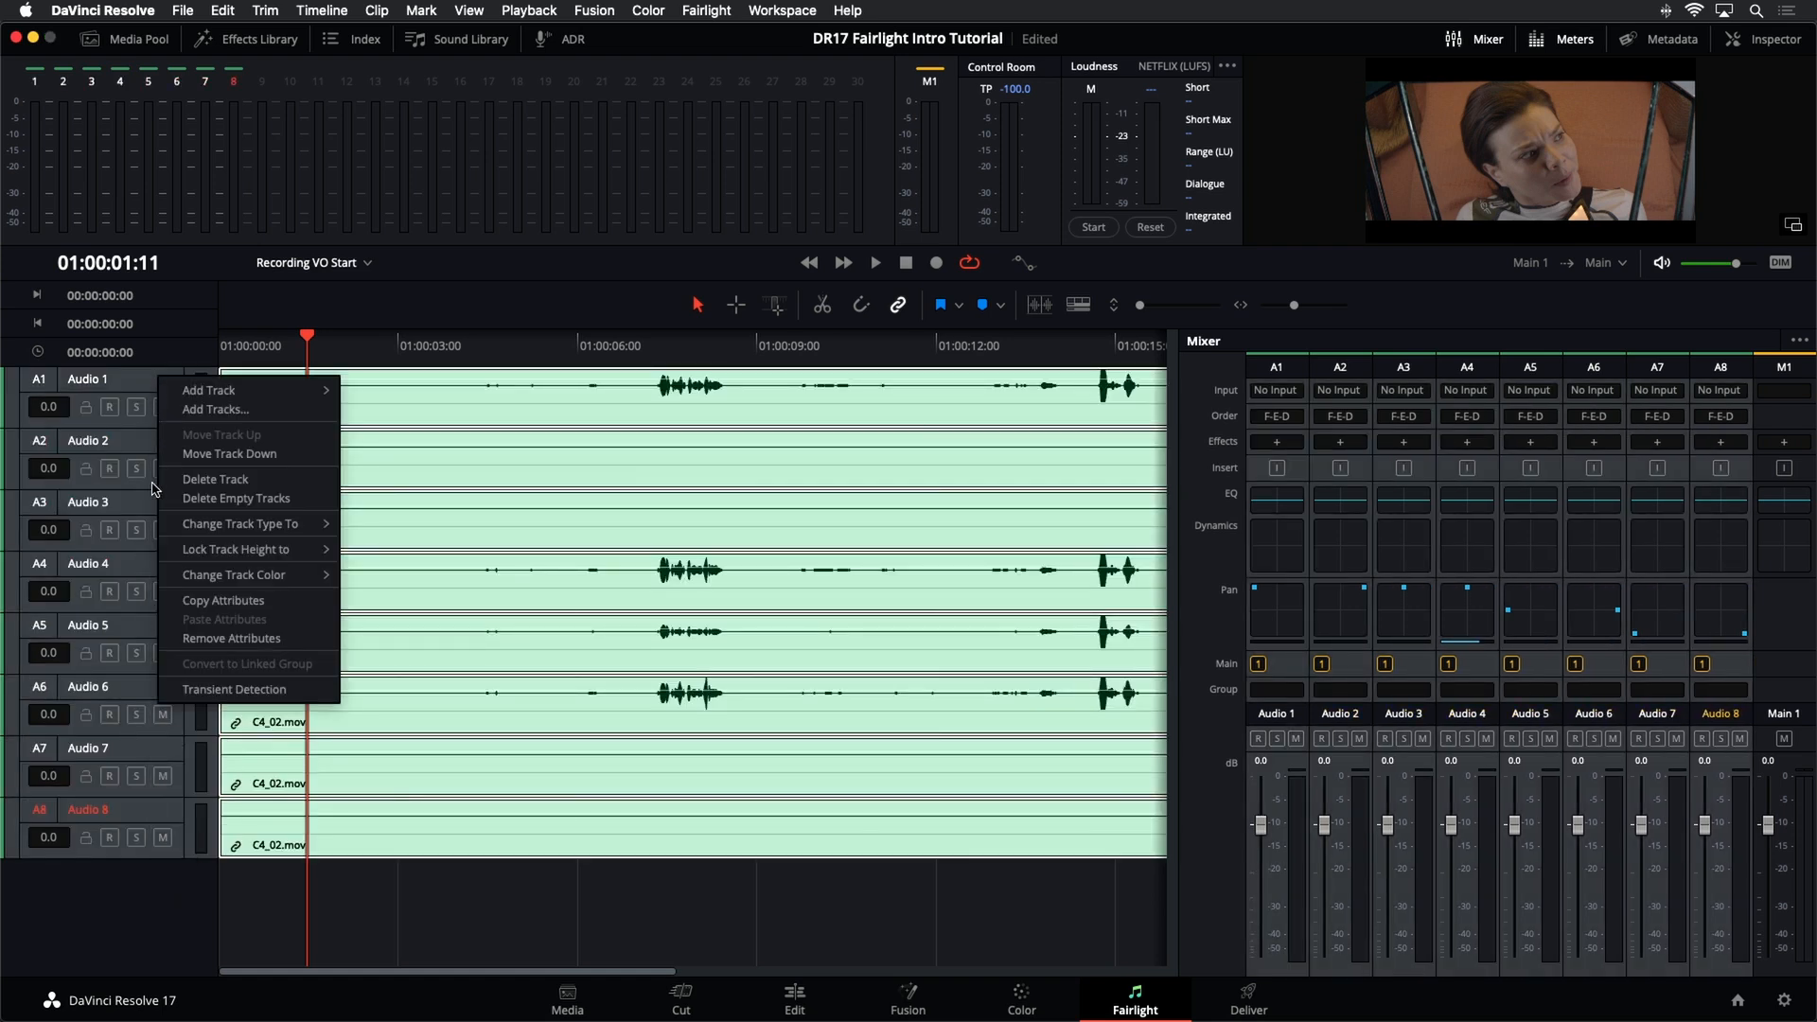
left_click(178, 640)
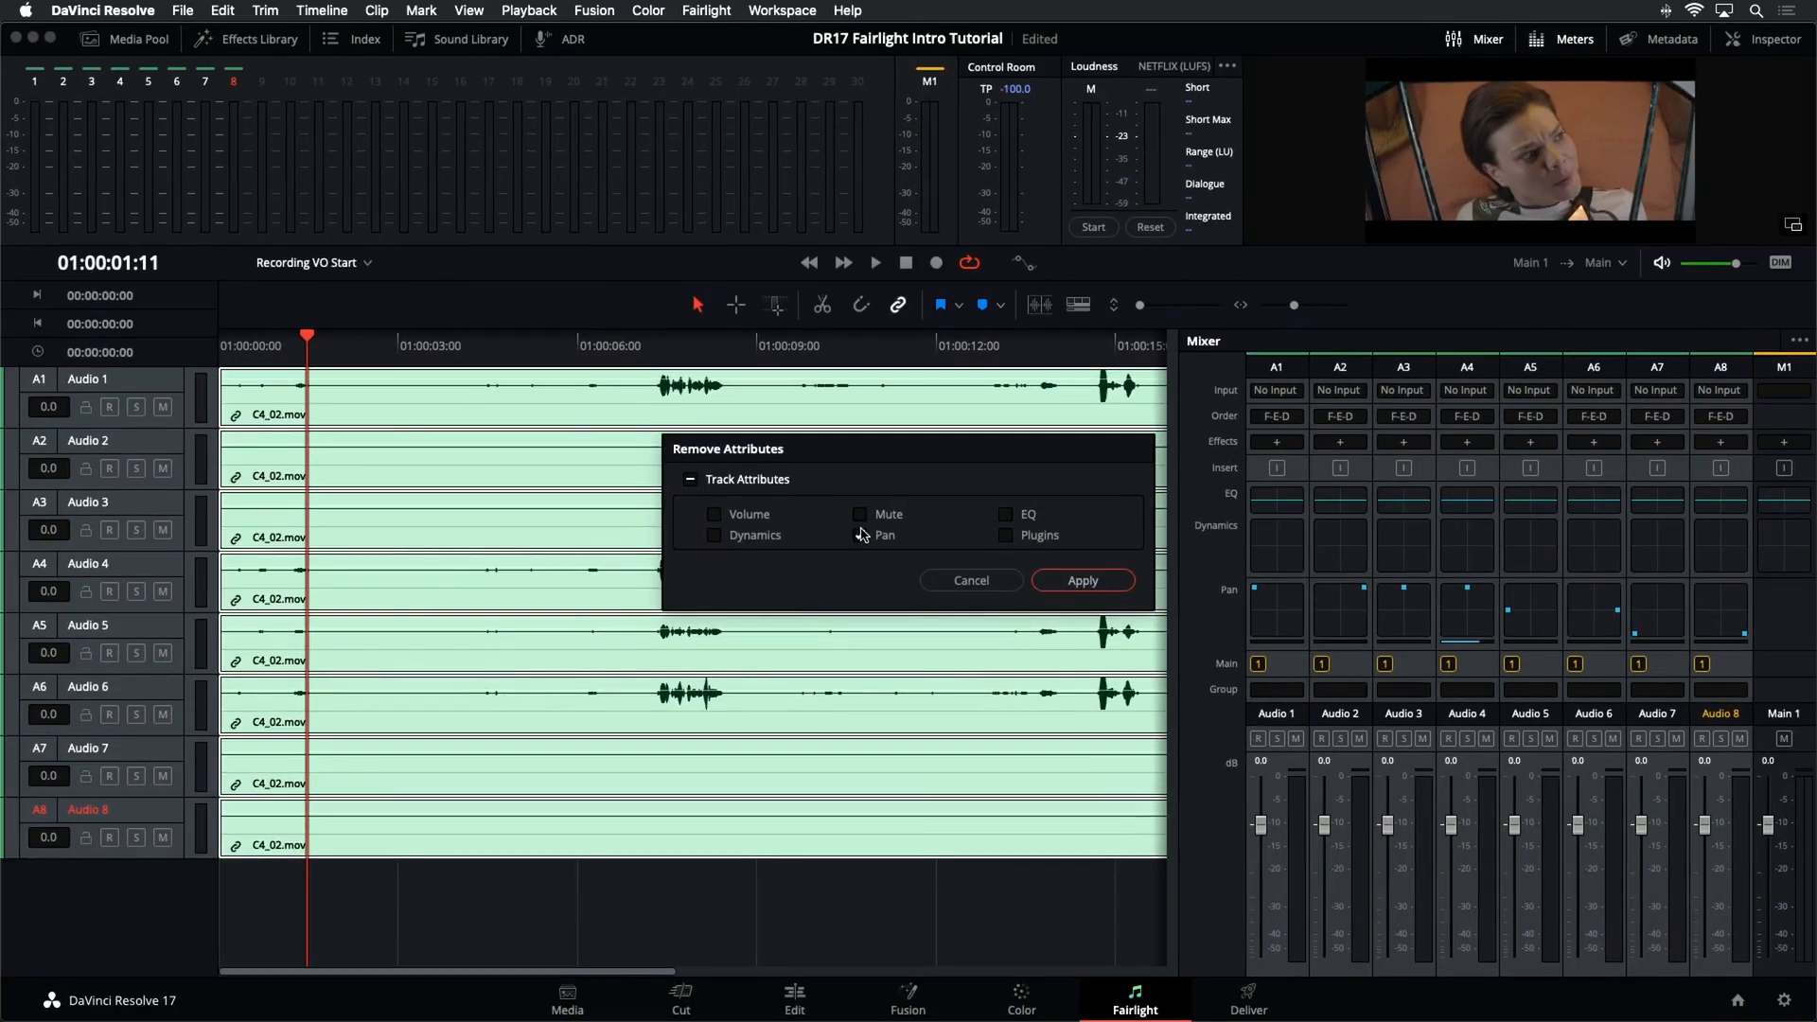
left_click(1054, 581)
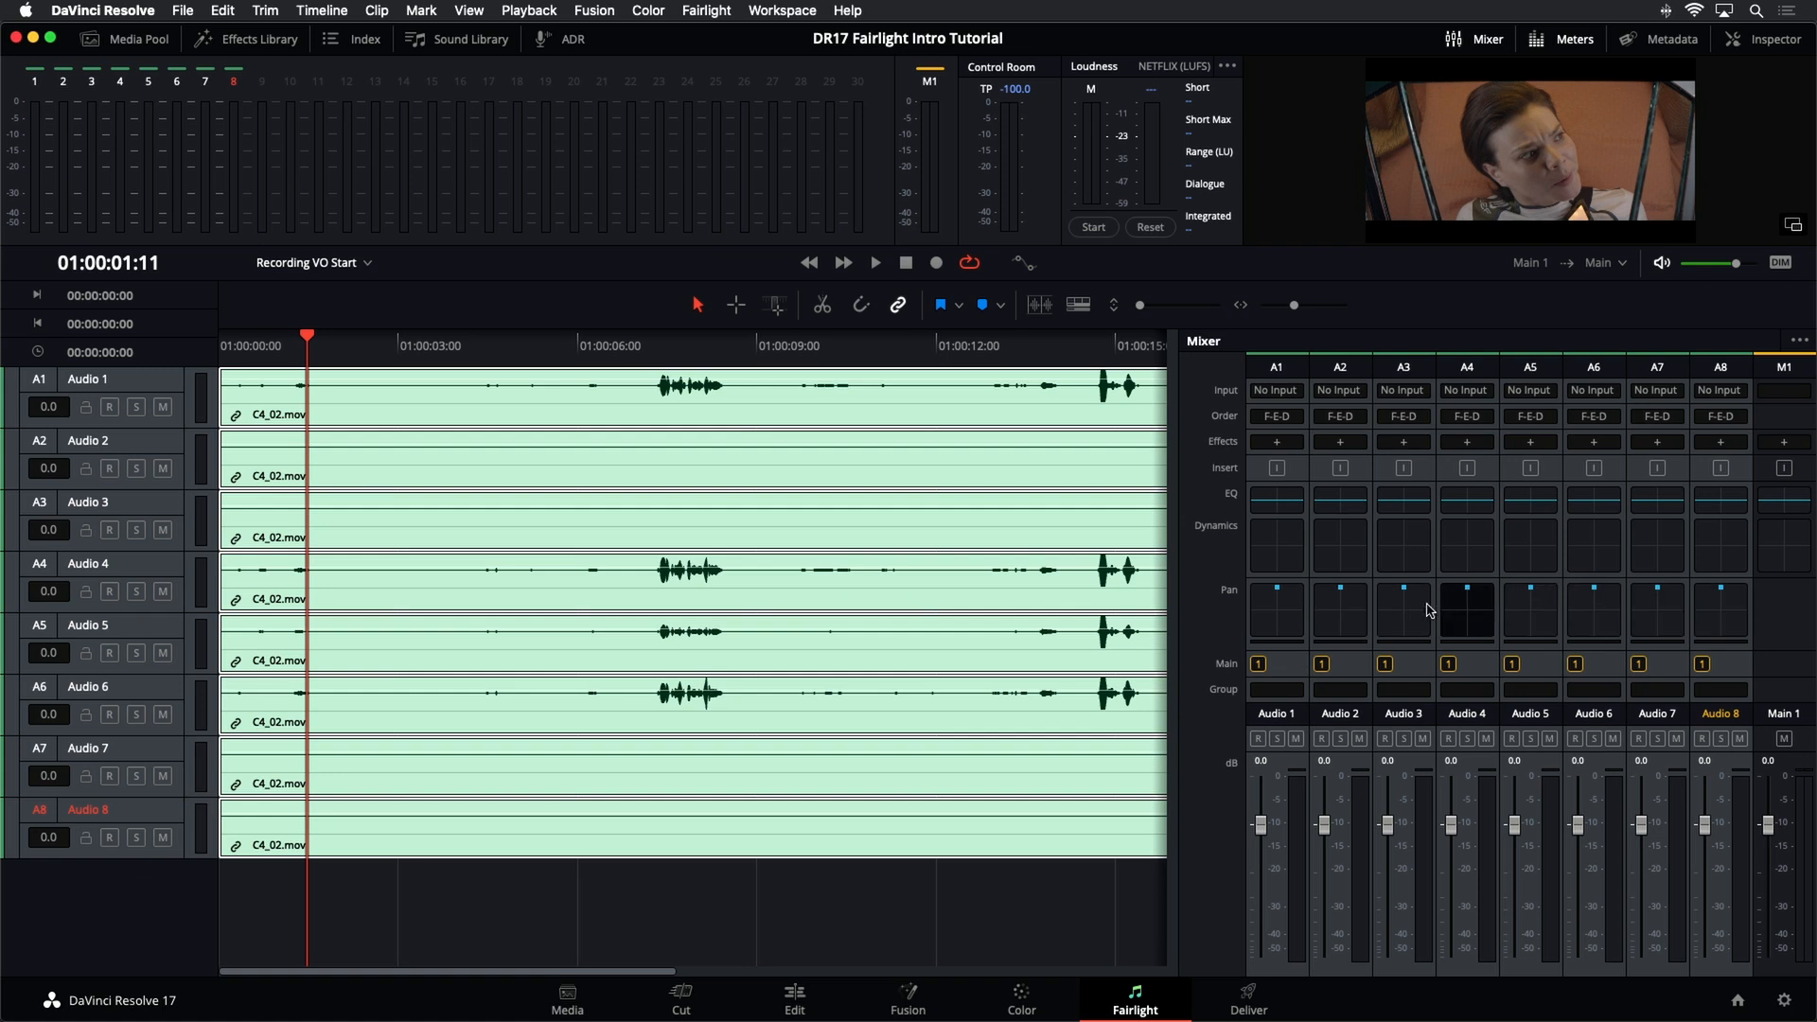
- Play the dialogue from about 01:00:07:05 with all tracks audible, and again with only Audio 1 soloed
left_click(651, 343)
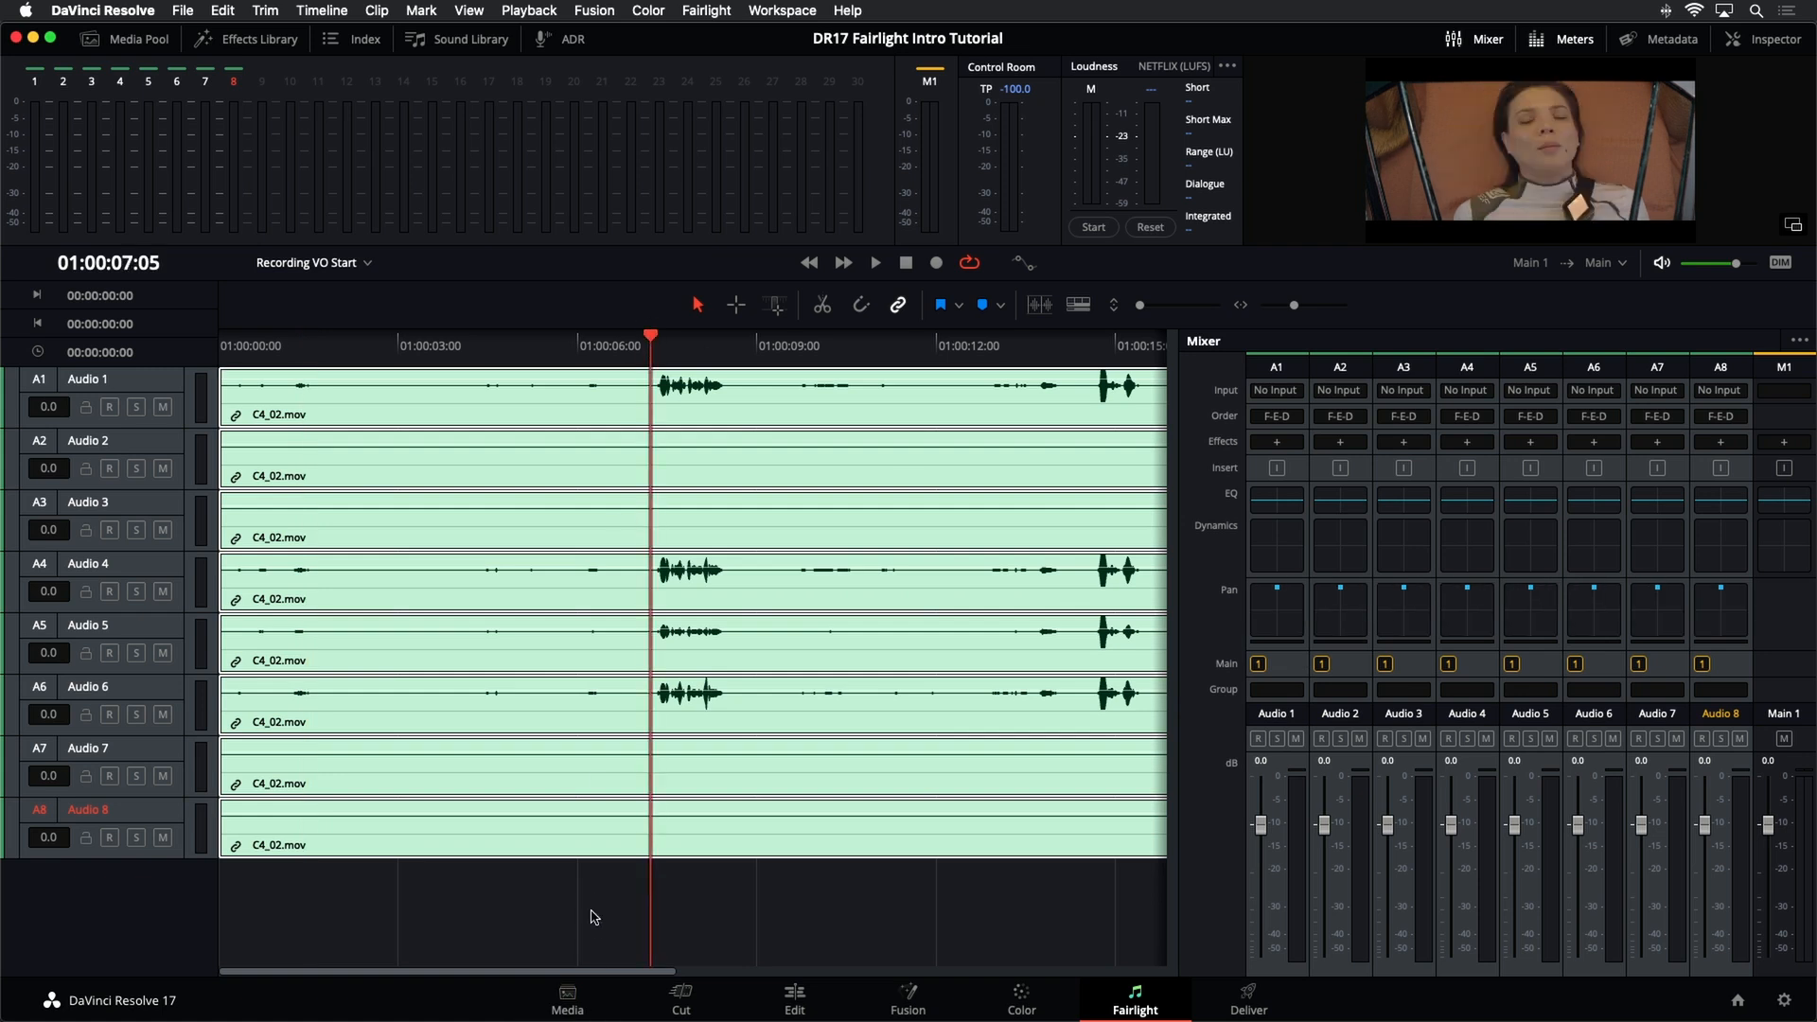
key("space")
key("space")
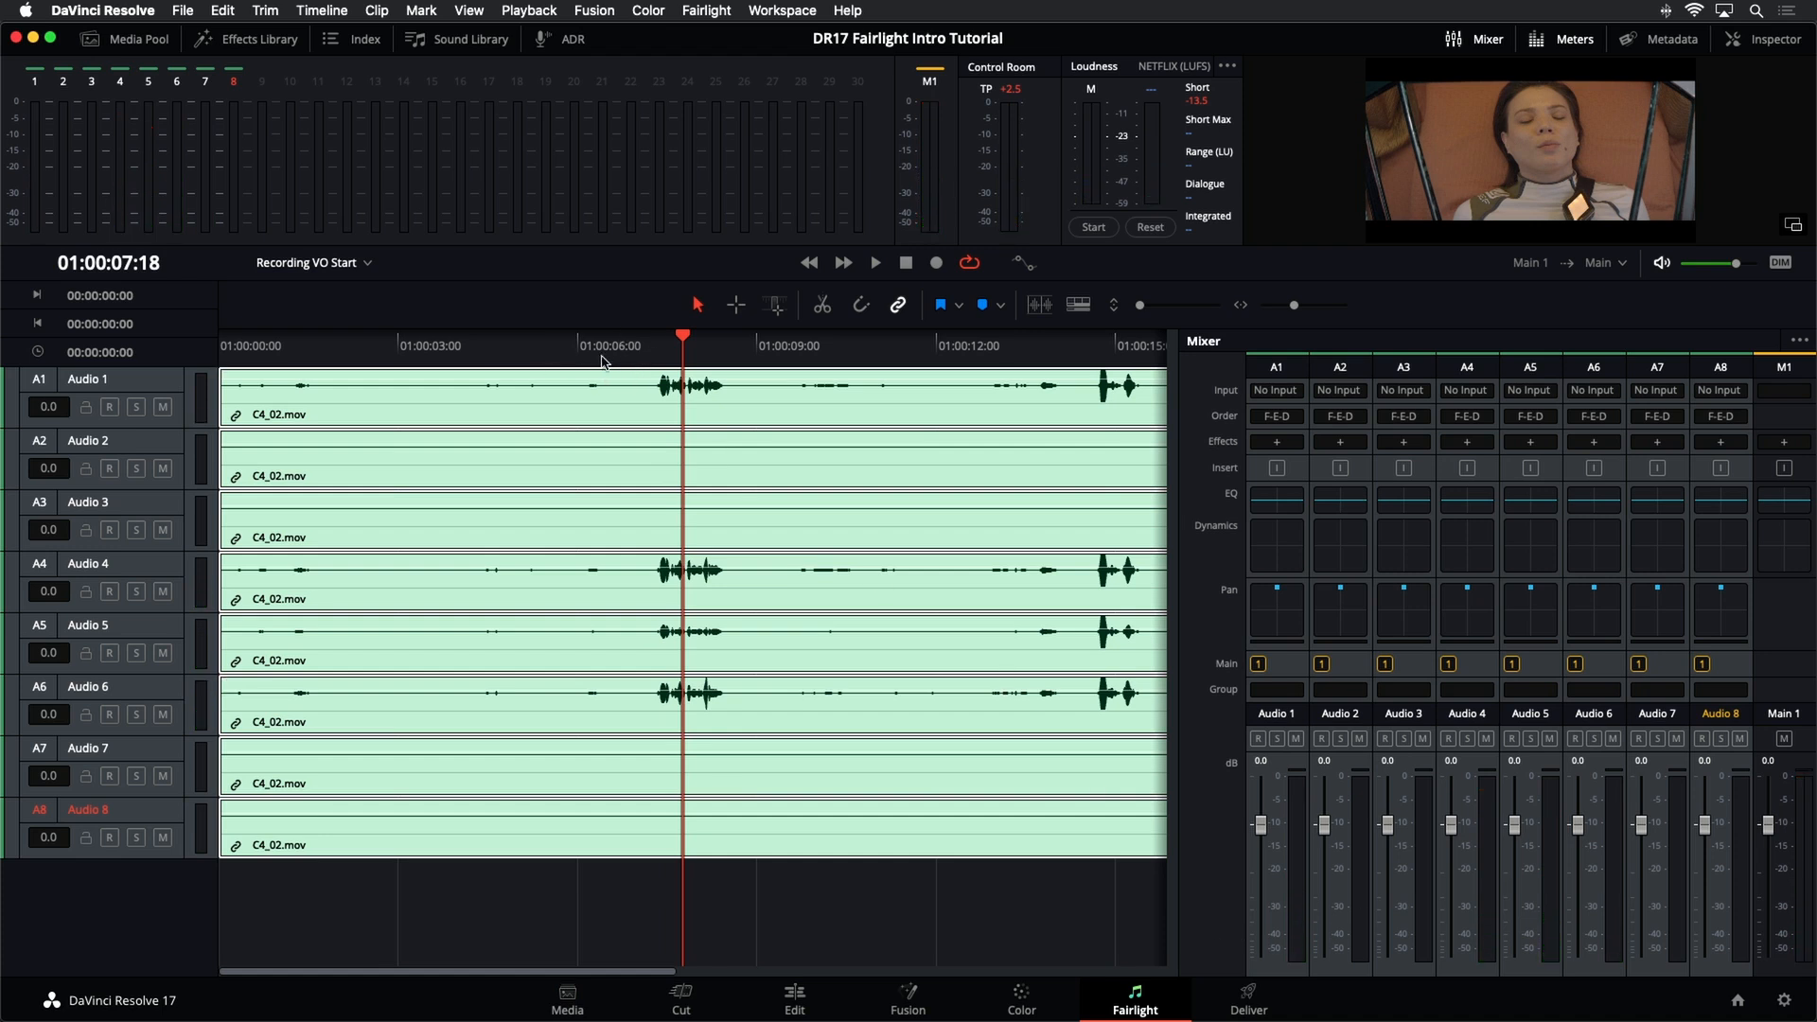
left_click(135, 406)
left_click(640, 347)
key("space")
key("space")
- Move the solo from Audio 1 to Audio 4 and listen to the dialogue on that channel
left_click(136, 591)
left_click(143, 406)
key("space")
key("space")
left_click(650, 347)
key("space")
key("space")
- Listen to the dialogue with Audio 5 soloed instead of Audio 4, and switch the solo to Audio 6
left_click(137, 590)
left_click(136, 652)
left_click(626, 348)
key("space")
left_click(135, 652)
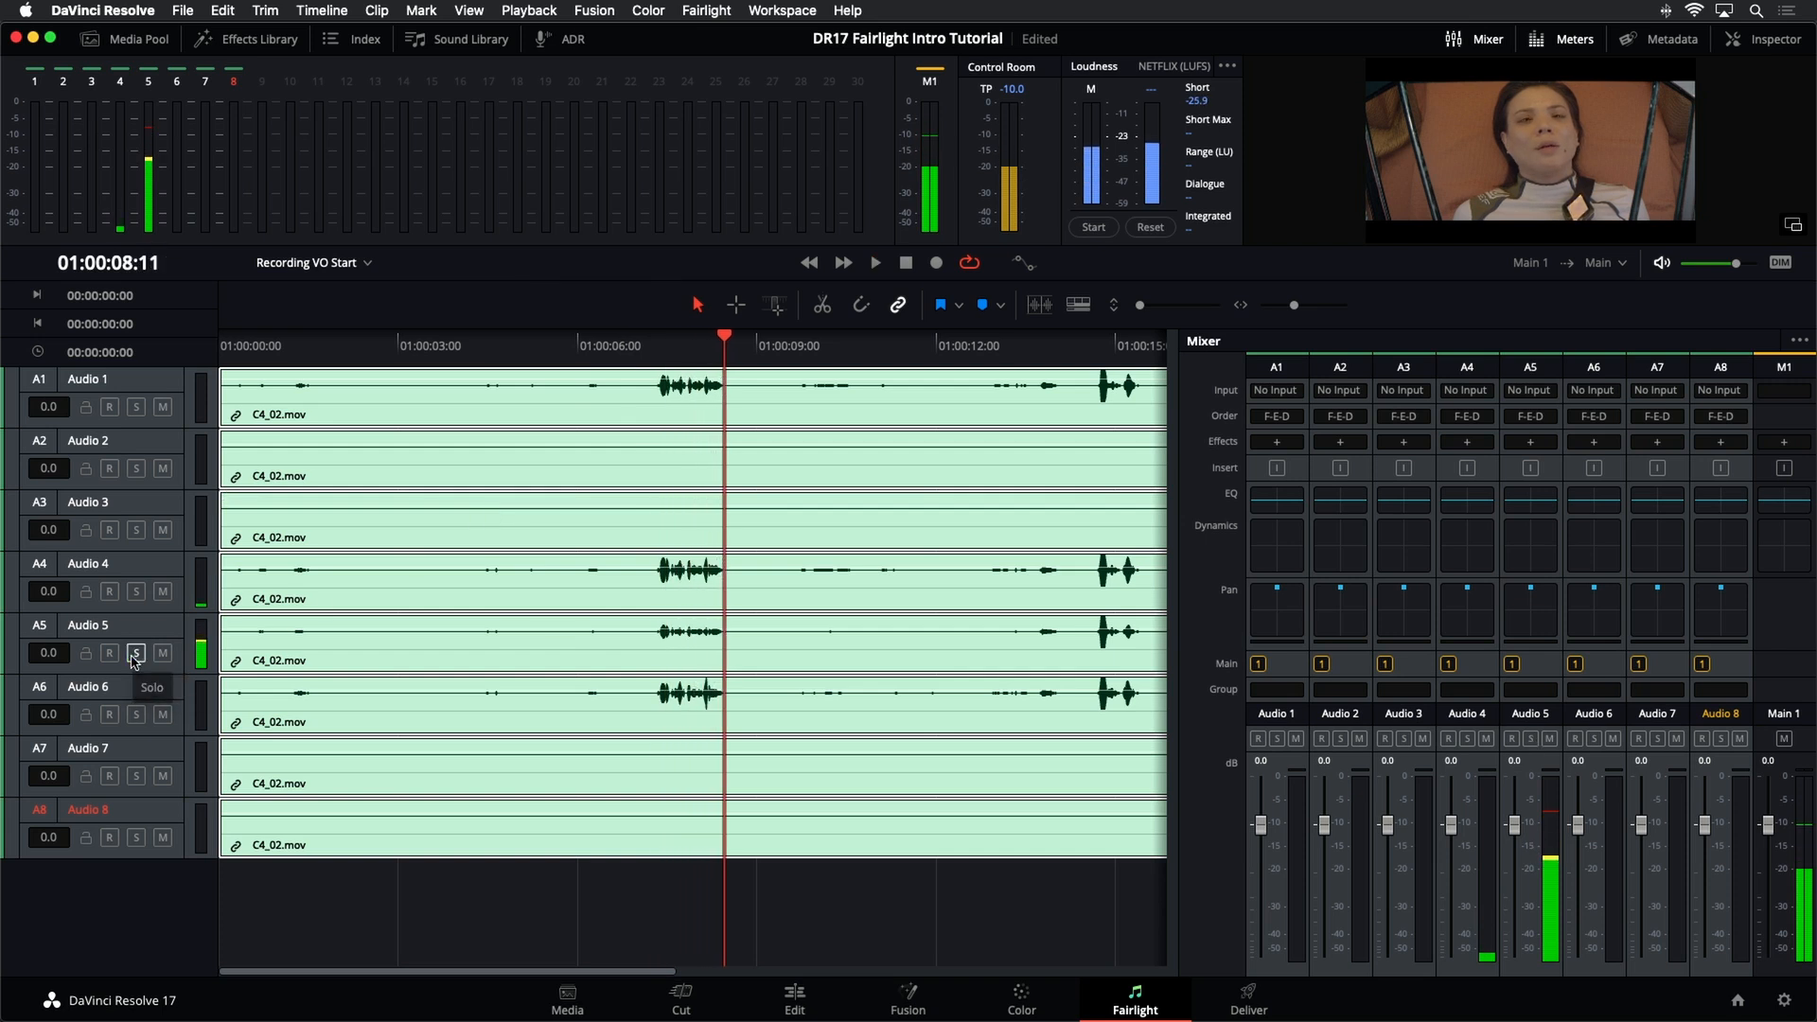
left_click(135, 714)
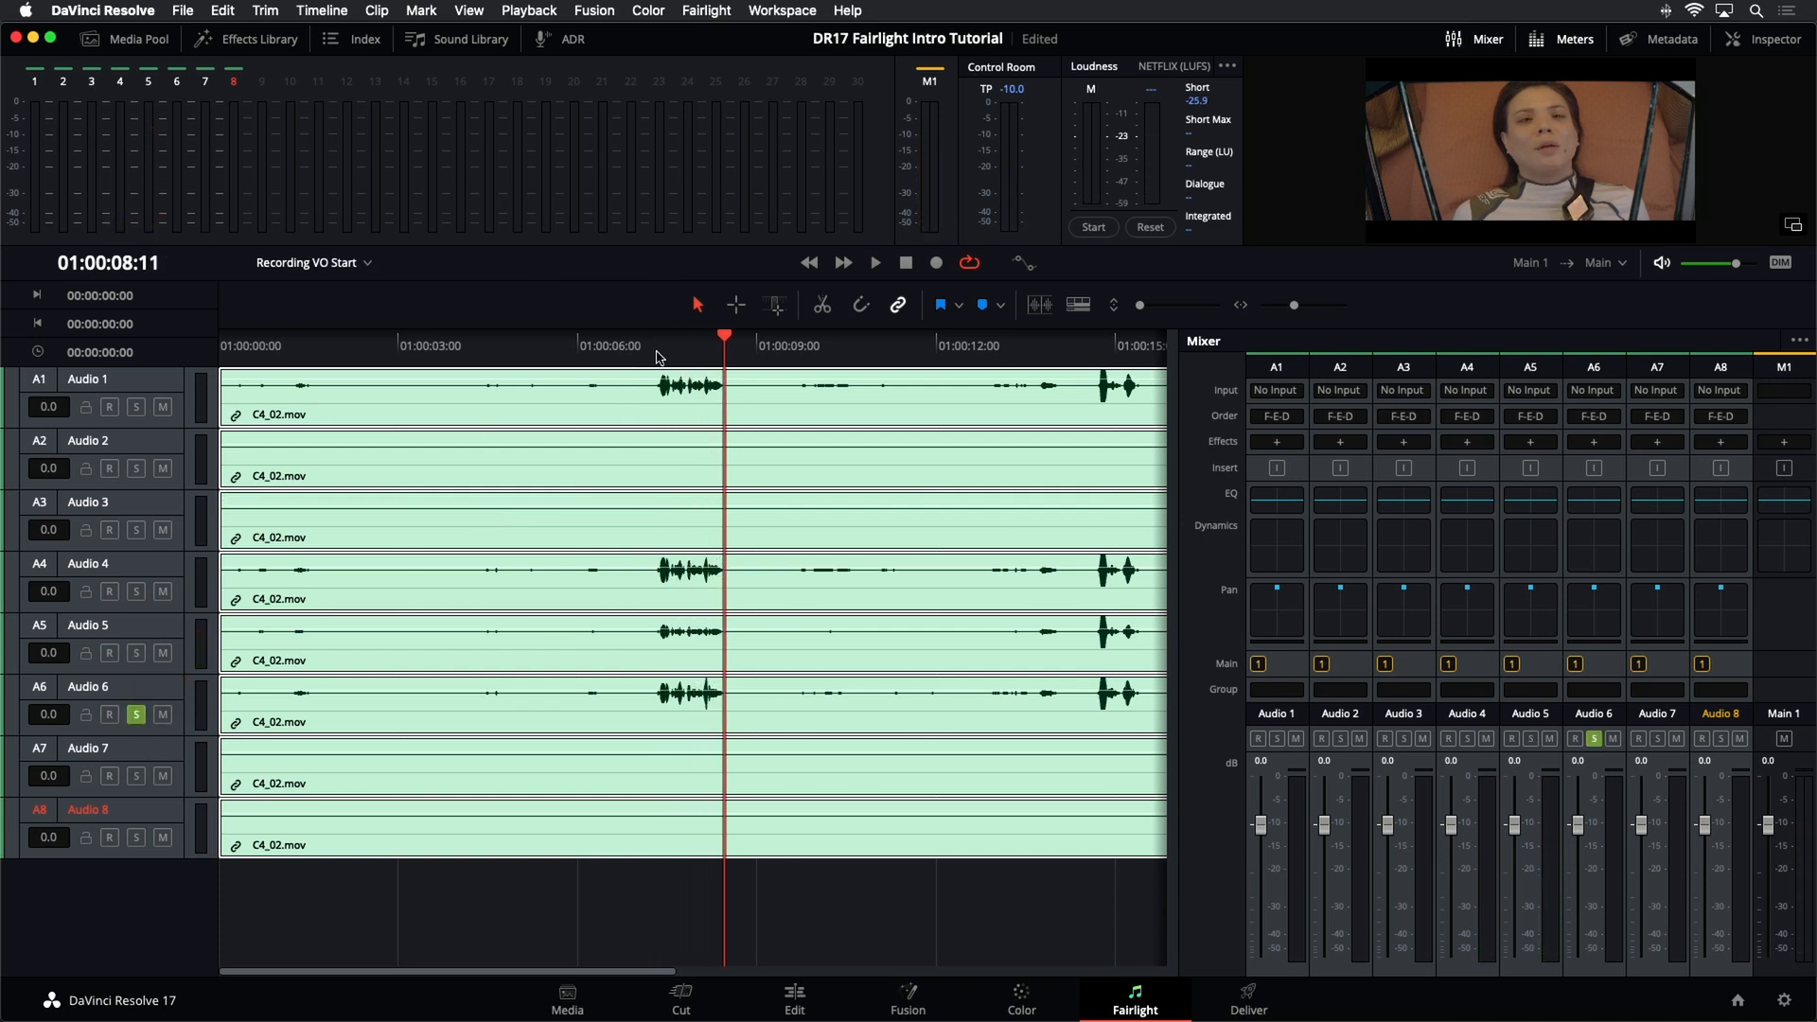
- Narrow the mixer to reveal the clips' full length, and test selecting a single linked C4_02.mov clip
left_click(399, 915)
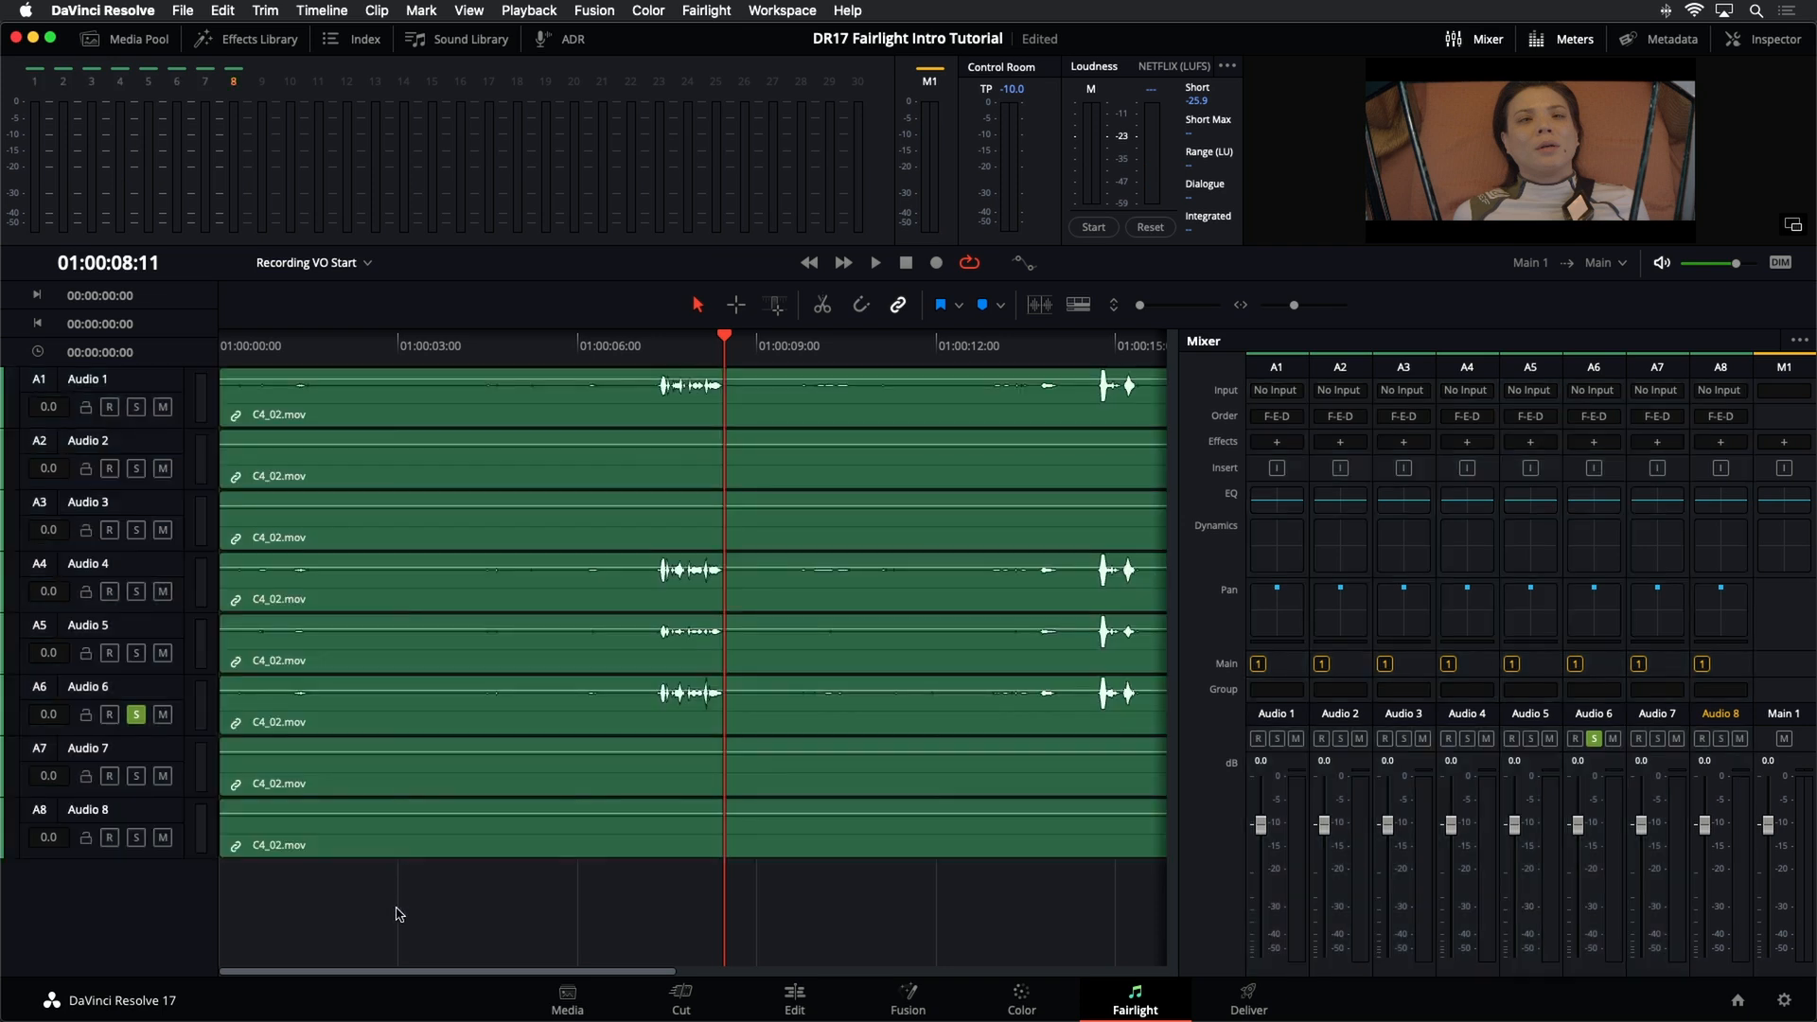
left_click_drag(1178, 507, 1365, 520)
left_click(594, 479)
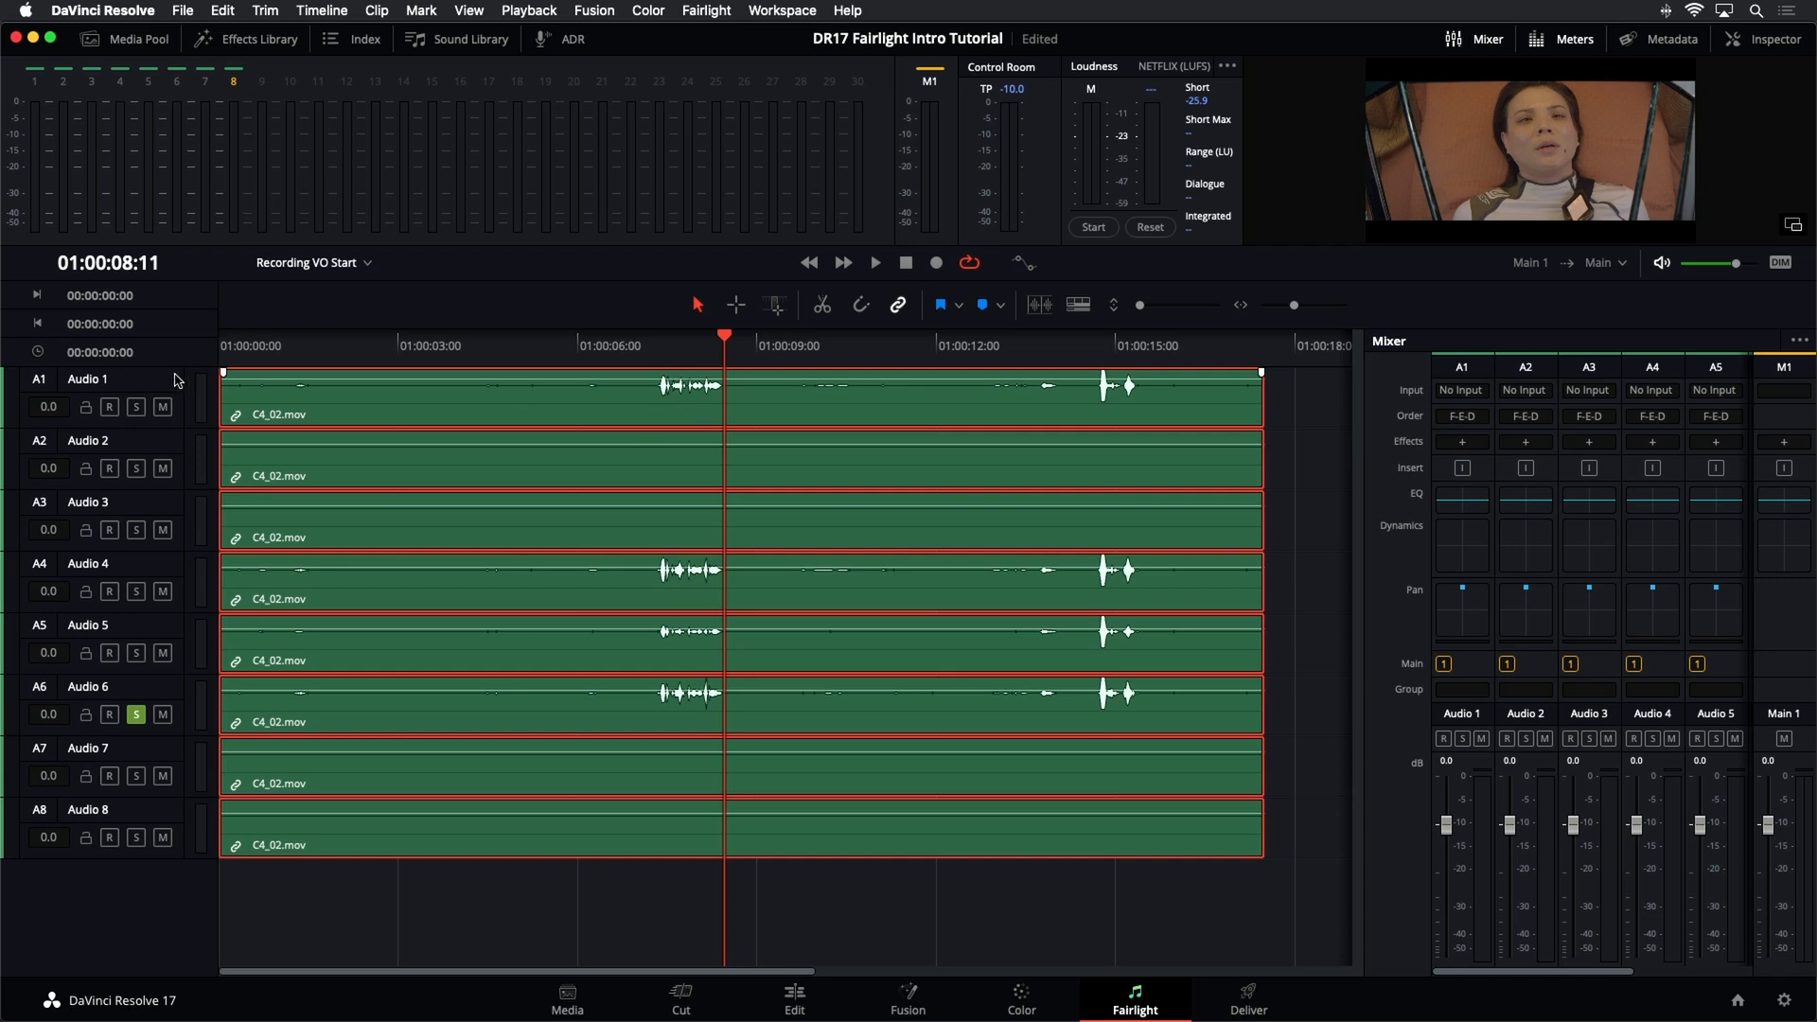
left_click(897, 904)
- Clear the solo on Audio 6 and unlink the C4_02.mov clips on all eight tracks
left_click(829, 670)
left_click(138, 715)
right_click(262, 527)
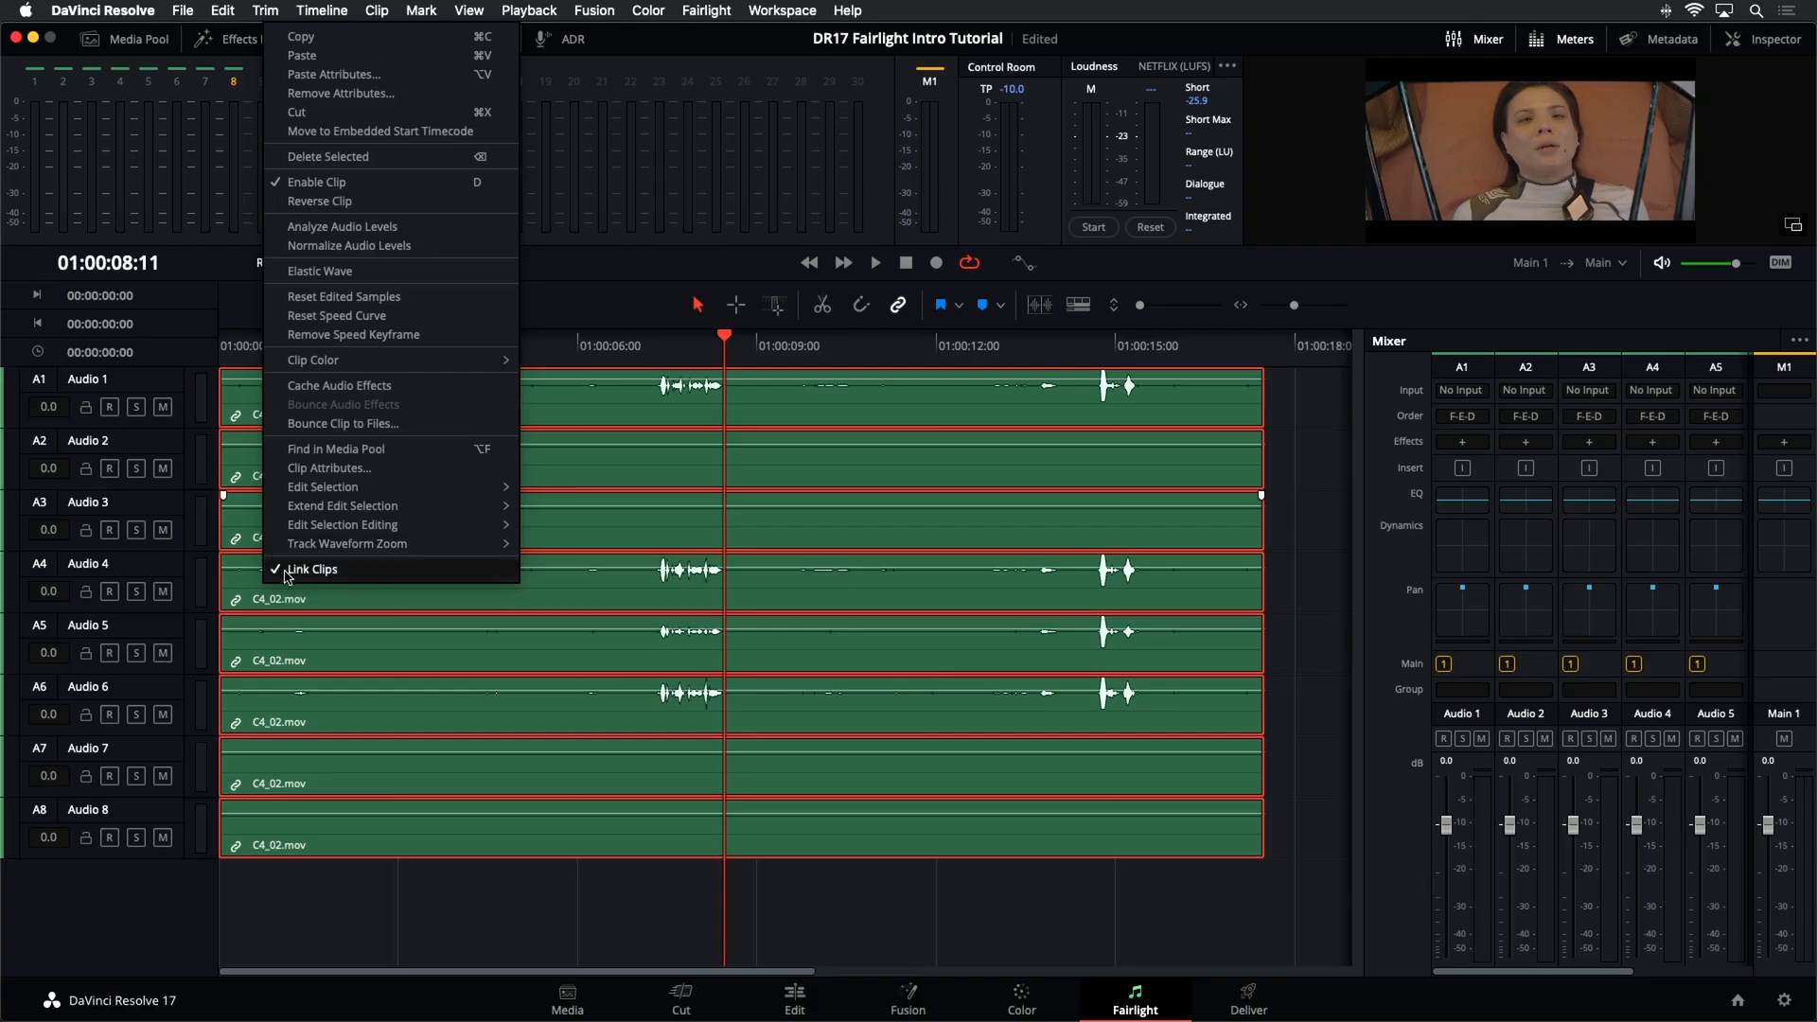
left_click(280, 569)
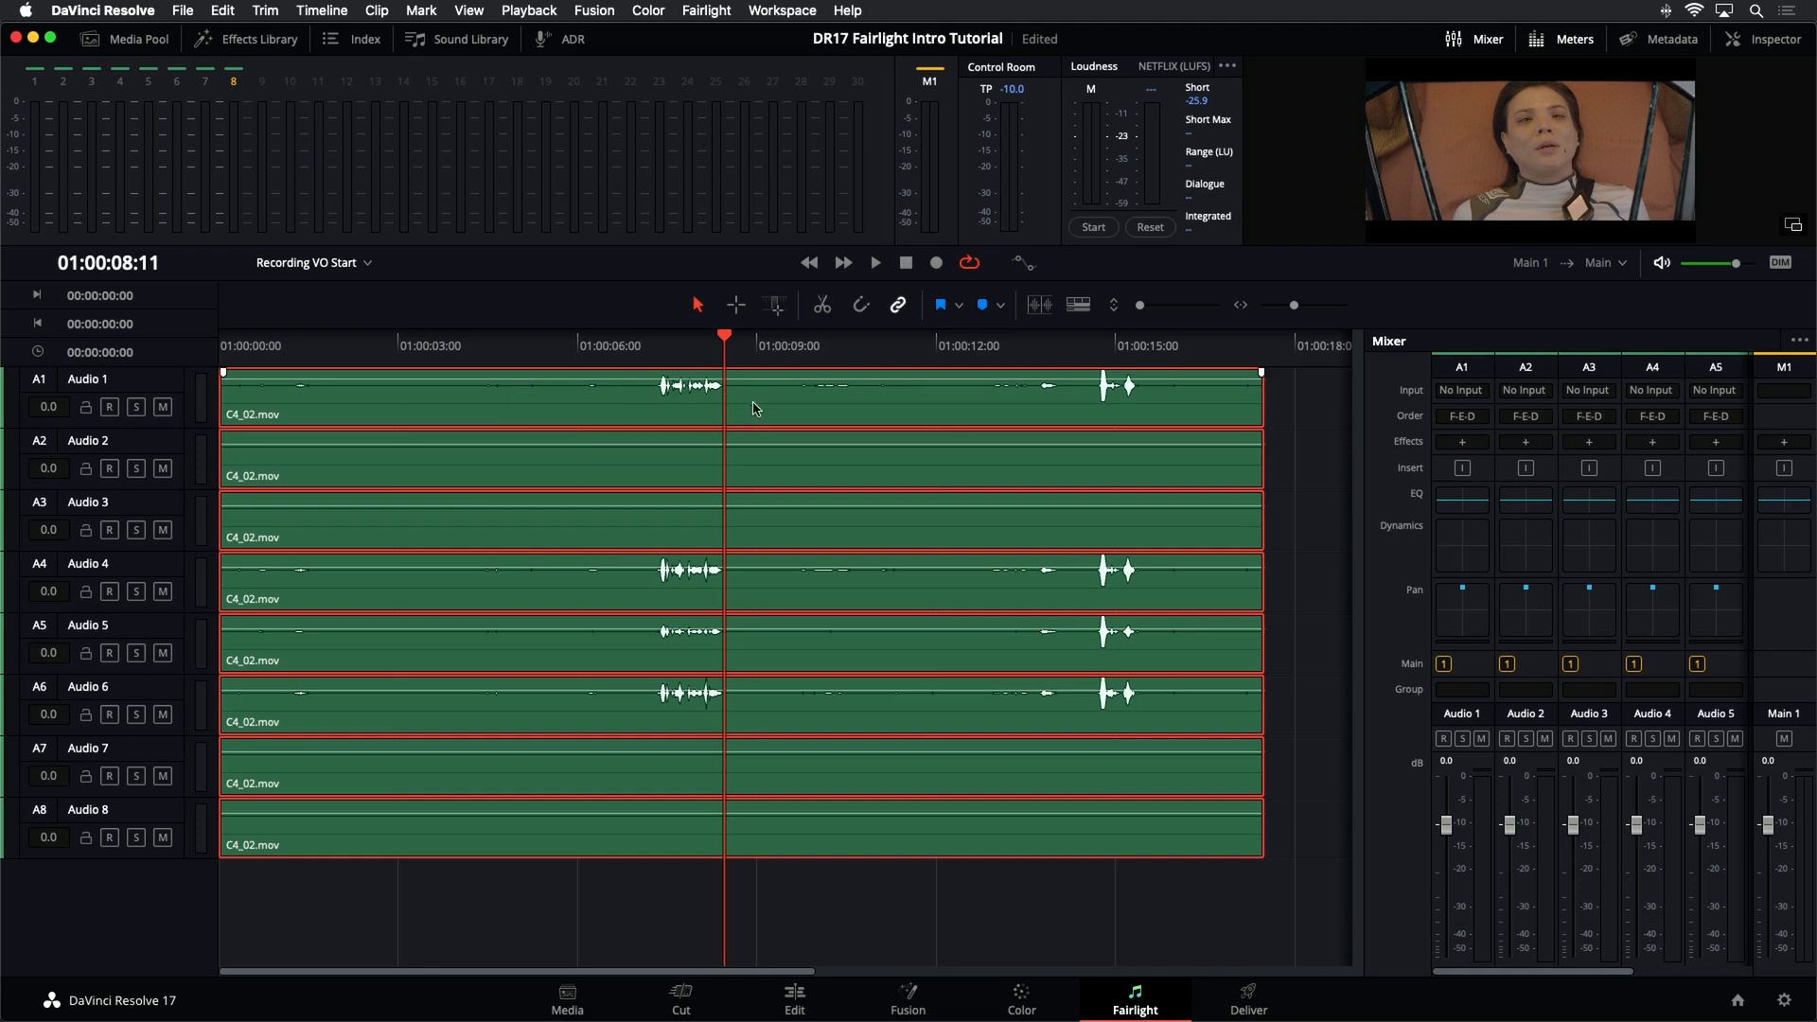
left_click(750, 899)
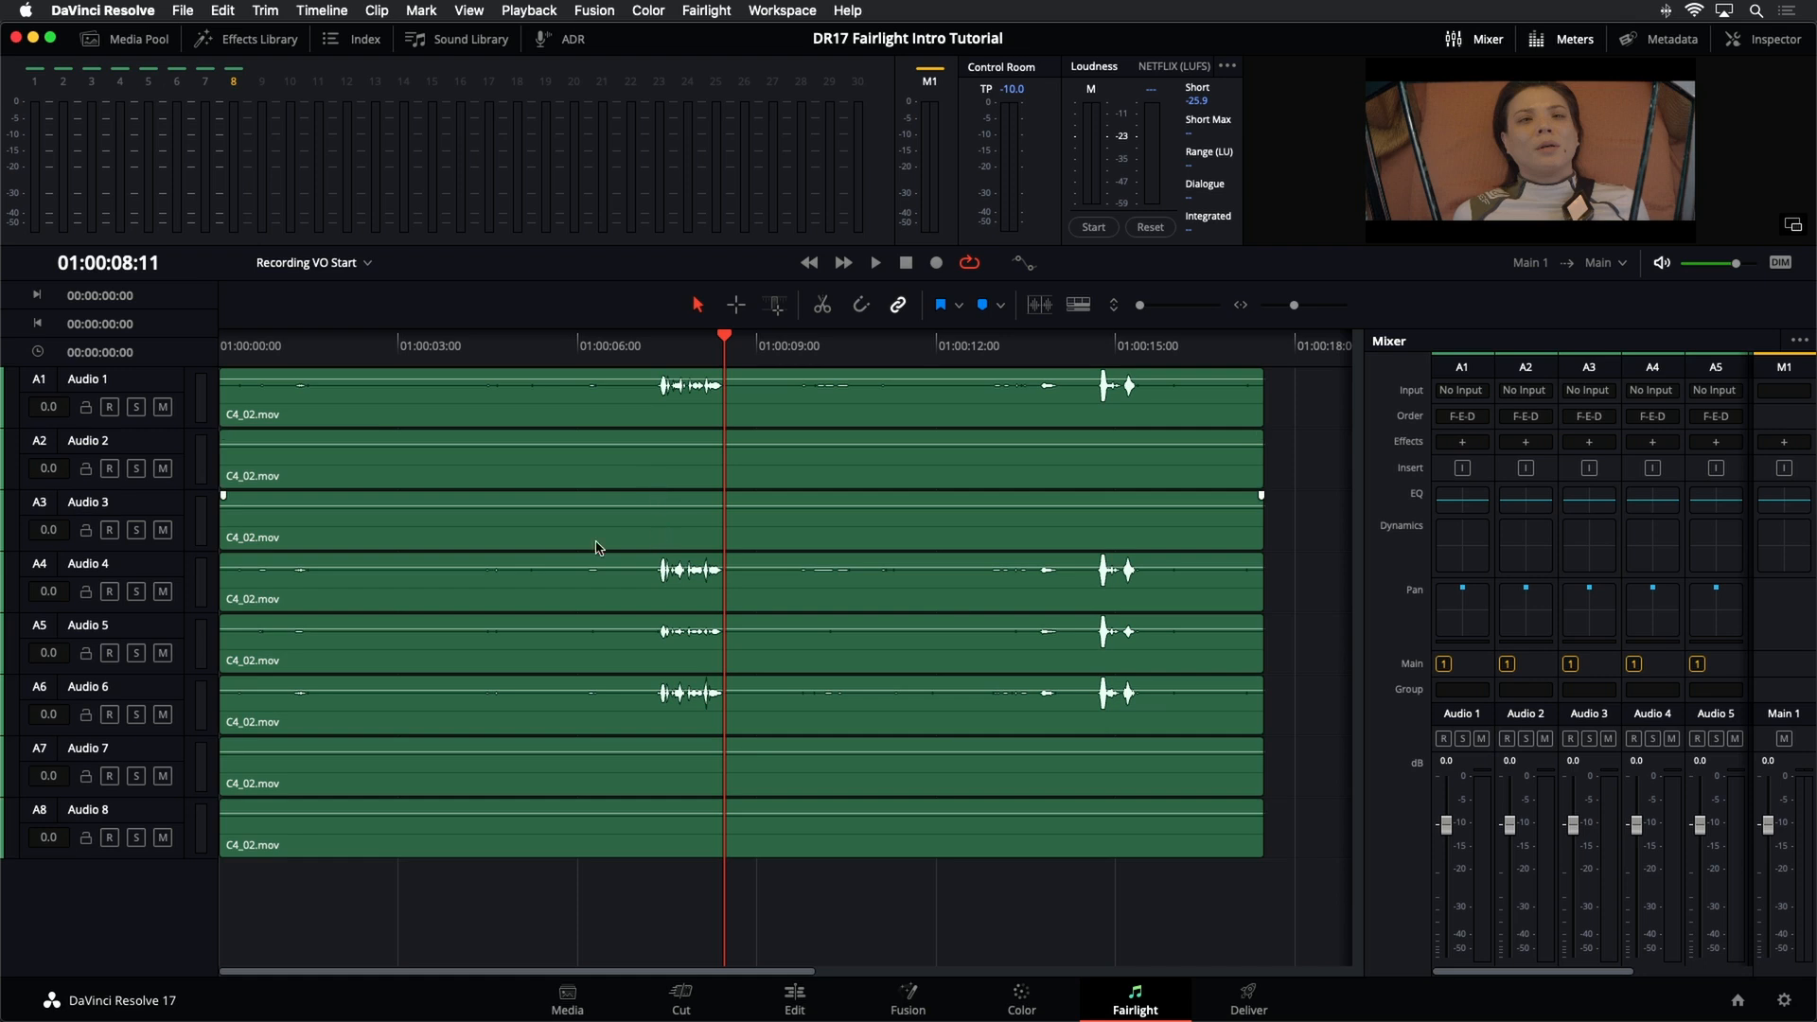
- Delete the silent C4_02.mov clips from Audio 2, Audio 3, Audio 7 and Audio 8, and save the project
left_click(160, 407)
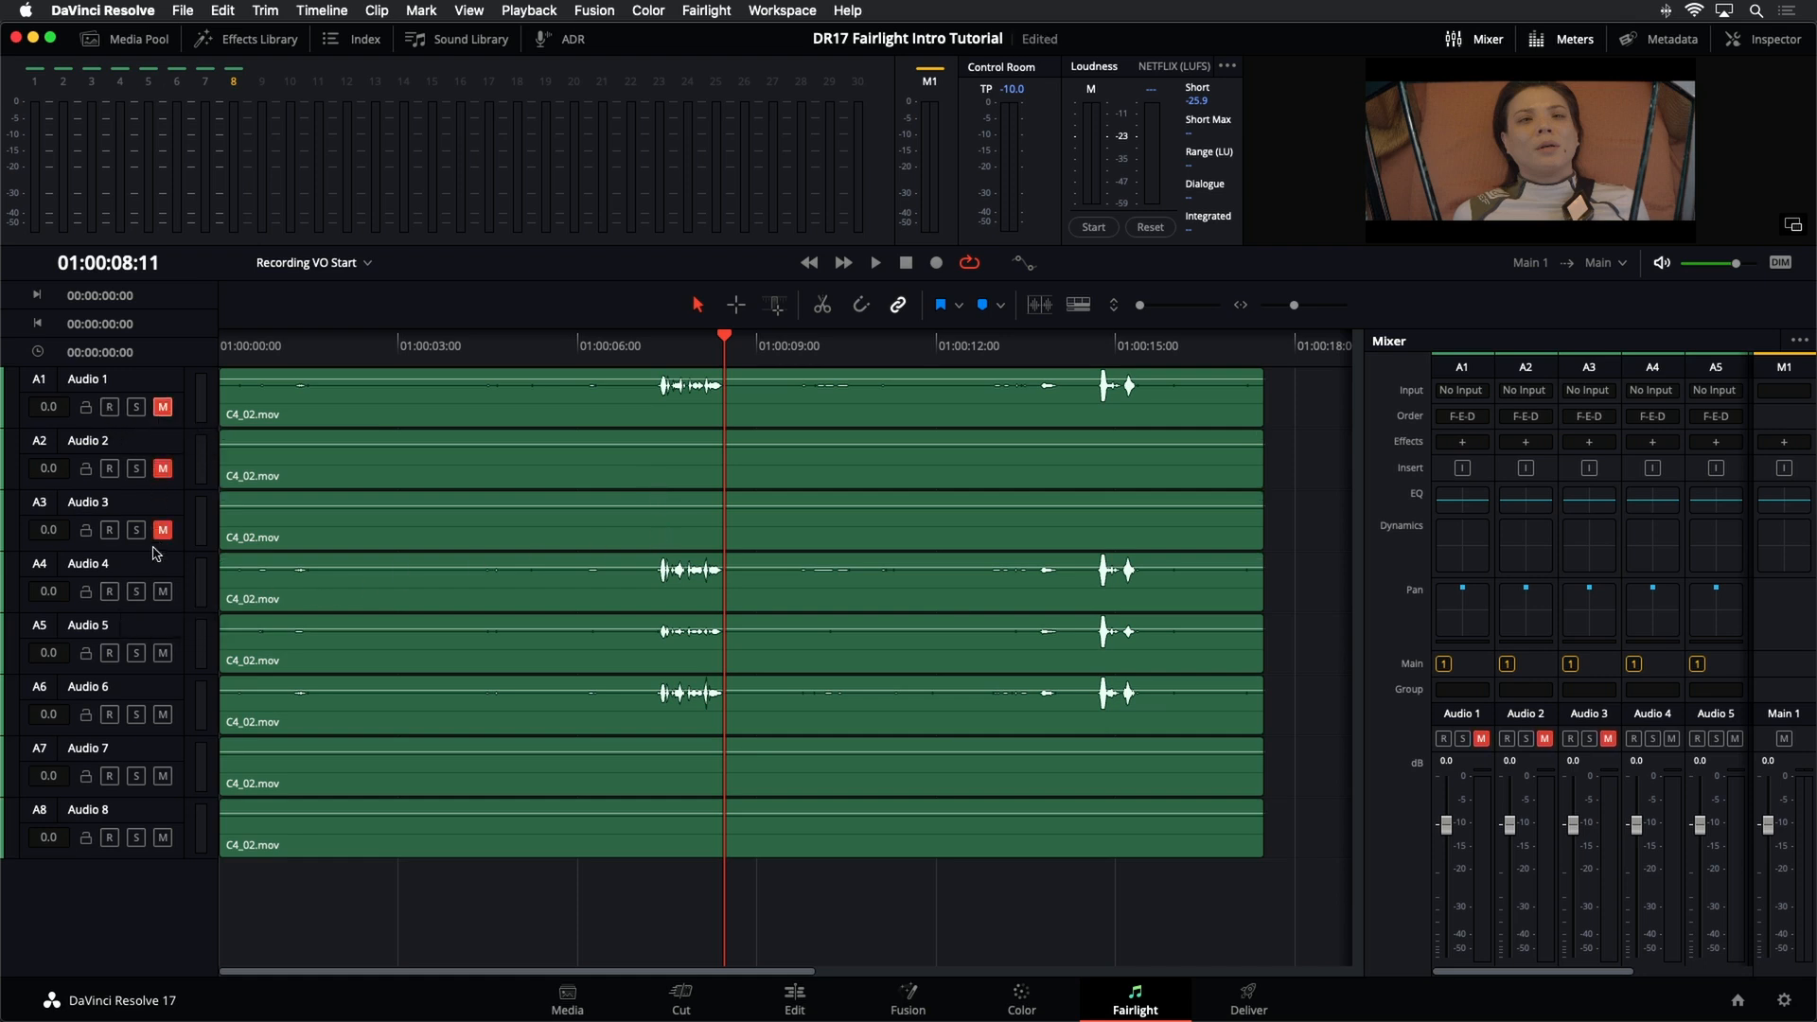
left_click(518, 547)
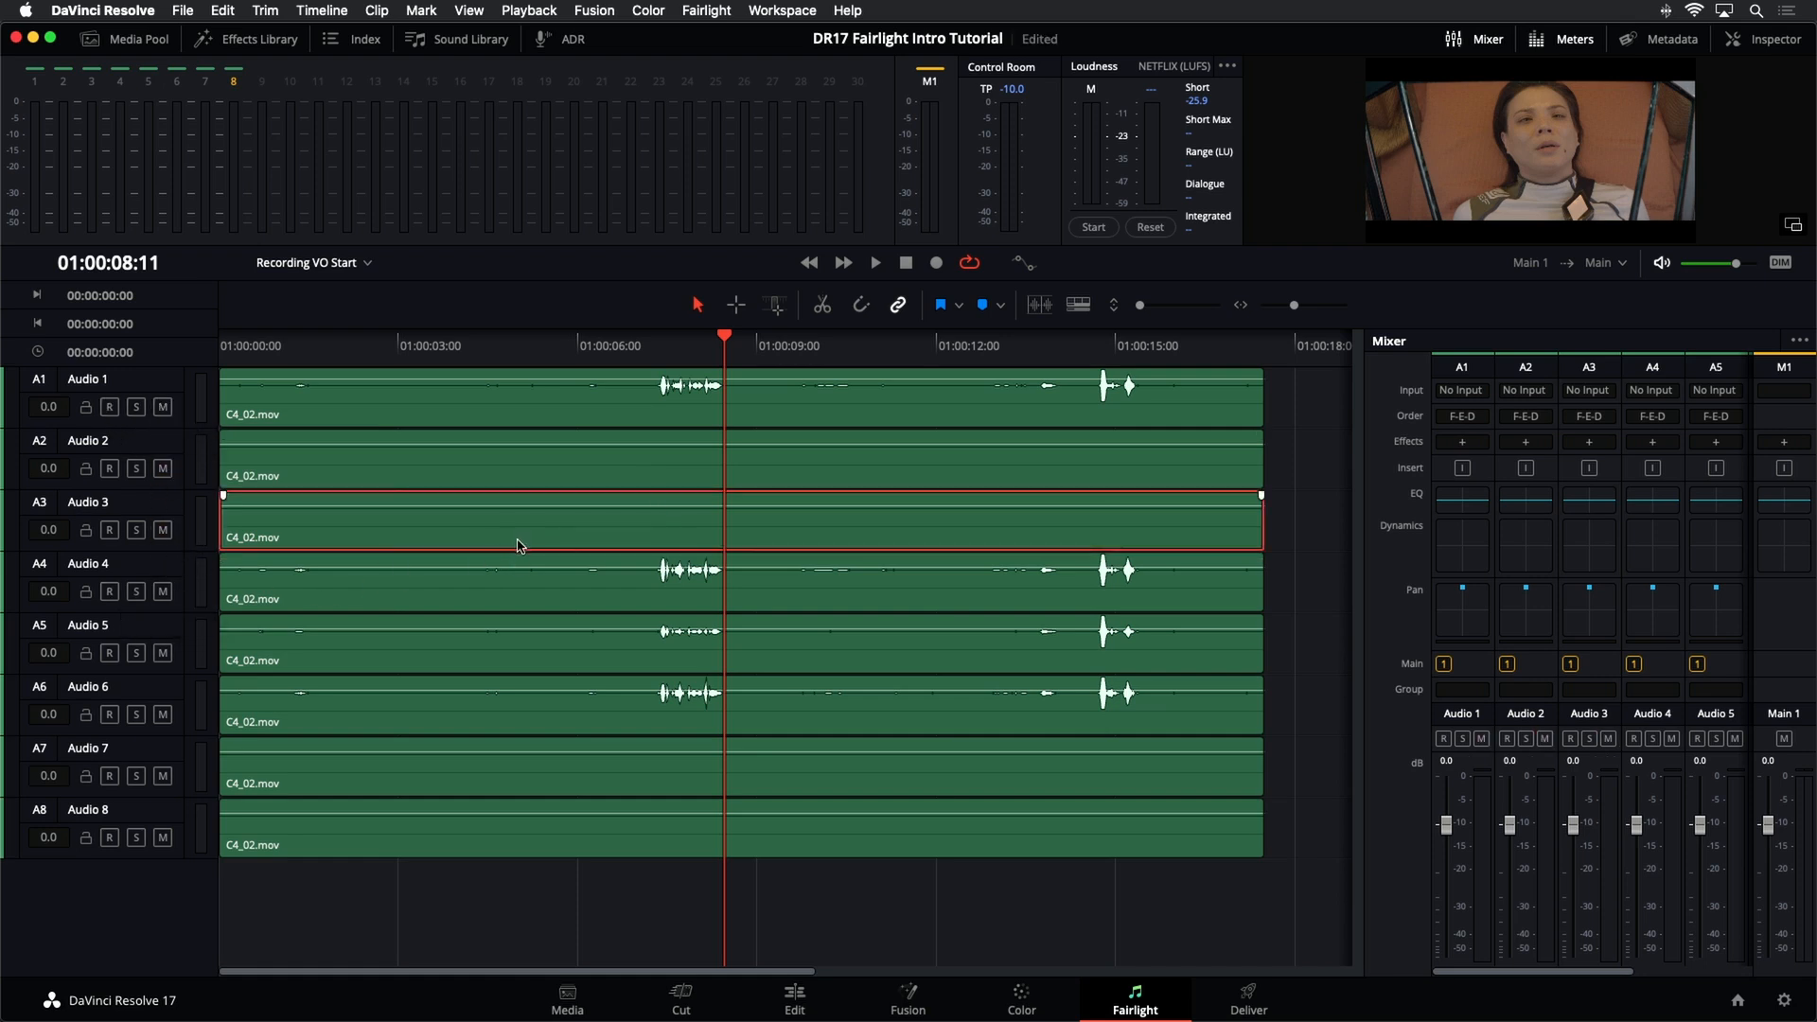
left_click(598, 473)
key("Delete")
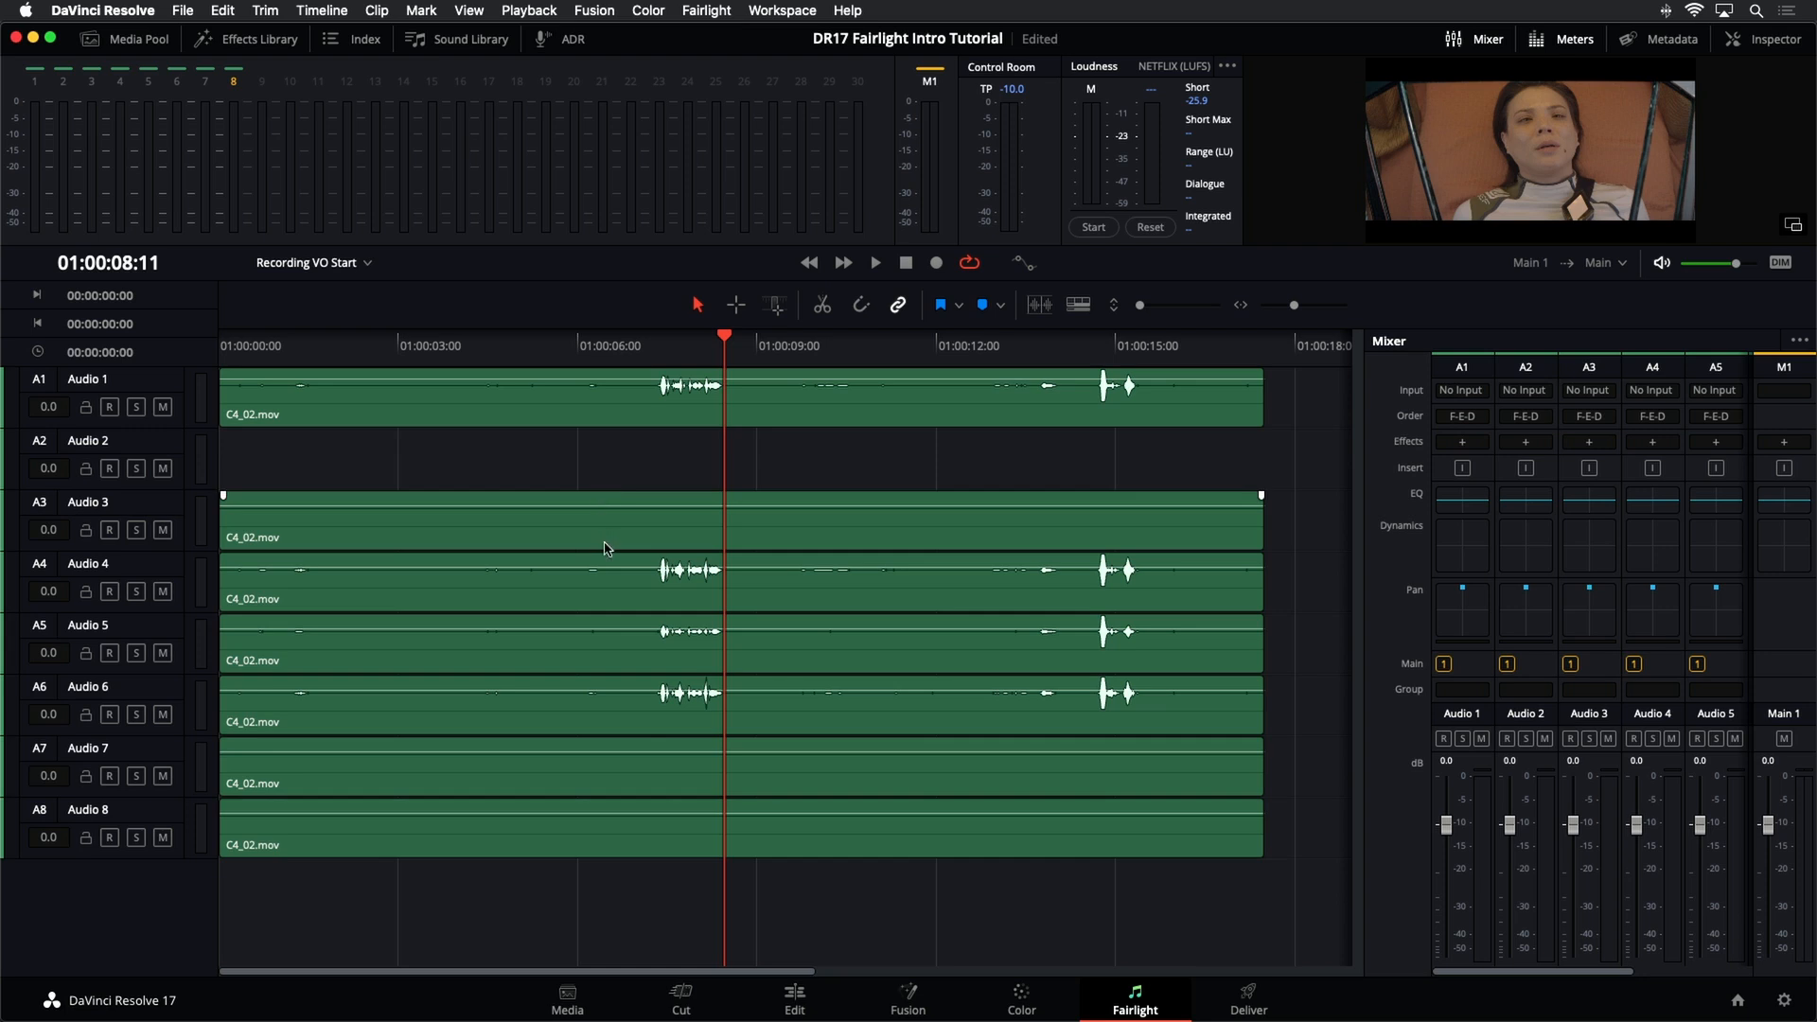
left_click(606, 545)
key("Delete")
left_click(650, 743)
key("Delete")
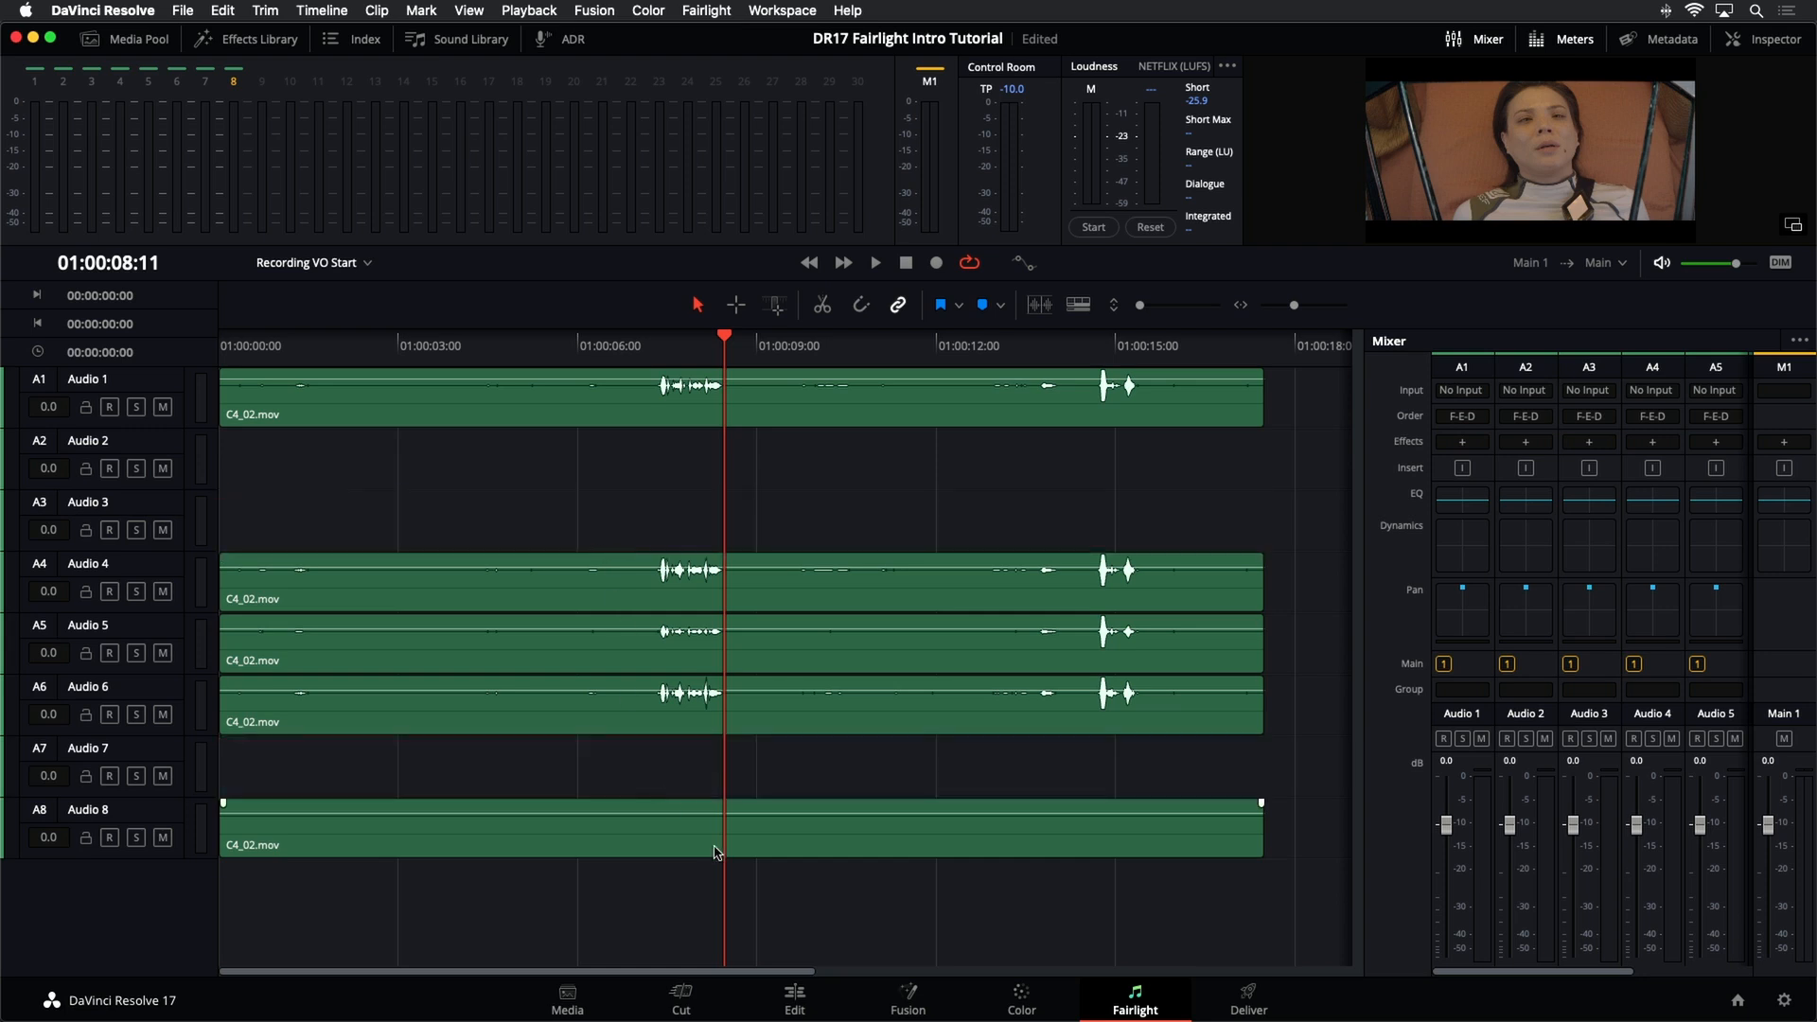
left_click(717, 850)
key("Delete")
key("super+s")
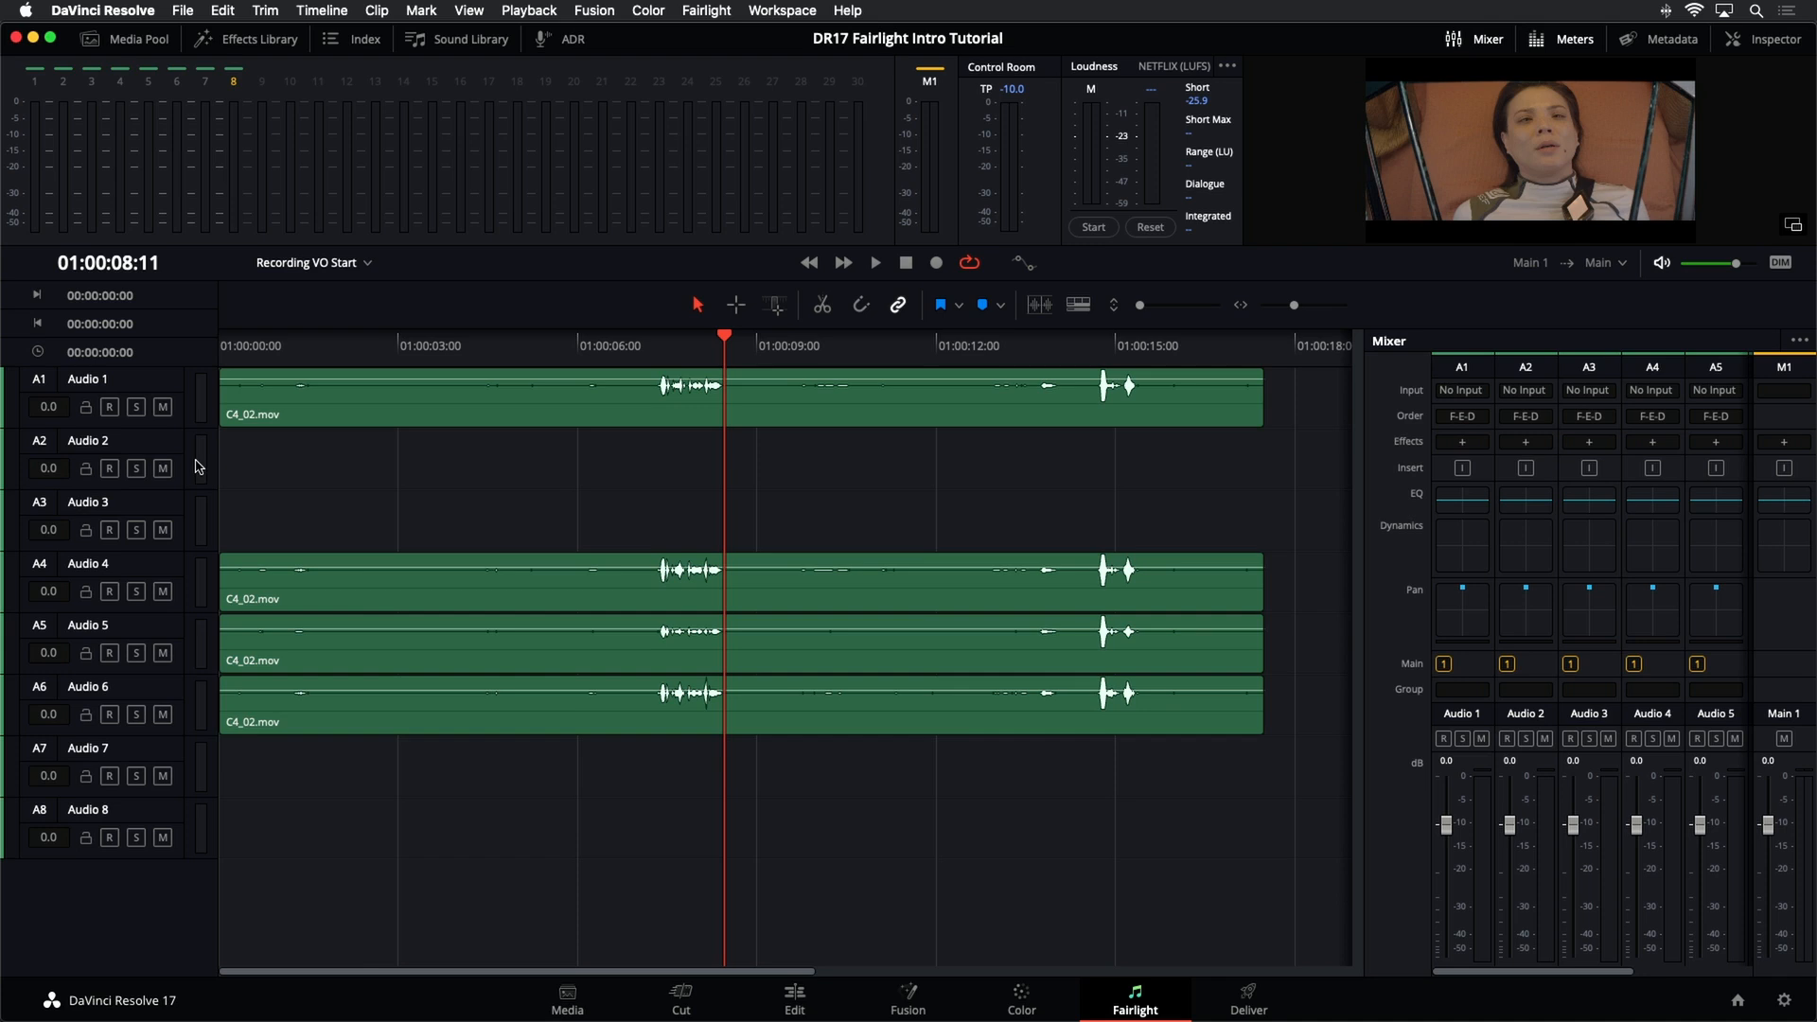
- Delete all empty tracks from the timeline and place the playhead just before the dialogue, at 01:00:07:05
right_click(171, 445)
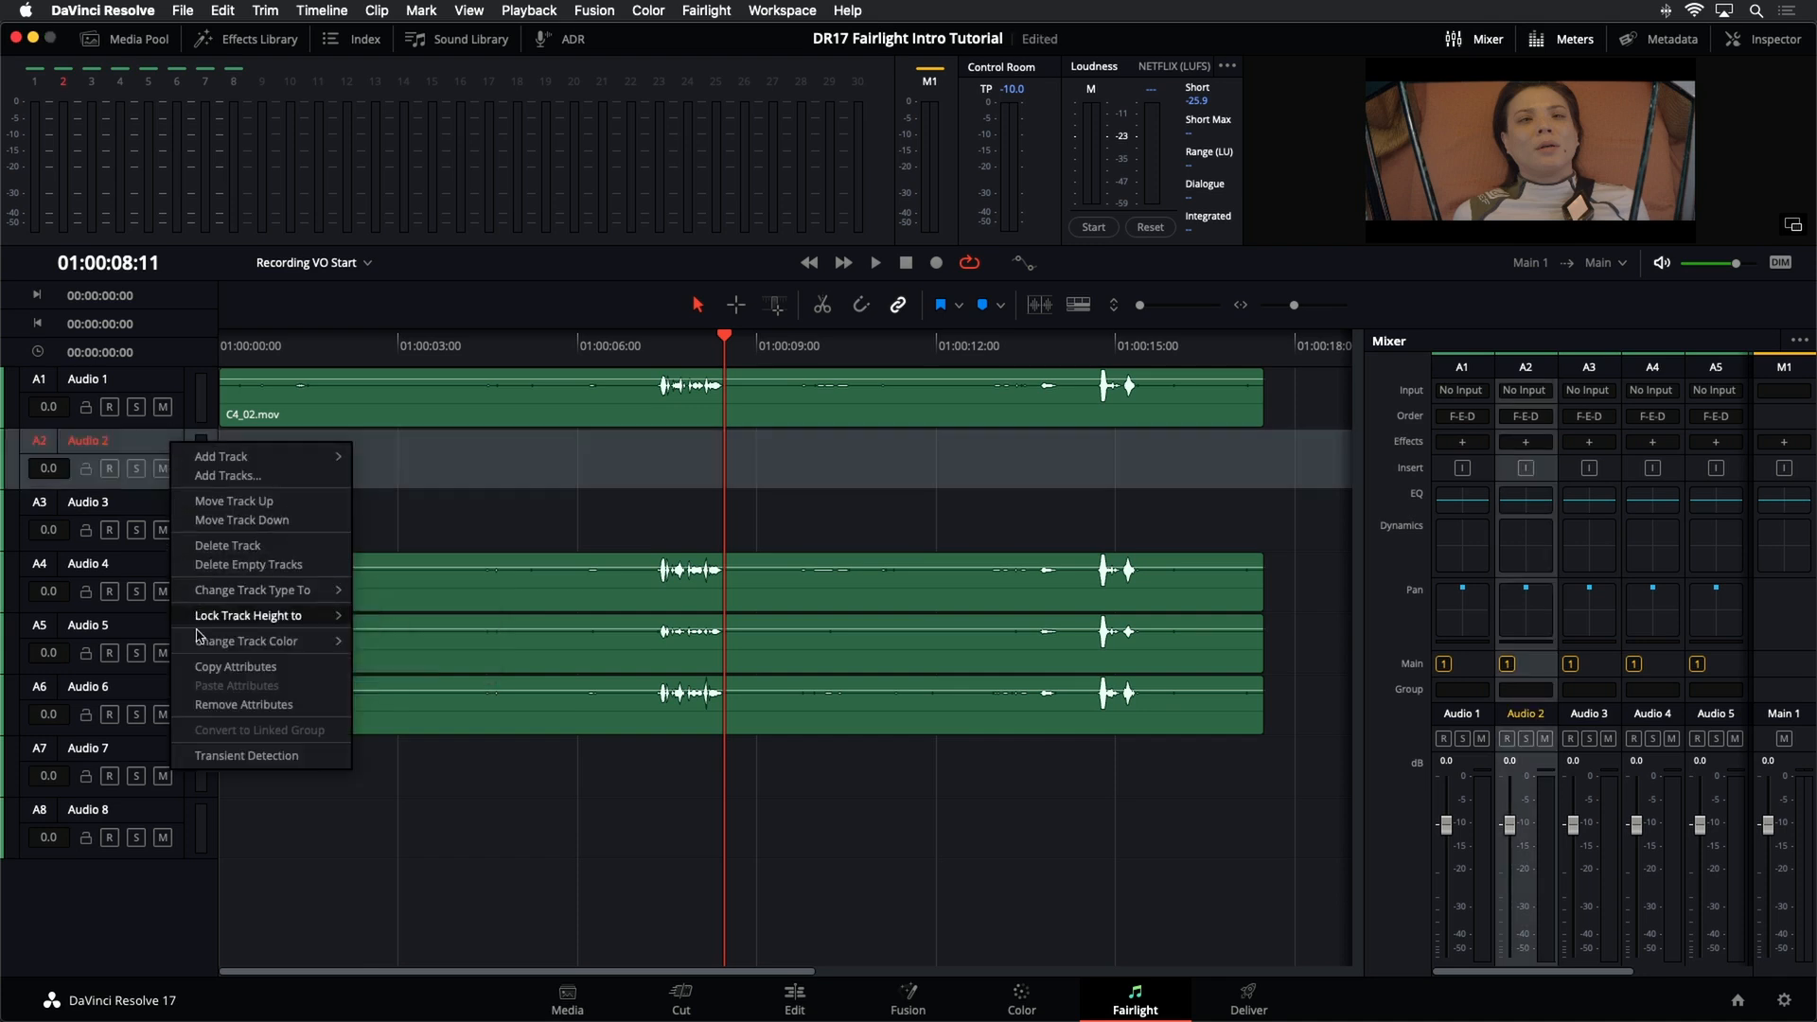
left_click(237, 565)
left_click(651, 339)
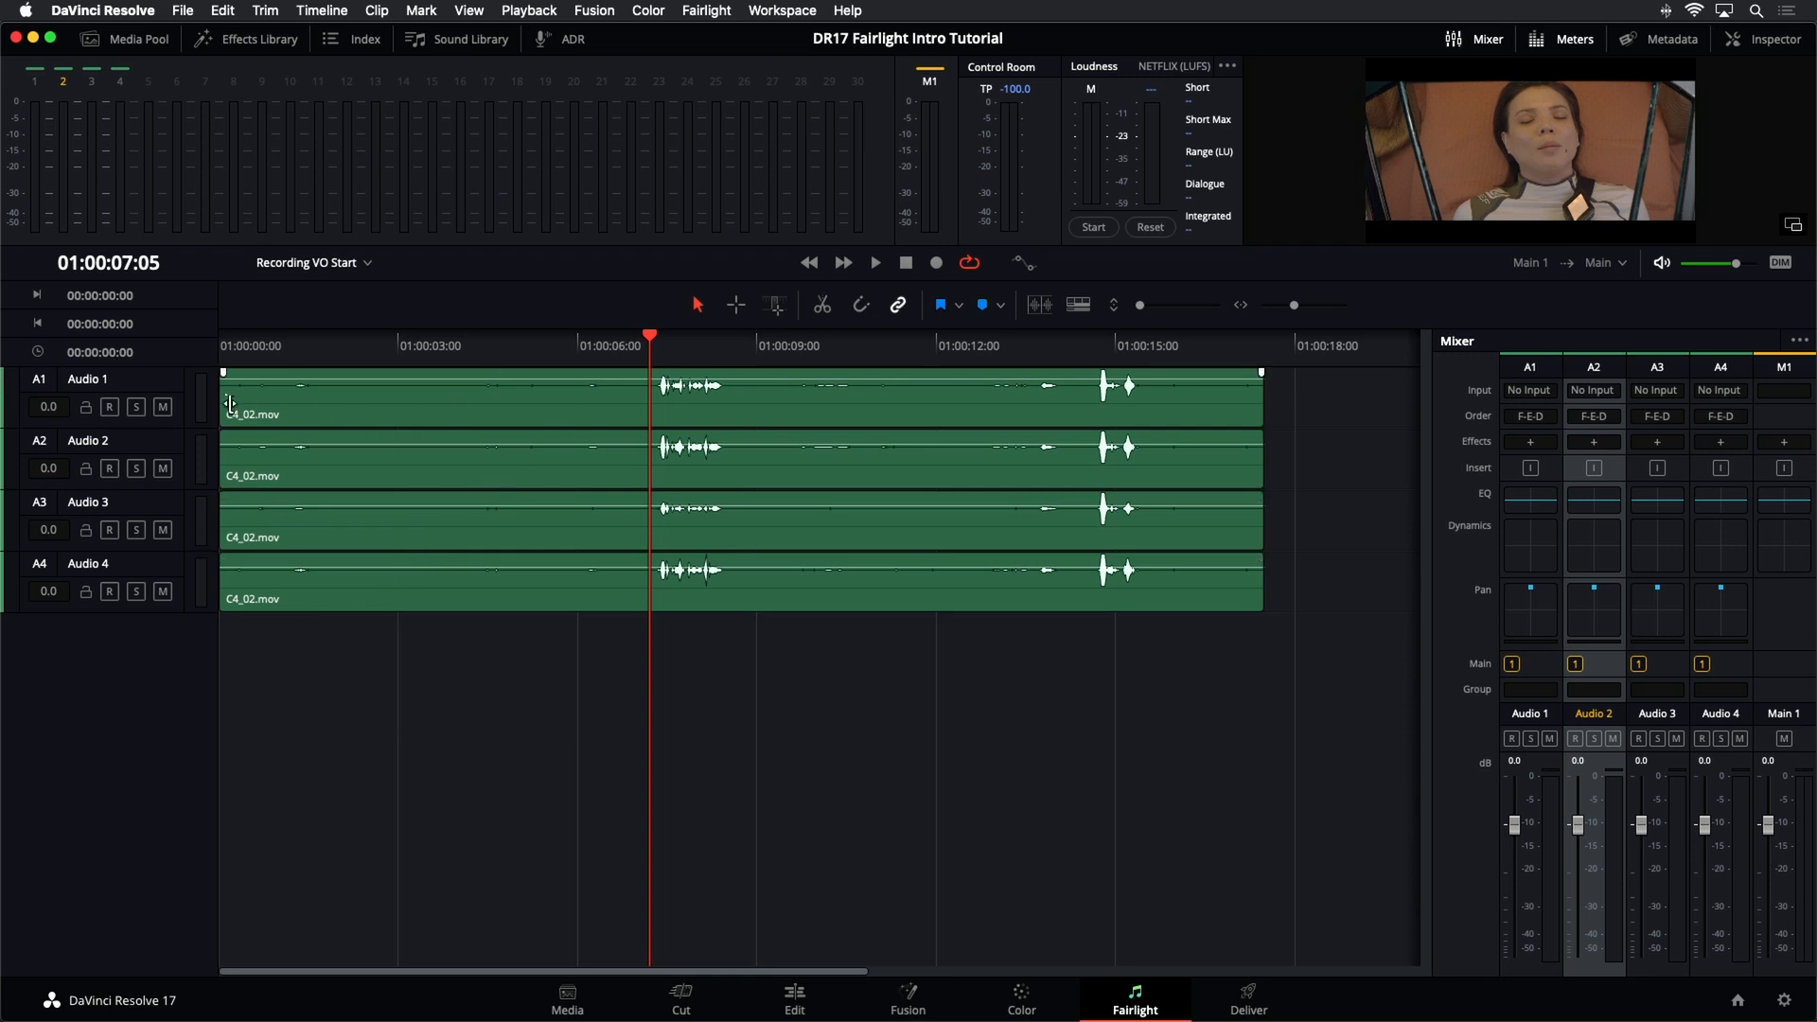
- Delete the C4_02.mov clips on Audio 2, Audio 3 and Audio 4 together, and remove the emptied tracks
left_click_drag(689, 693, 668, 459)
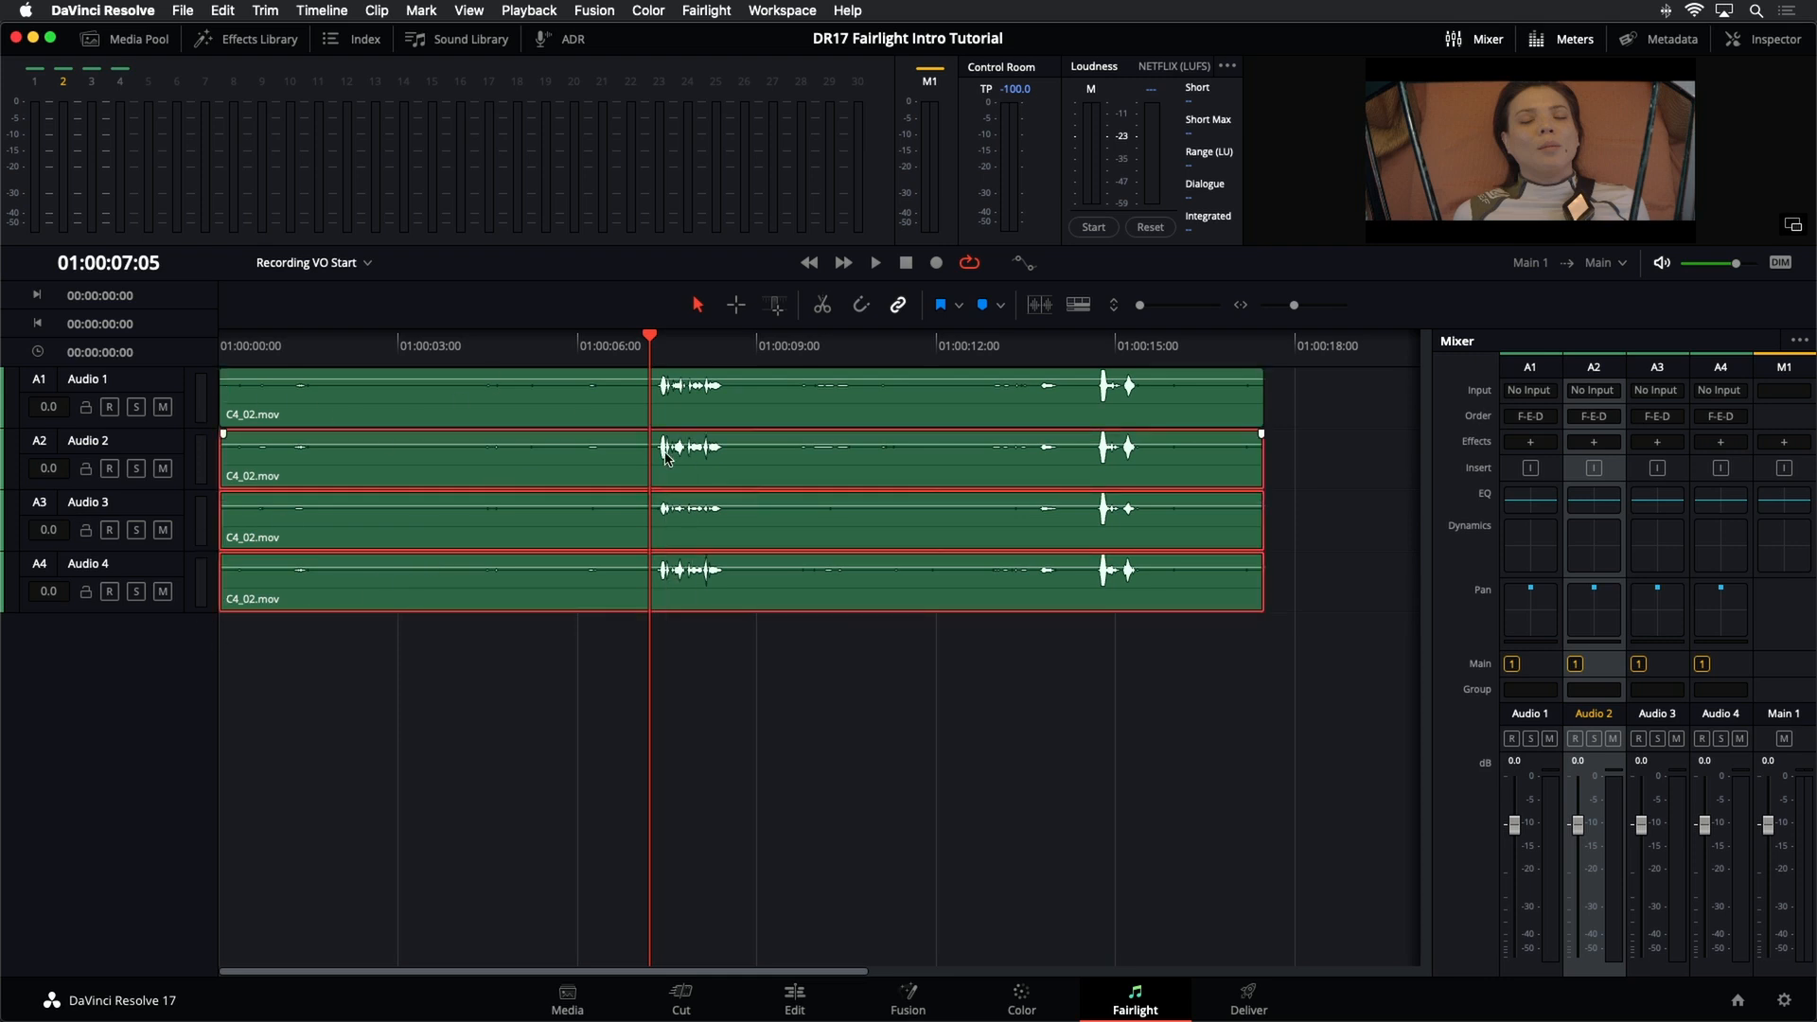
key("Delete")
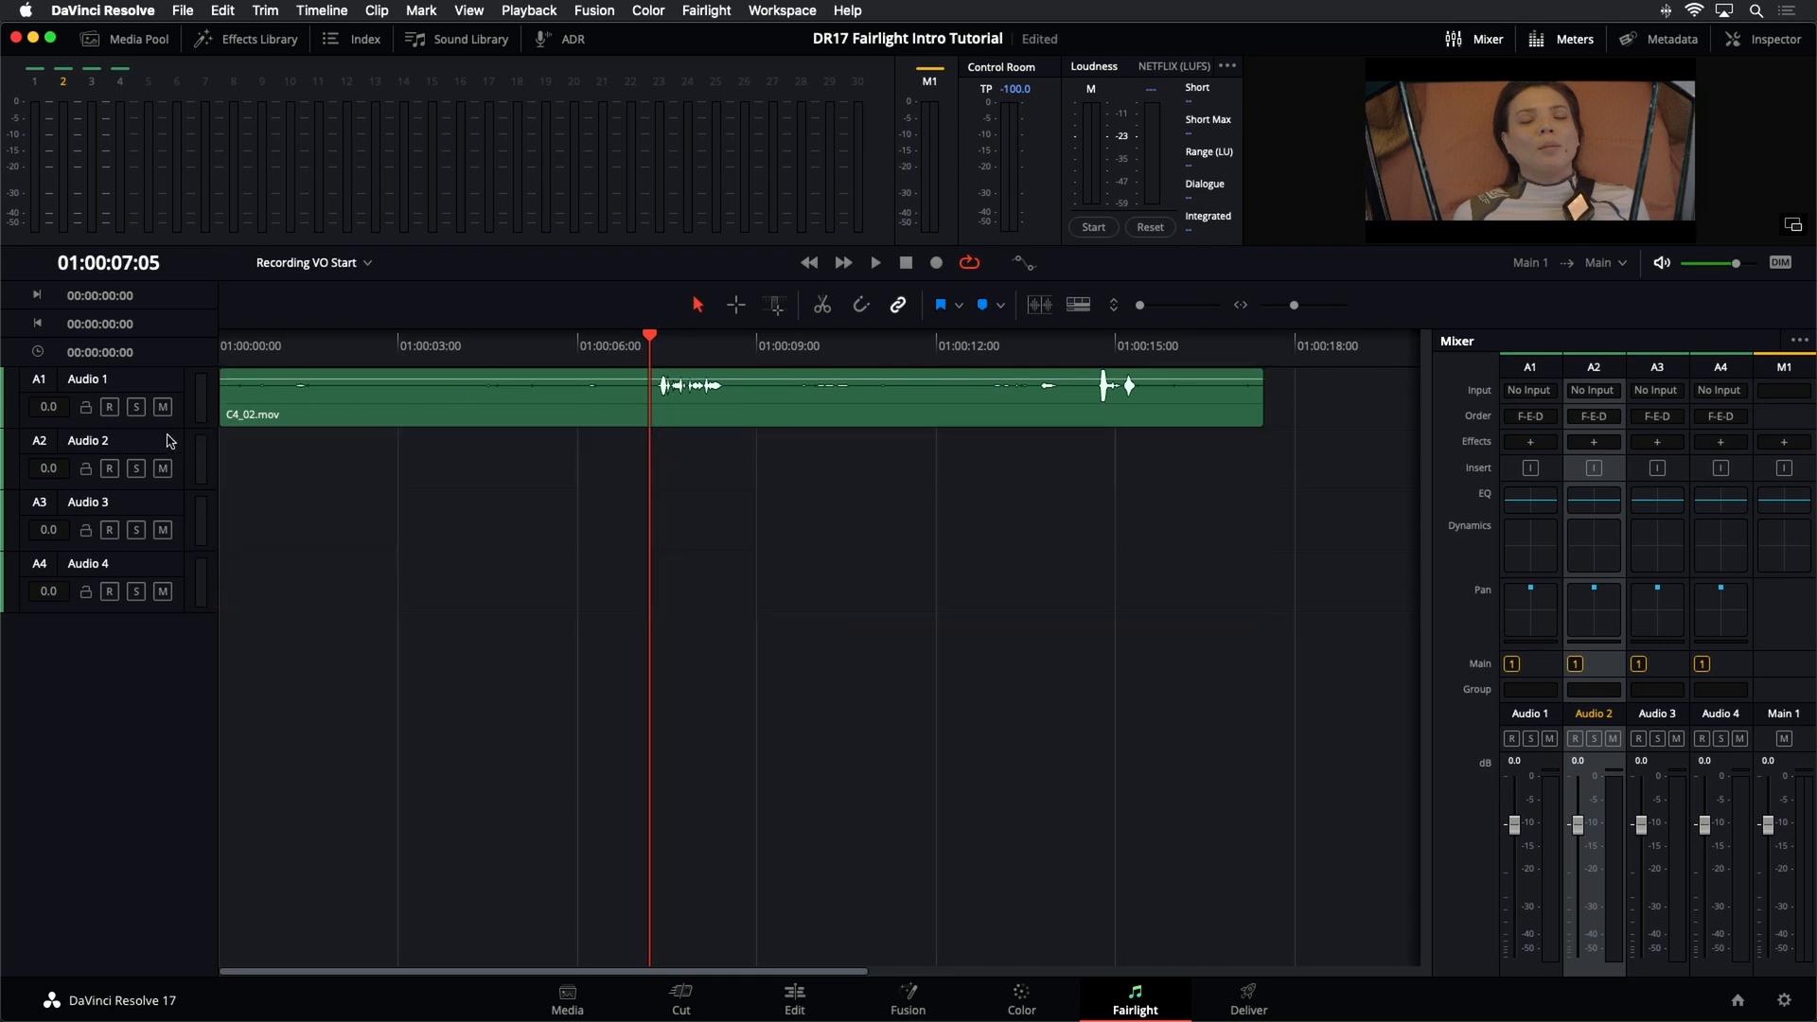
right_click(164, 441)
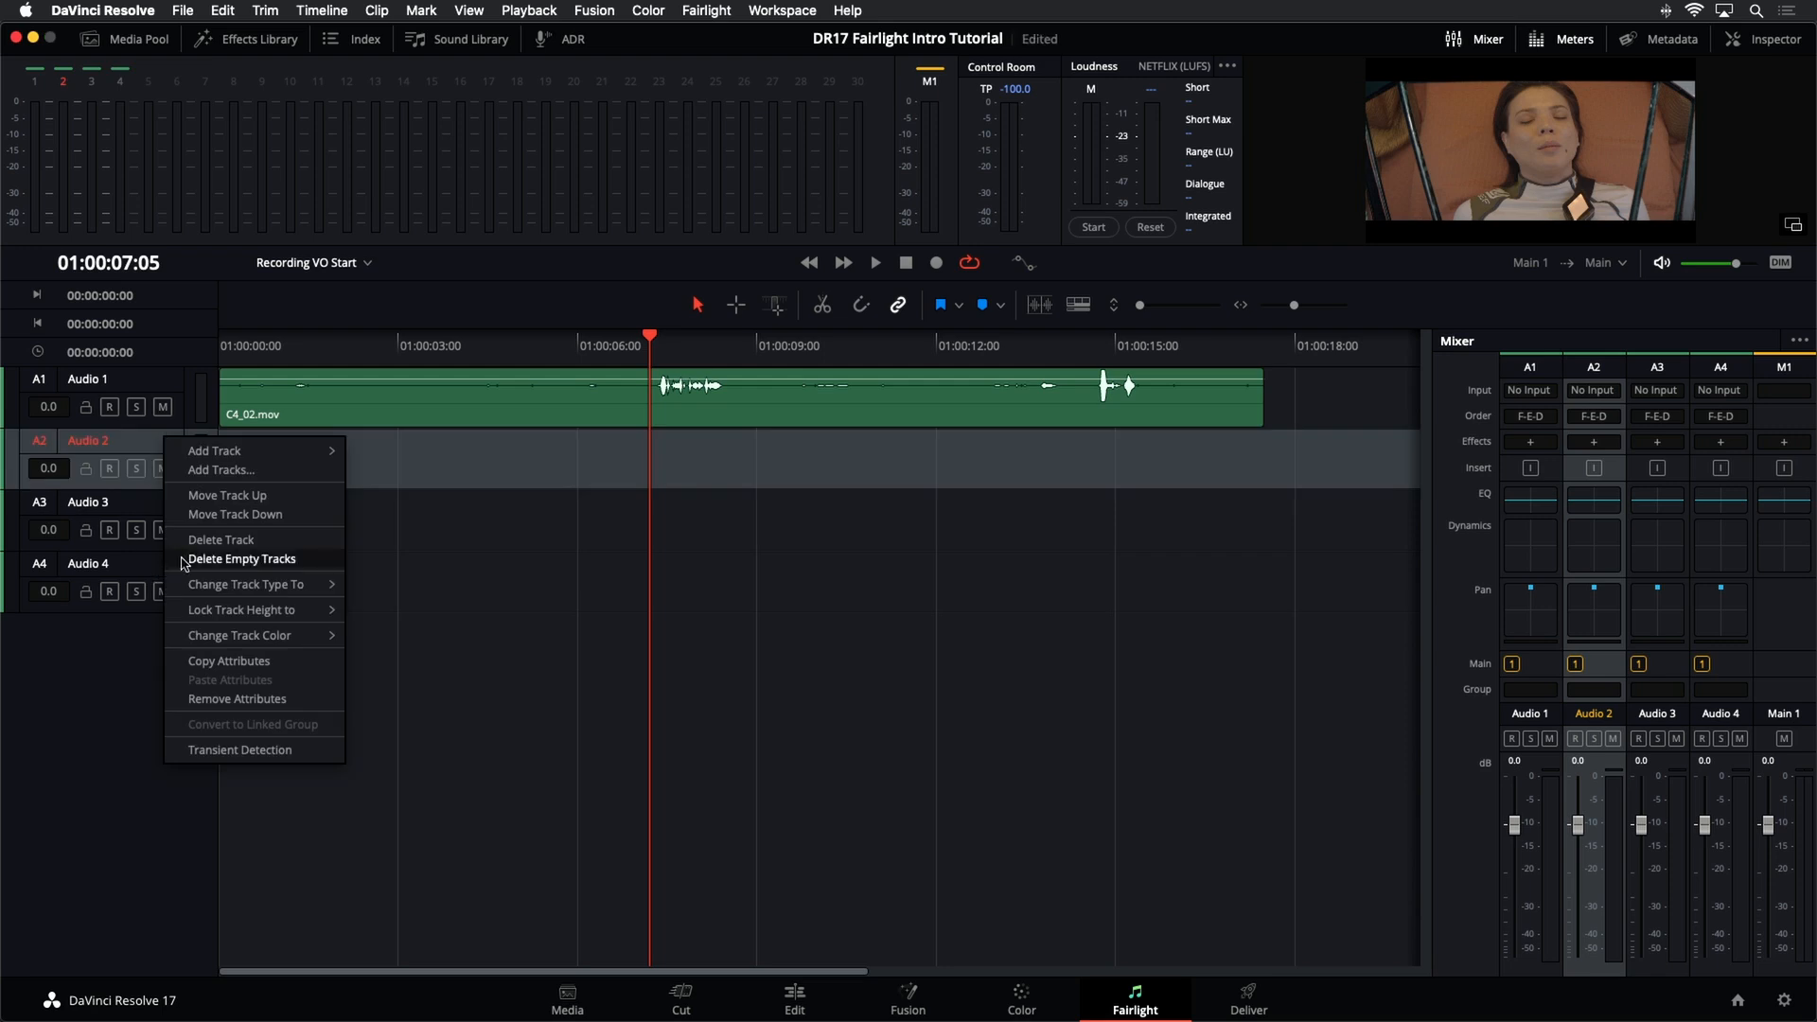
left_click(189, 560)
- Enlarge the Audio 1 track height for a clearer waveform and listen to the dialogue from 01:00:06:15
left_click_drag(183, 426, 195, 596)
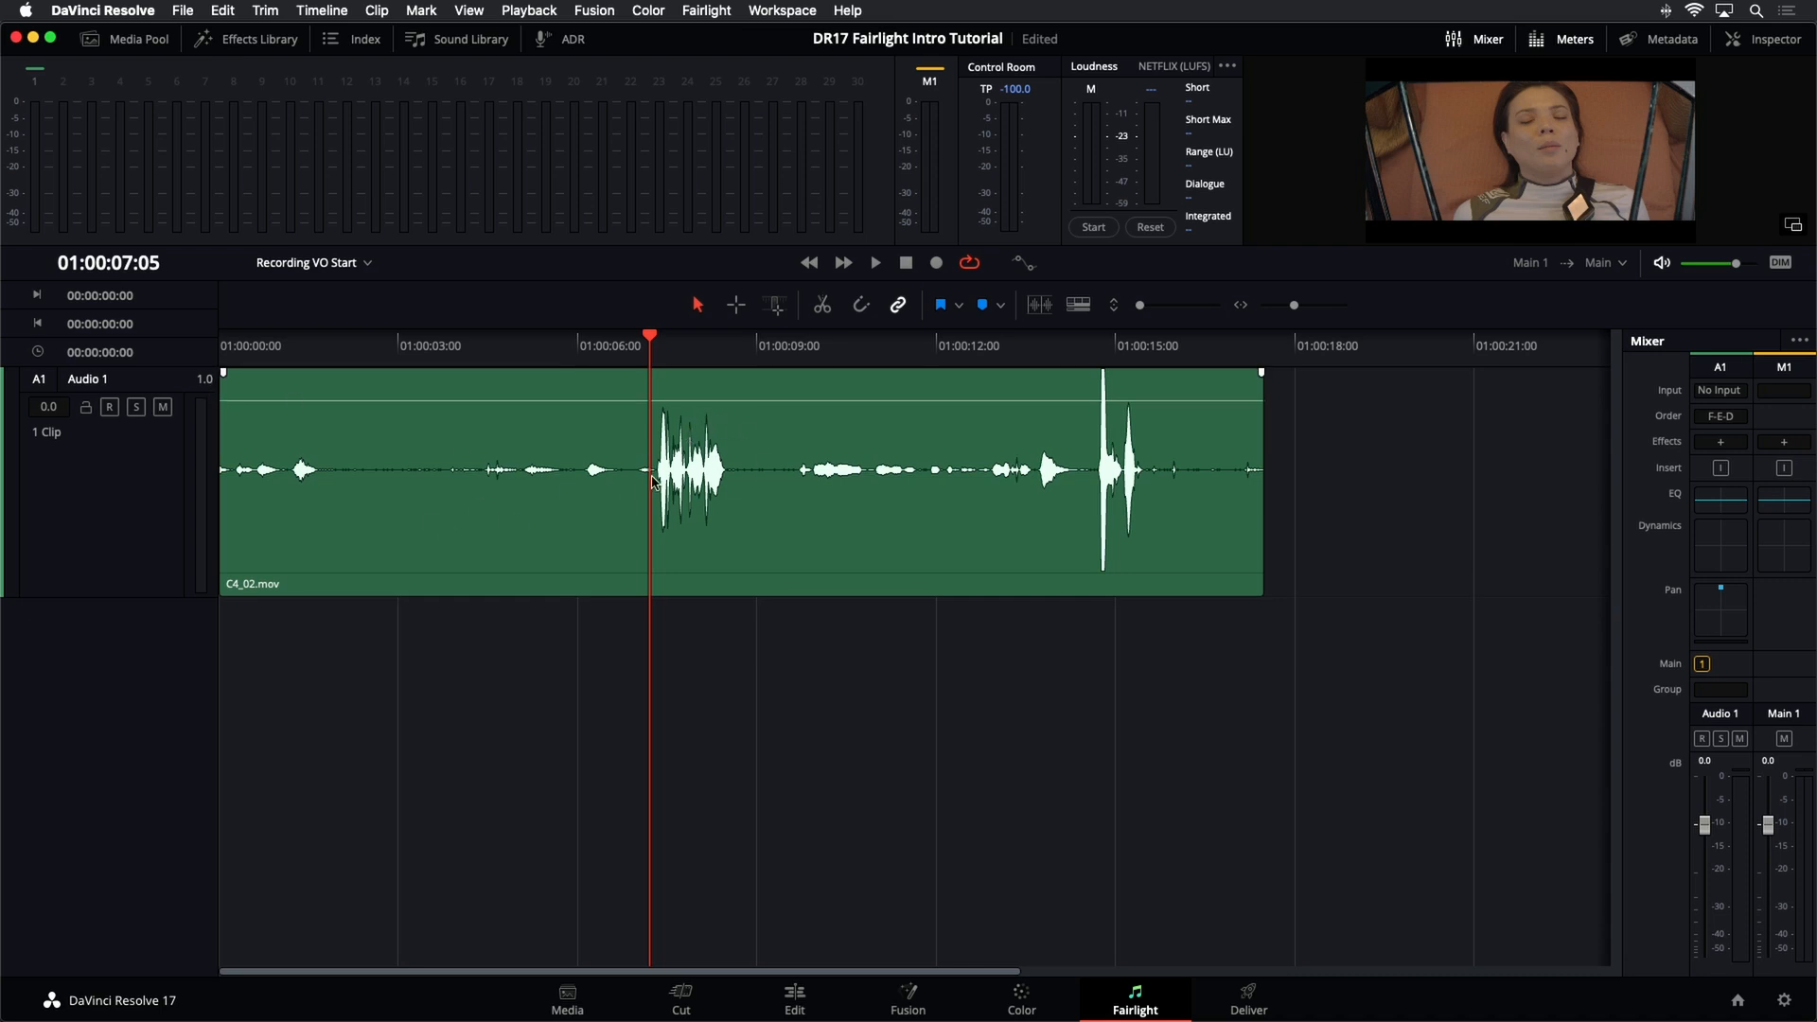
left_click(616, 346)
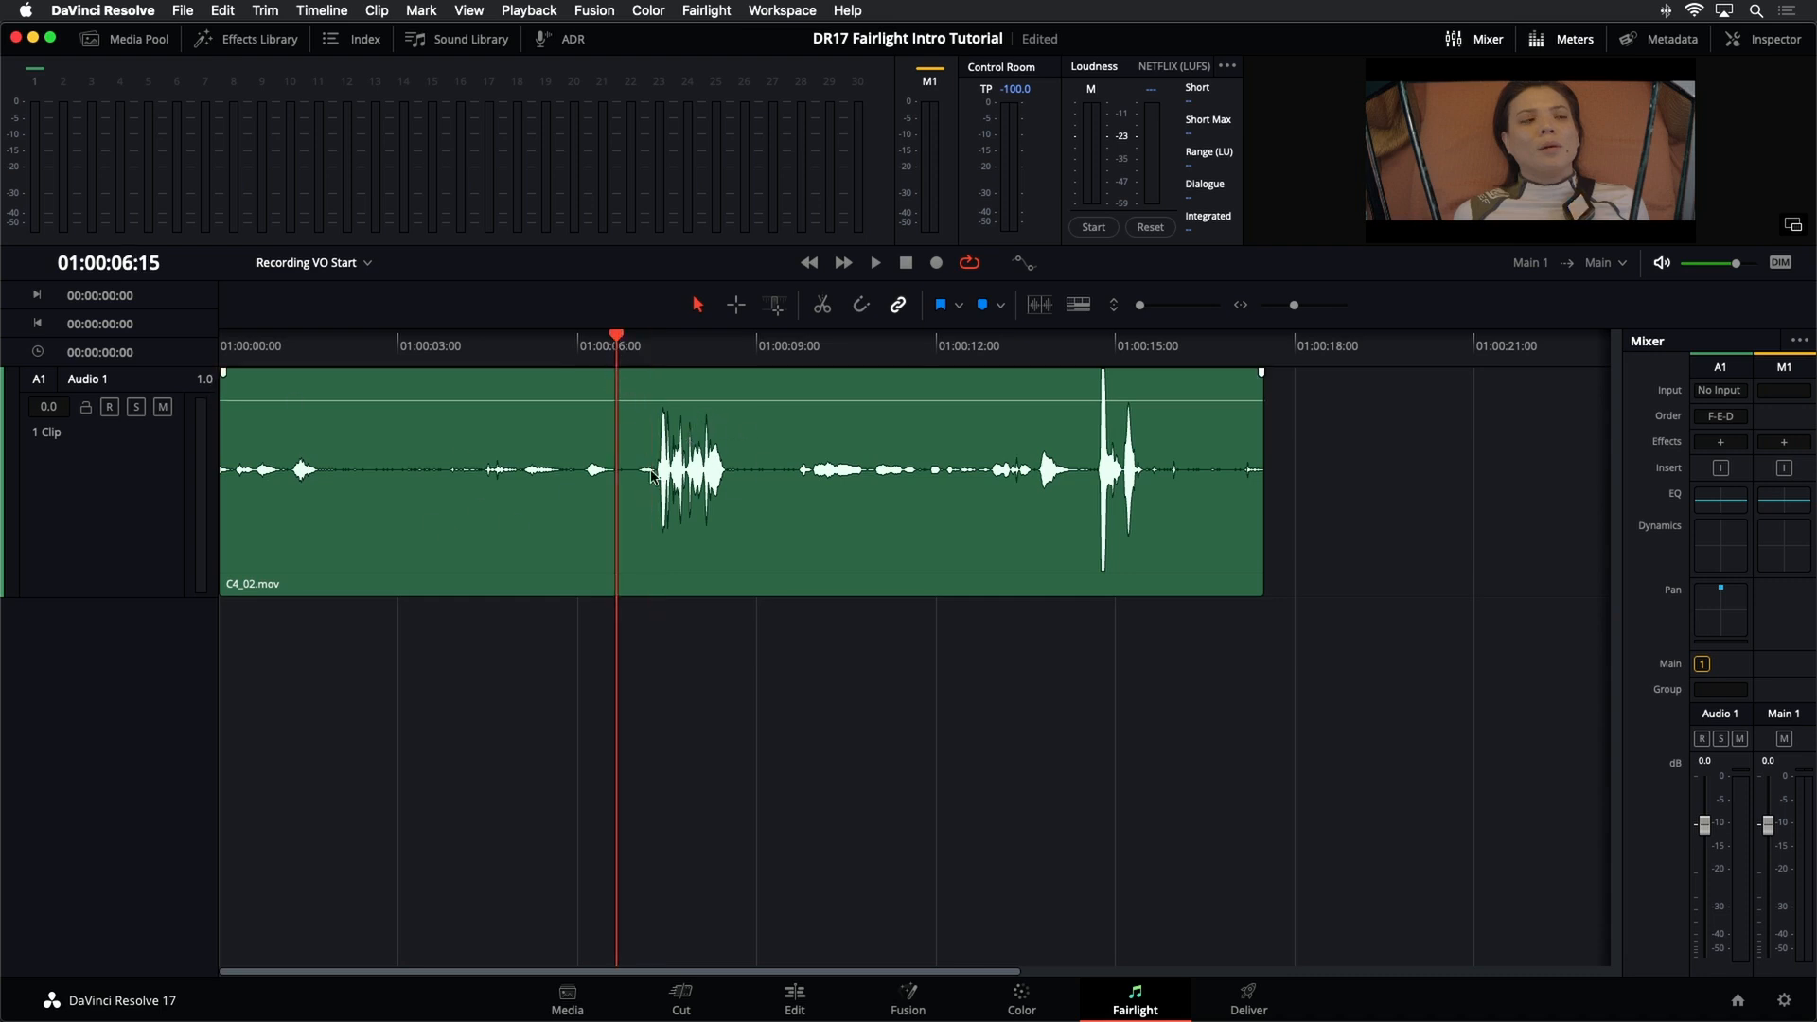
key("space")
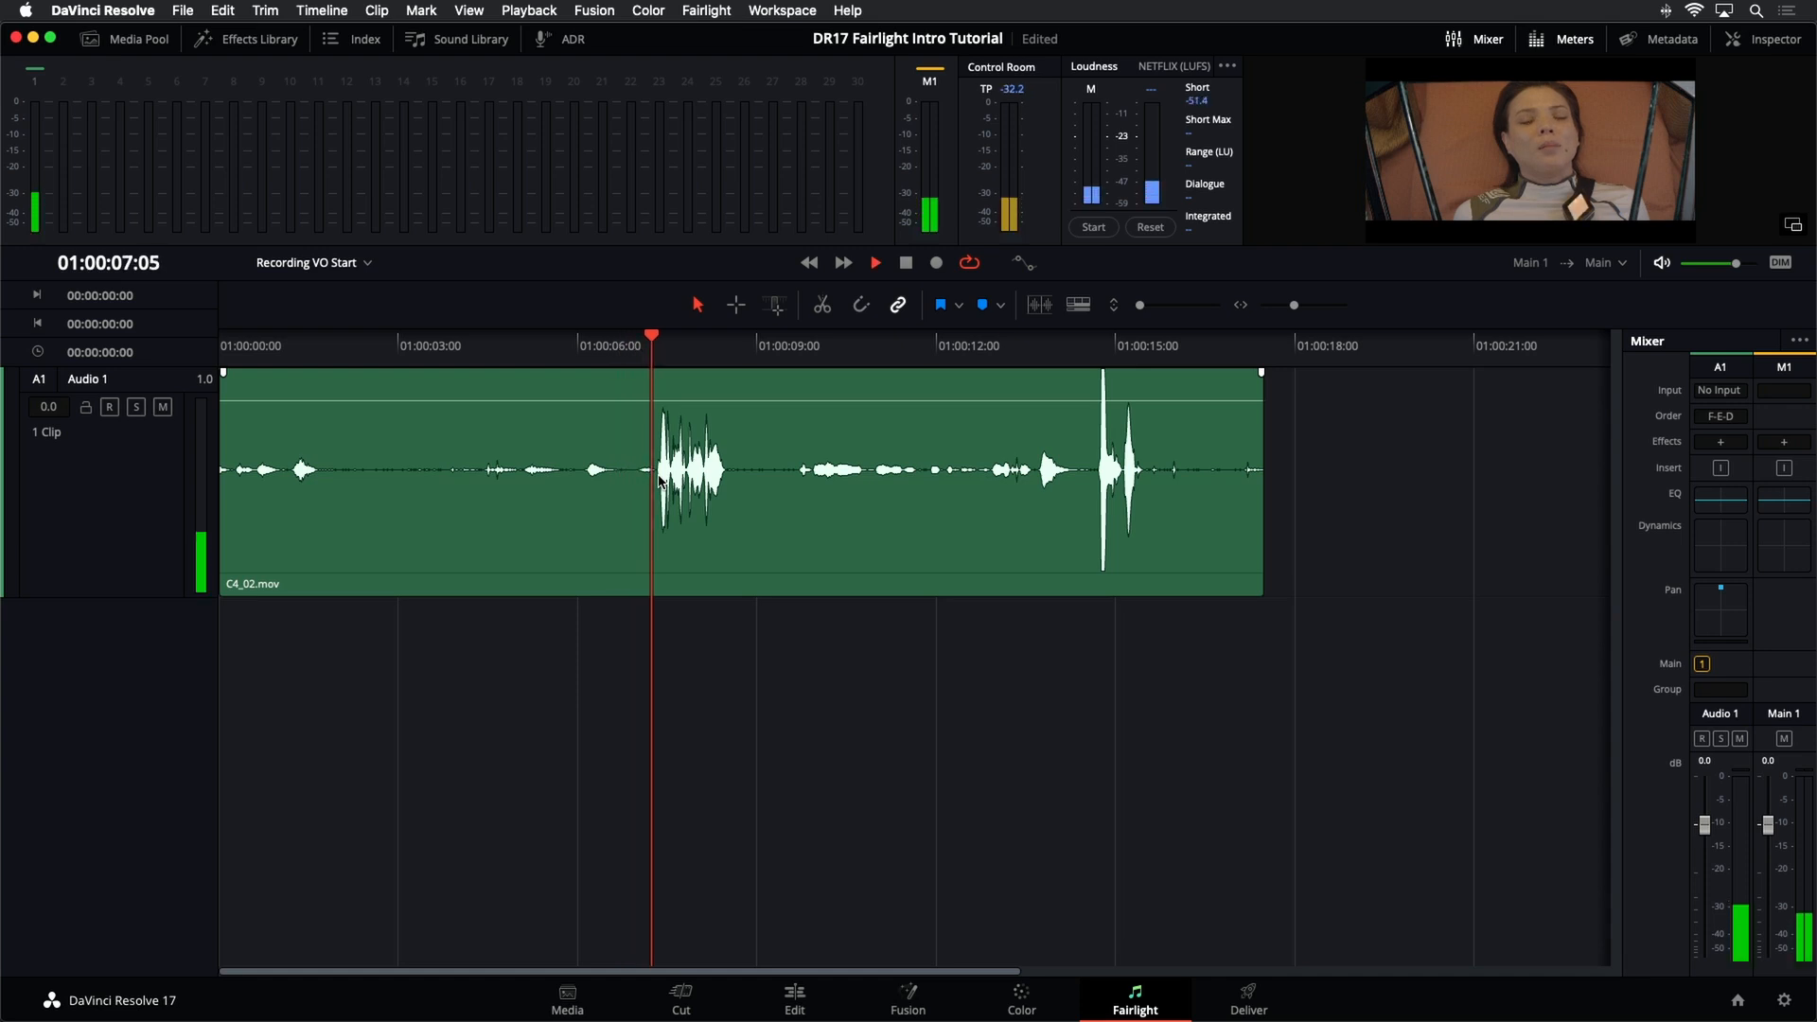
key("space")
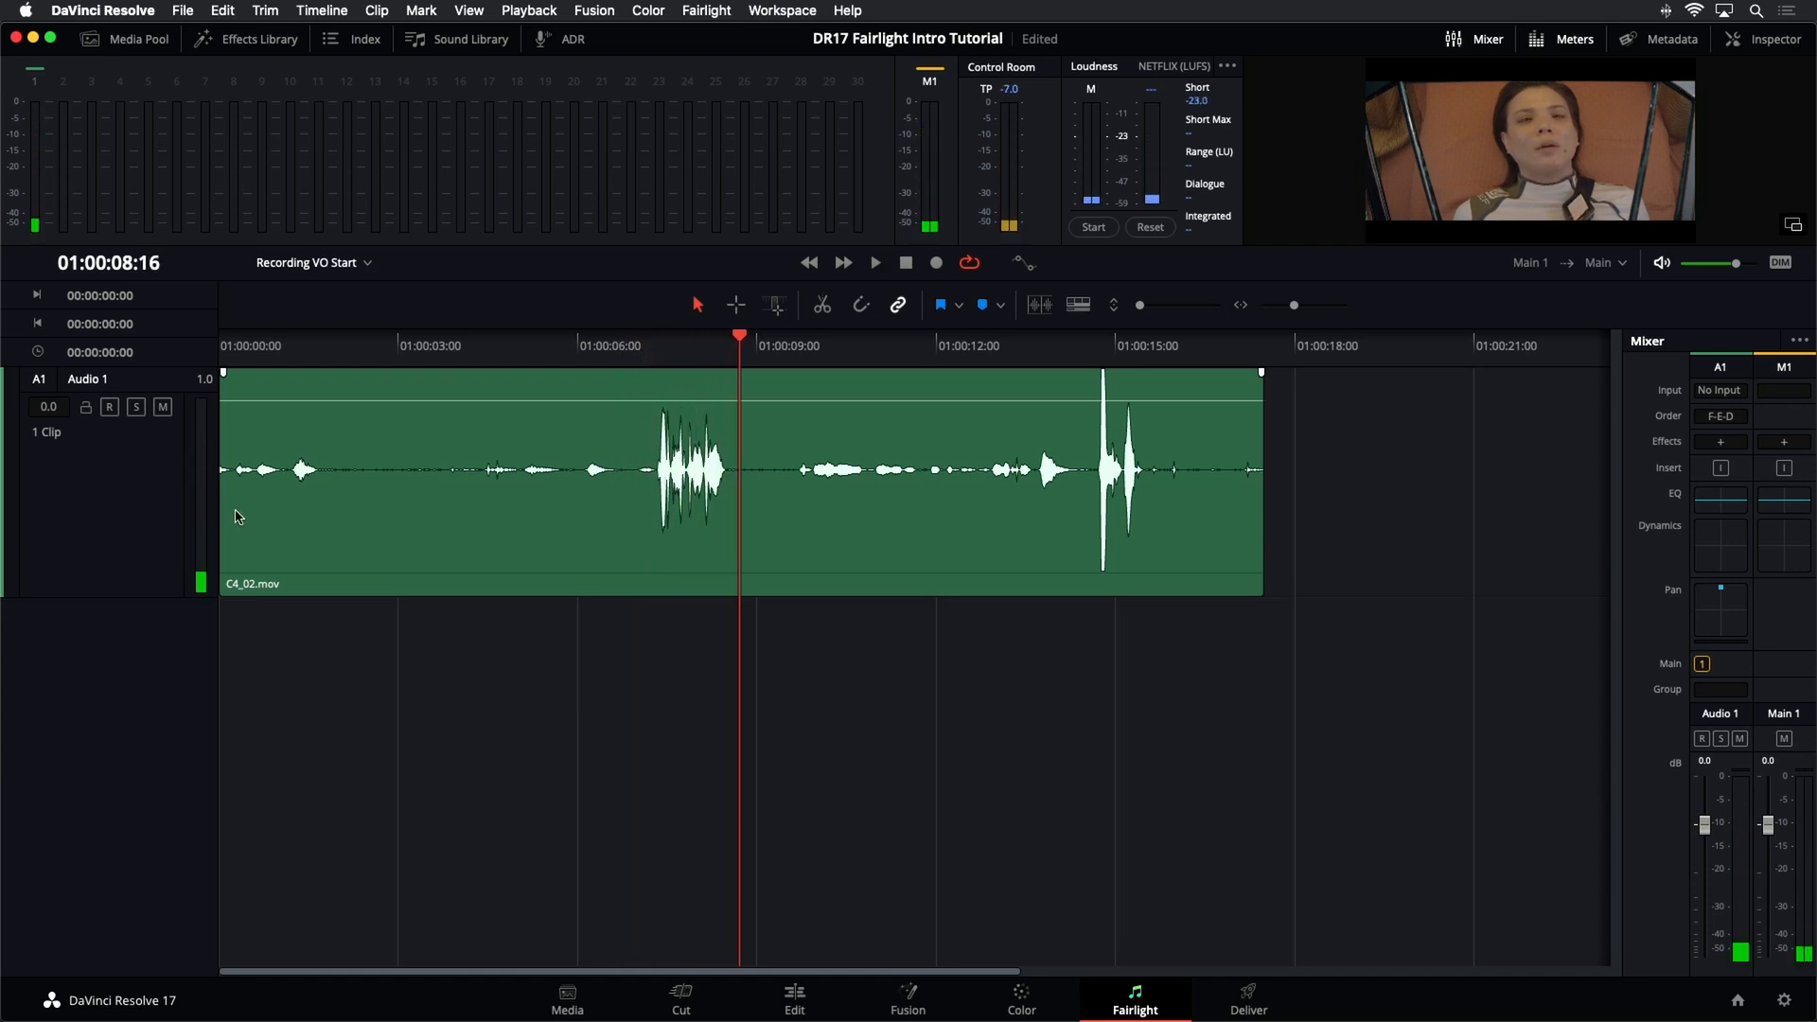
left_click_drag(135, 597, 143, 541)
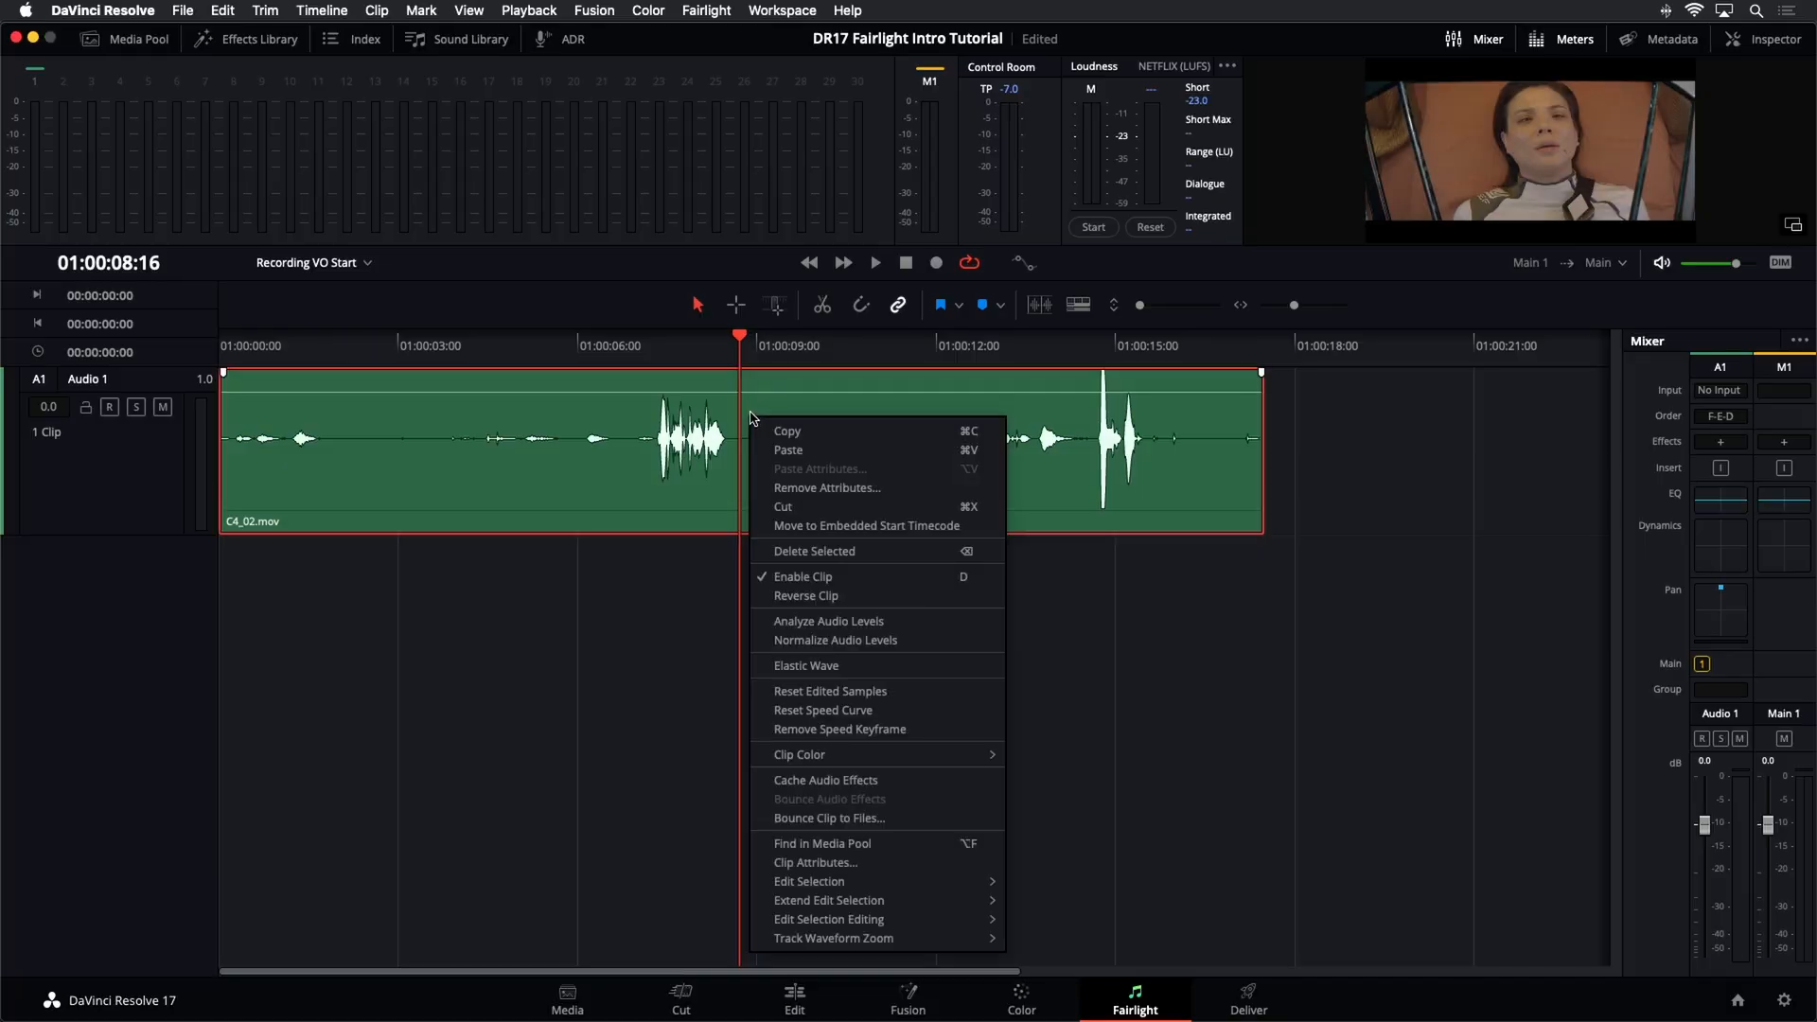
- Change the source channel of the C4_02.mov clip to Embedded Channel 5 in its clip attributes
left_click(779, 863)
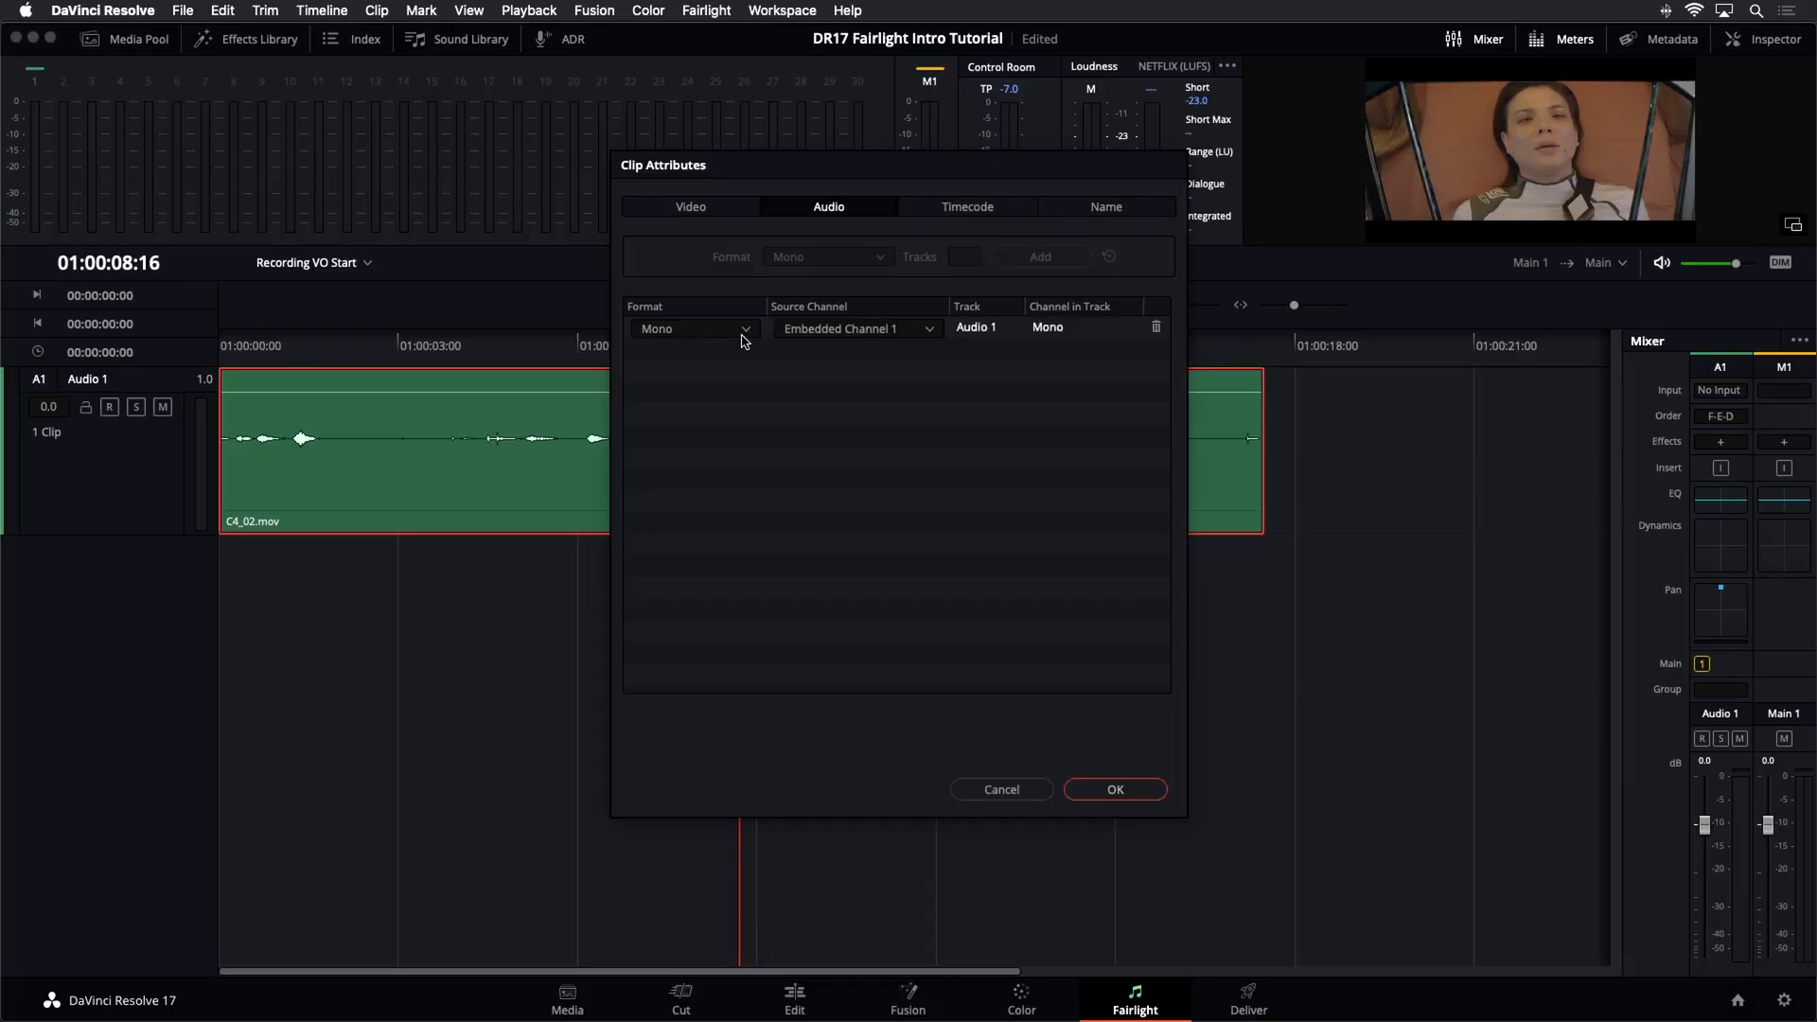
left_click(904, 336)
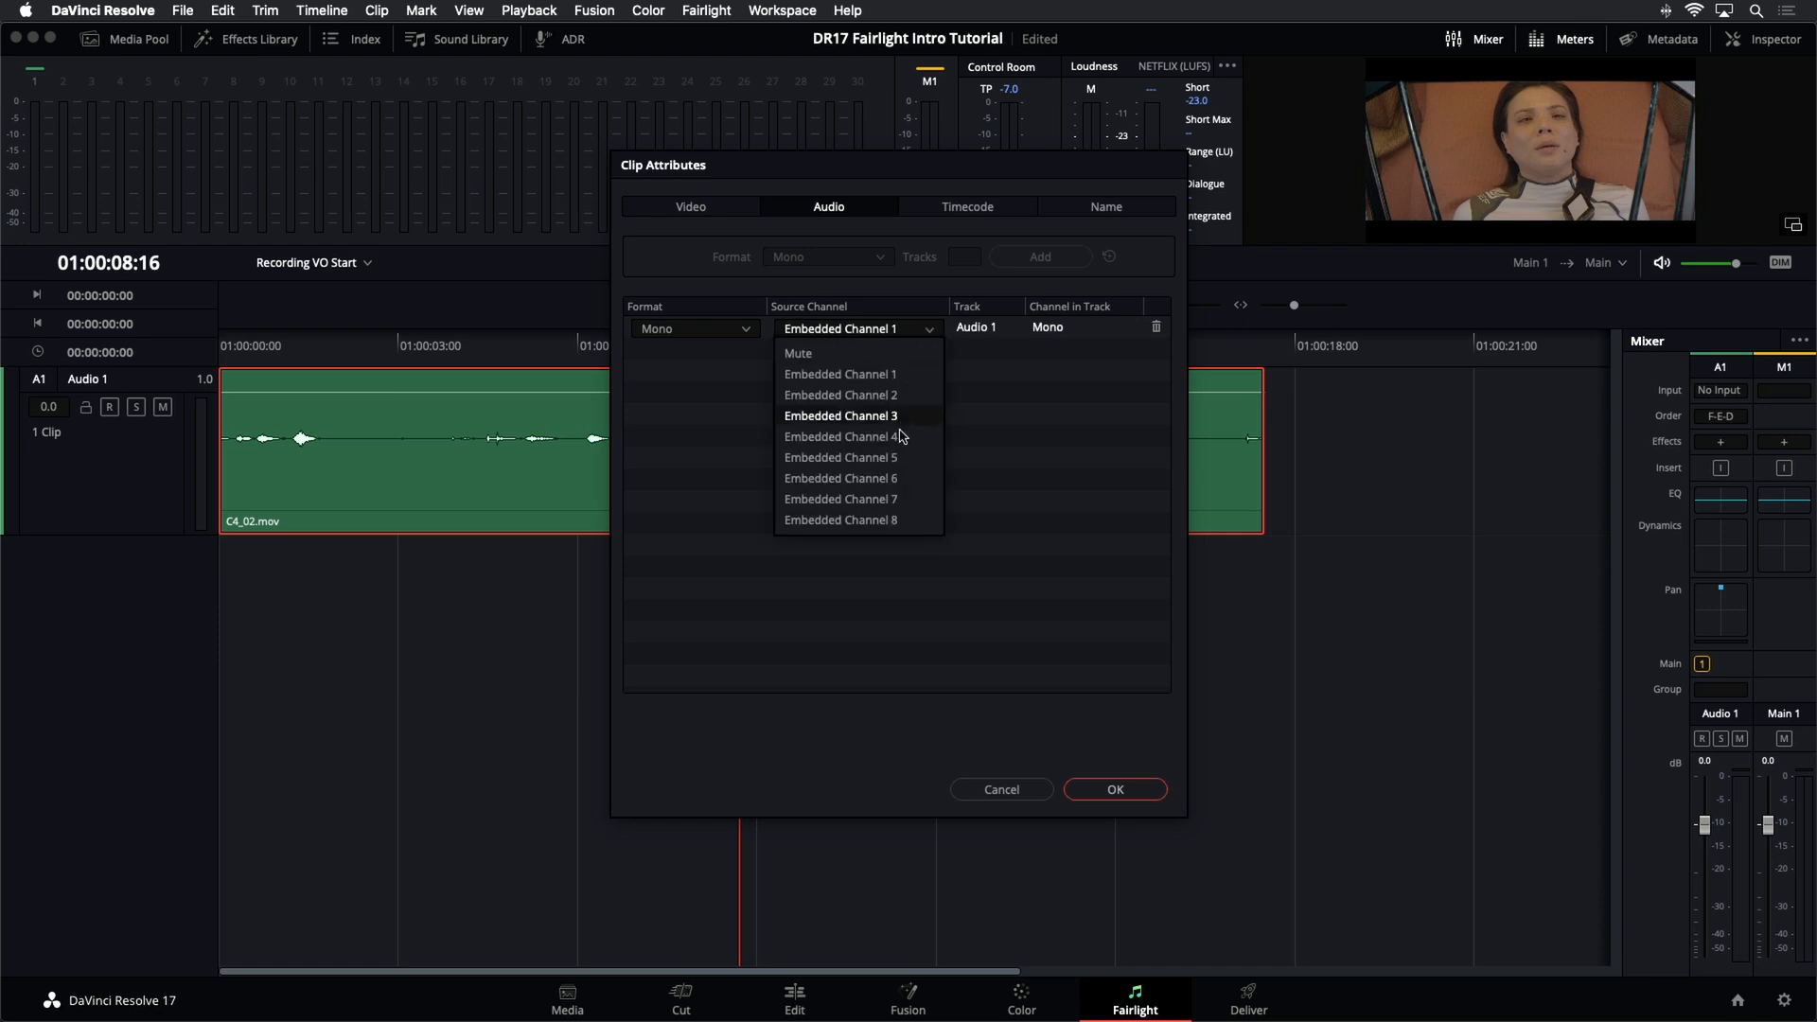
left_click(901, 459)
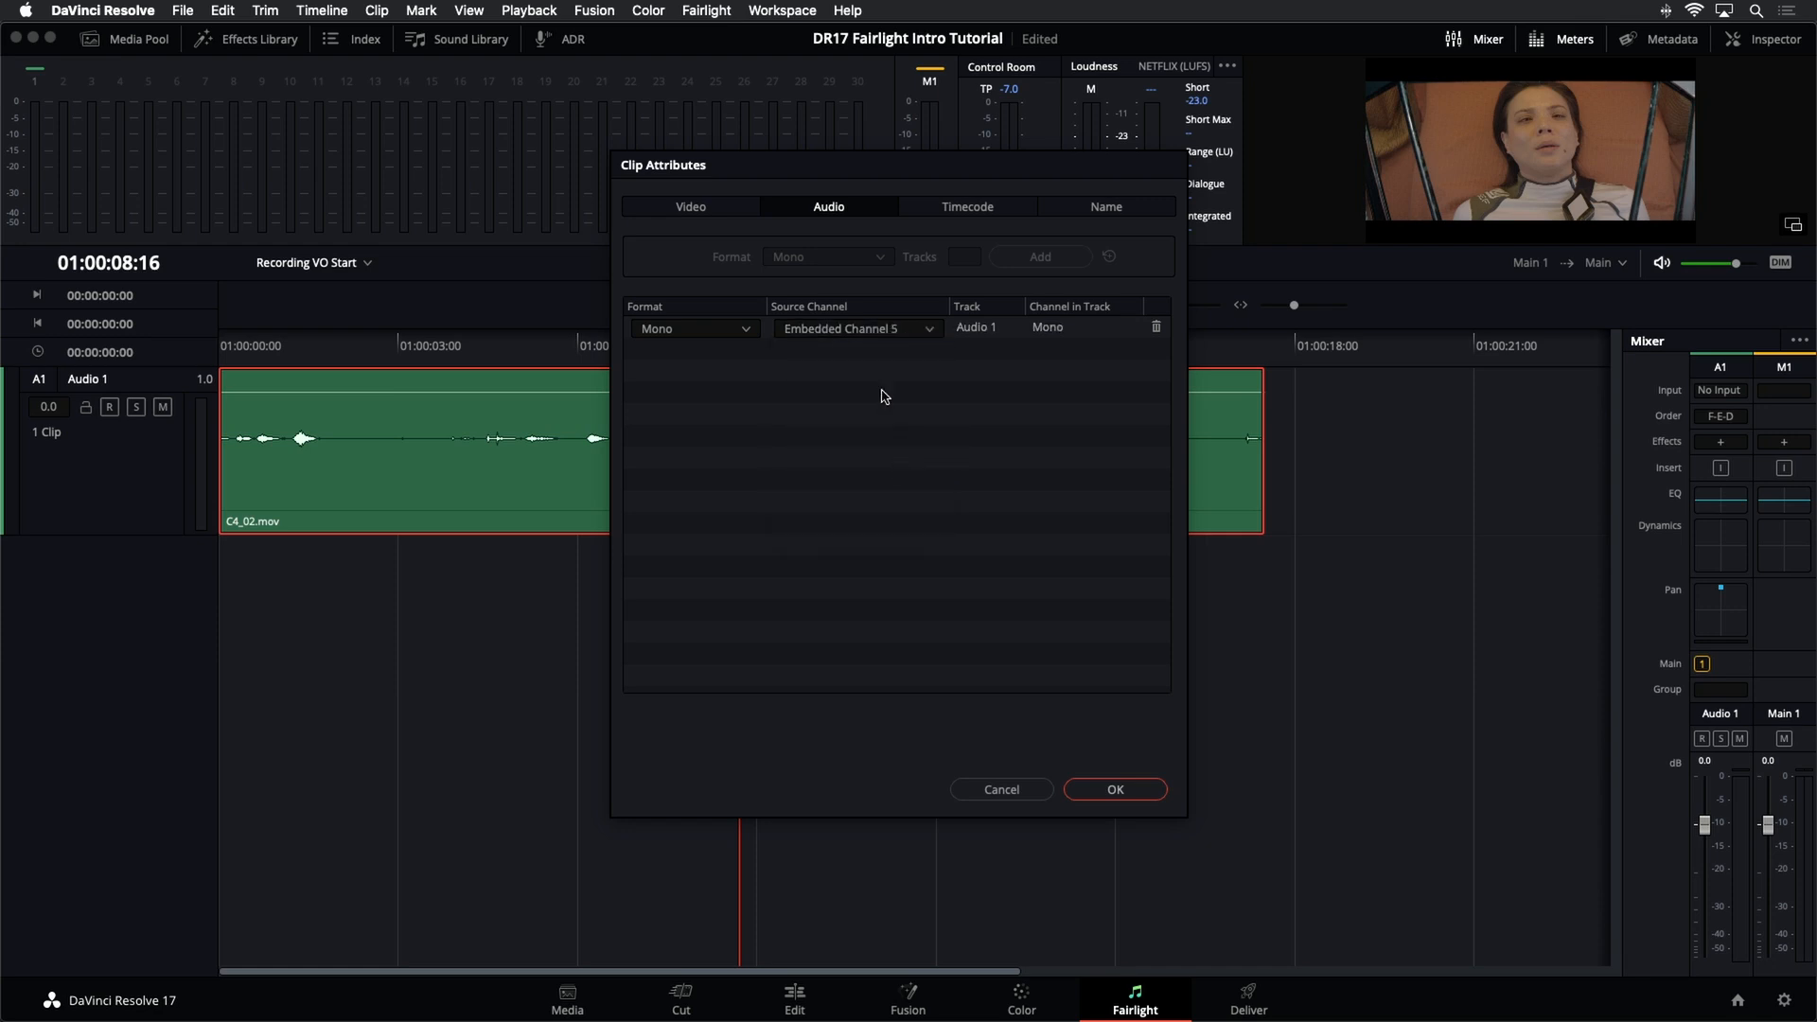
left_click(1116, 790)
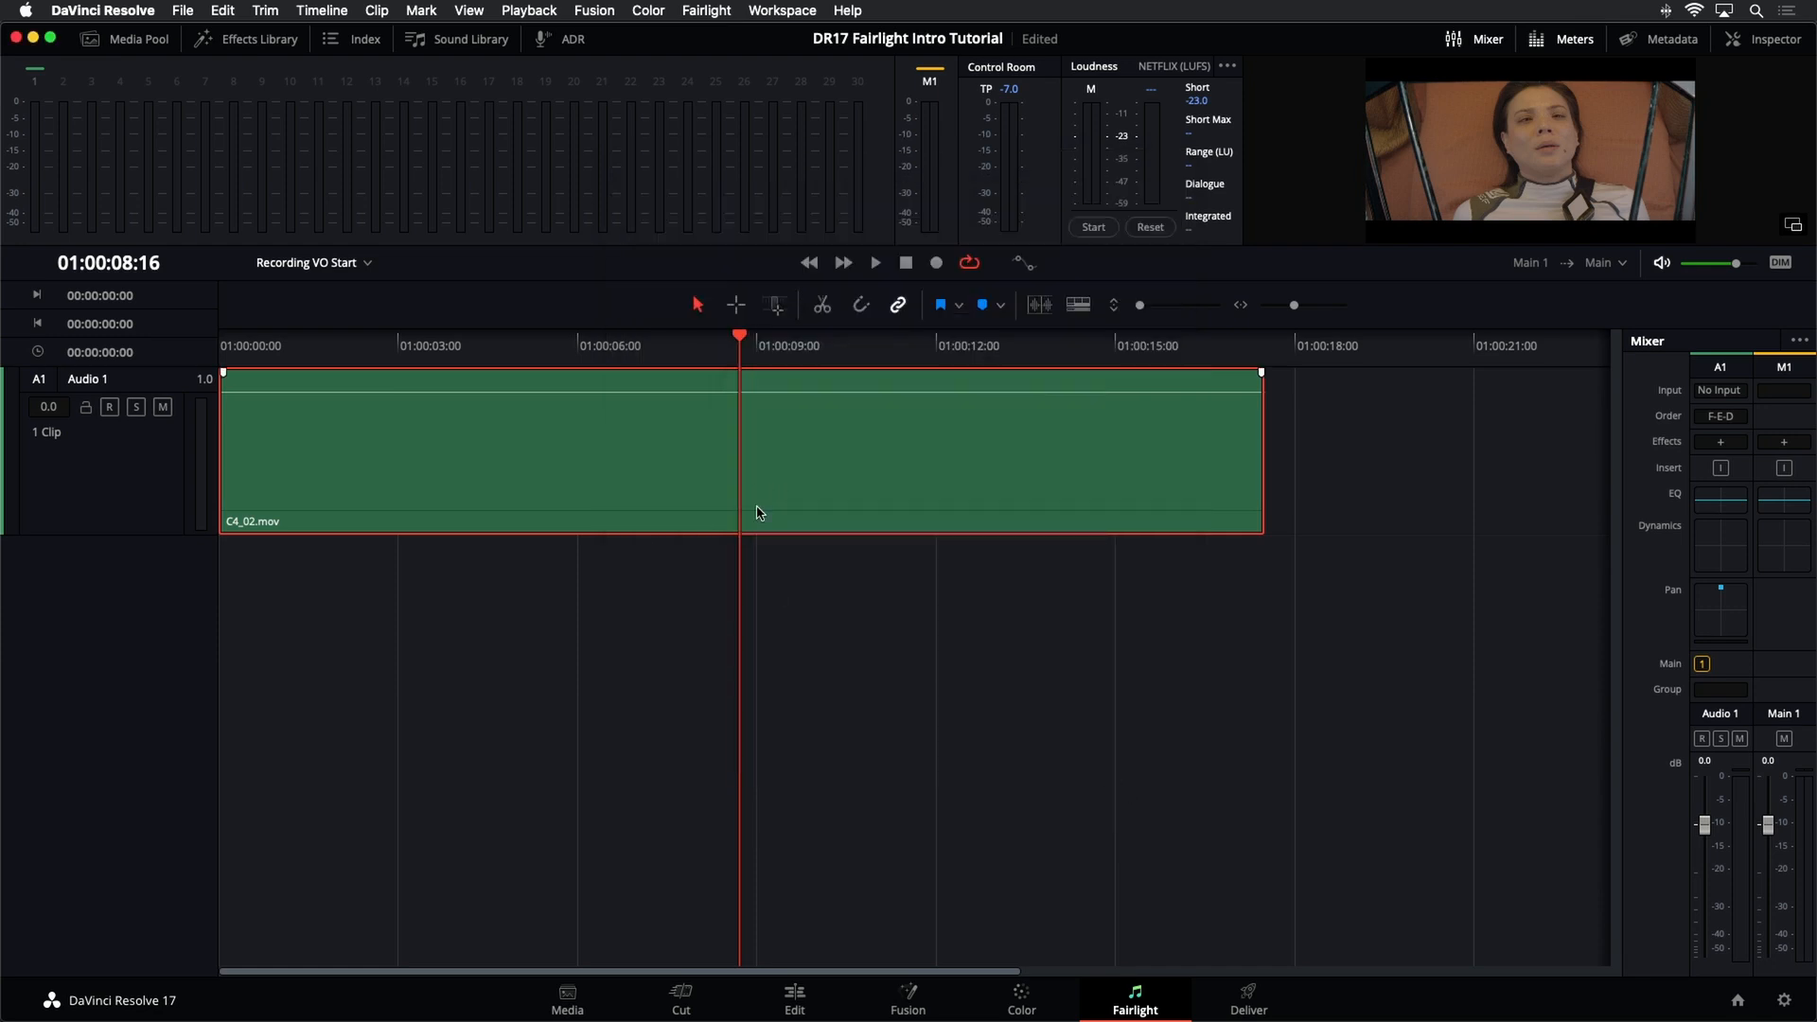
- Switch the C4_02.mov clip's source channel to Embedded Channel 6 in its clip attributes
right_click(788, 416)
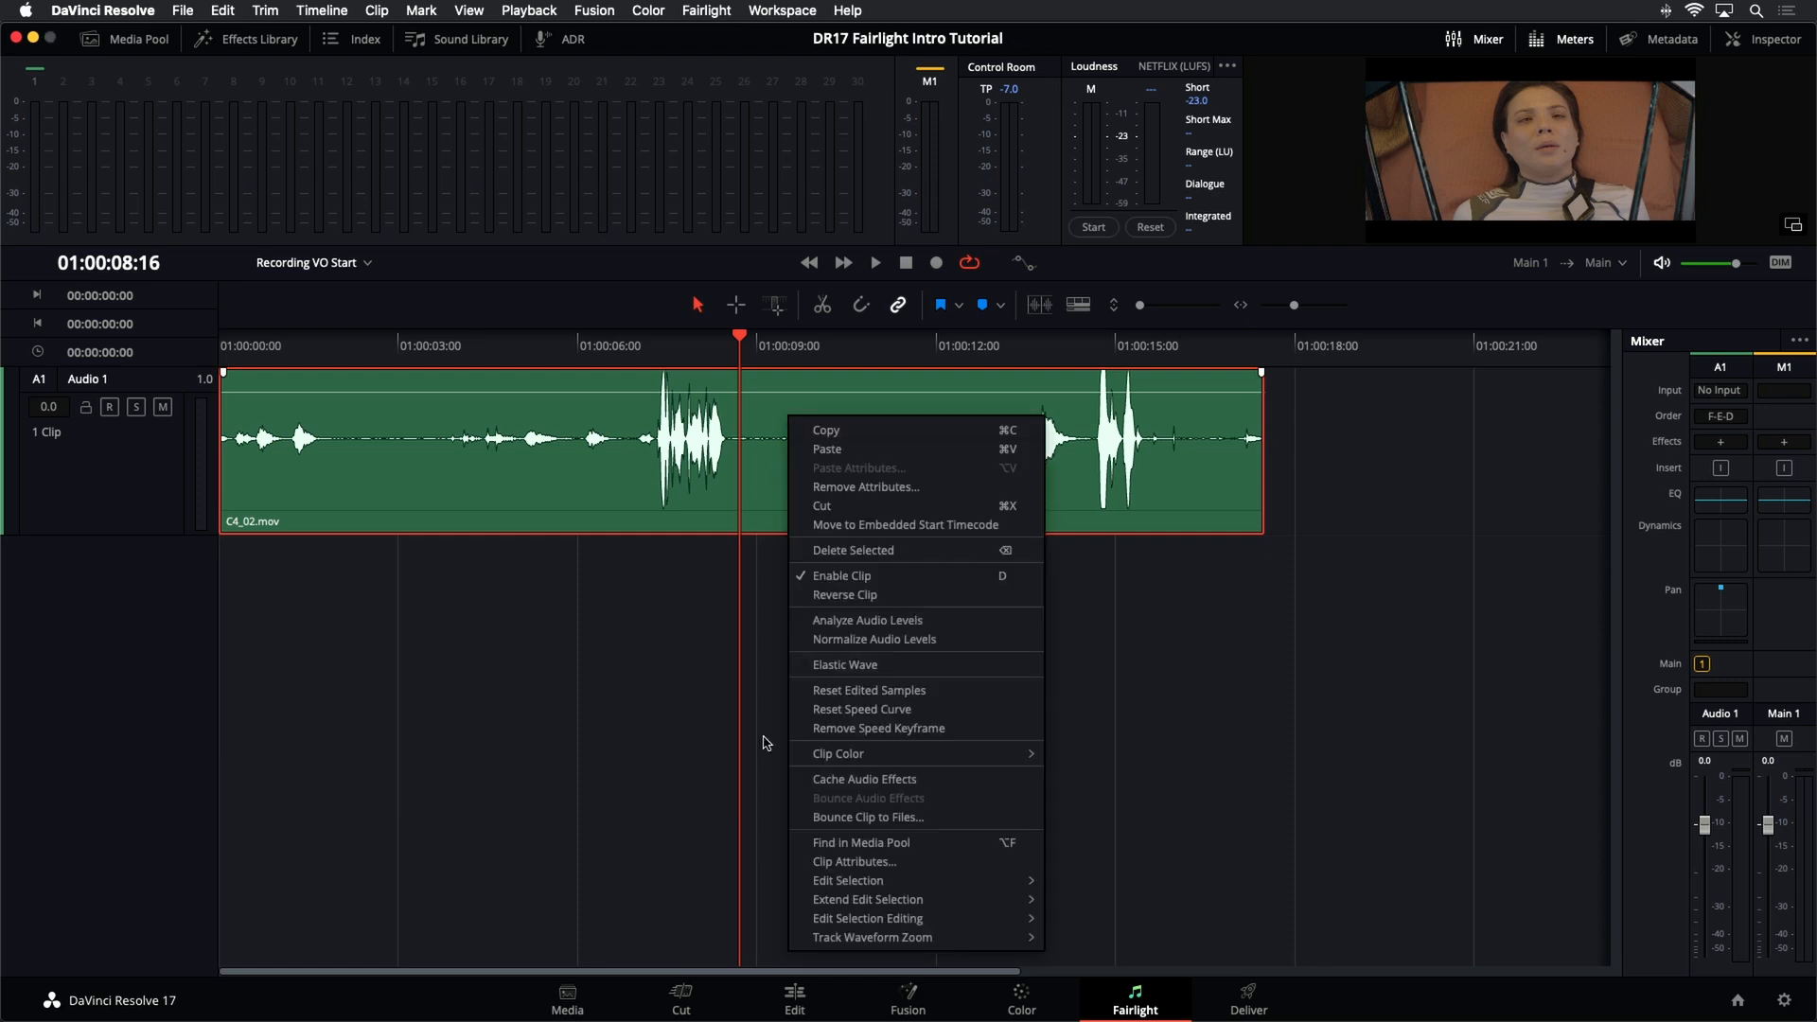
left_click(821, 861)
left_click(855, 331)
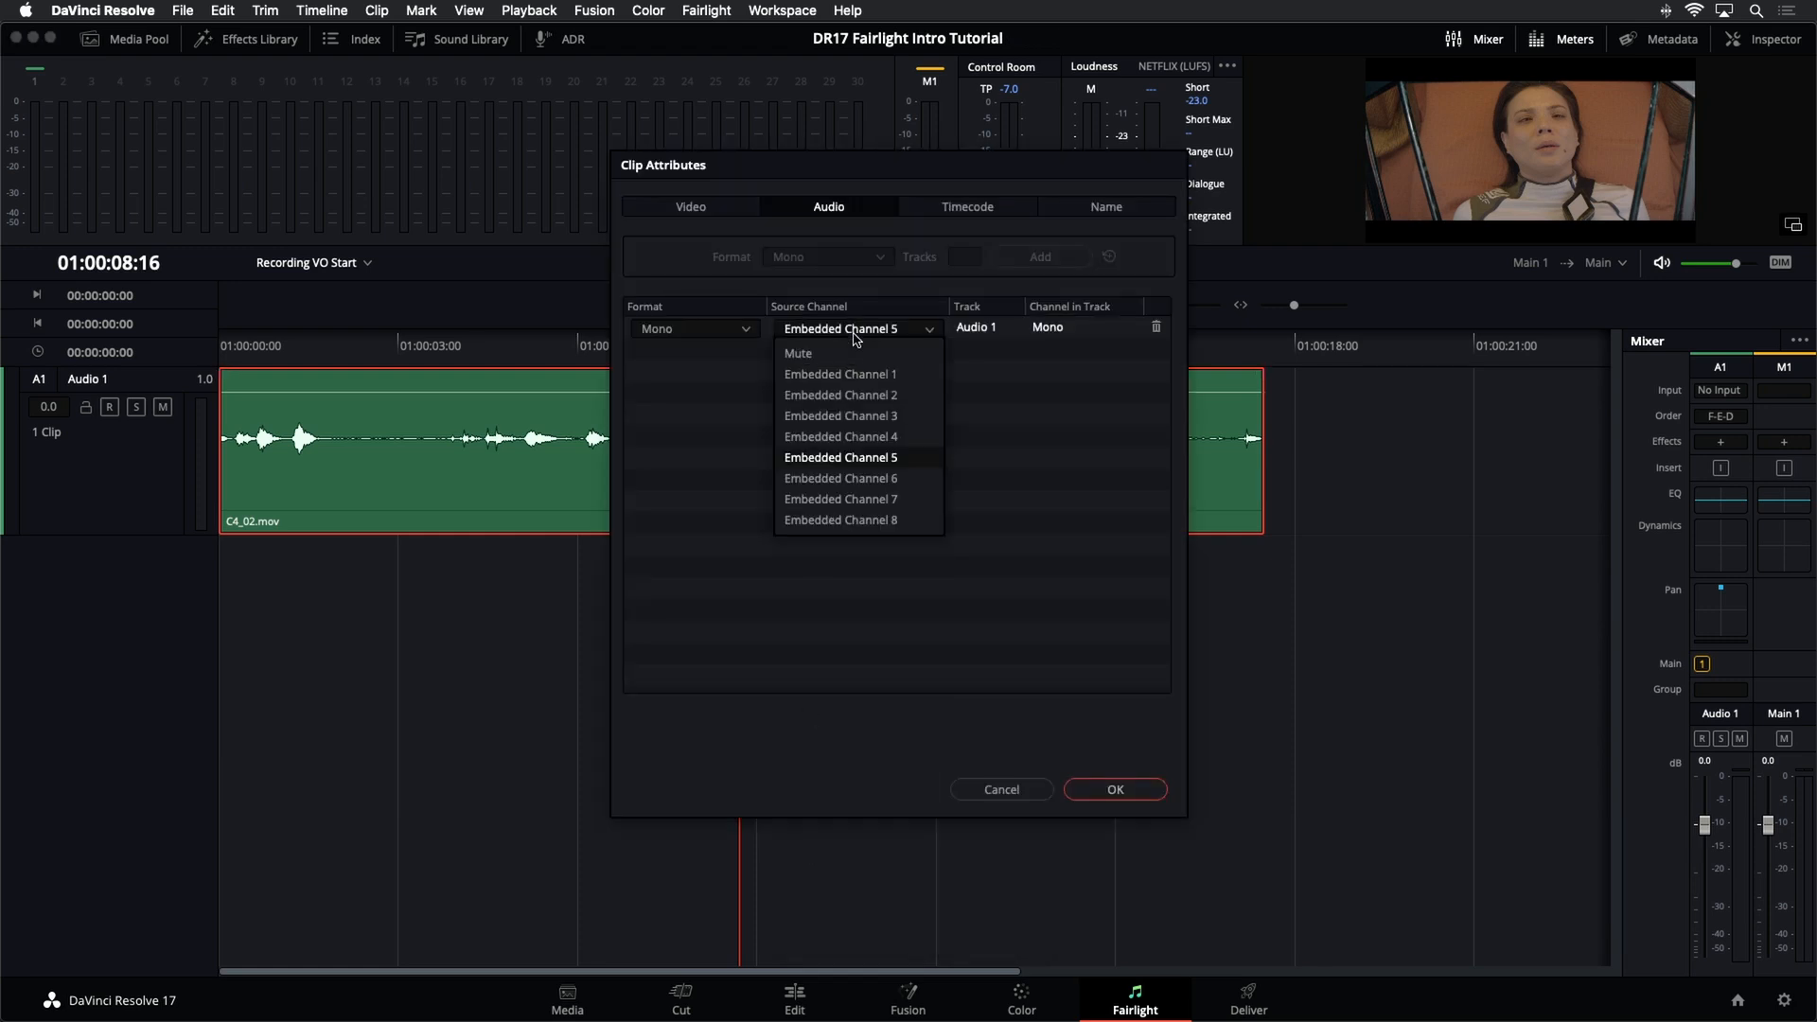
left_click(852, 477)
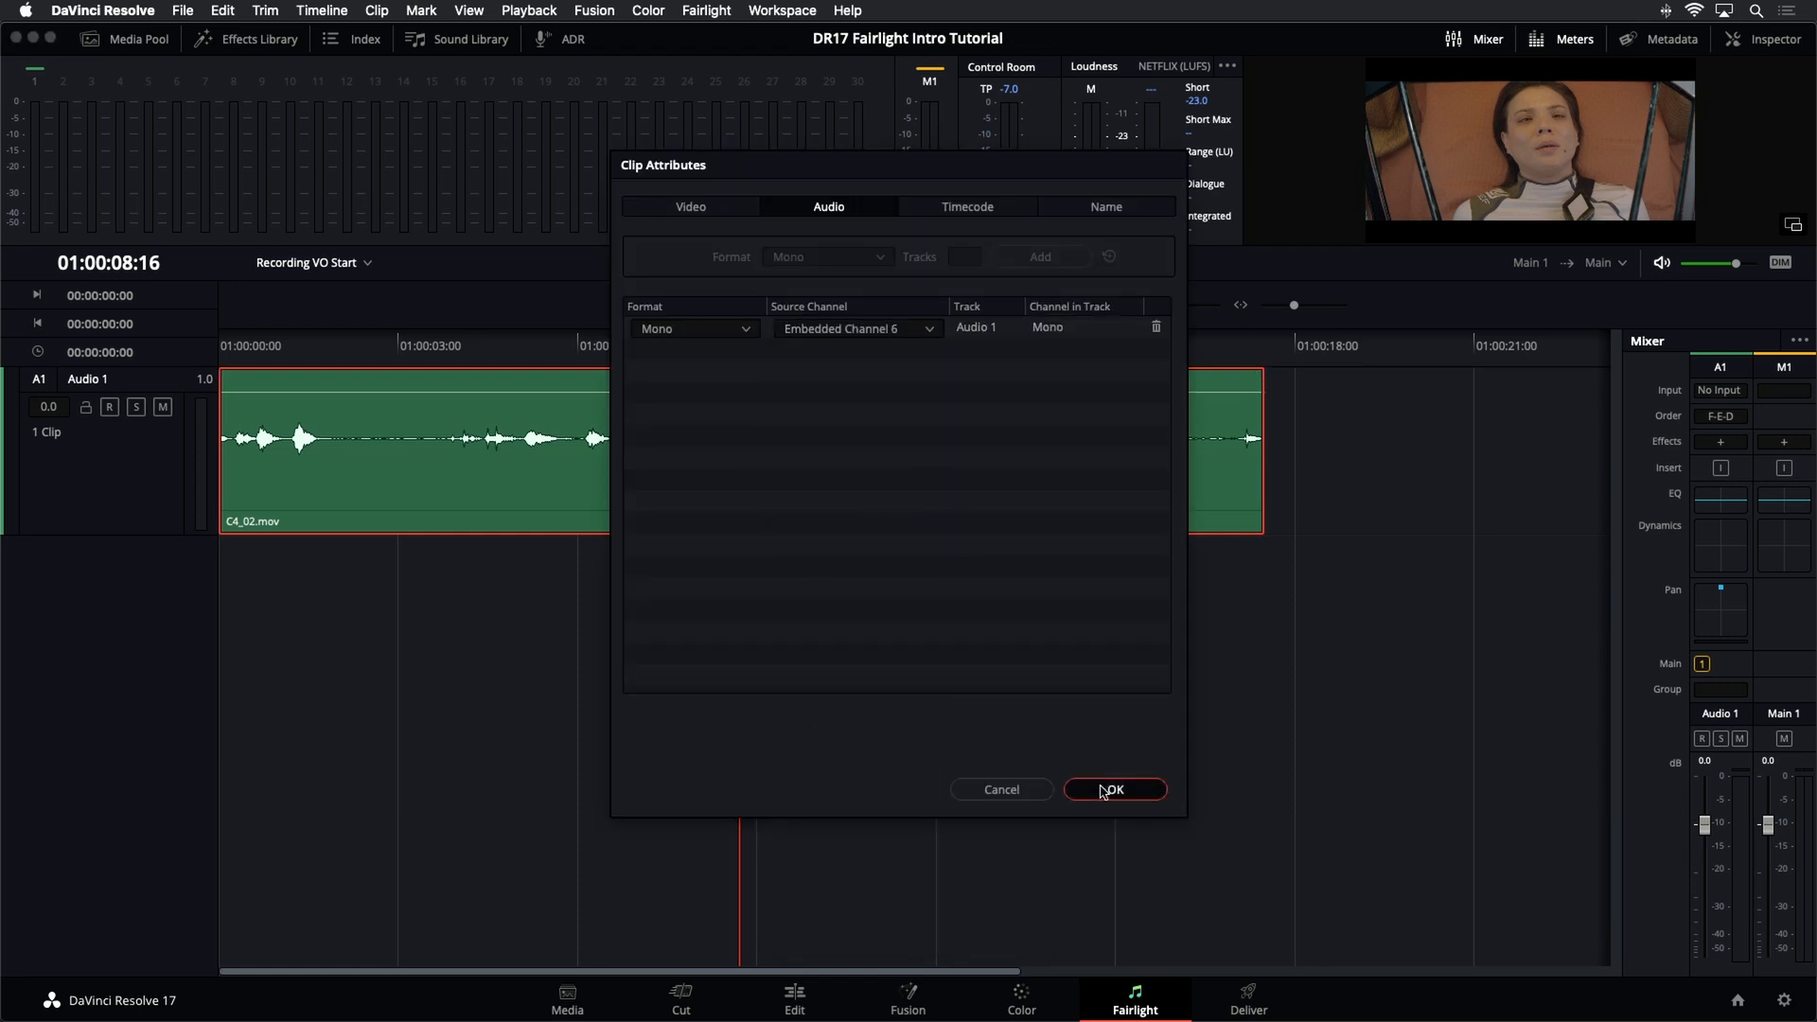
left_click(1103, 791)
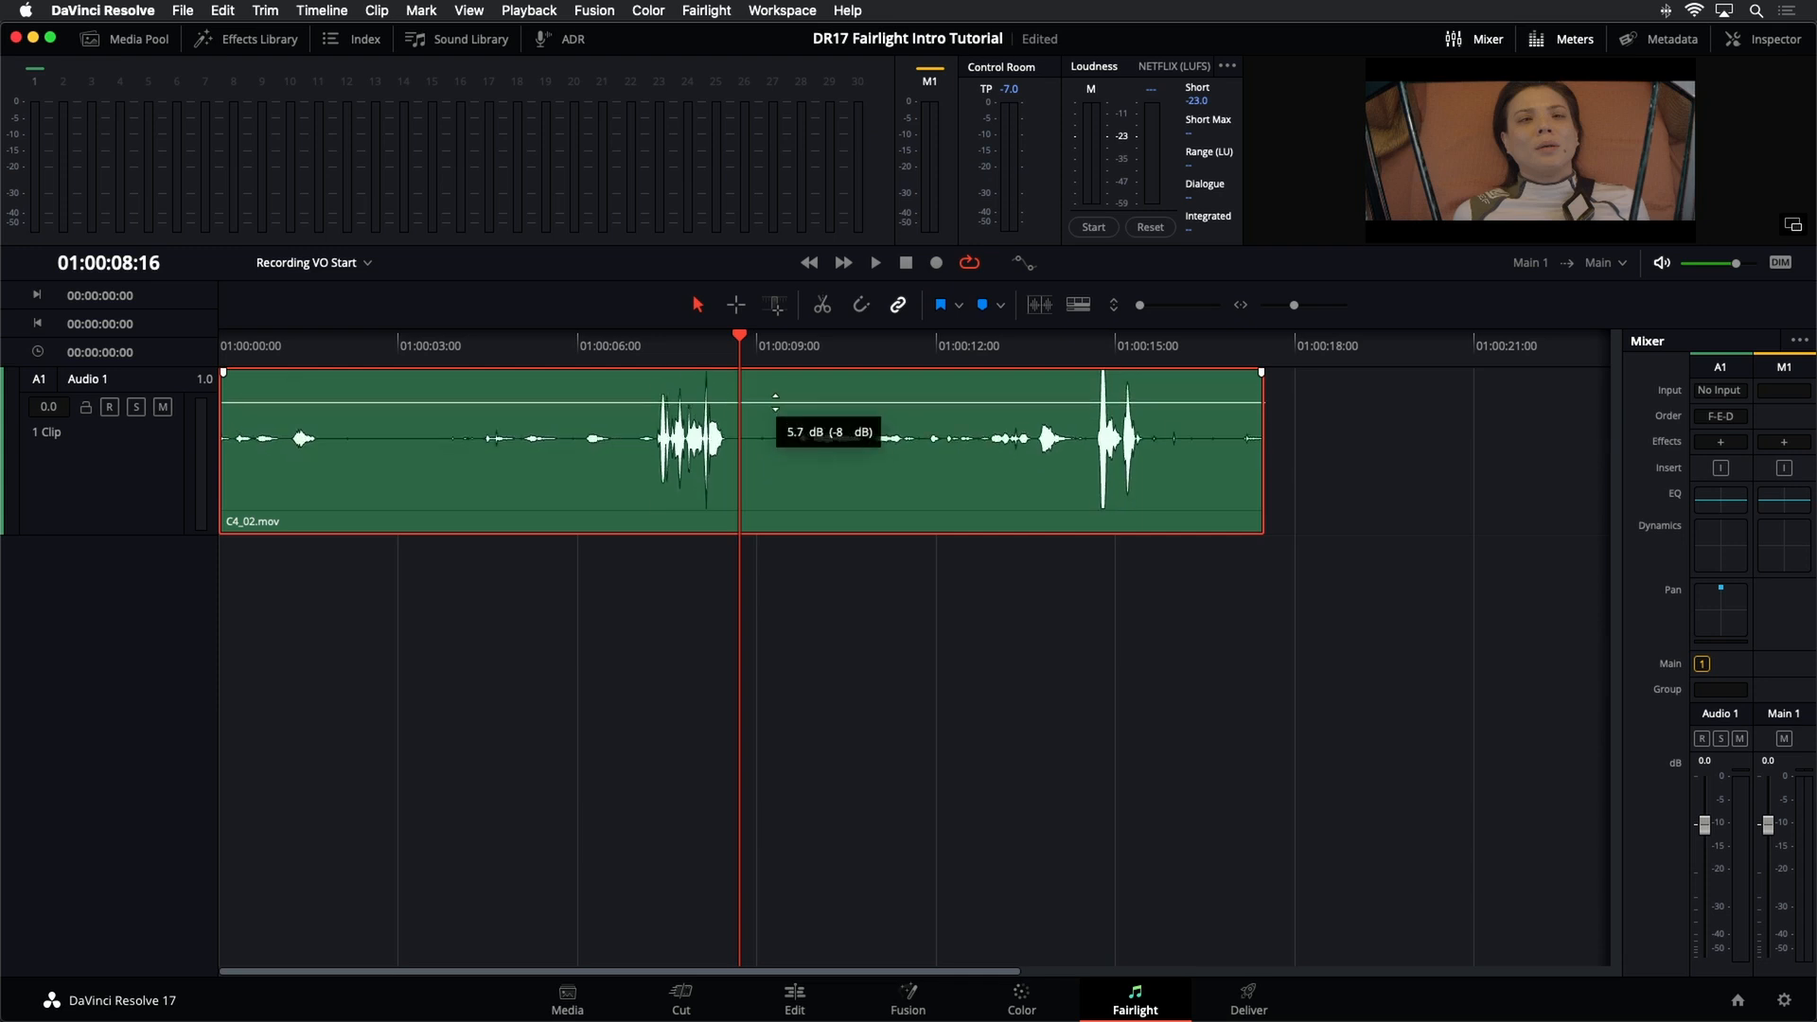
- Listen to the clip's dialogue with Embedded Channel 6 as its source, starting shortly before the first line
left_click(625, 337)
key("space")
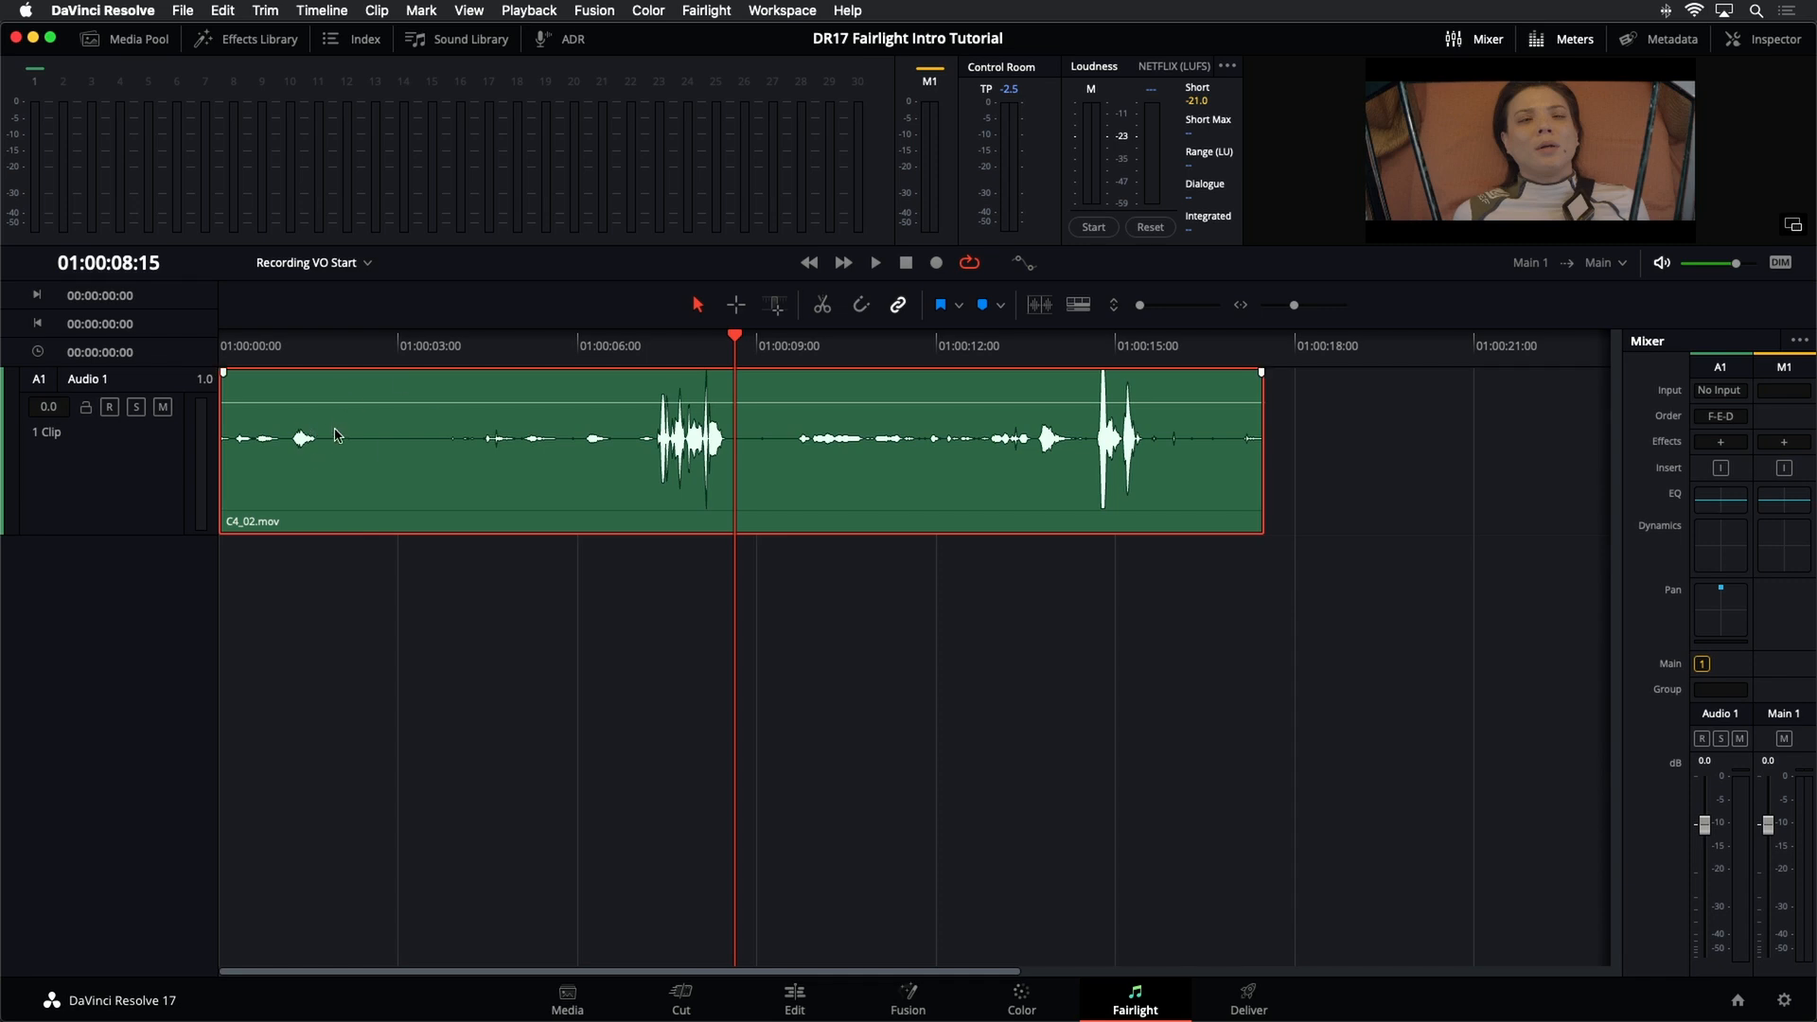
right_click(340, 427)
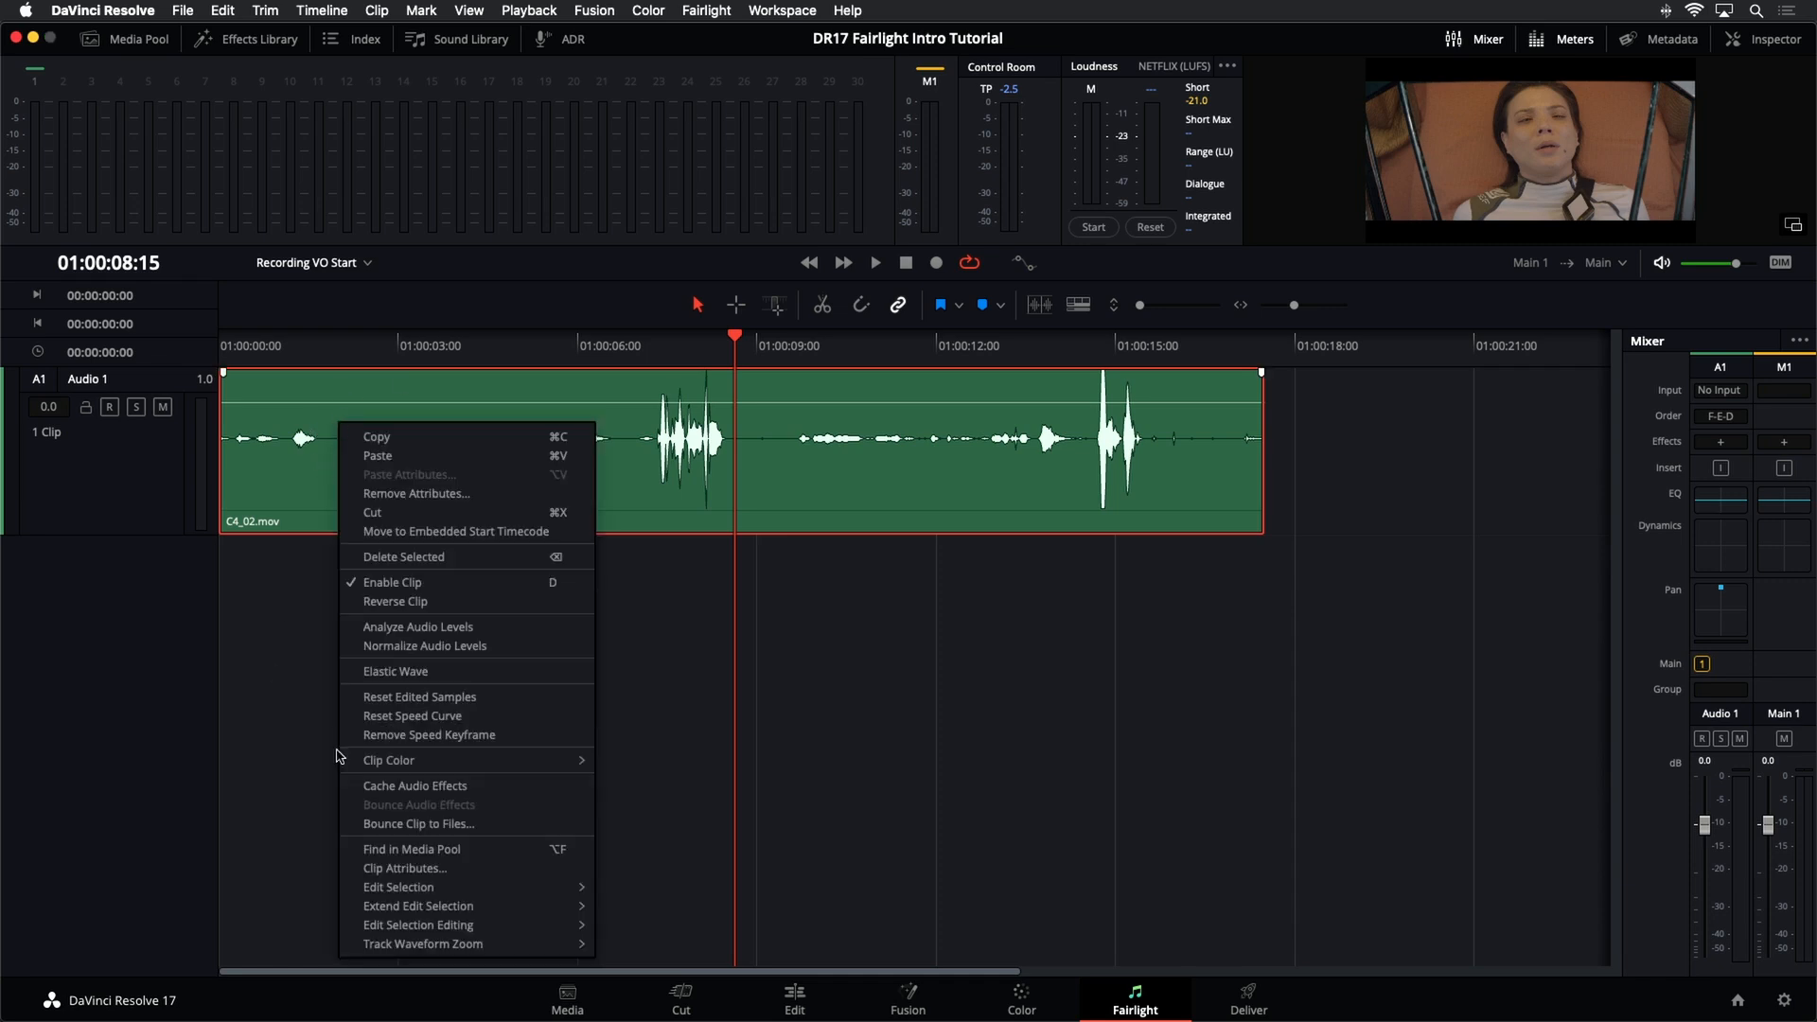
left_click(146, 502)
- Change the track type of Audio 1 to Adaptive with 4 channels
right_click(113, 442)
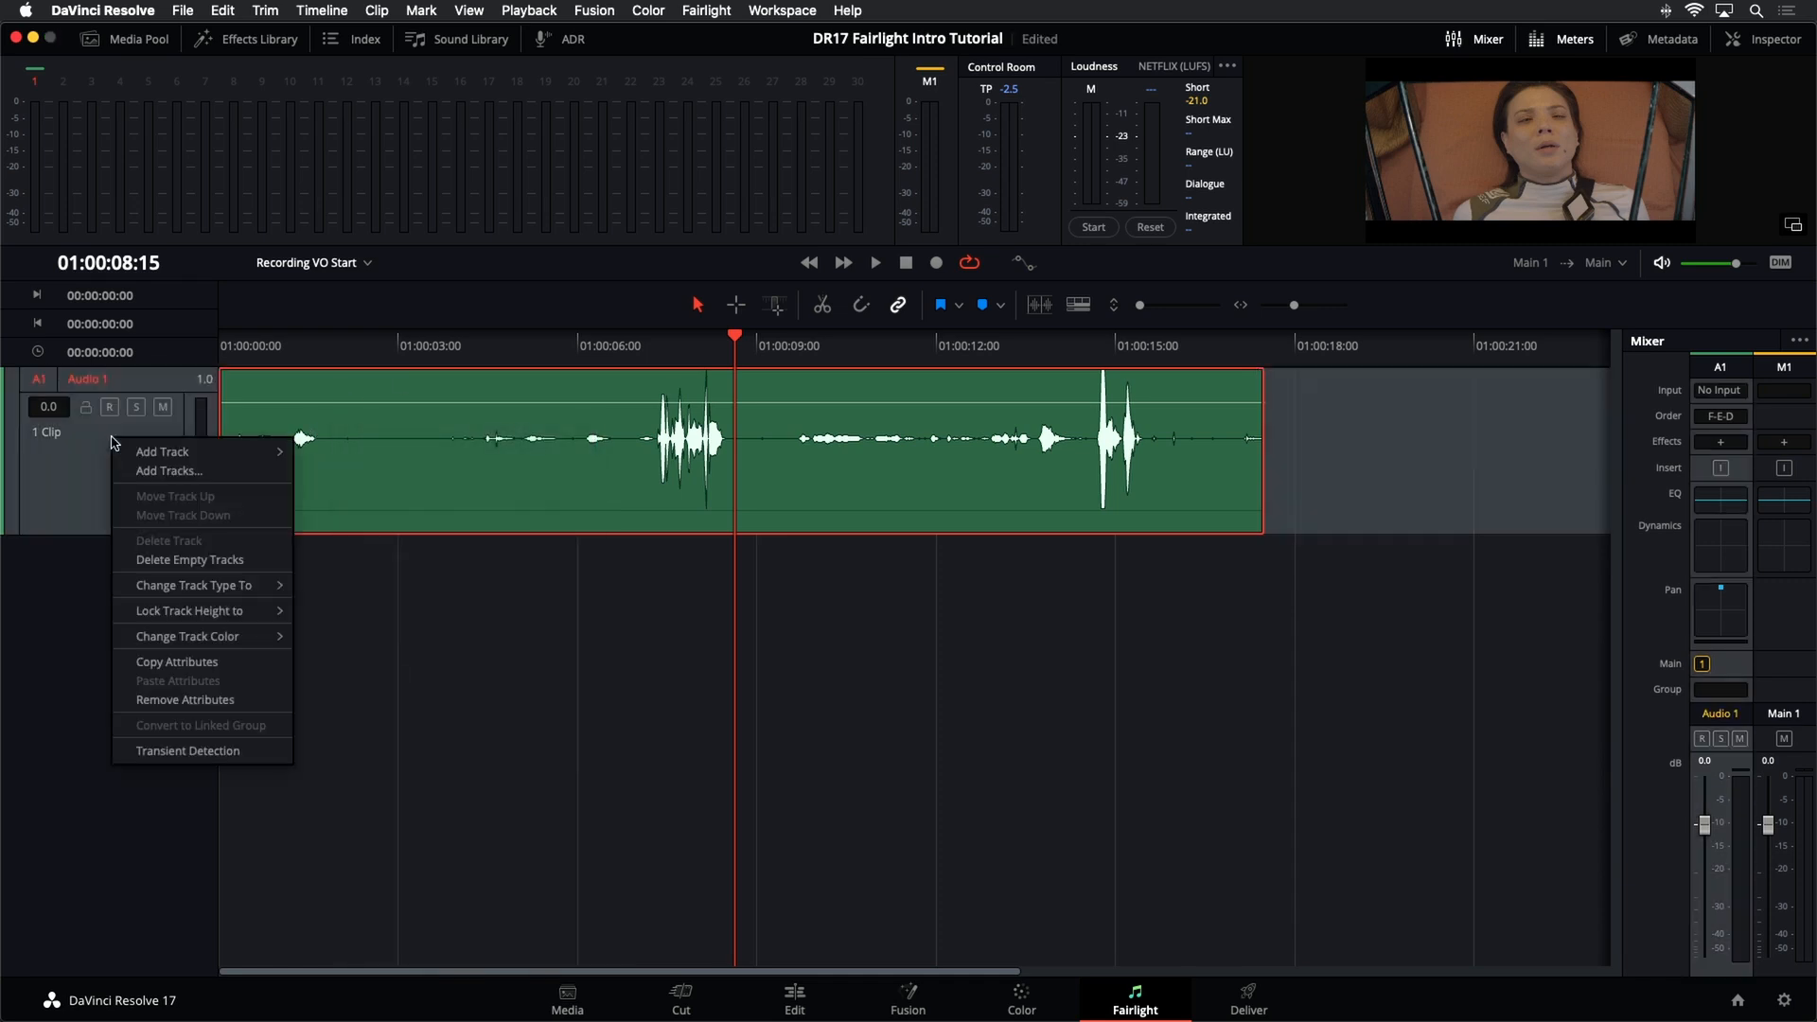
mouse_move(275, 587)
mouse_move(414, 672)
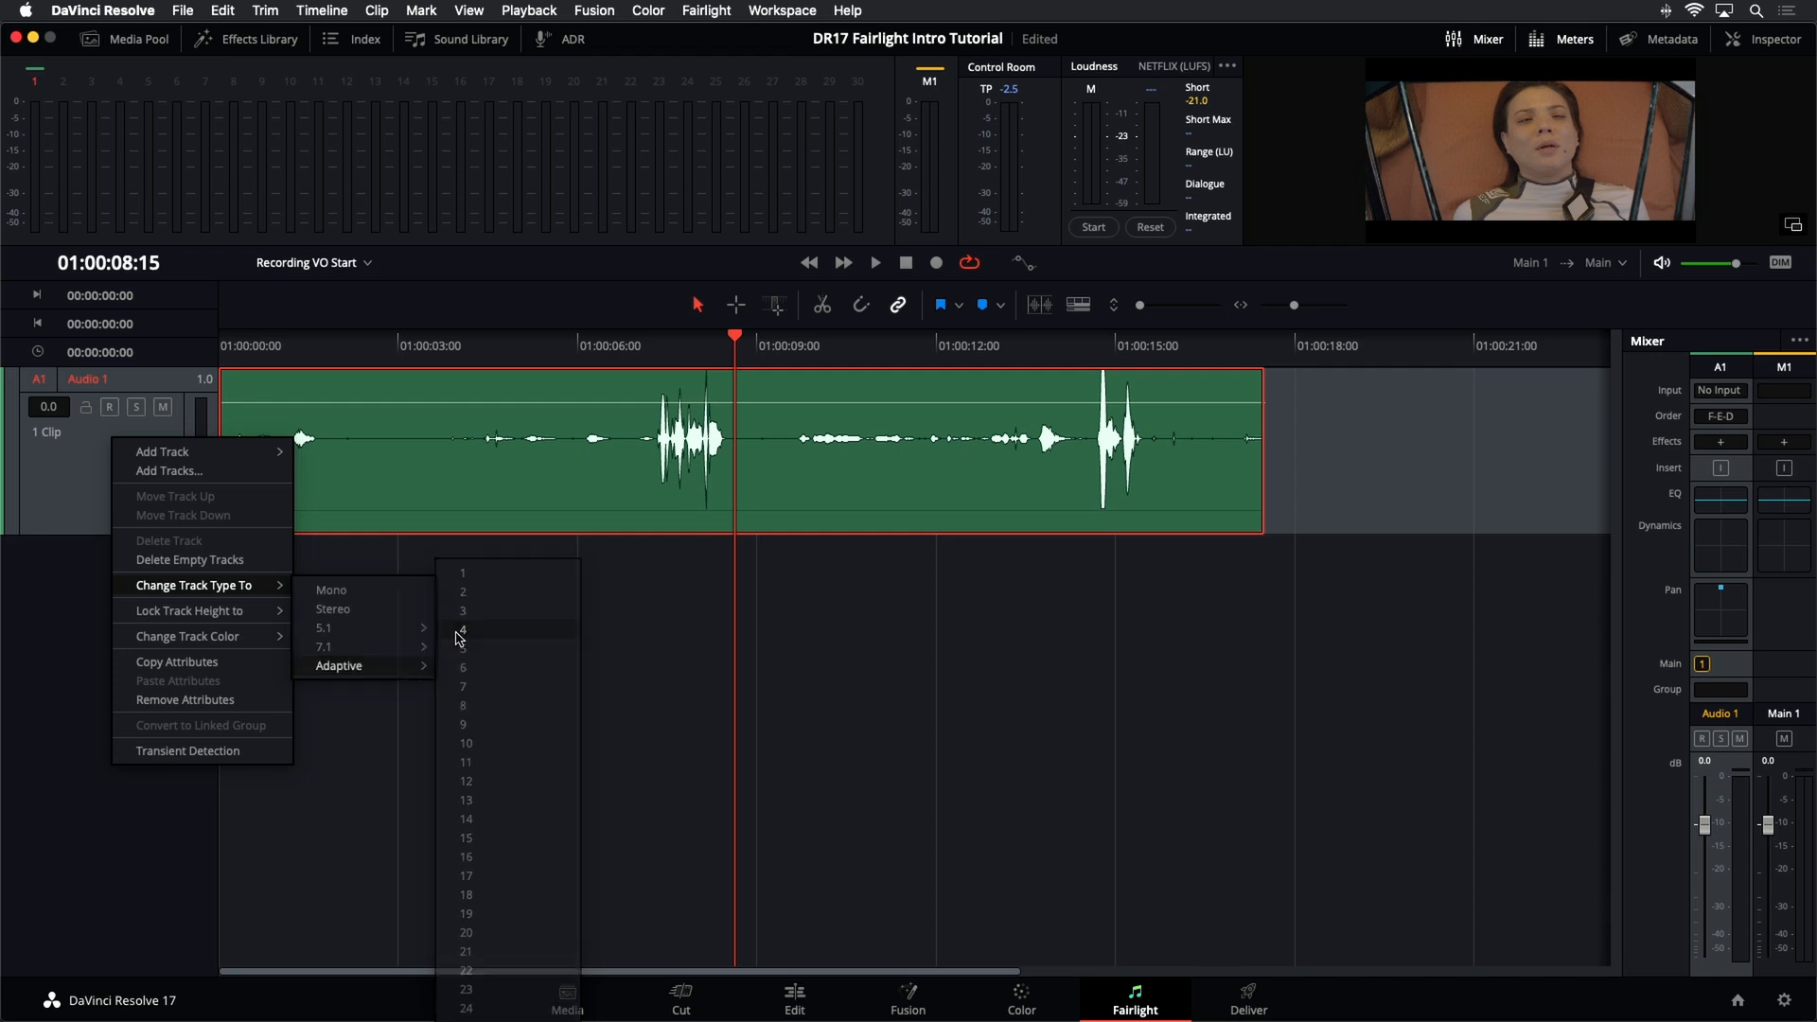
left_click(461, 629)
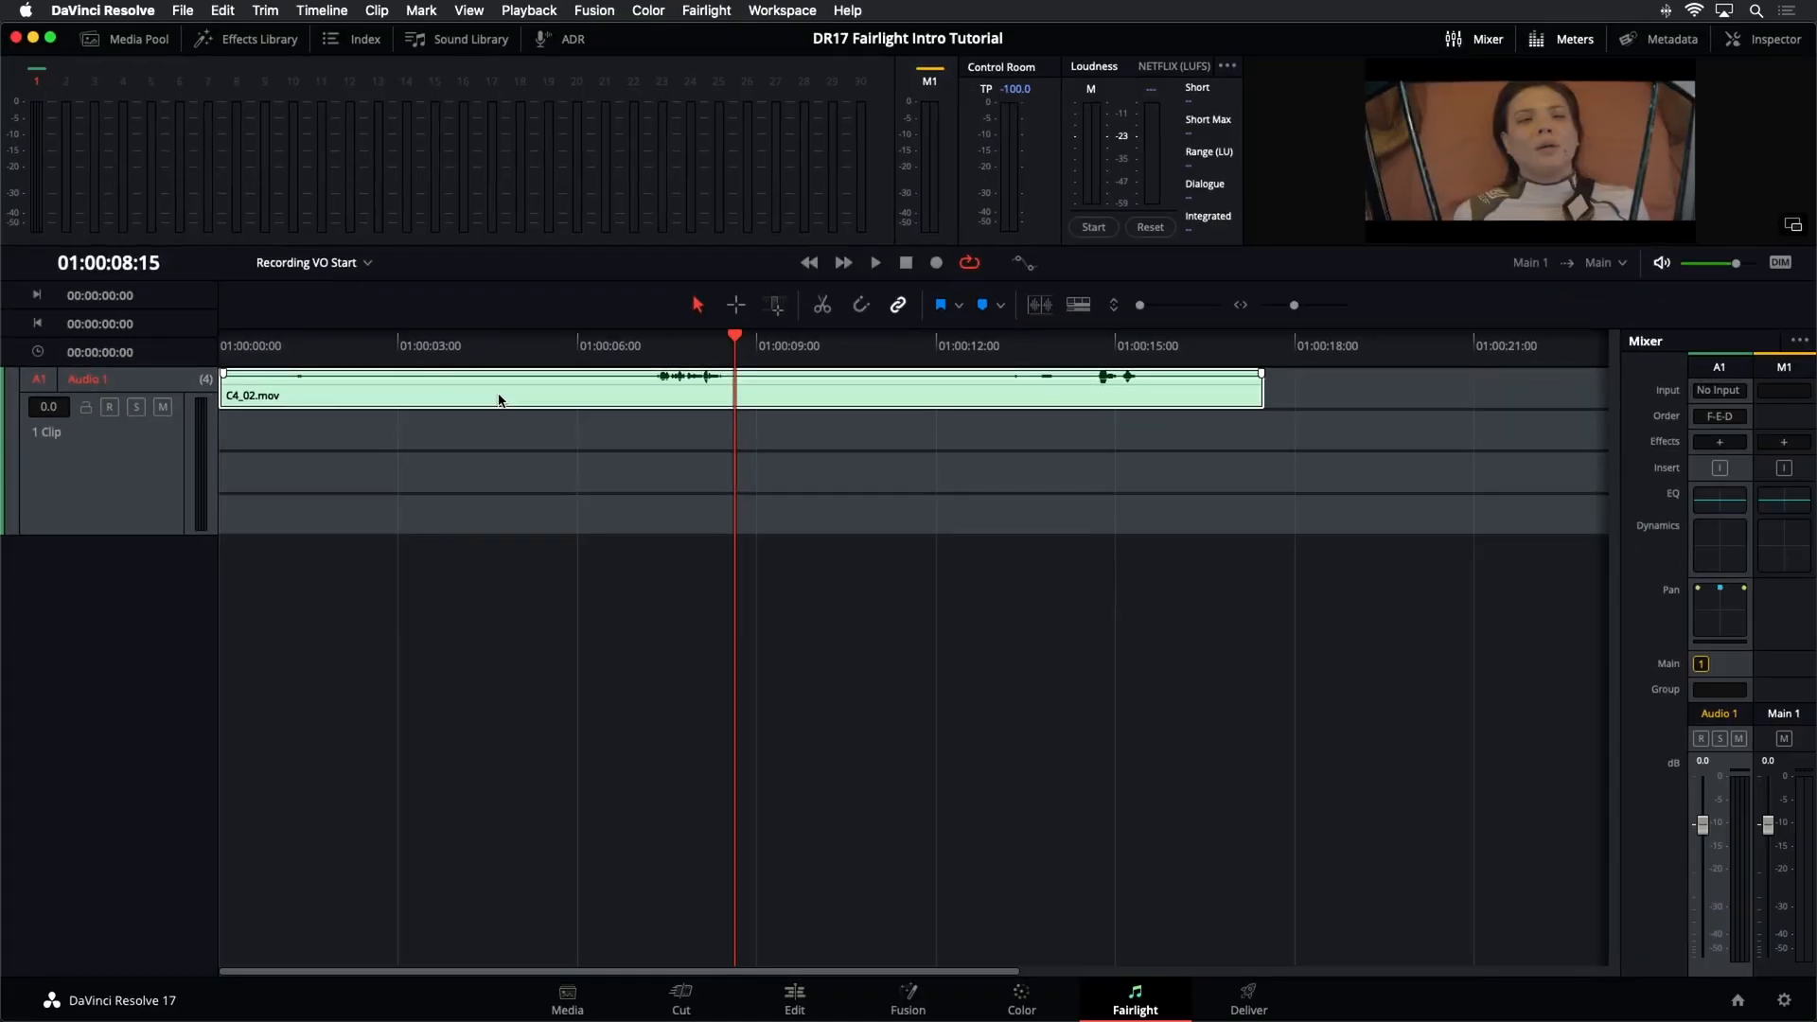
- Set the C4_02.mov clip's audio format to Adaptive 4 in its clip attributes
right_click(586, 390)
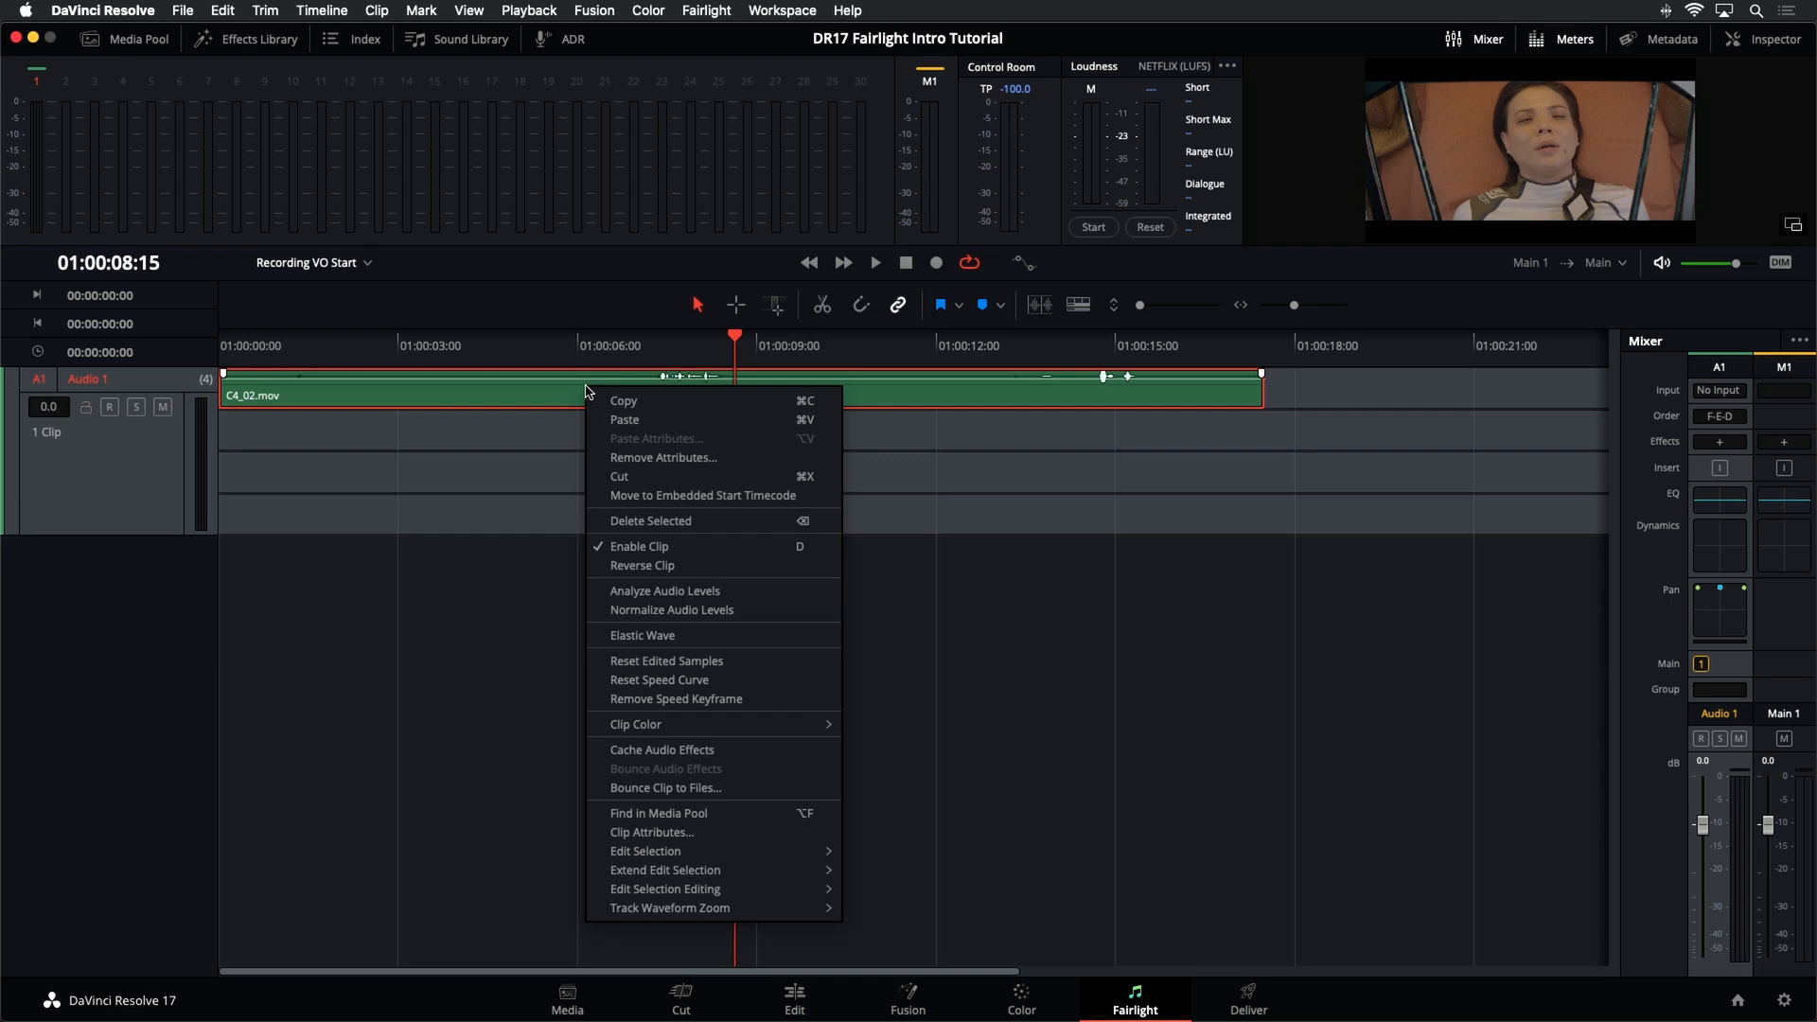
left_click(629, 832)
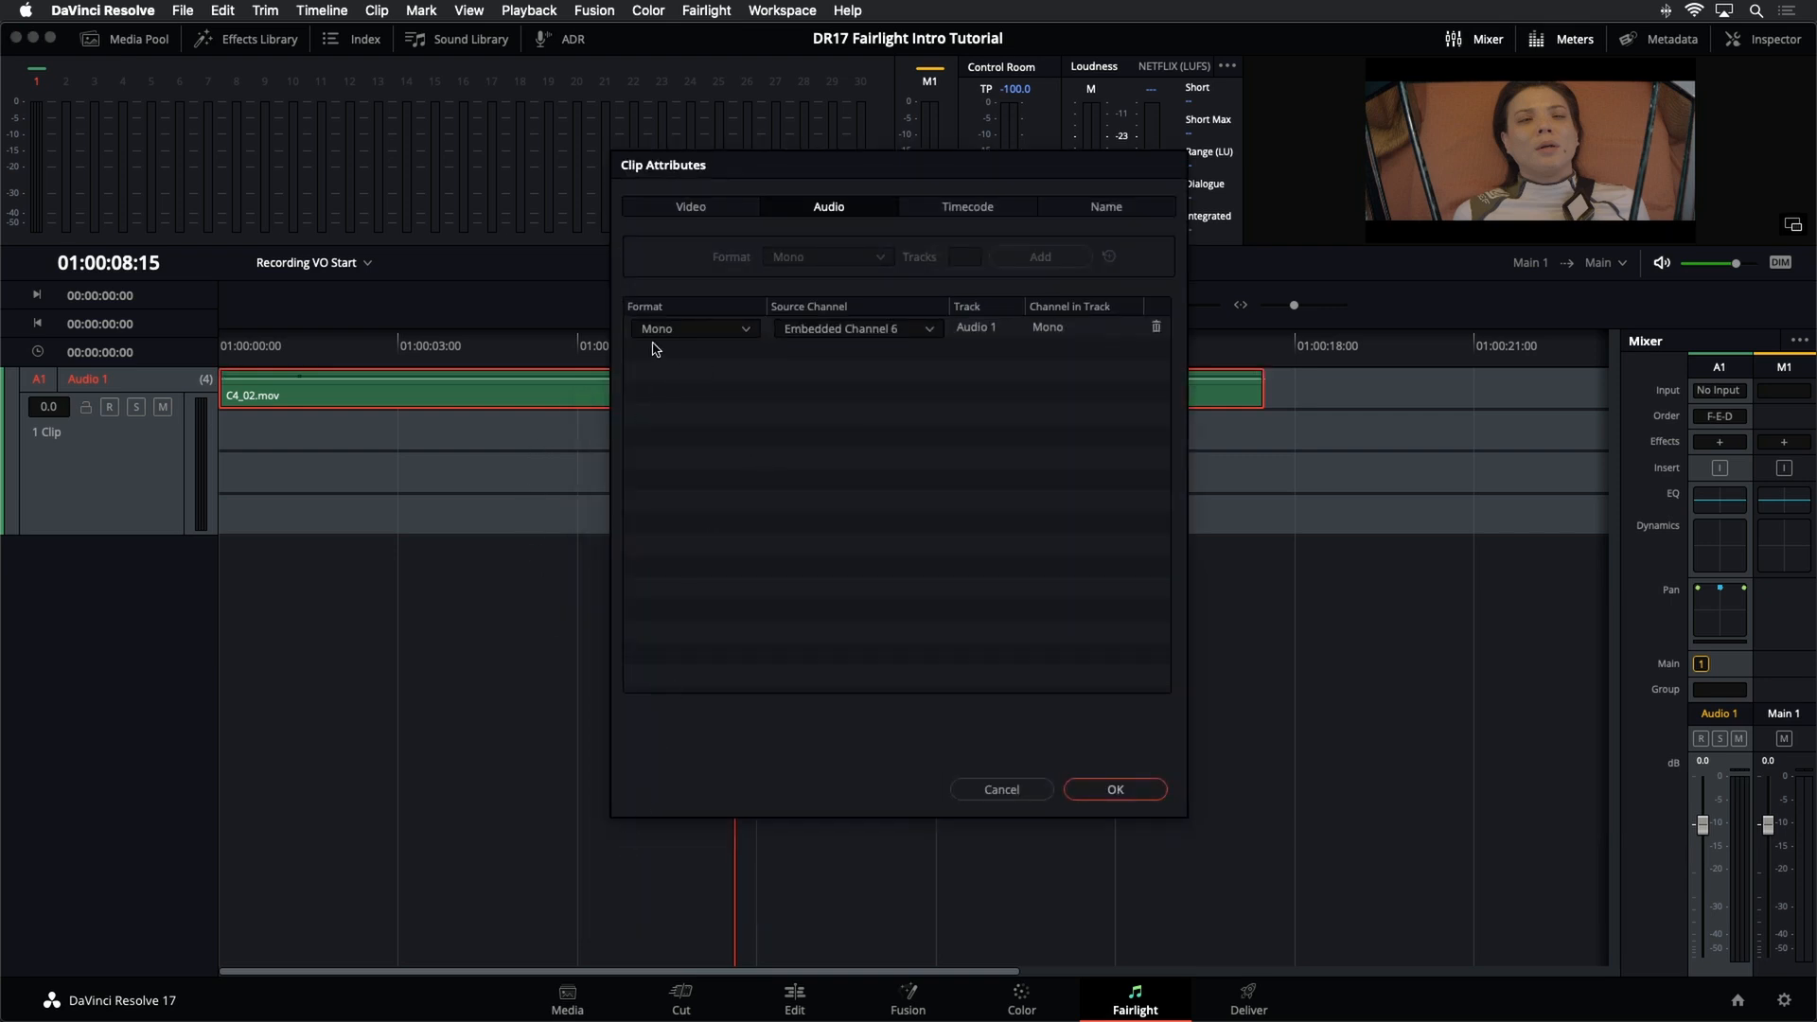
left_click(730, 331)
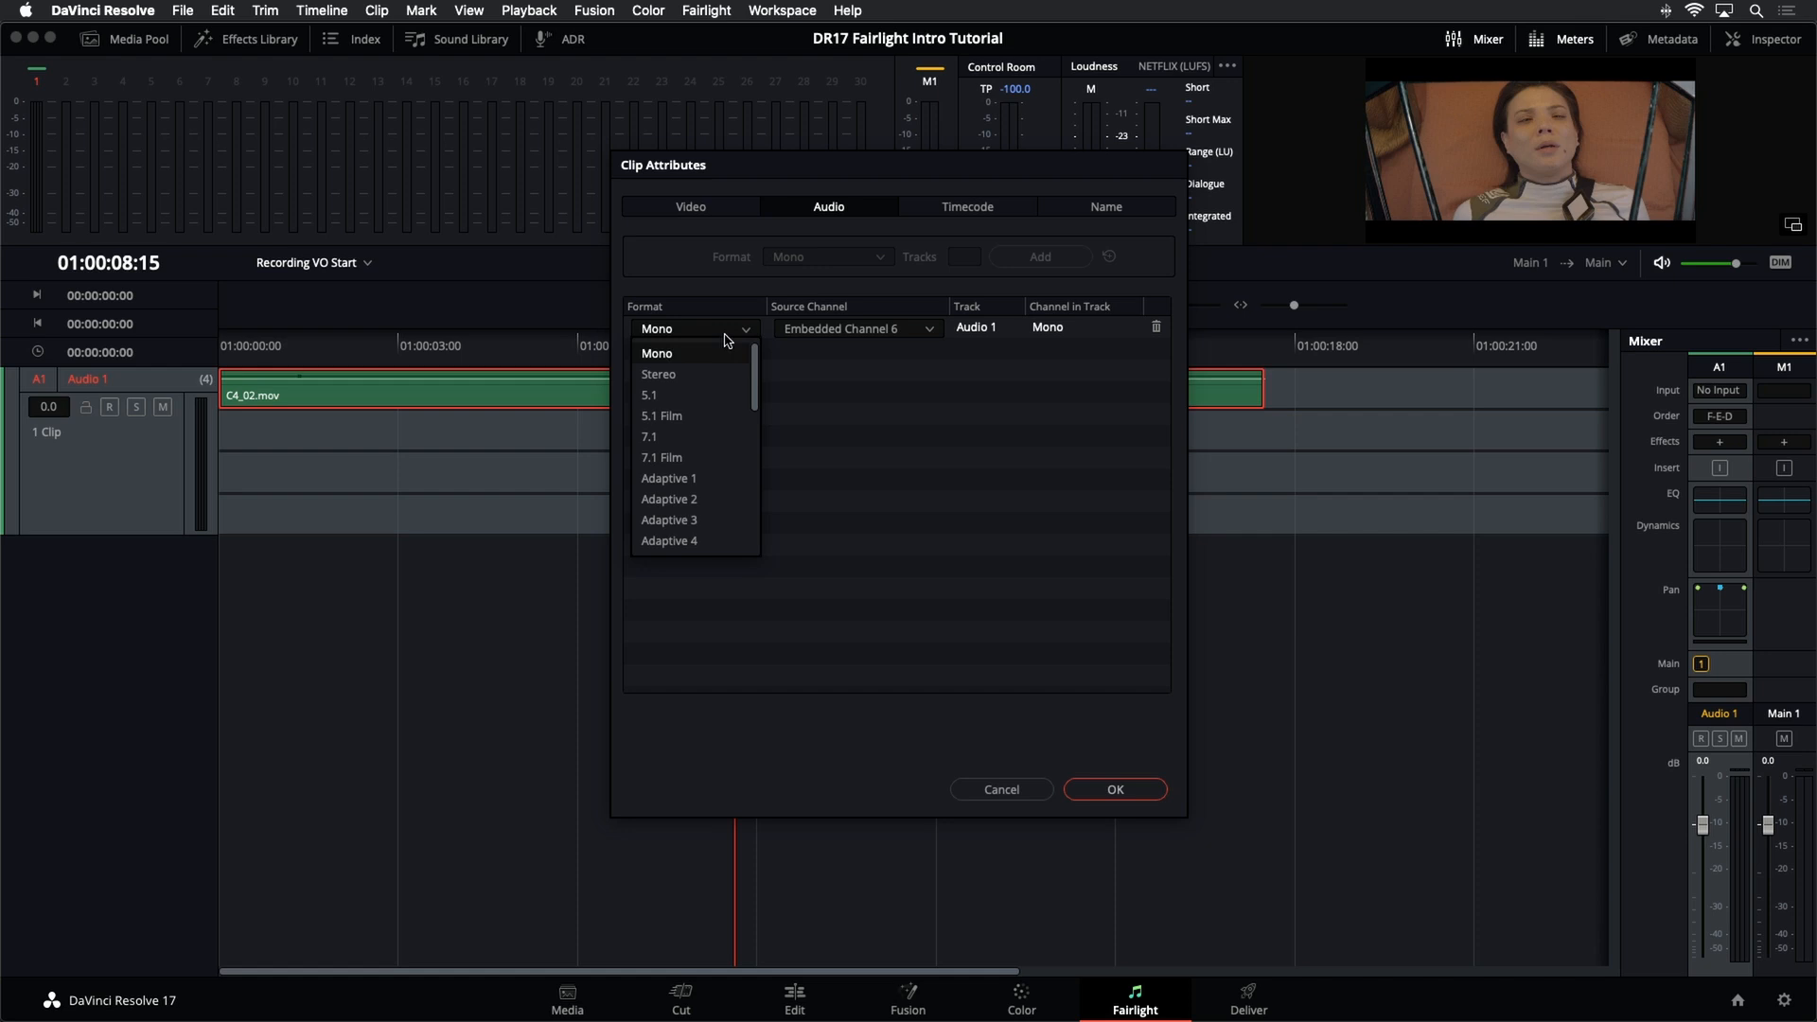
left_click(669, 541)
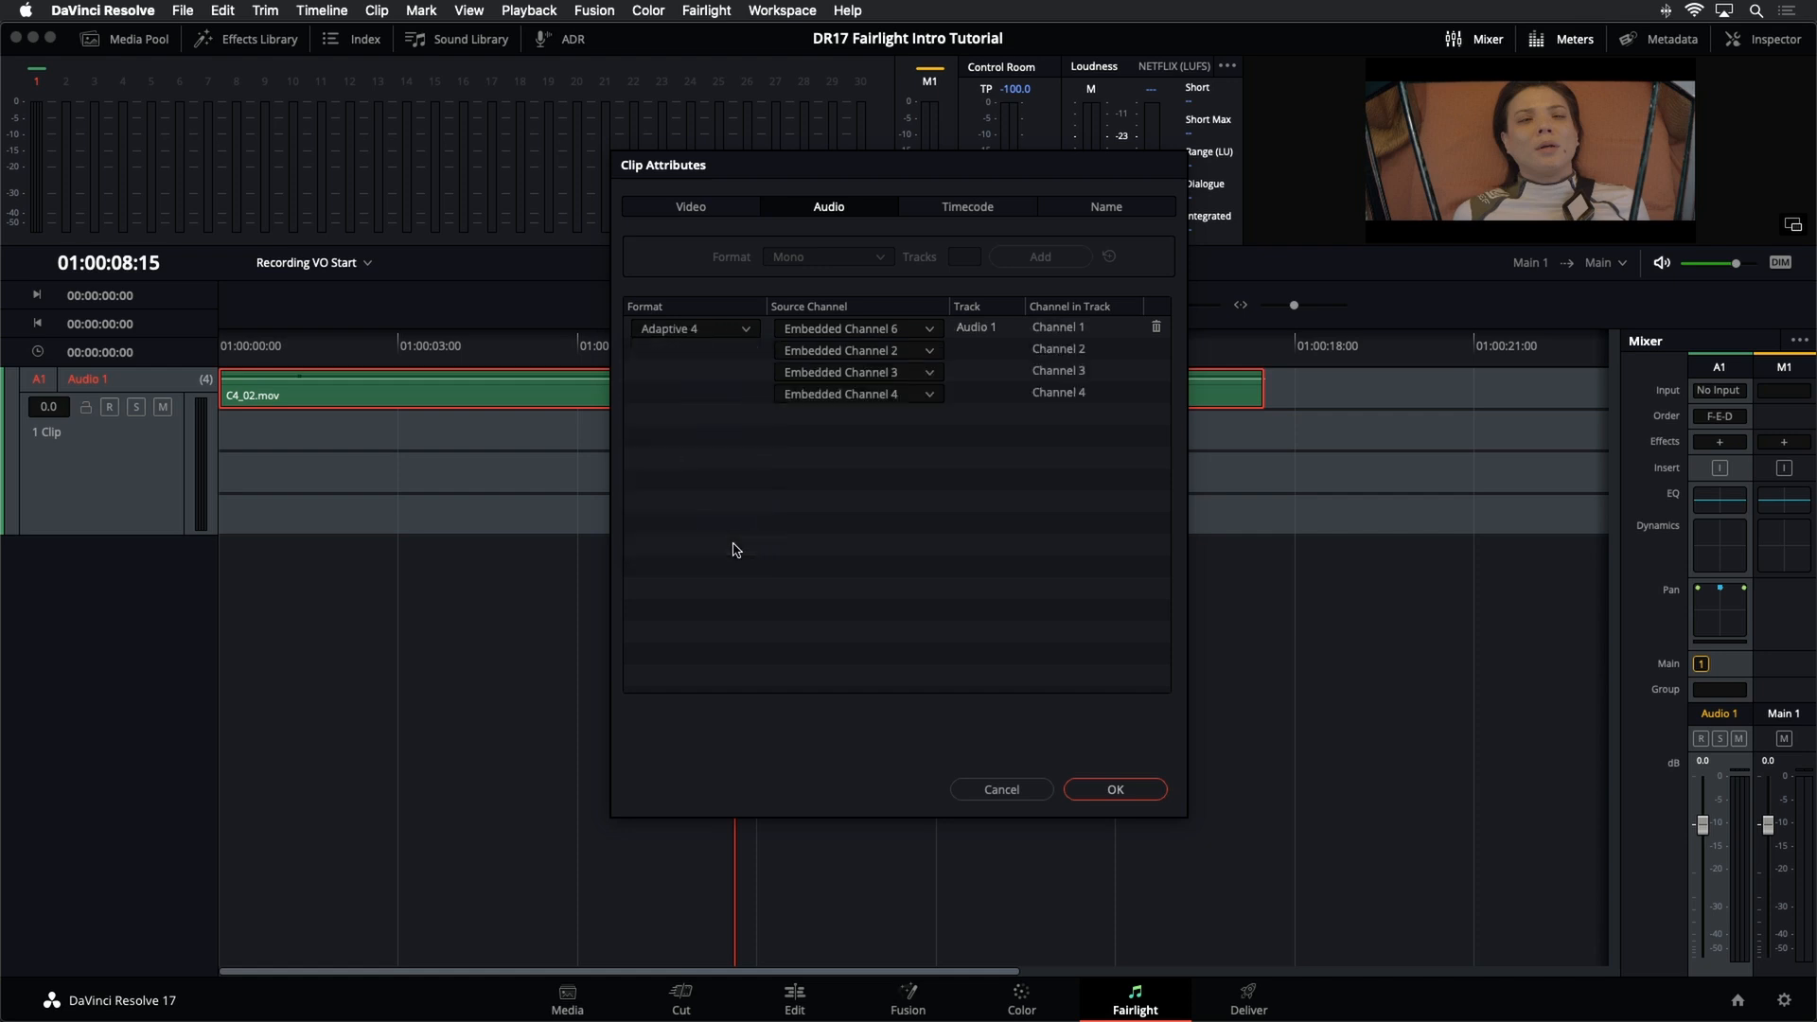
- Assign Embedded Channels 1, 4, 5 and 6 to the clip's Channels 1 to 4 and apply the attributes
left_click(899, 331)
left_click(899, 374)
left_click(904, 351)
left_click(923, 458)
left_click(912, 372)
left_click(917, 501)
left_click(908, 393)
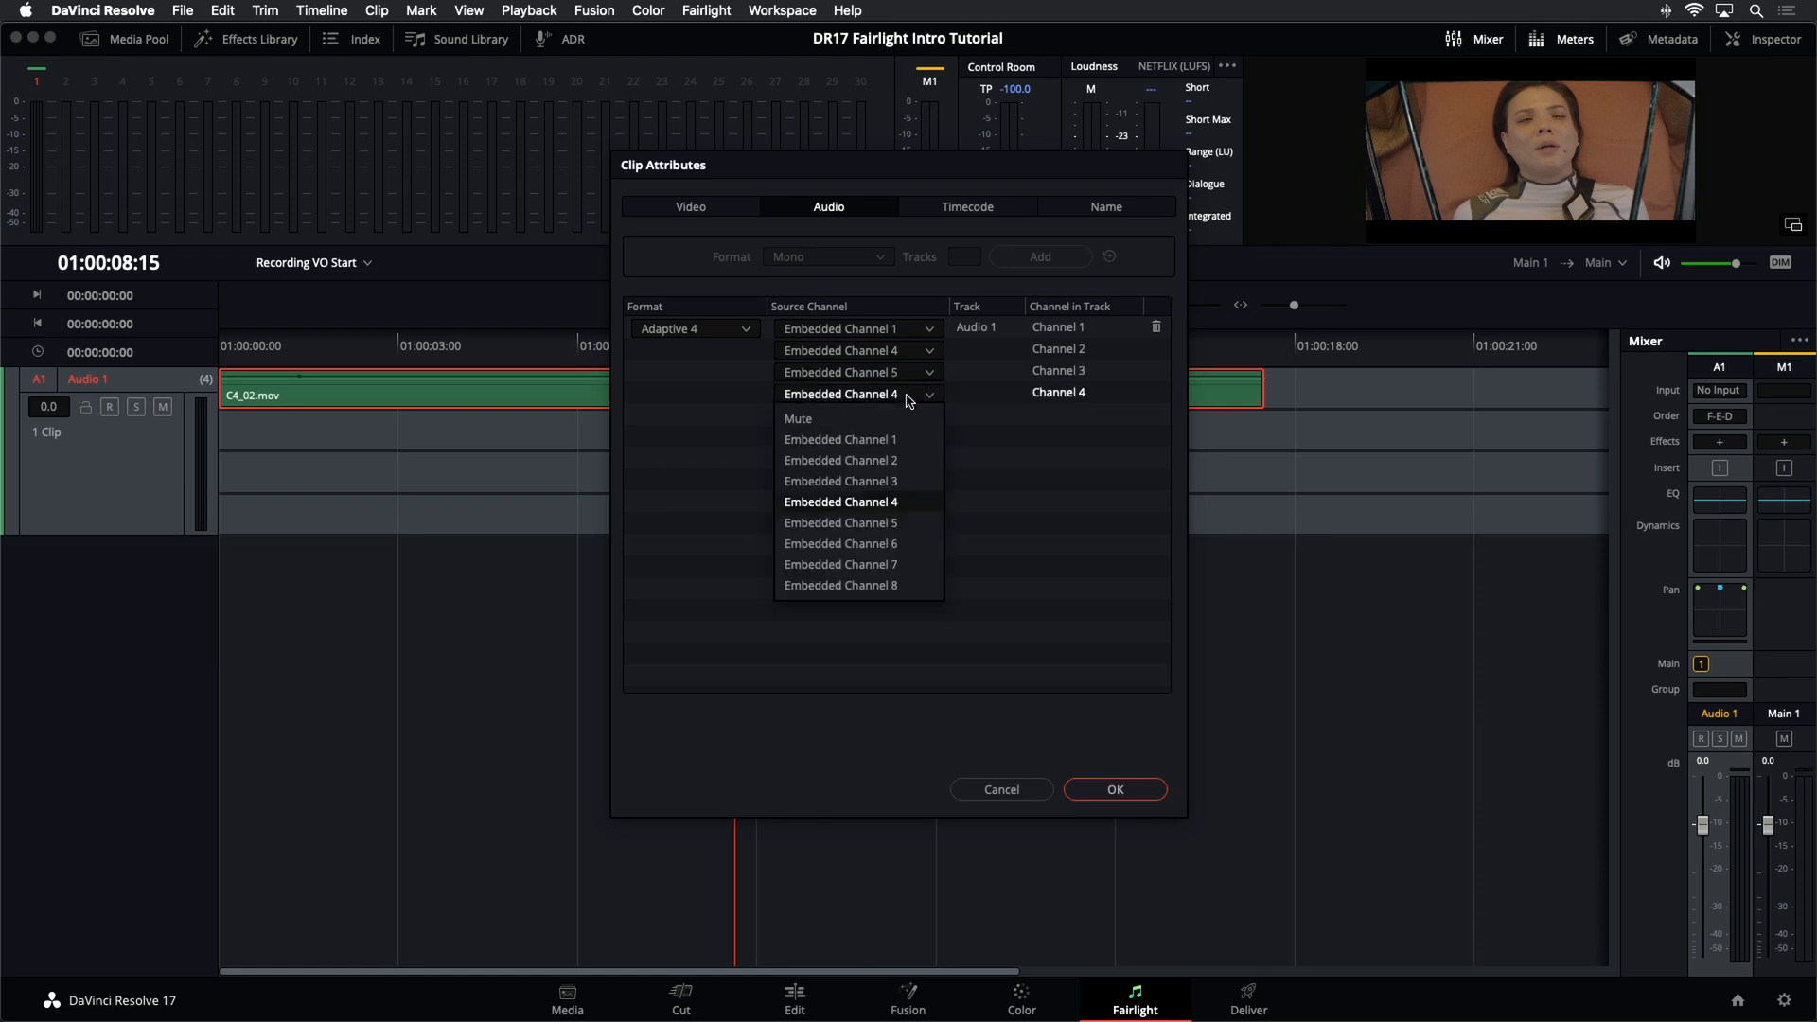
left_click(917, 544)
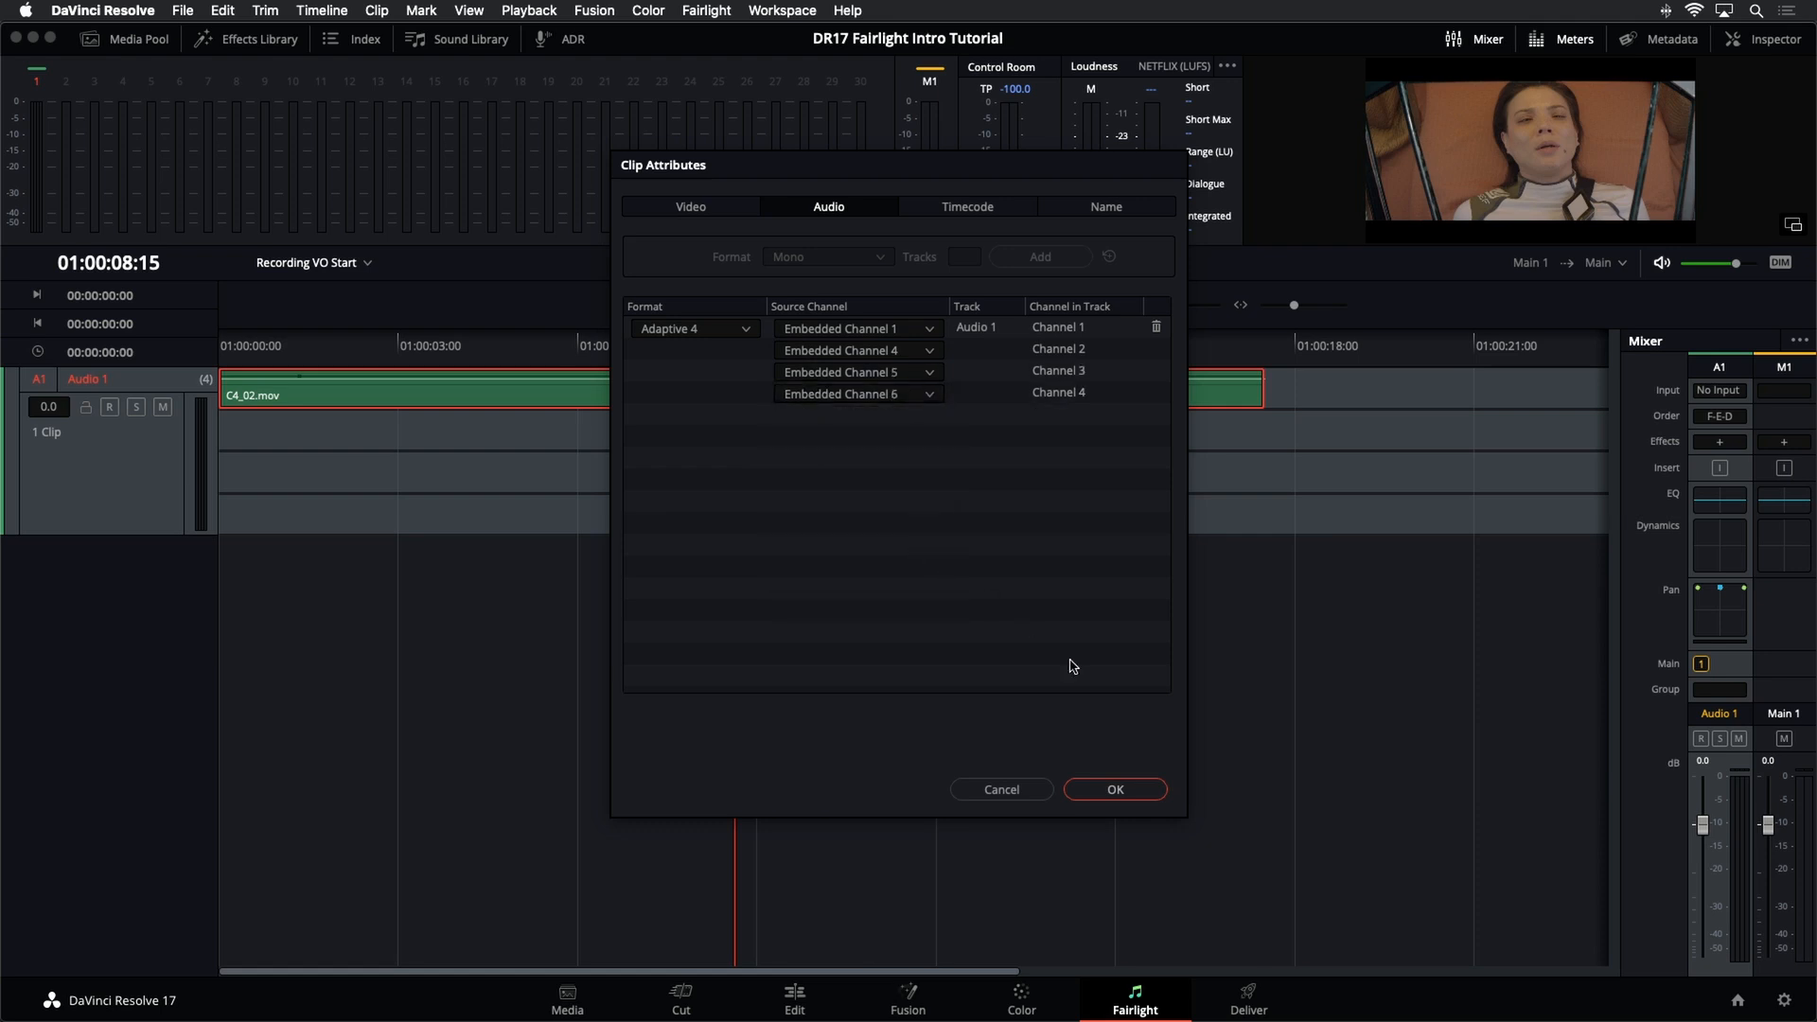
left_click(1117, 791)
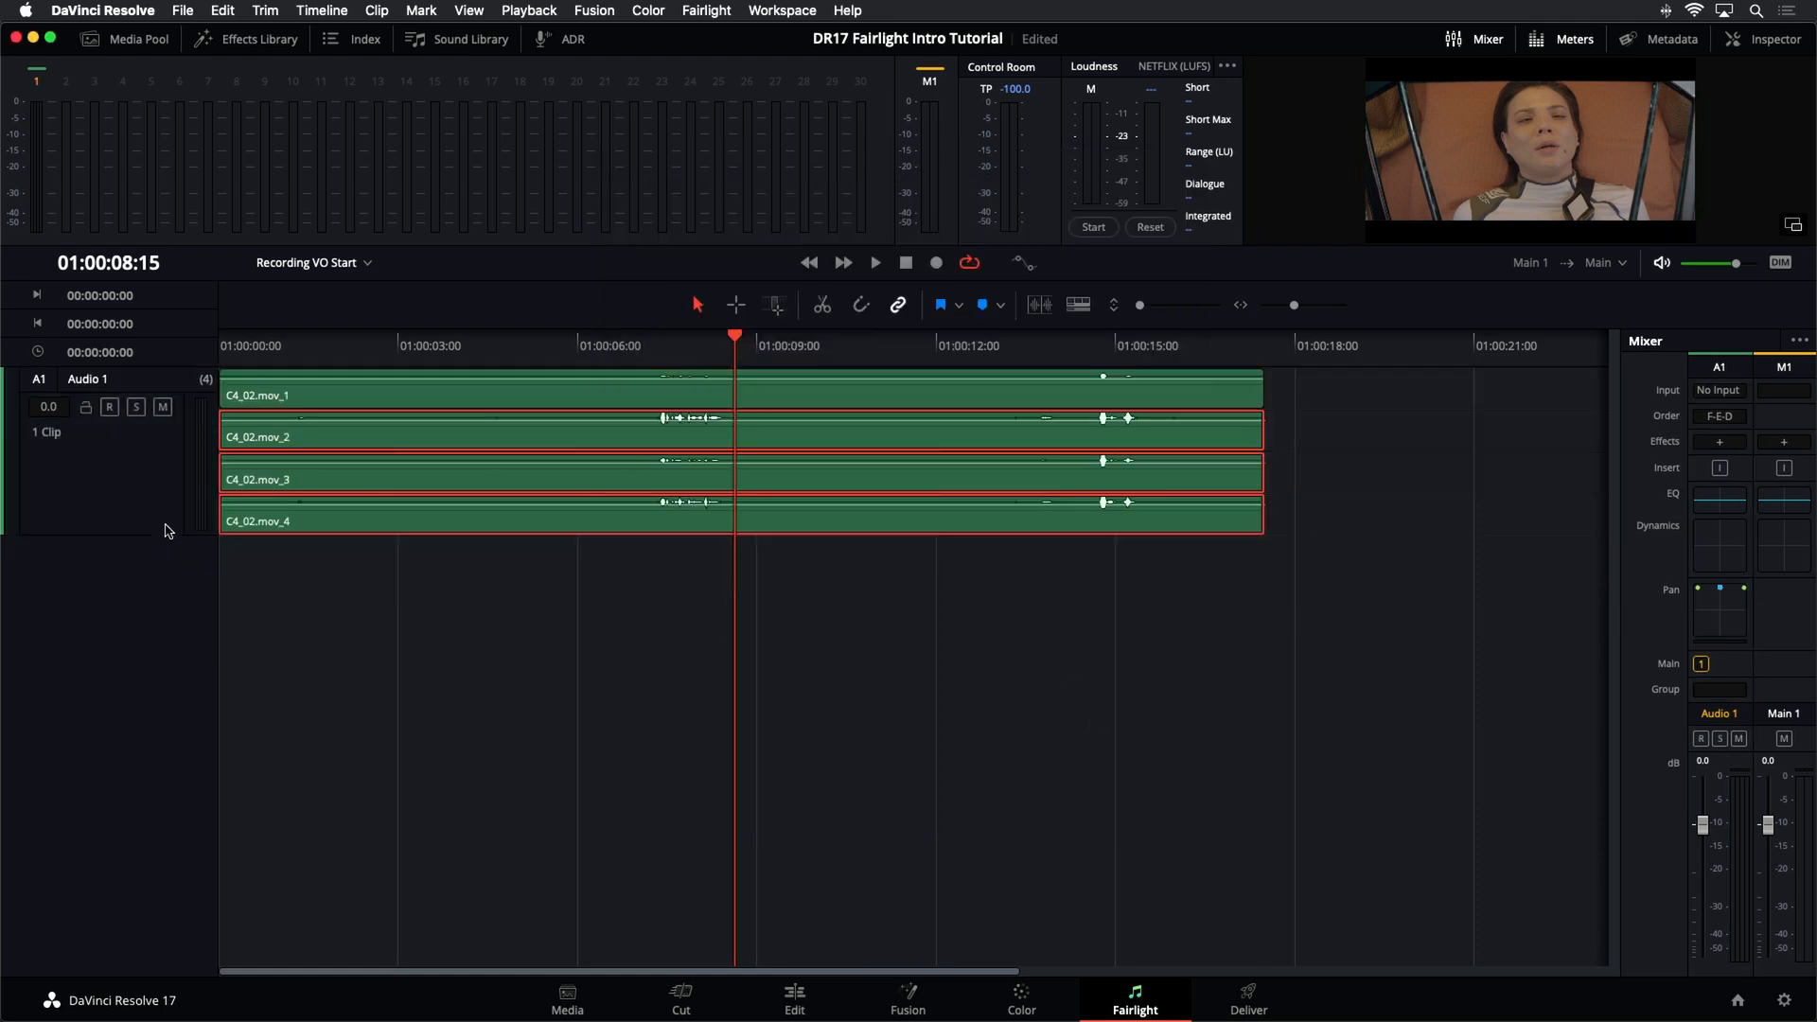
- Enlarge the height of the Audio 1 track, and view the adaptive clip on the Edit page before returning to Fairlight
left_click_drag(169, 537, 221, 782)
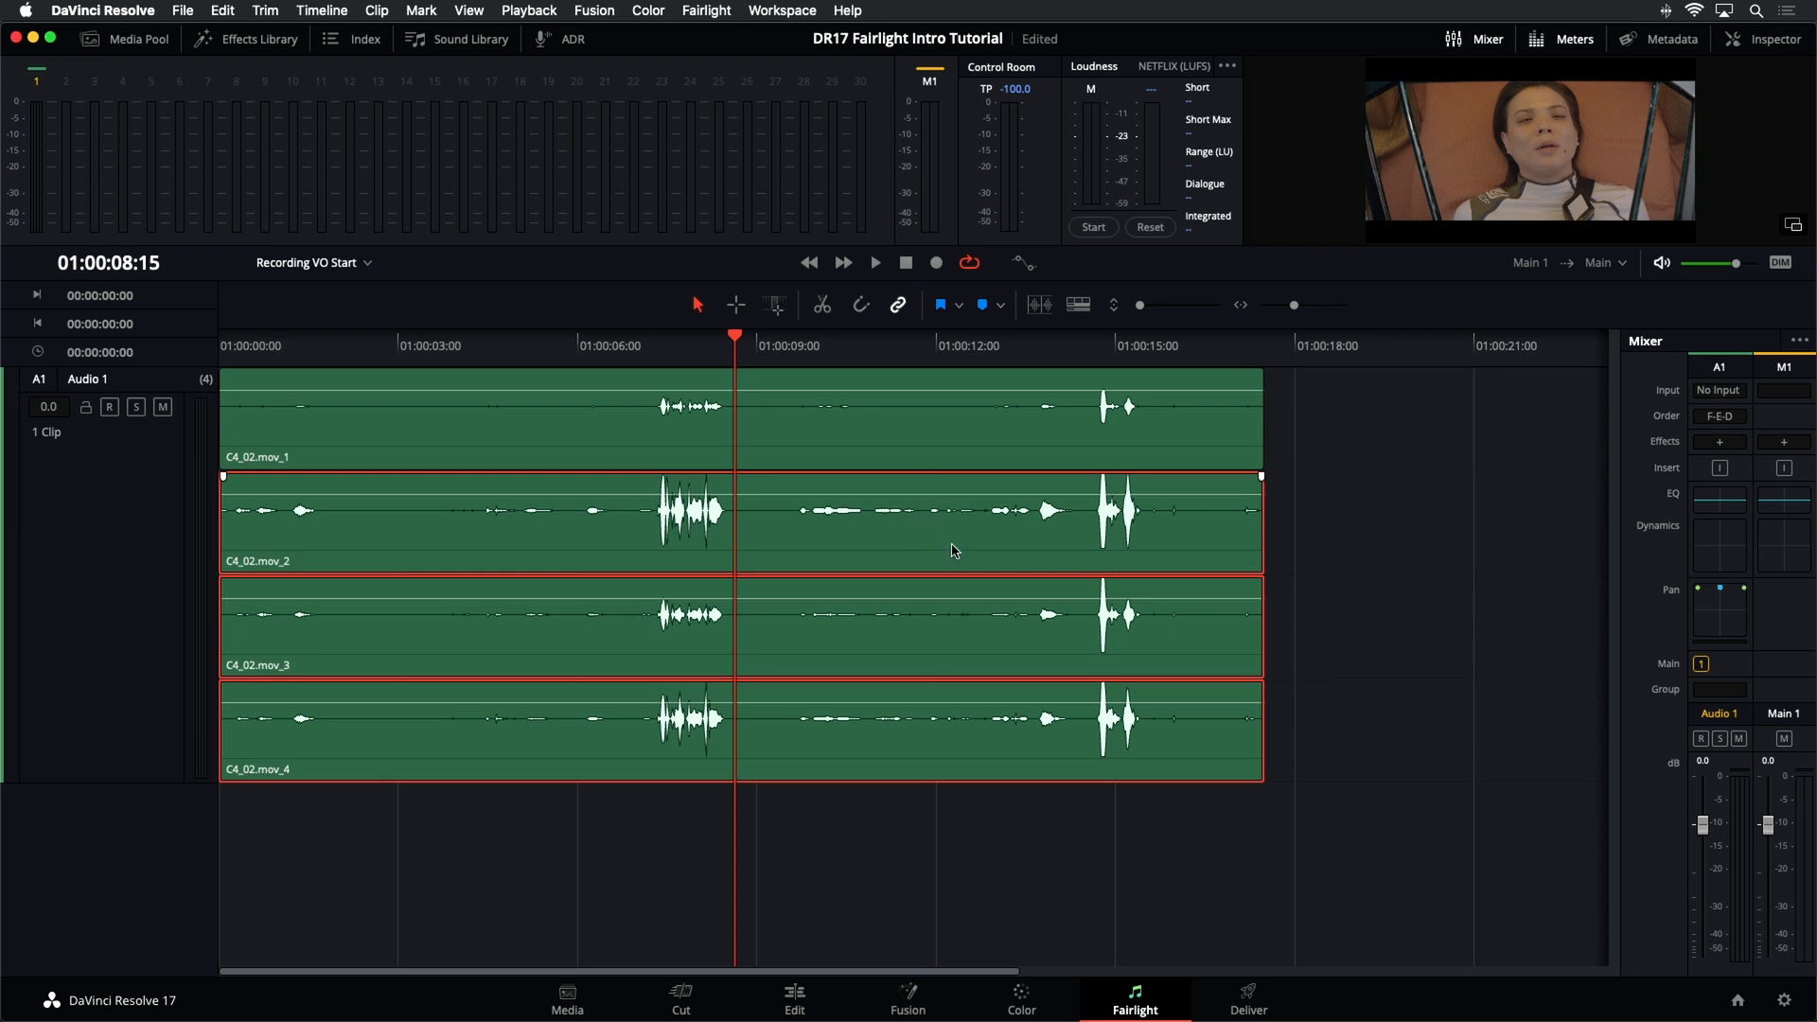
left_click(795, 1003)
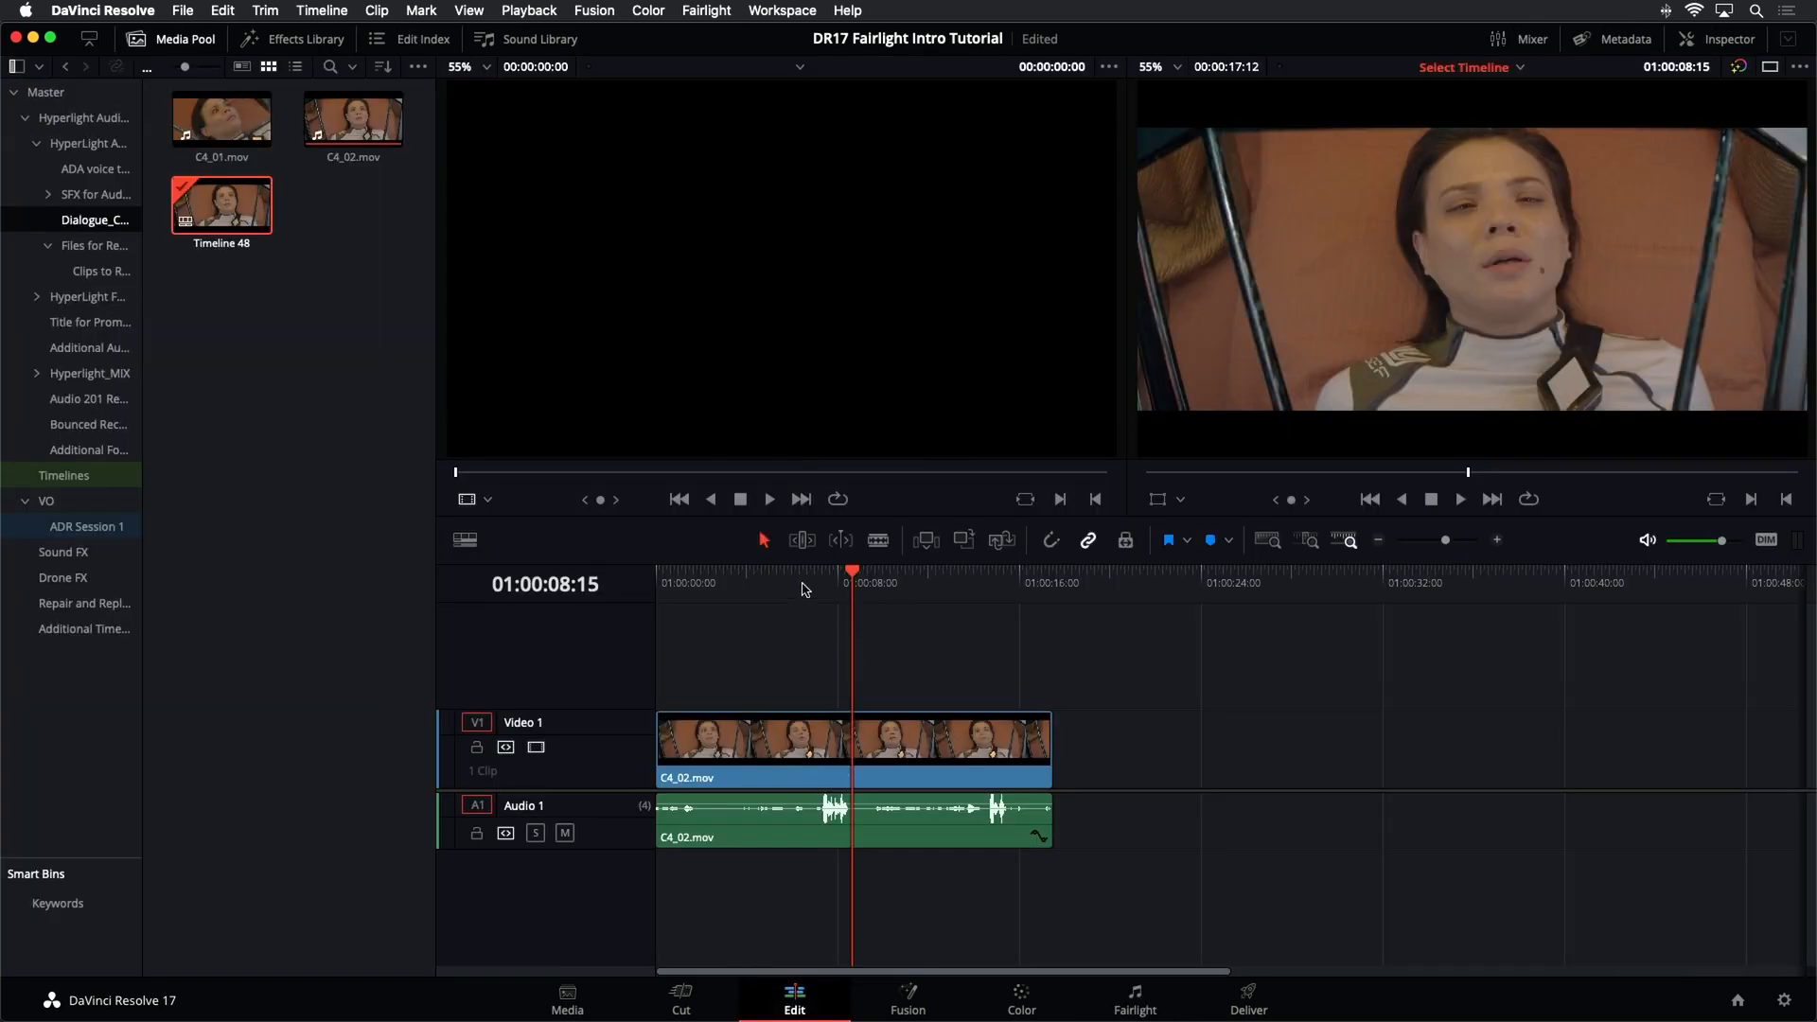
left_click(802, 590)
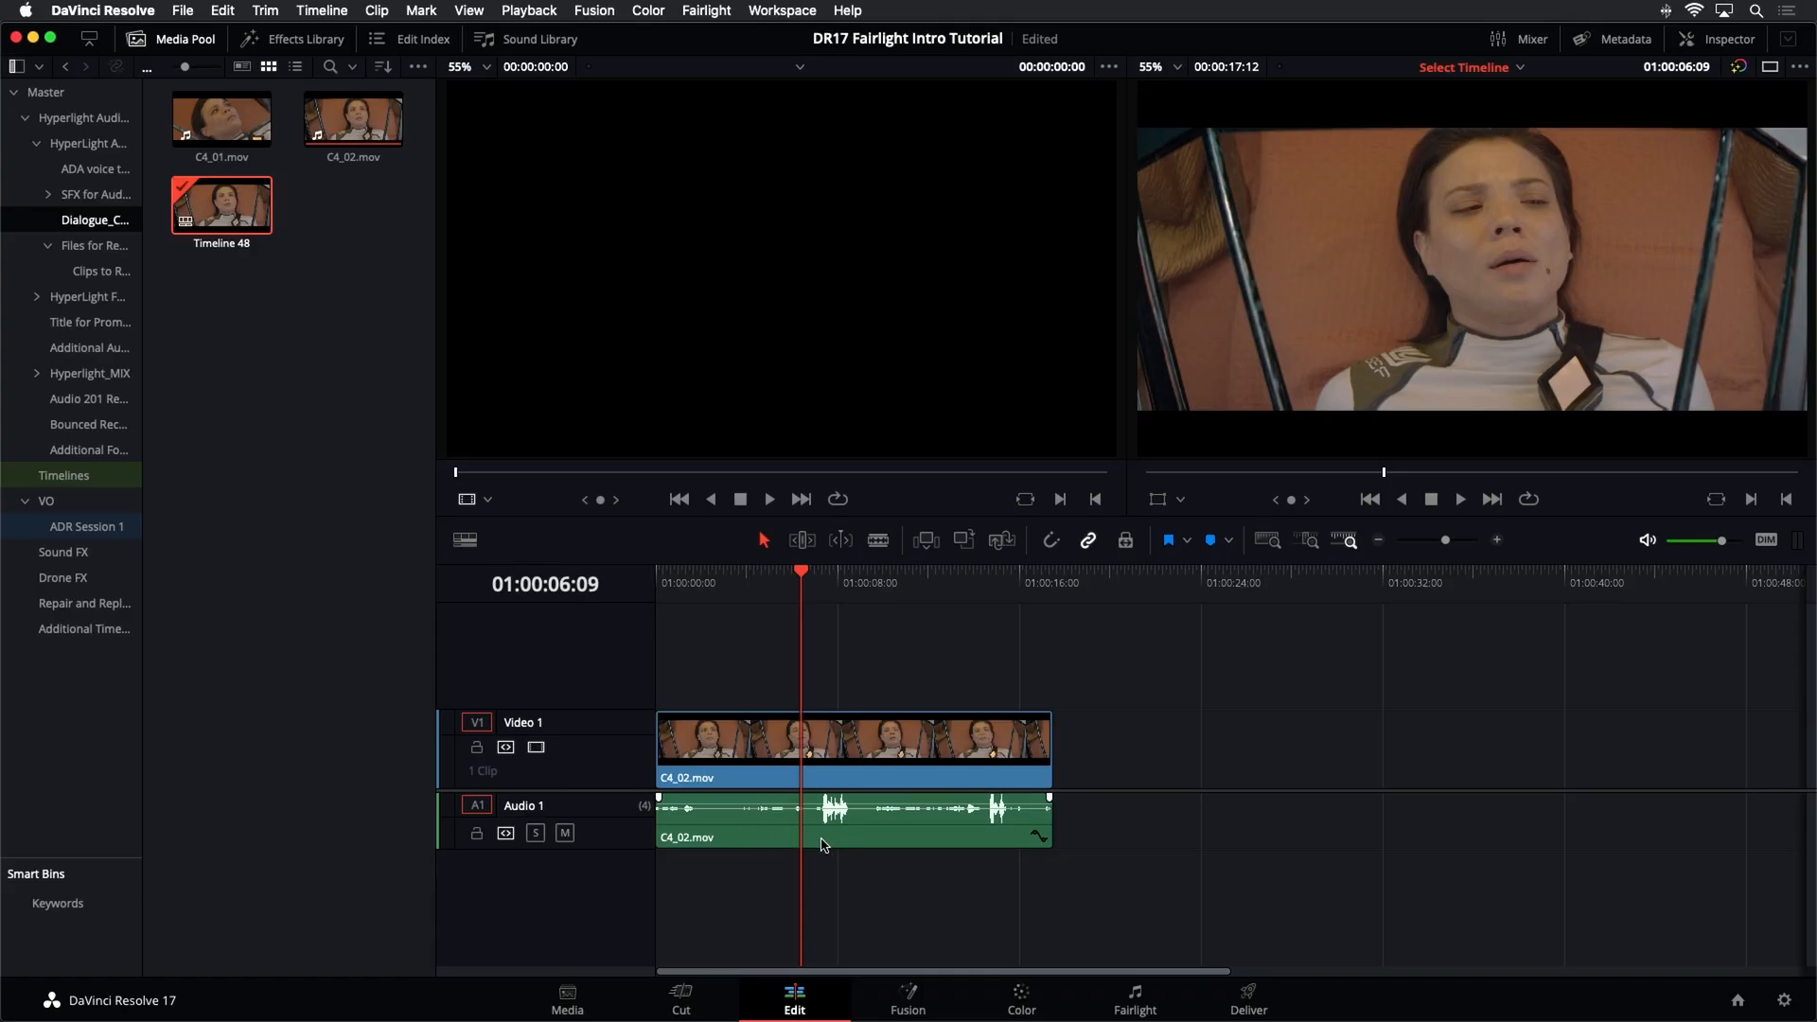
left_click(1132, 993)
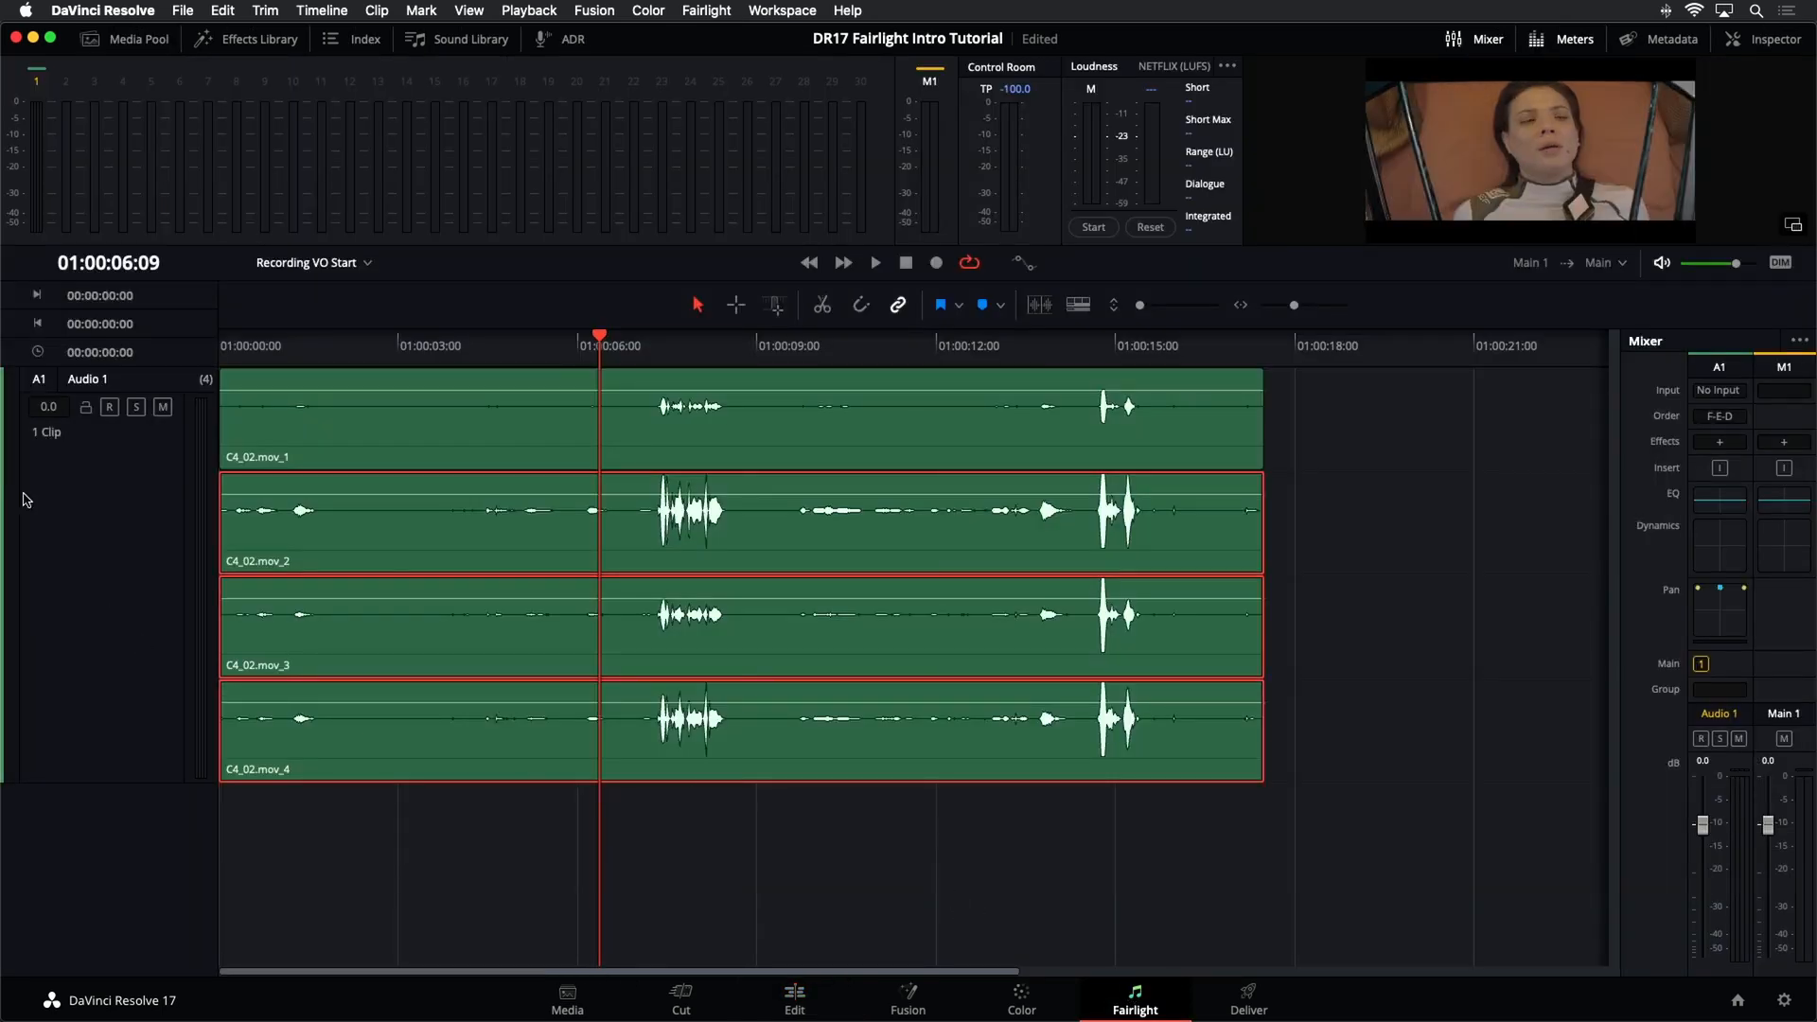
left_click(149, 491)
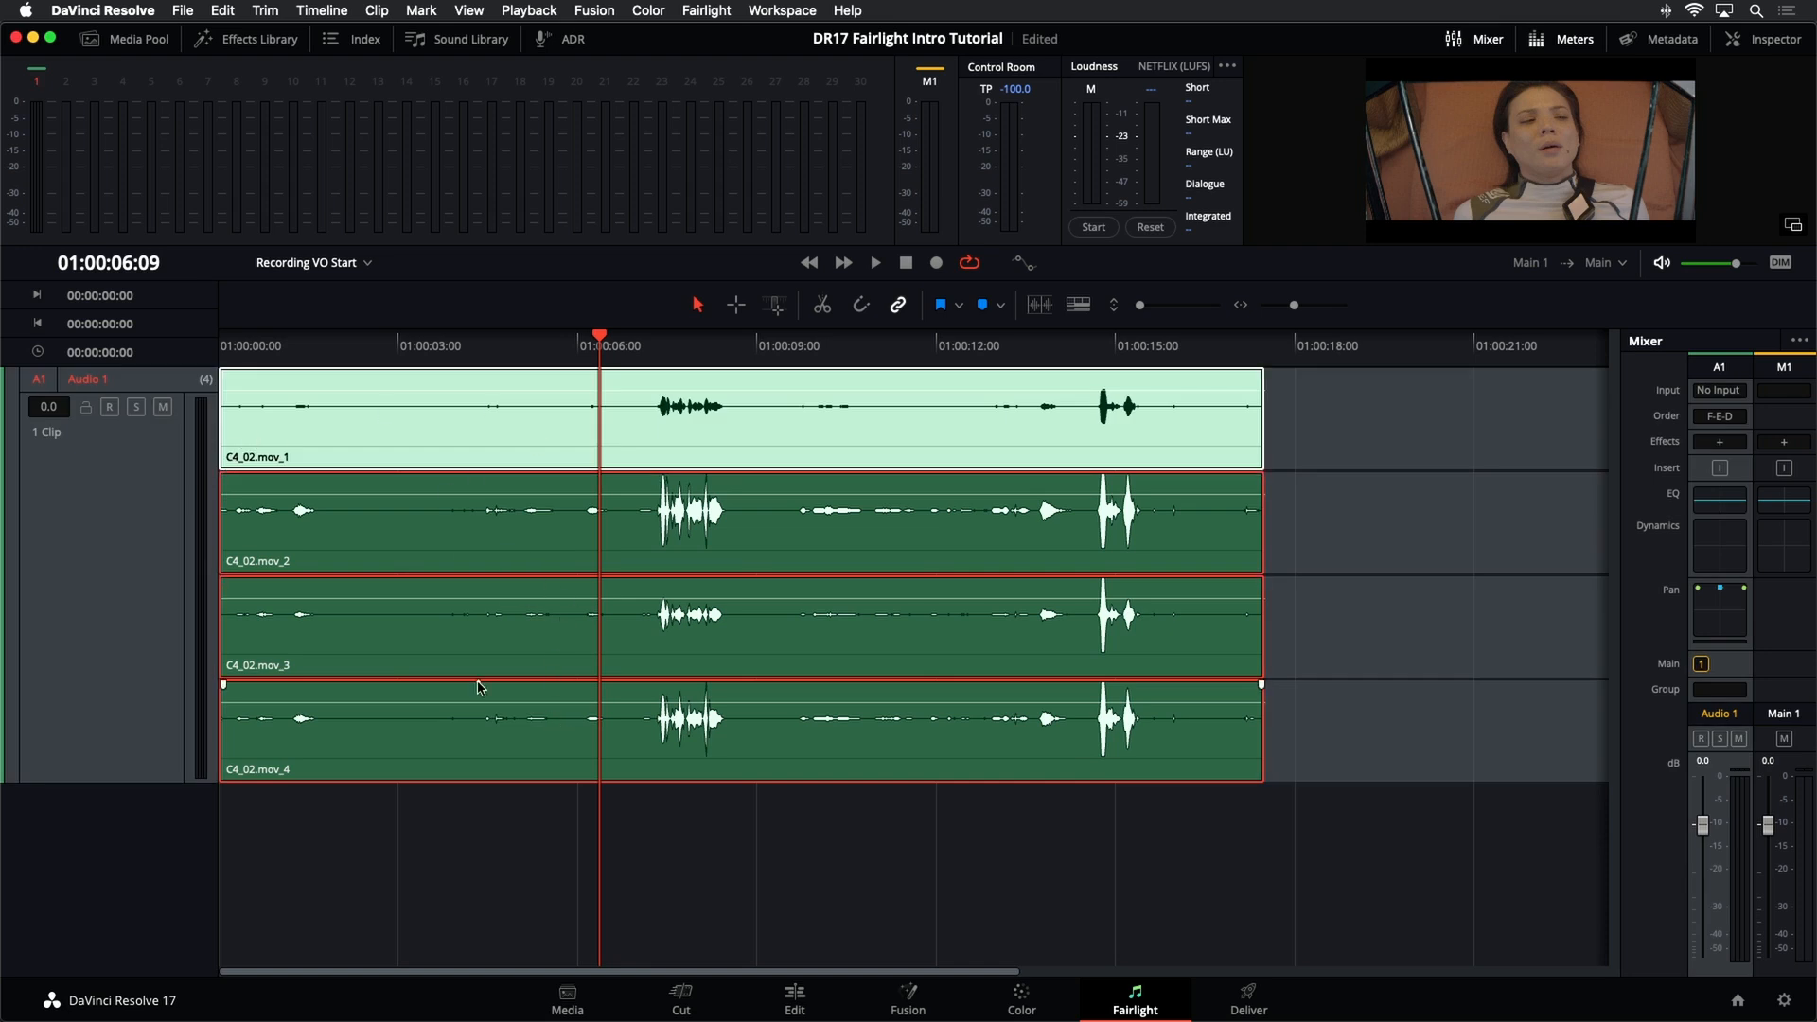
right_click(88, 519)
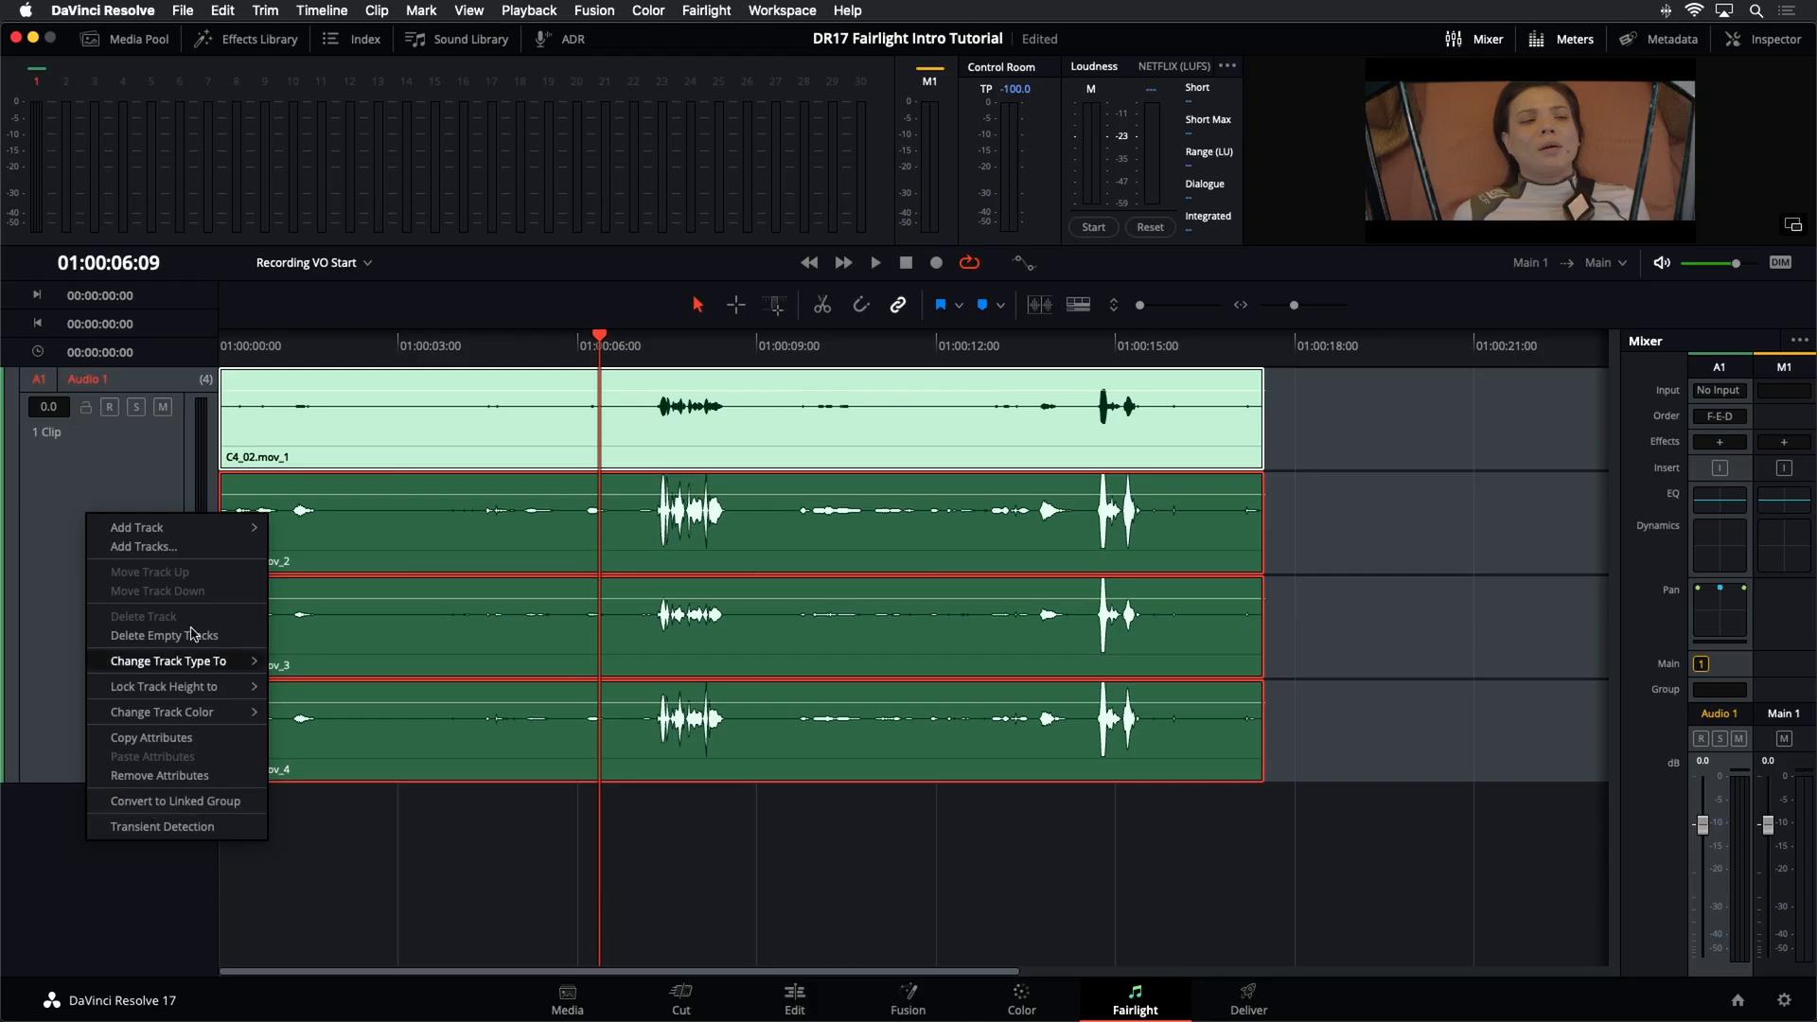
left_click(1215, 555)
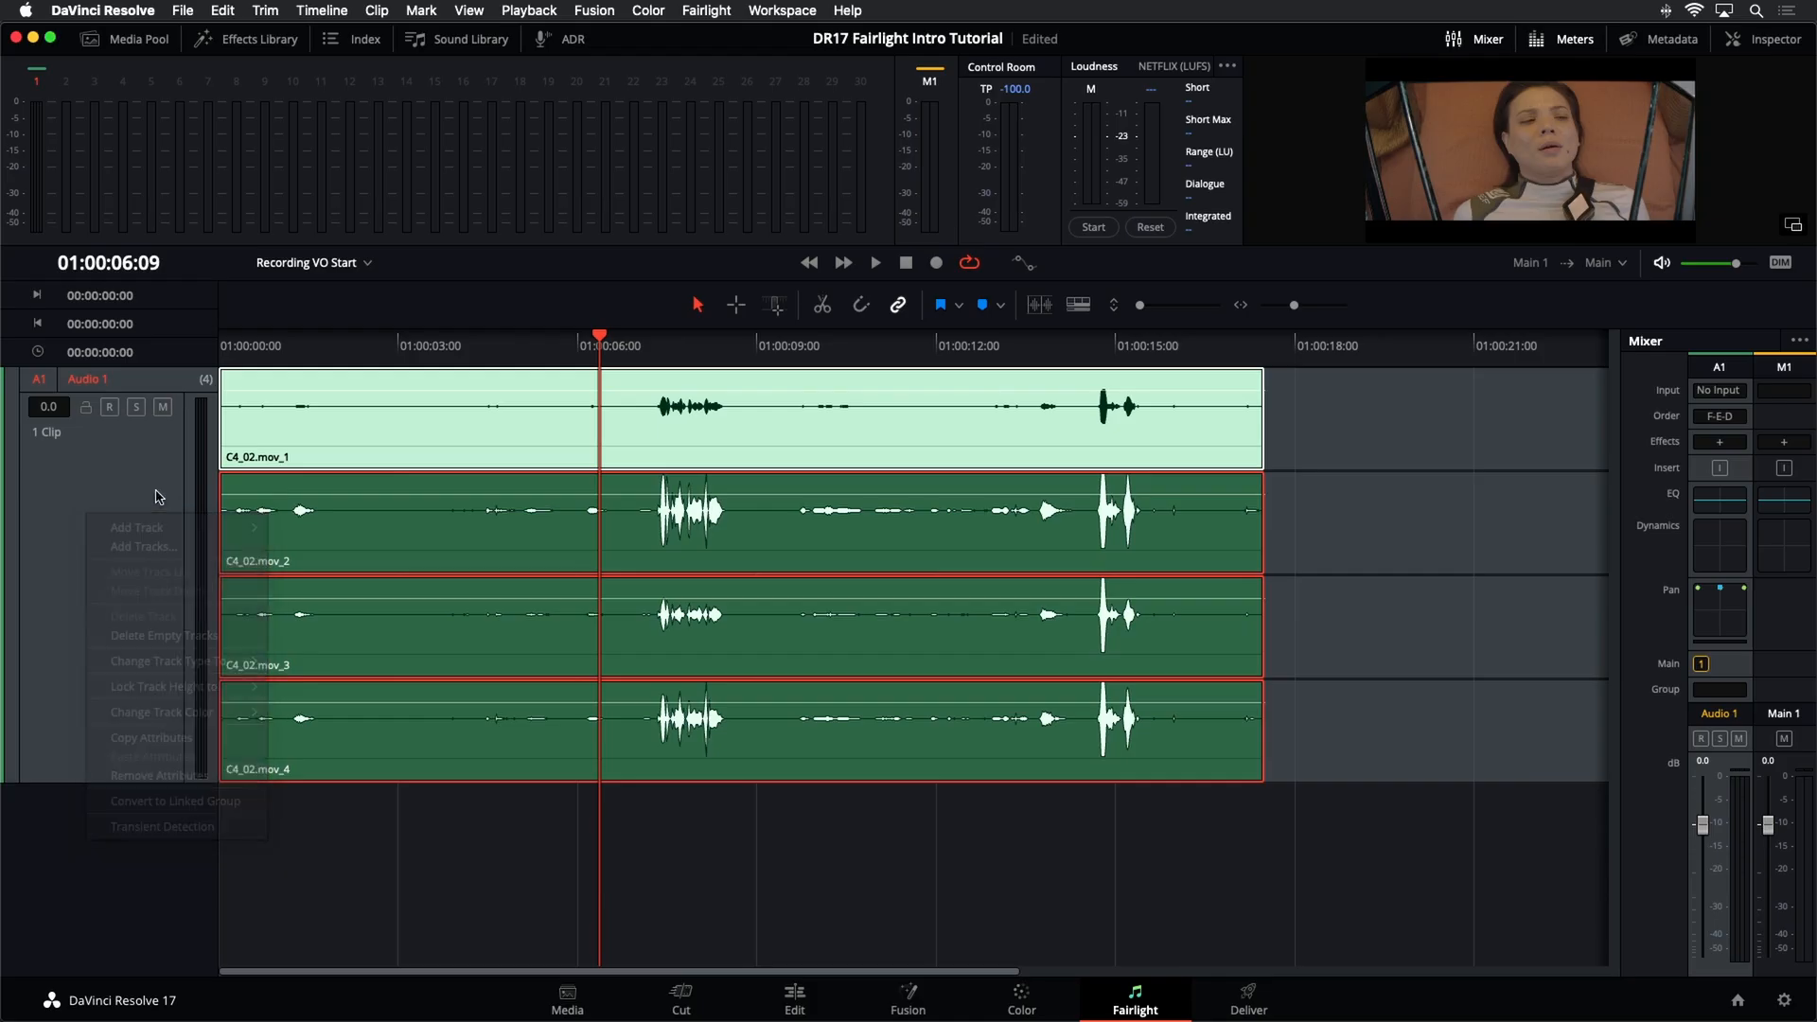
left_click(1362, 457)
left_click(904, 416)
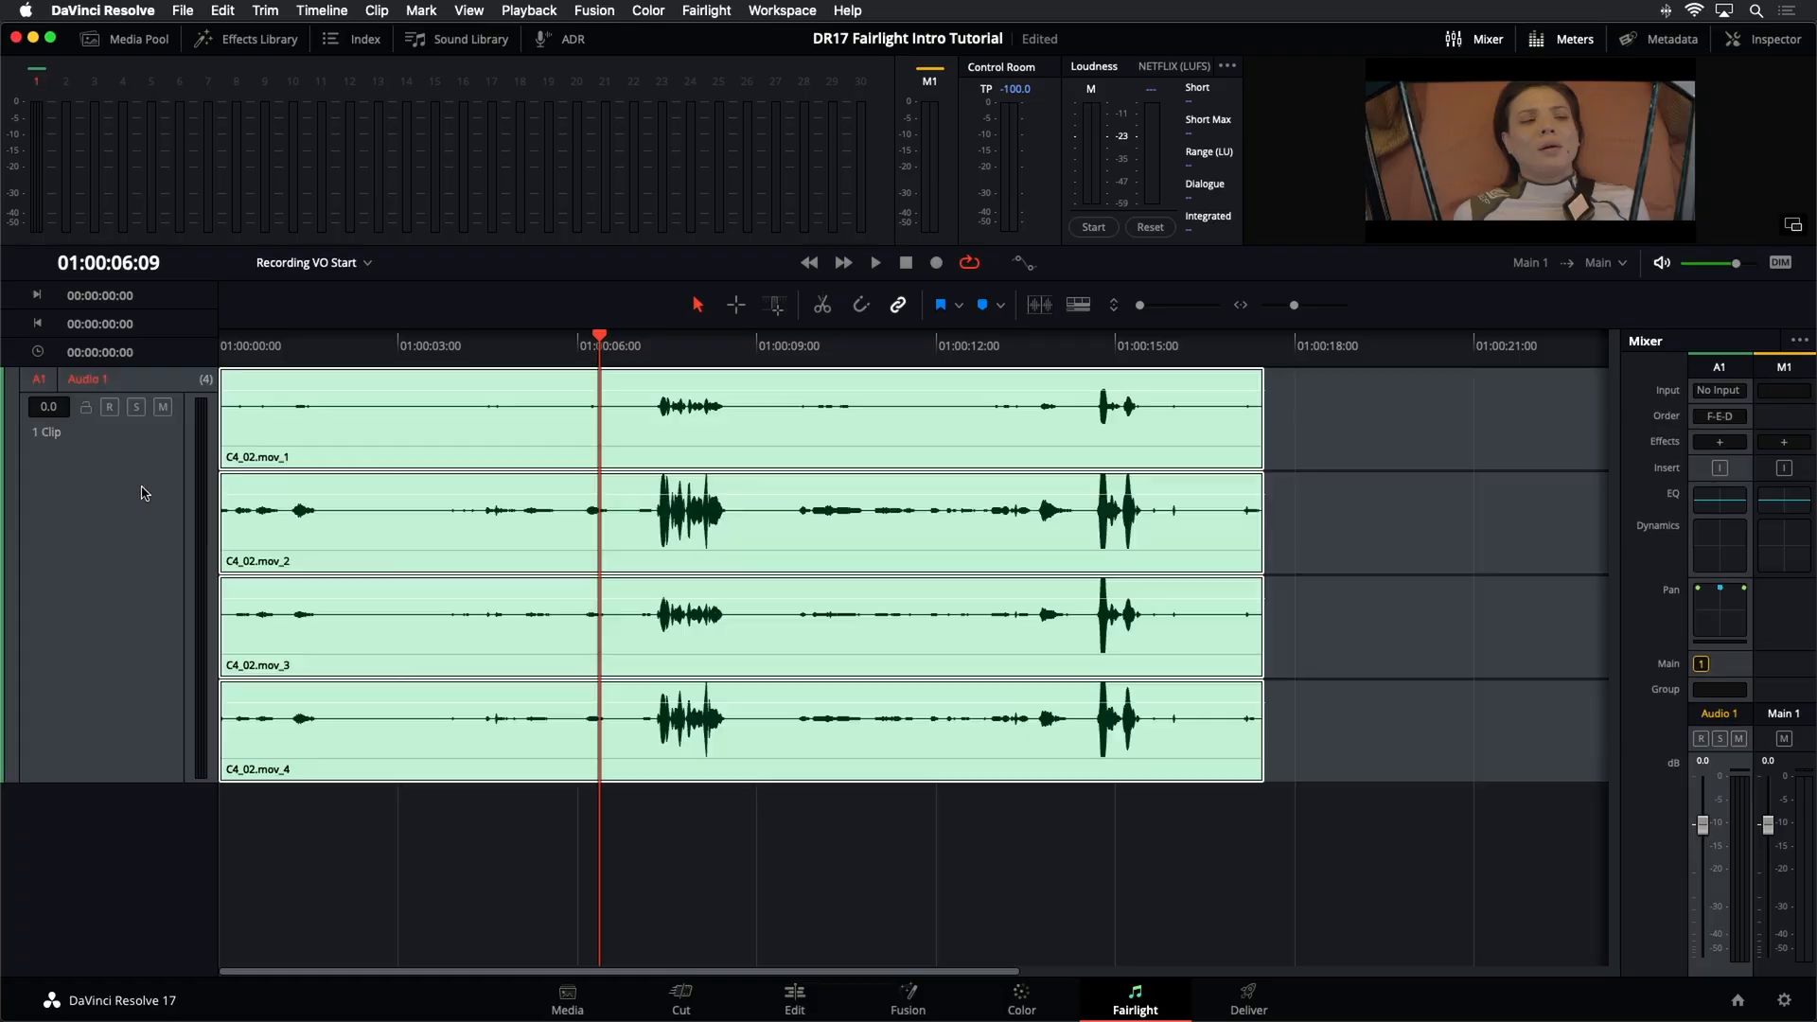
left_click(147, 494)
- Locate the timeline's C4_02.mov clip in the Media Pool and load the neighbouring C4_01.mov in the source viewer
right_click(851, 437)
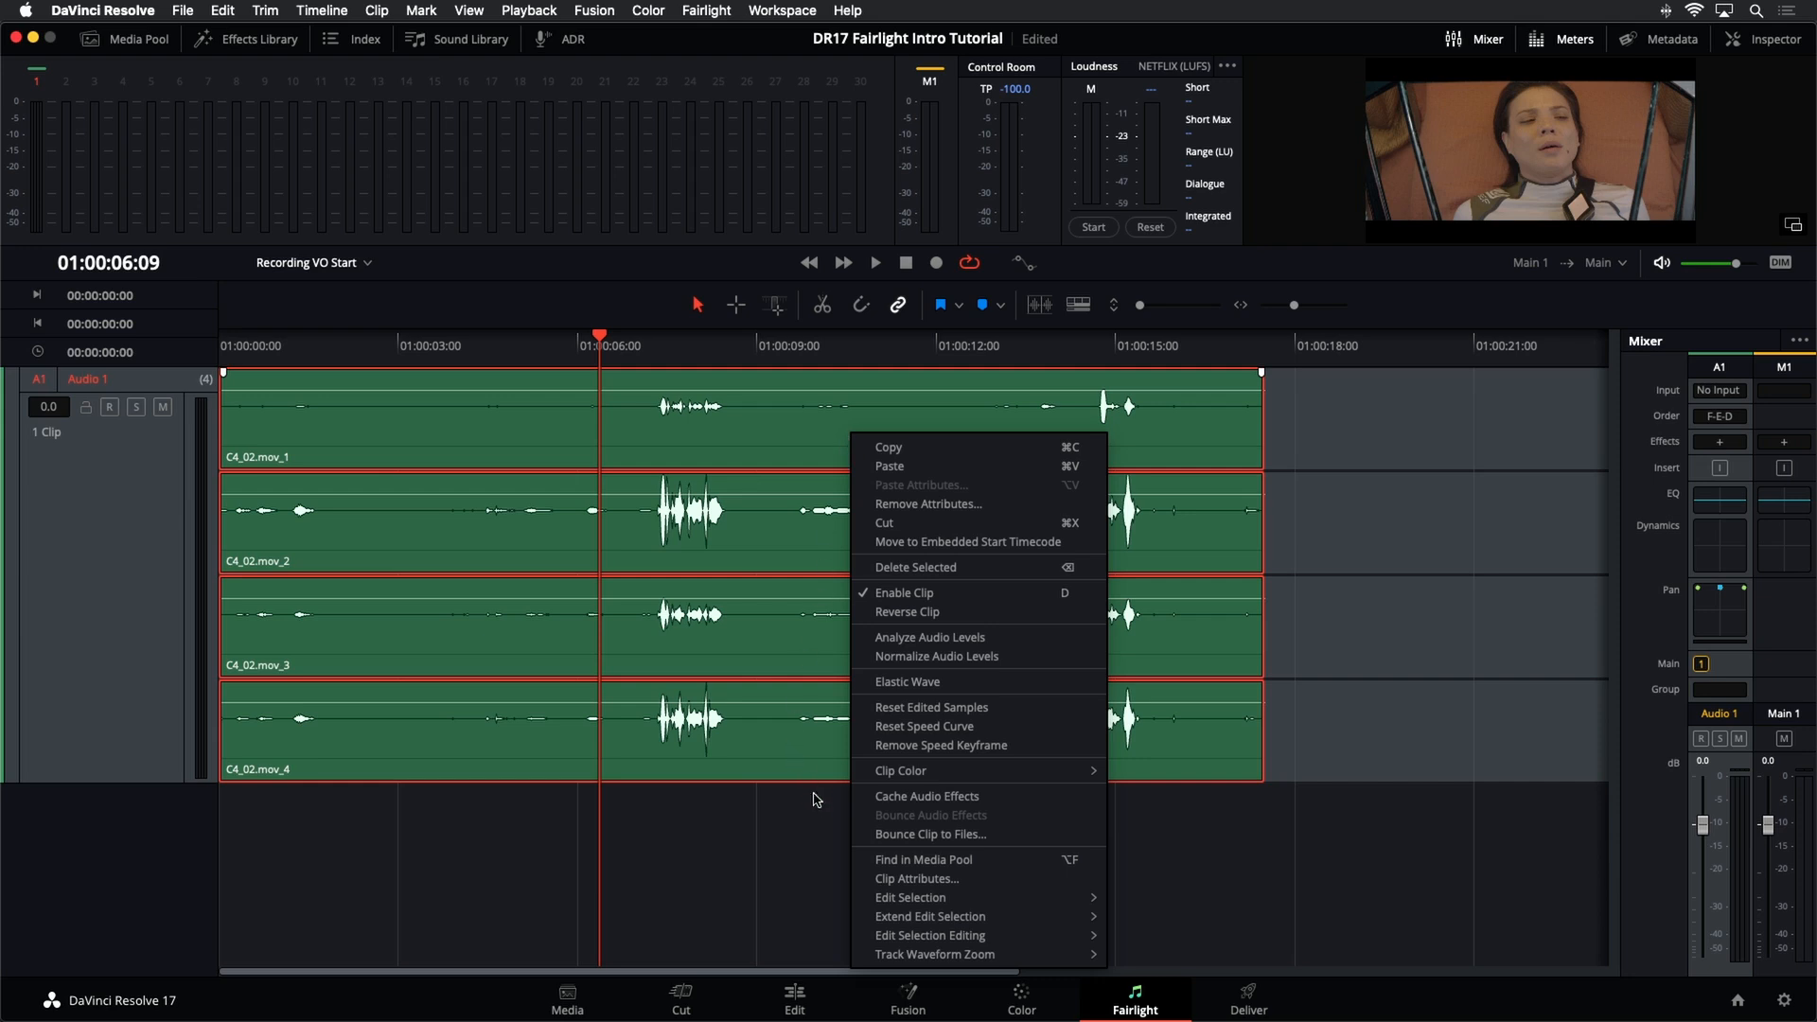
left_click(884, 859)
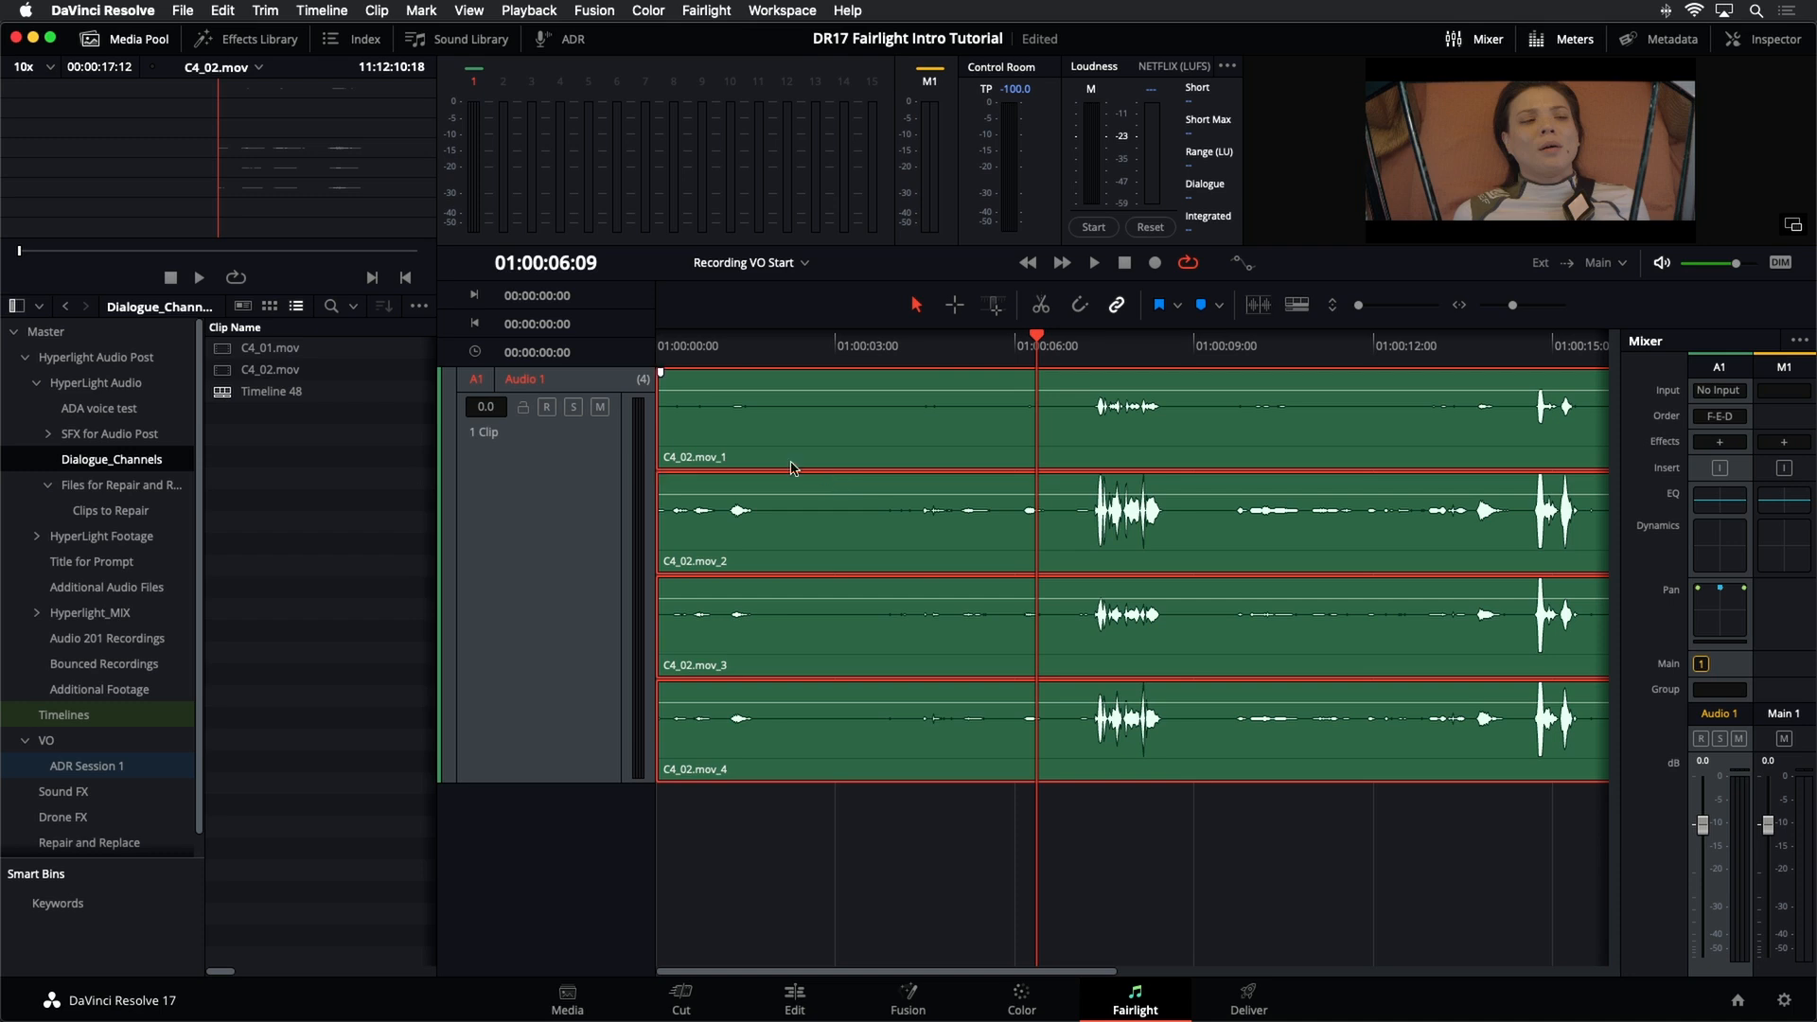
left_click(225, 374)
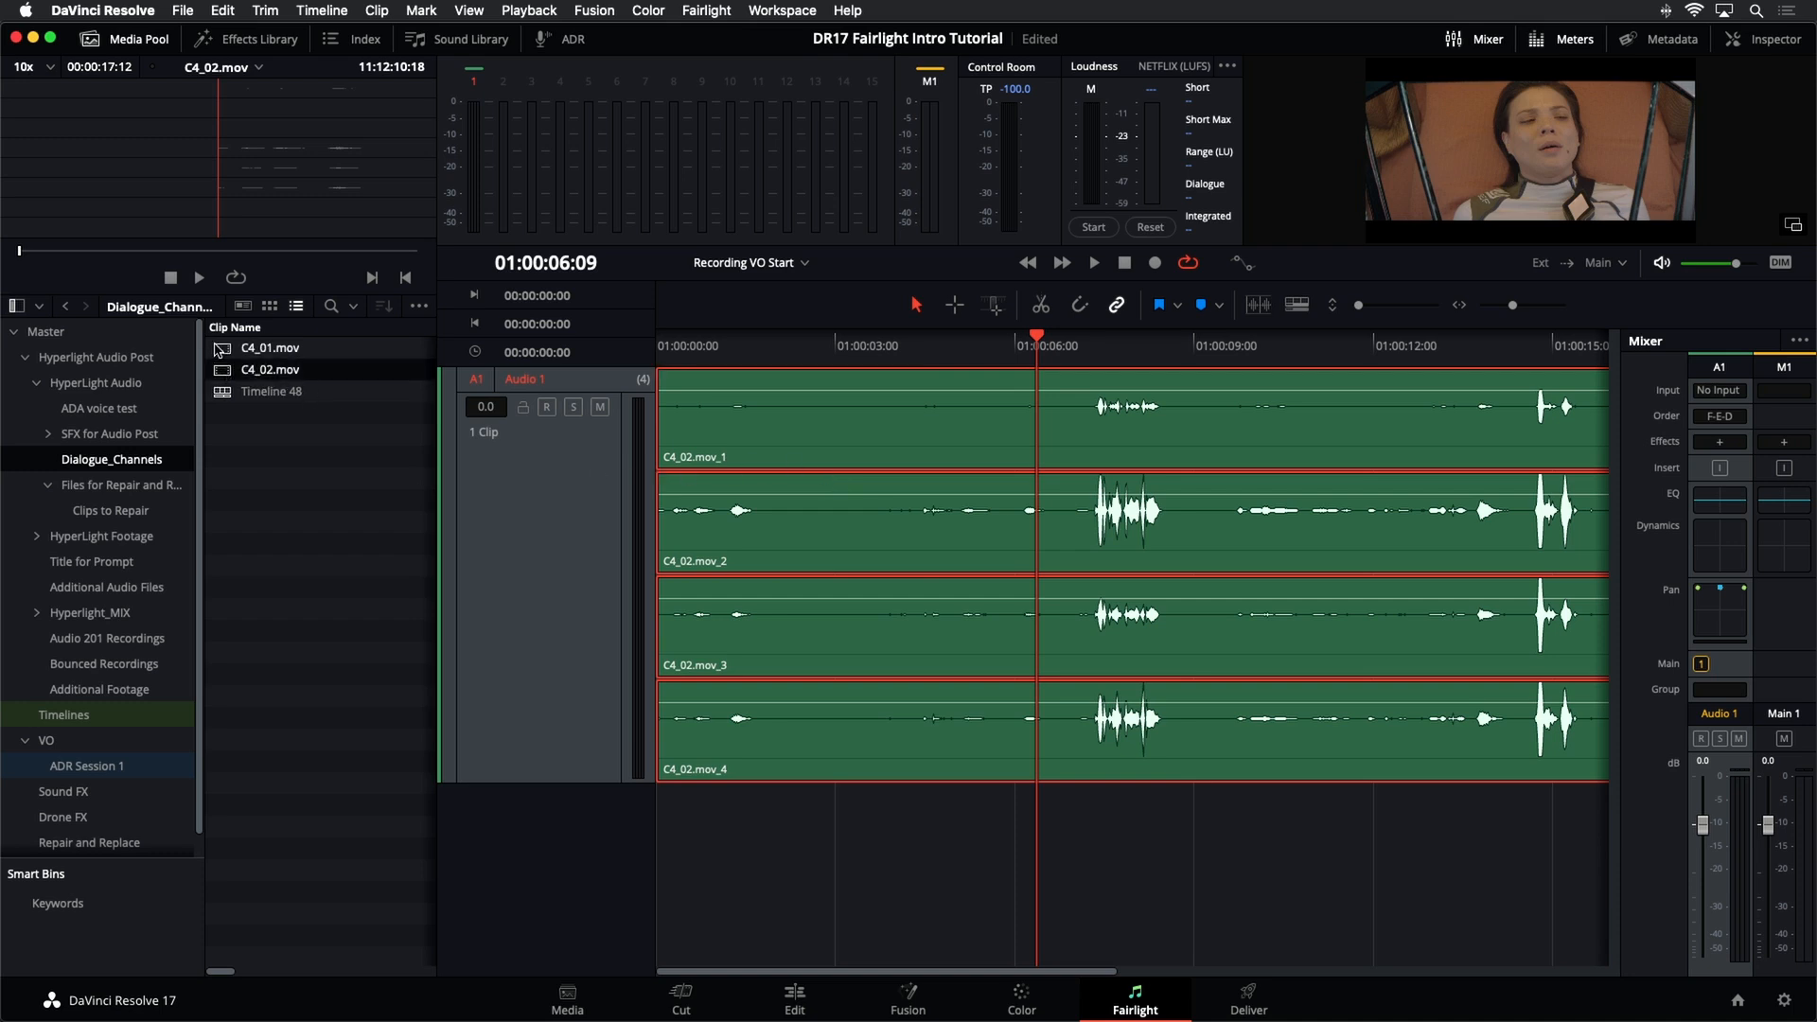
left_click(219, 350)
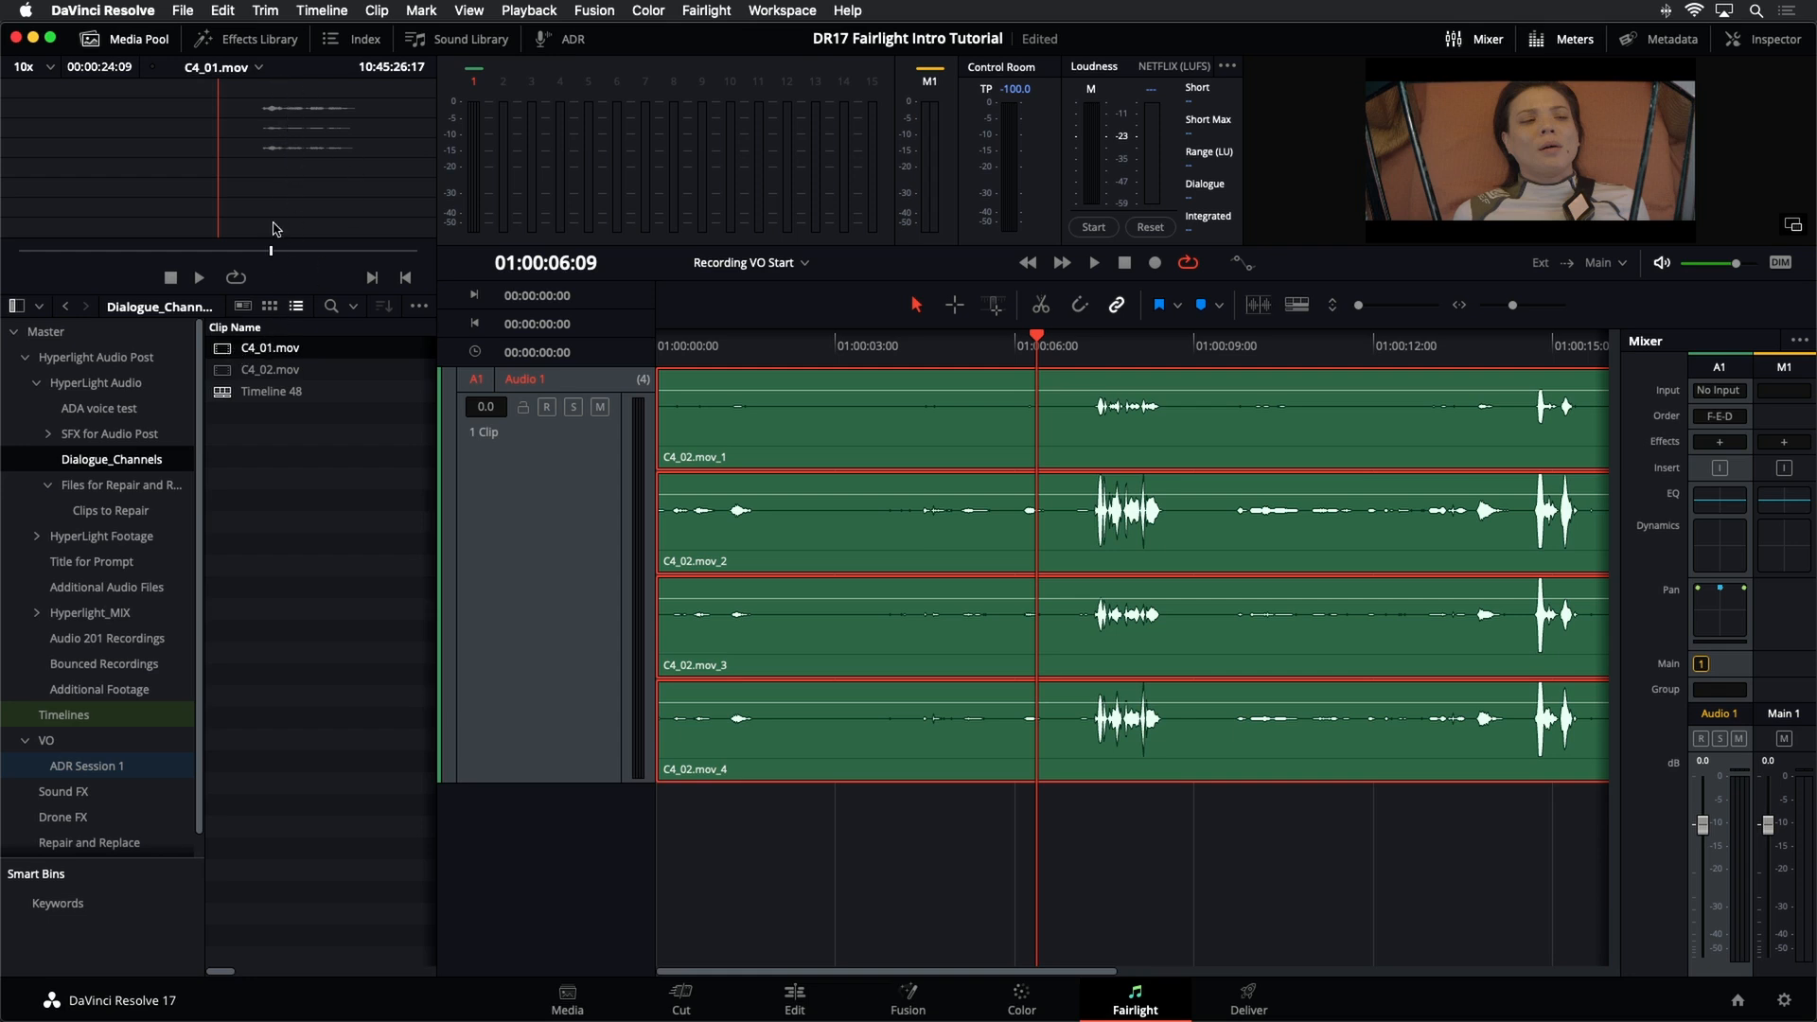
- In C4_01.mov's clip attributes, set the audio format to Adaptive 3 with Embedded Channels 2, 3 and 4 as sources
right_click(225, 358)
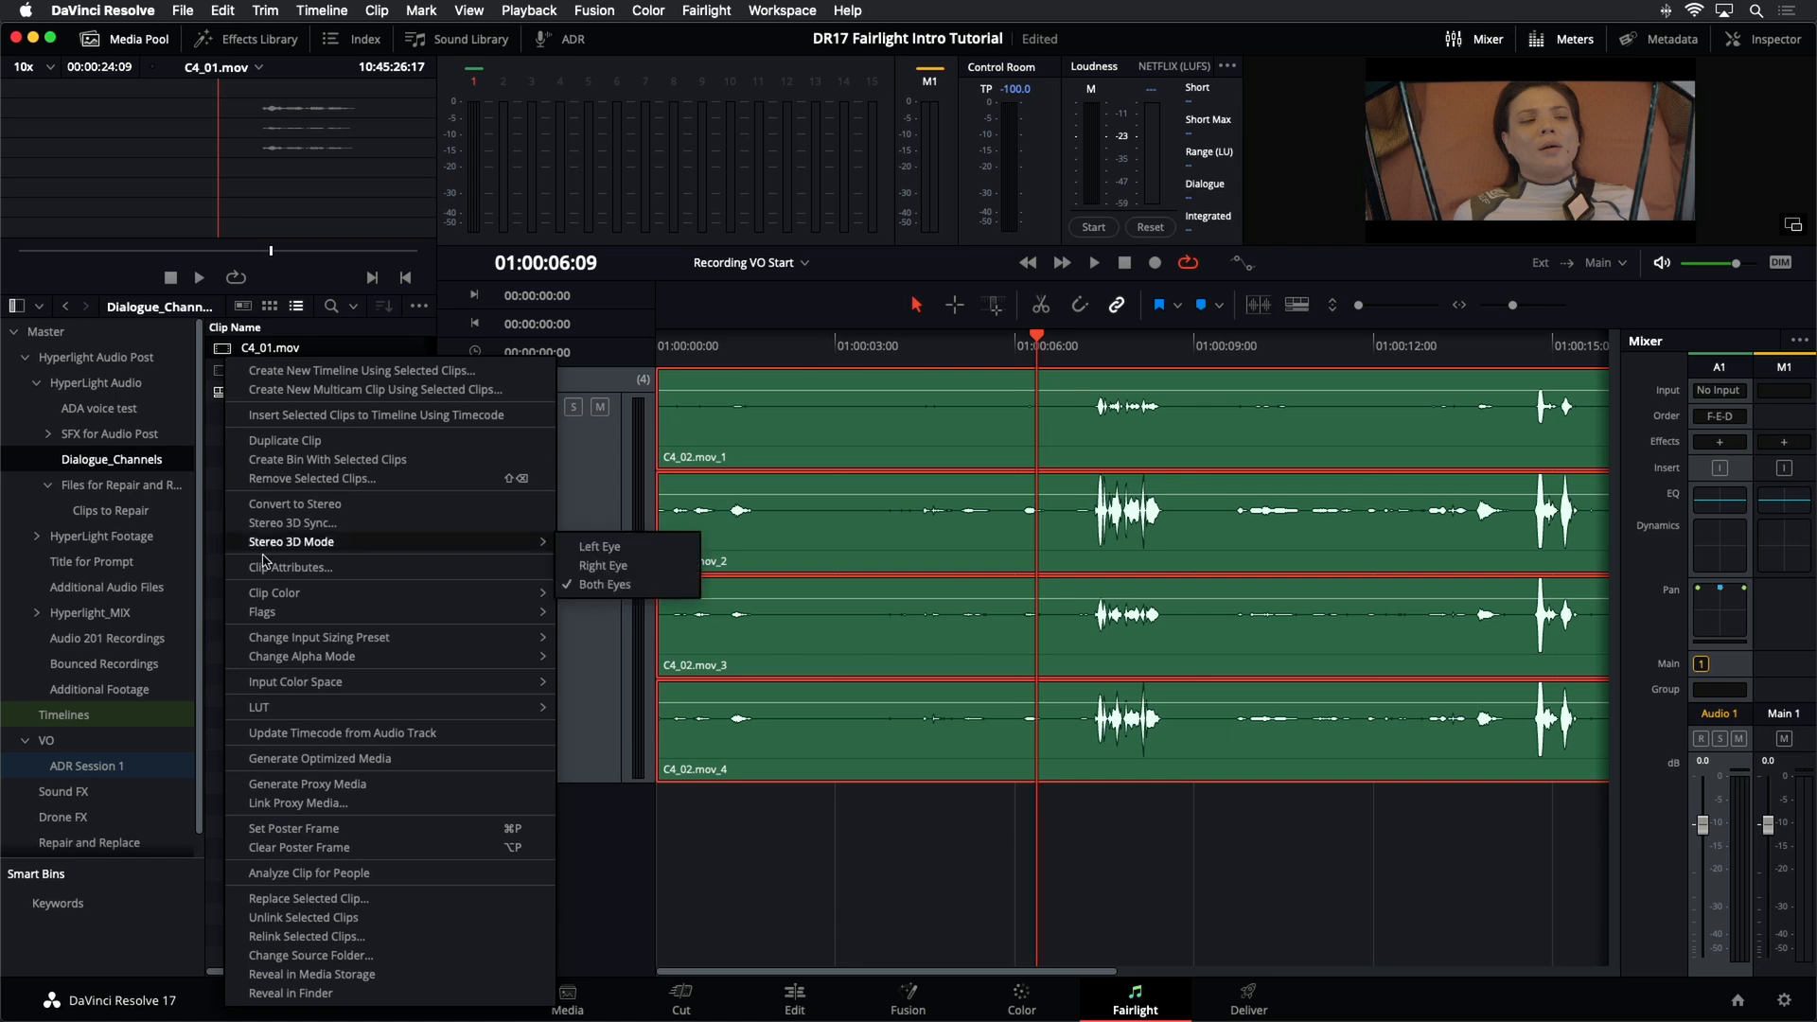
left_click(369, 568)
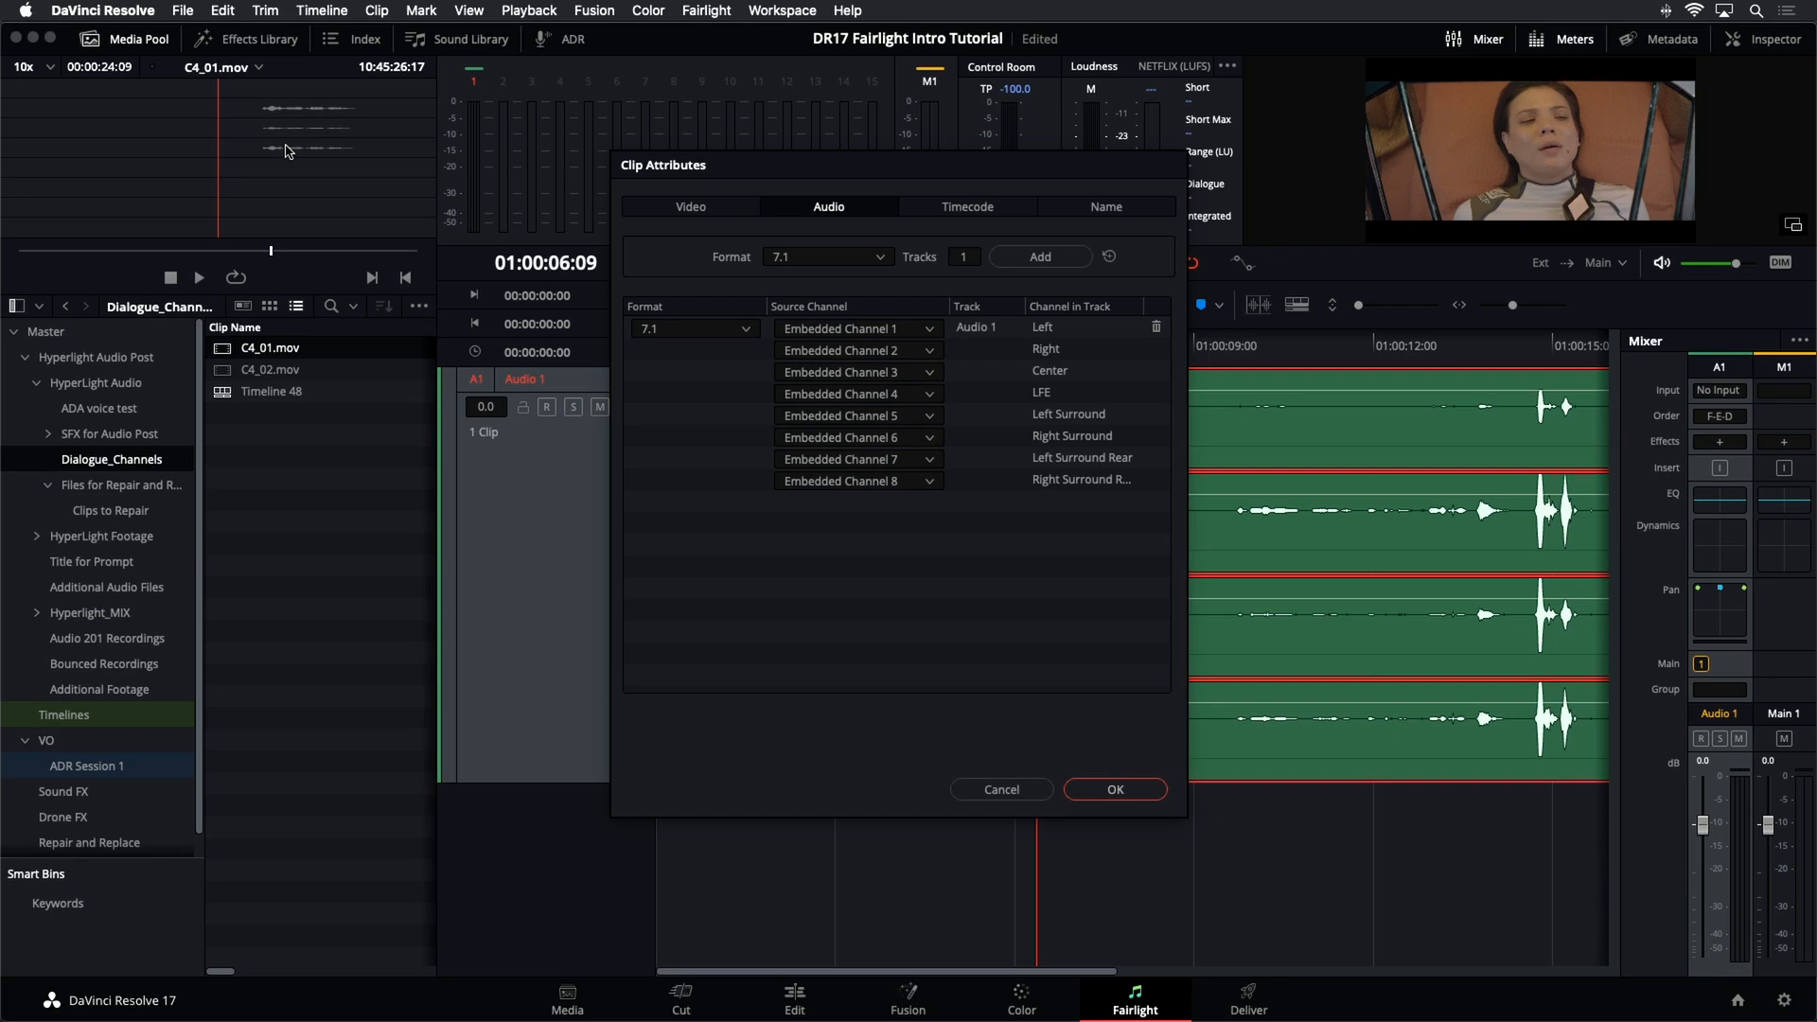
left_click(743, 329)
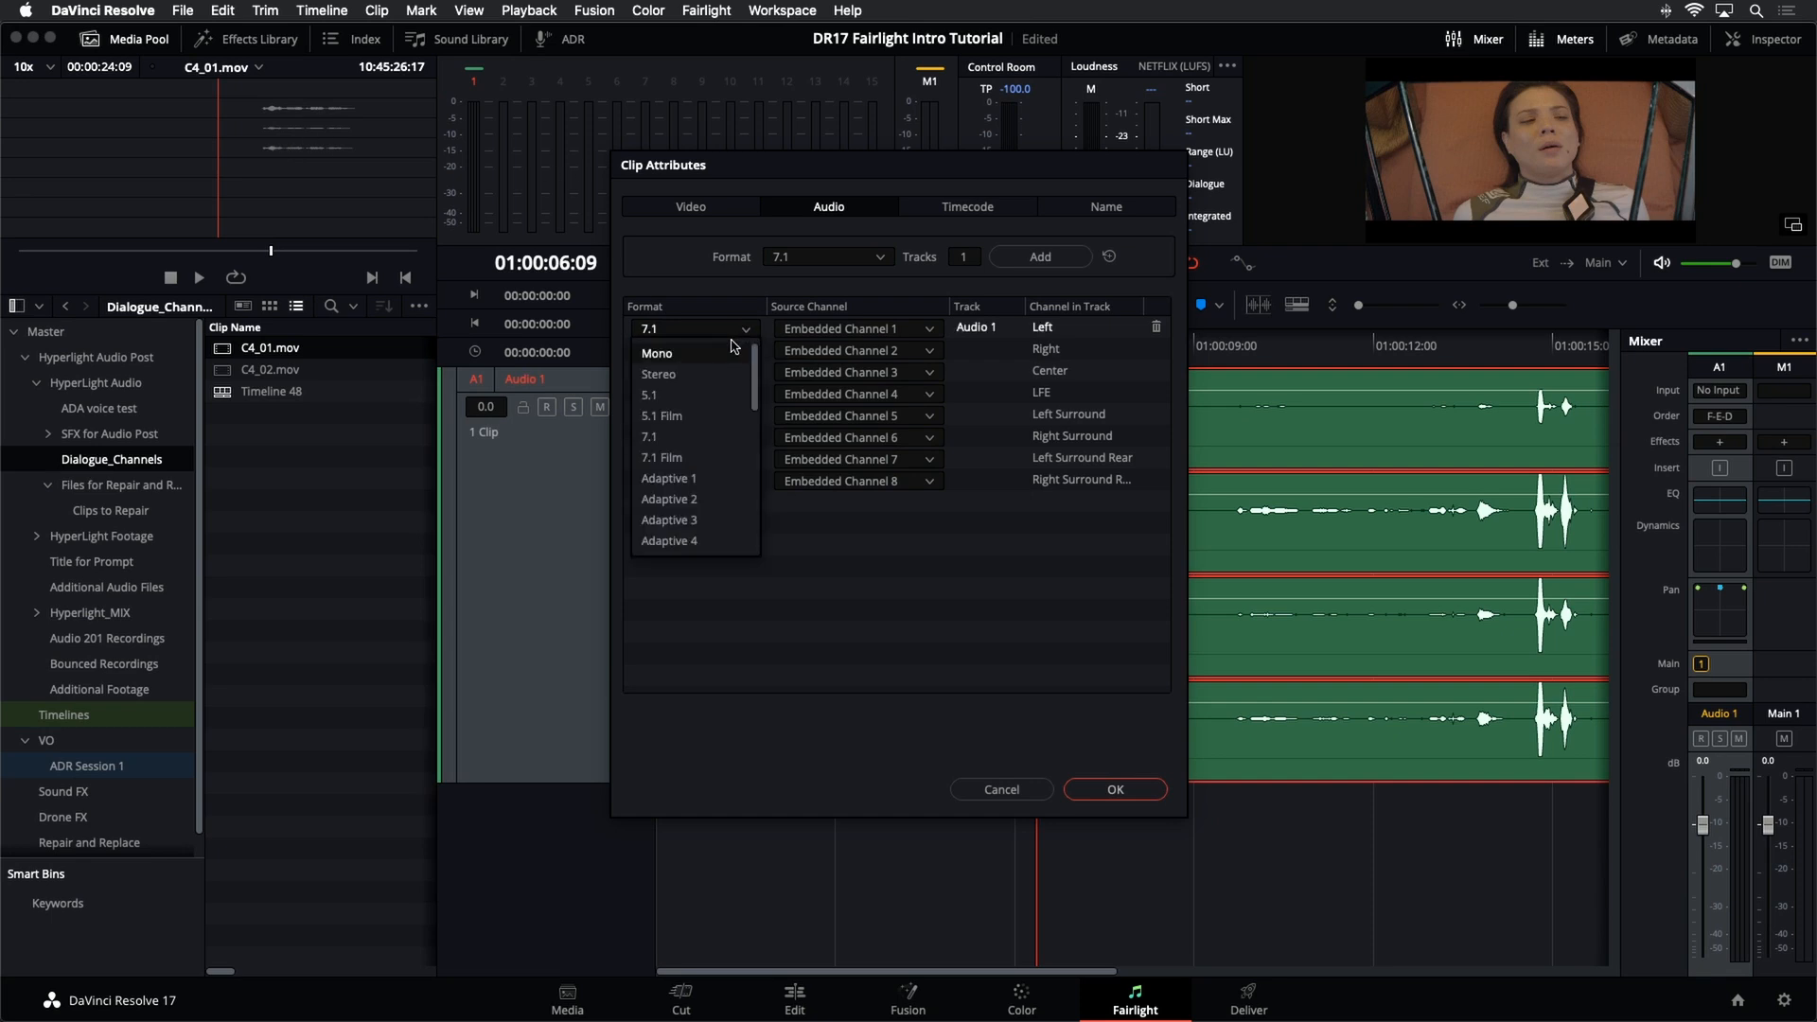
left_click(709, 519)
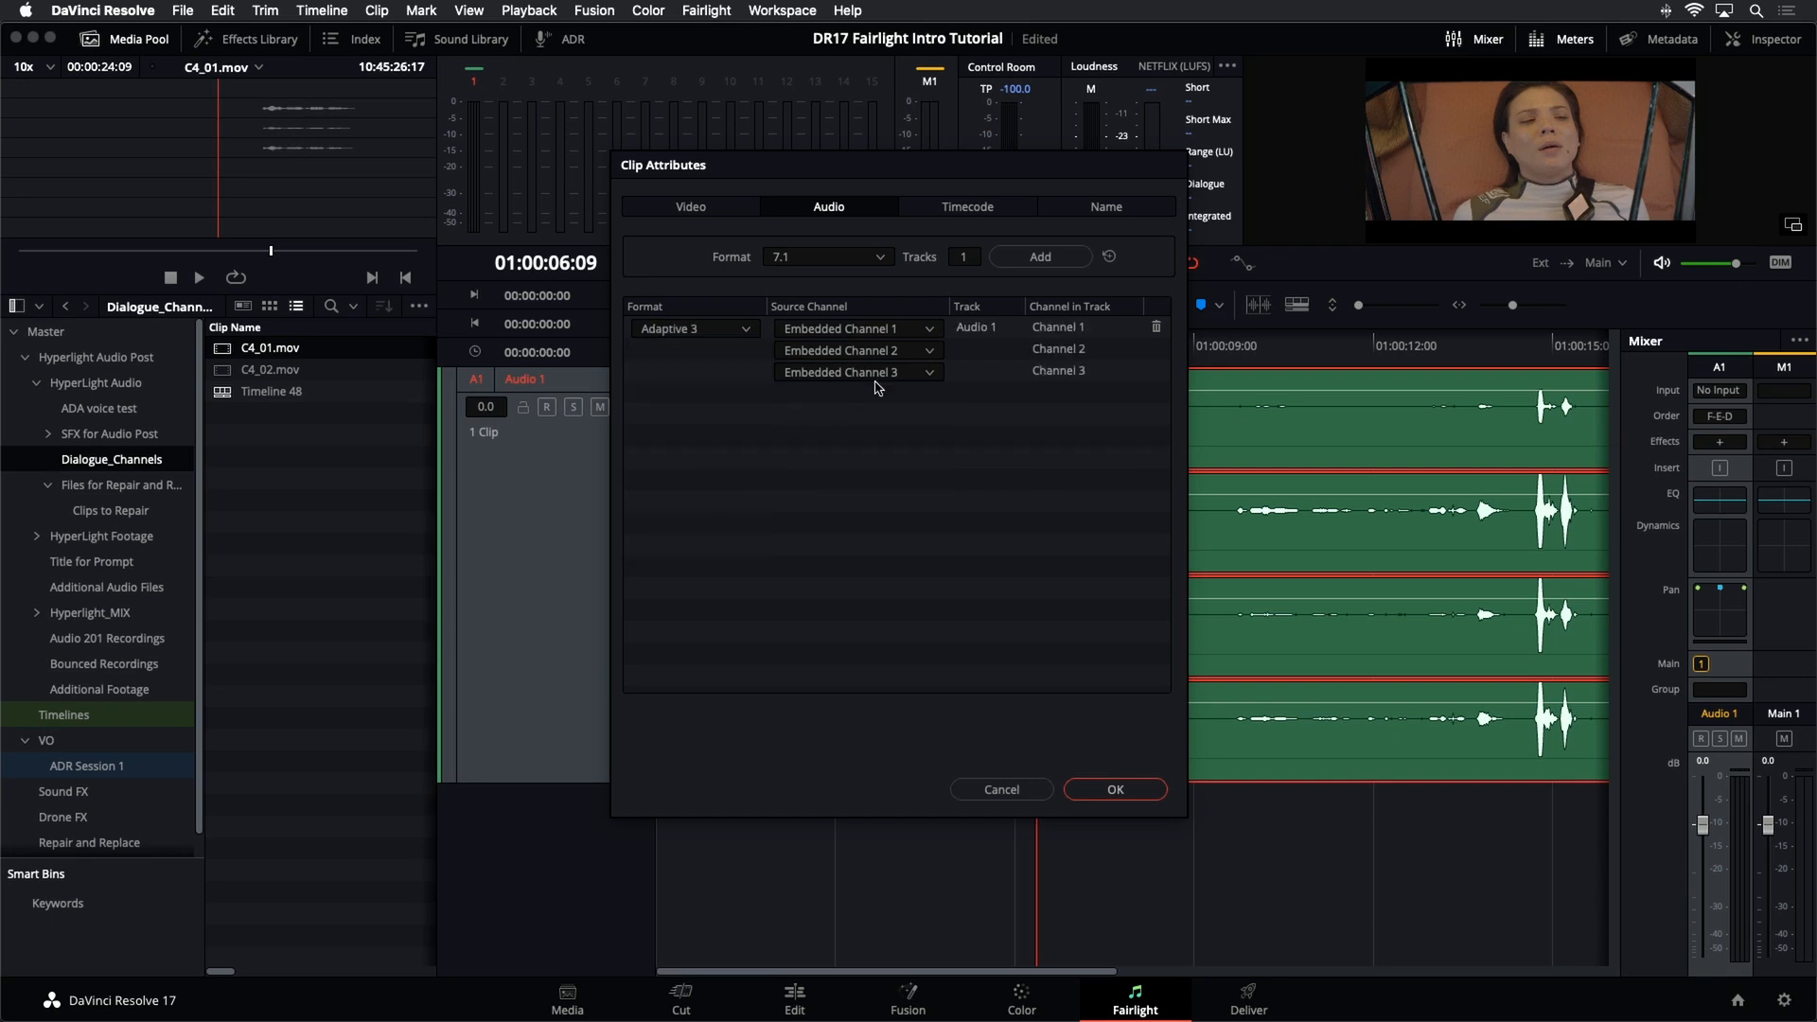
left_click(923, 331)
left_click(913, 395)
left_click(923, 351)
left_click(910, 438)
left_click(923, 373)
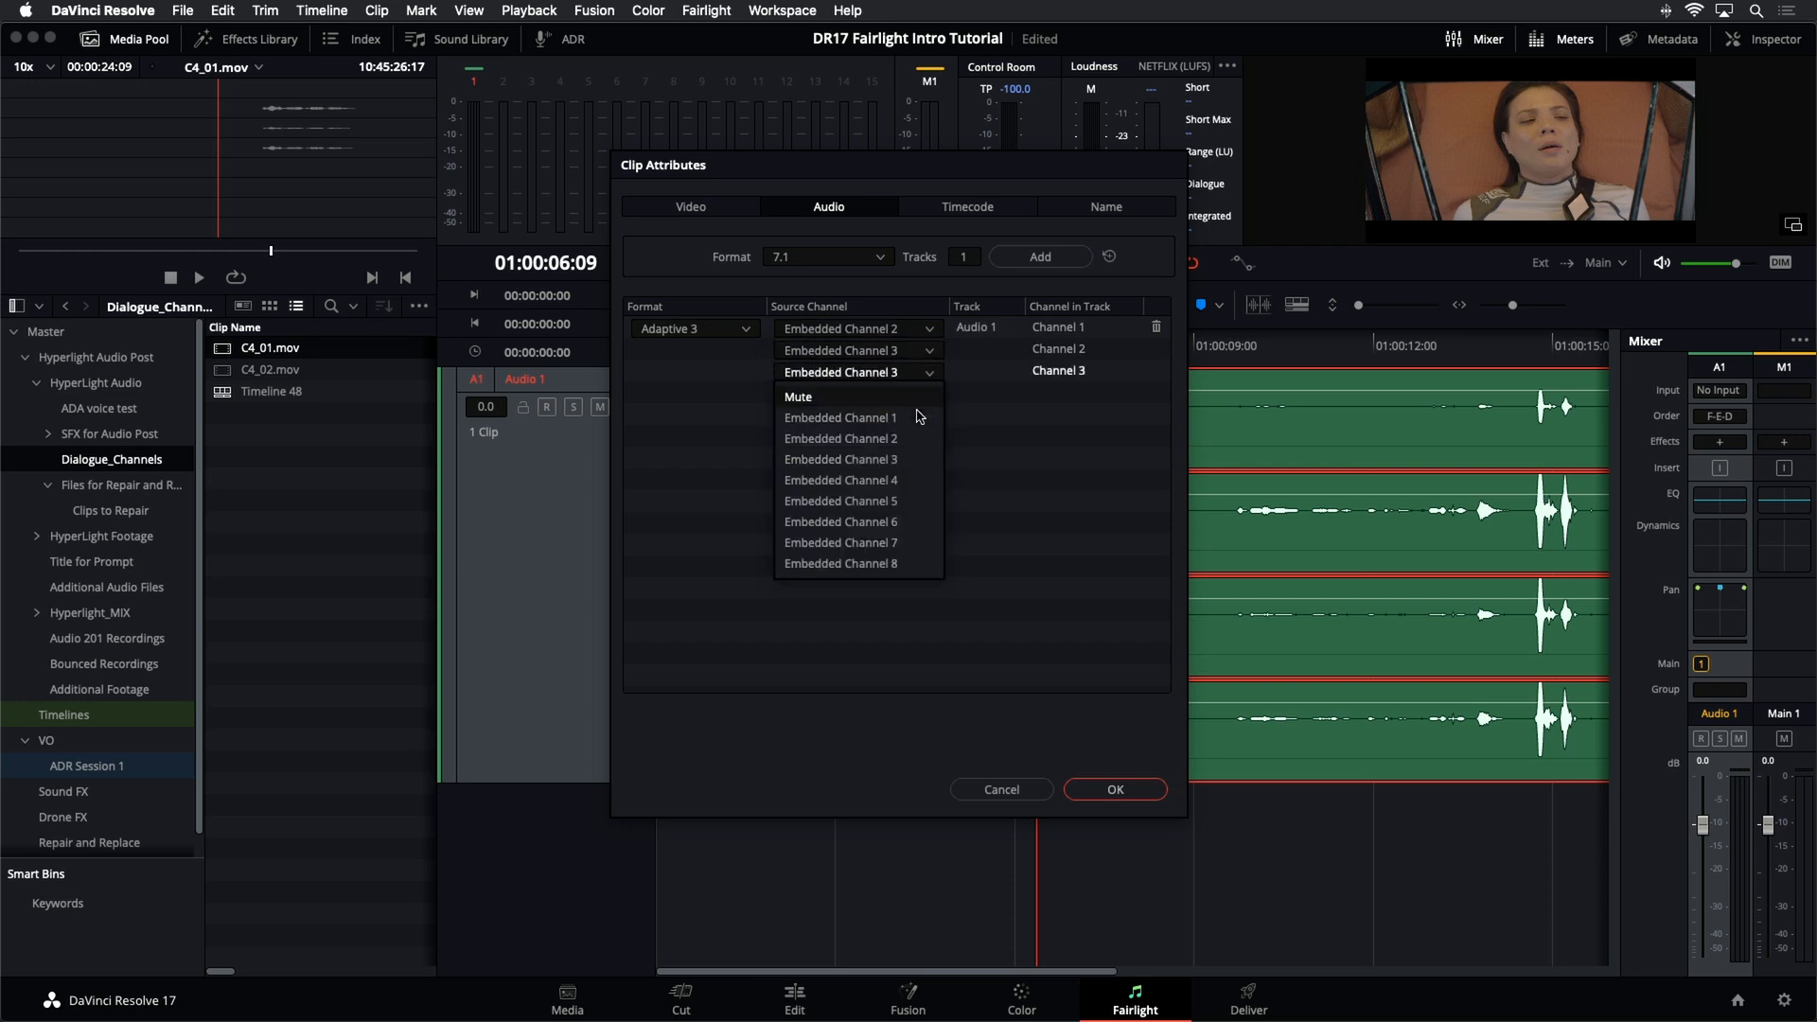
left_click(921, 478)
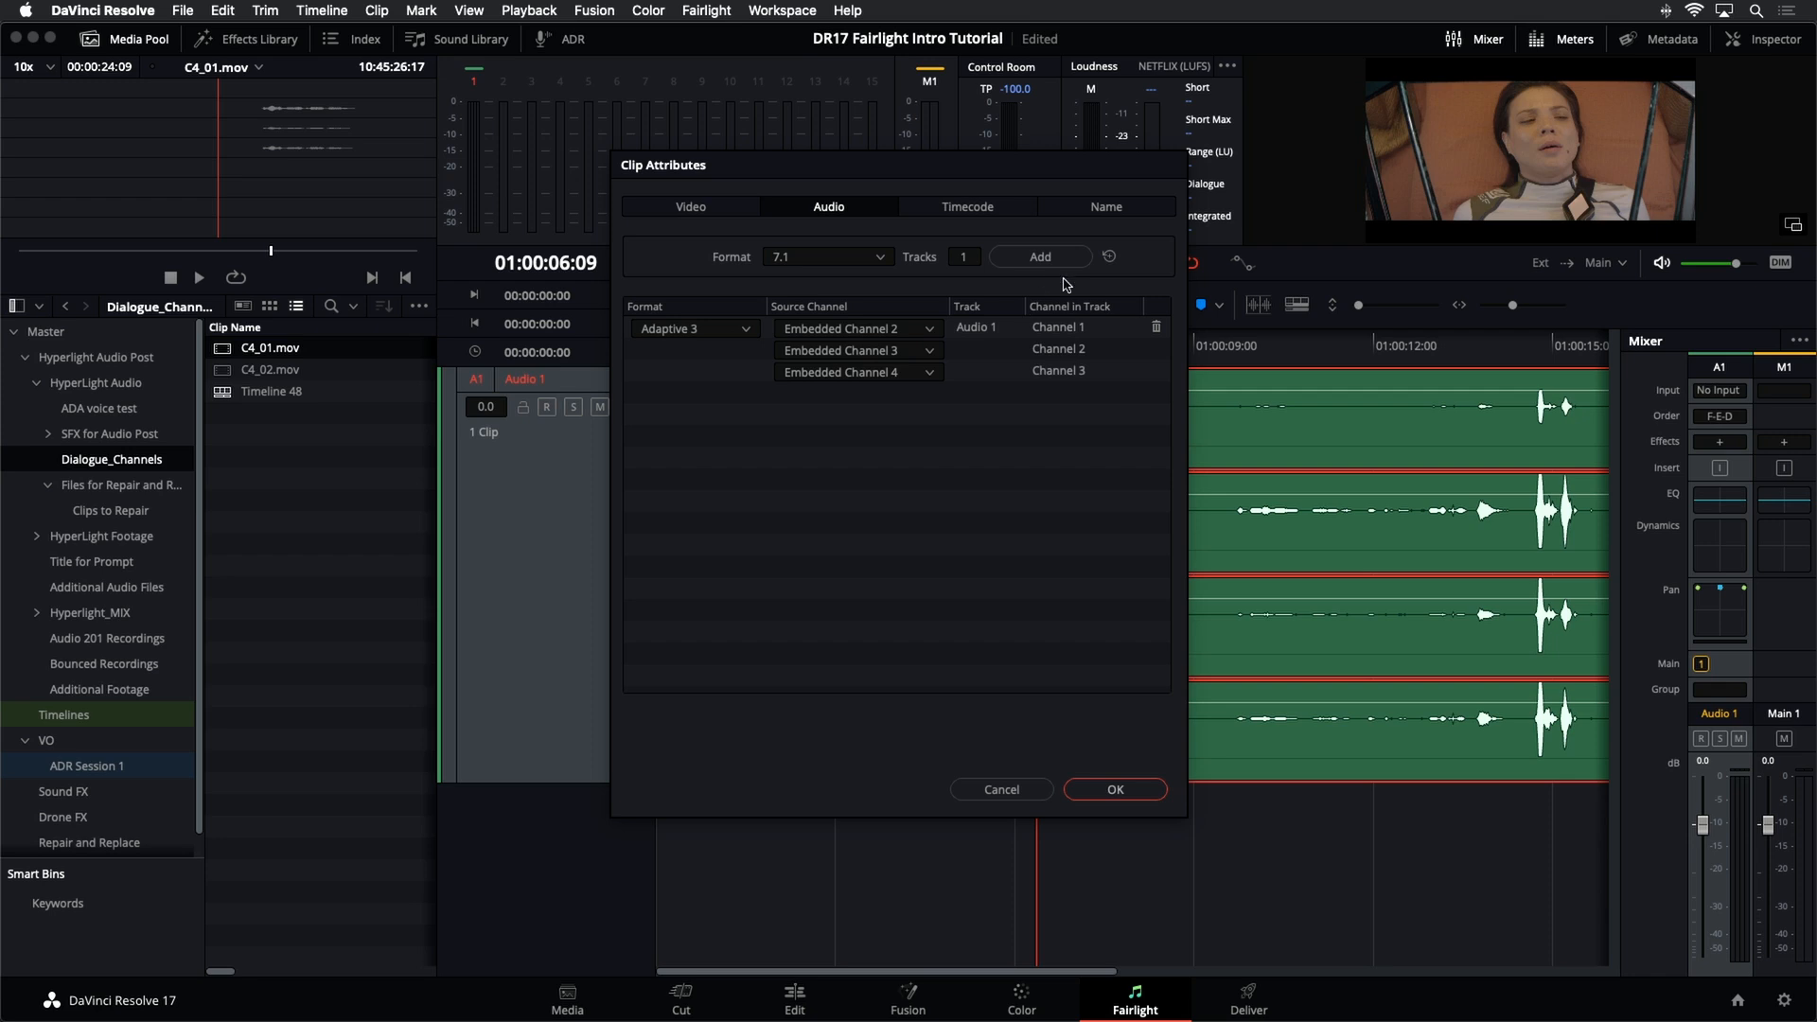
- Add three mono tracks to C4_01.mov's audio attributes
left_click(880, 261)
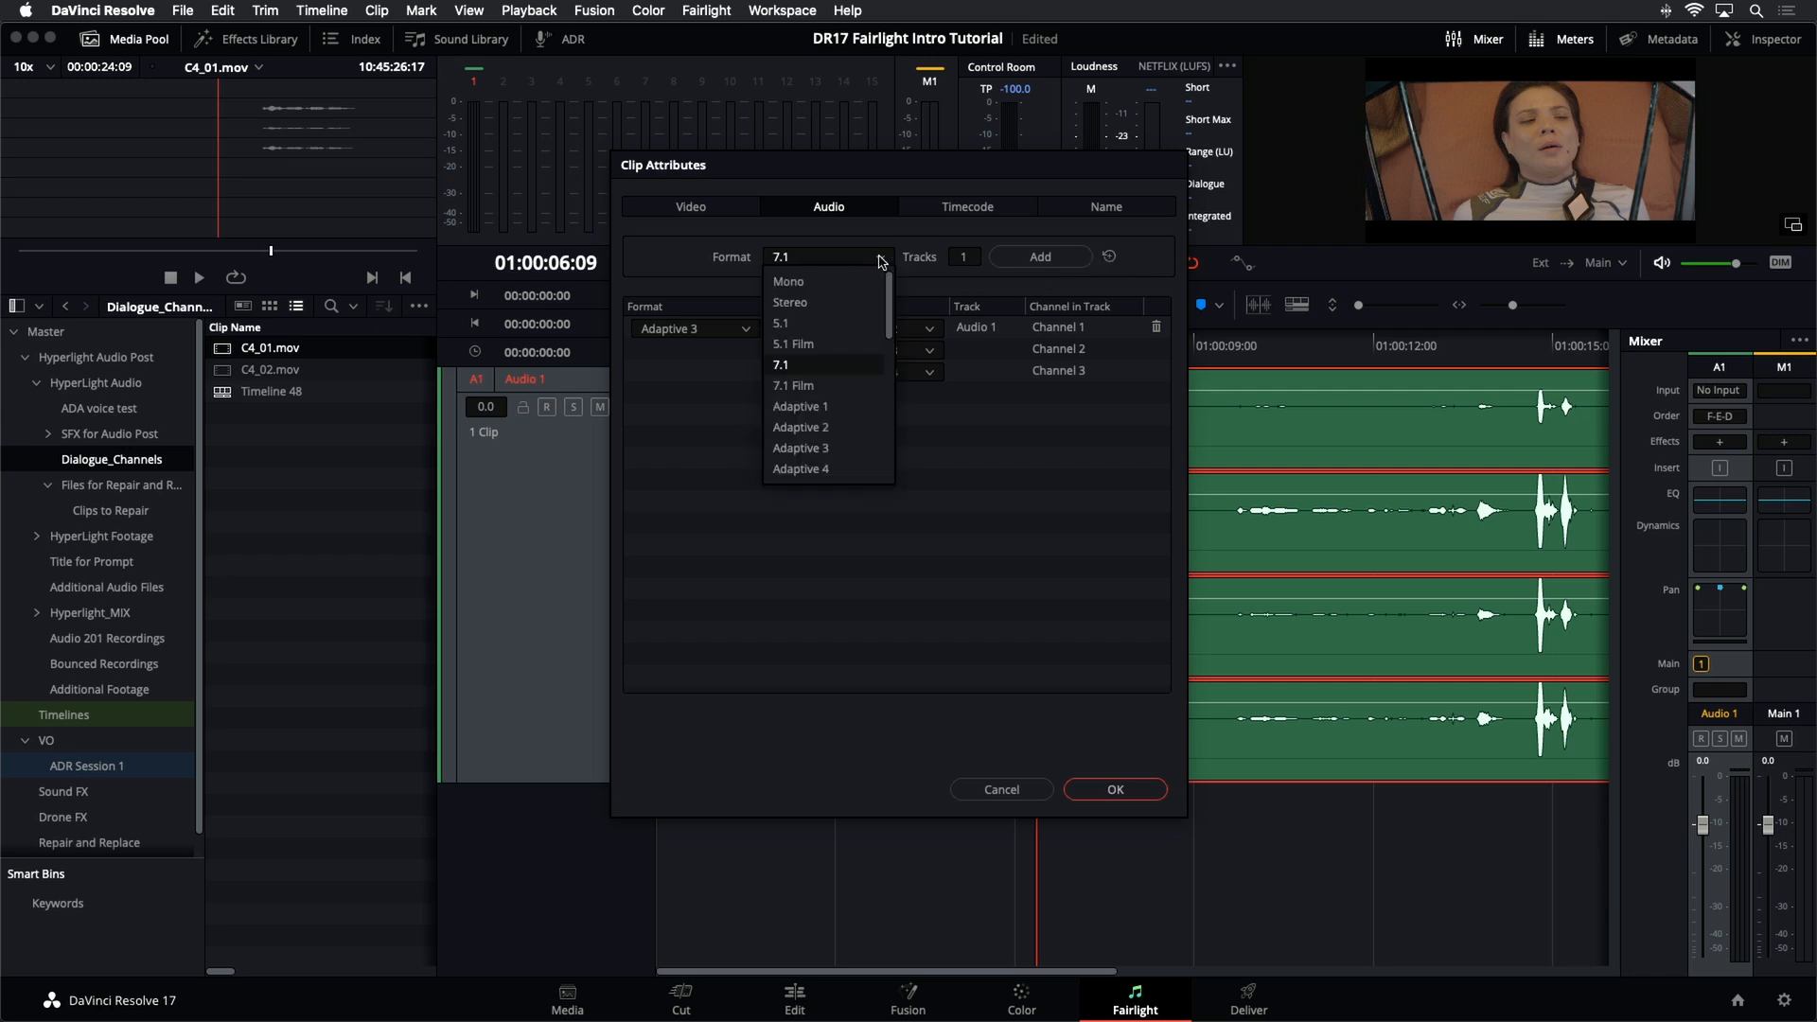
left_click(825, 278)
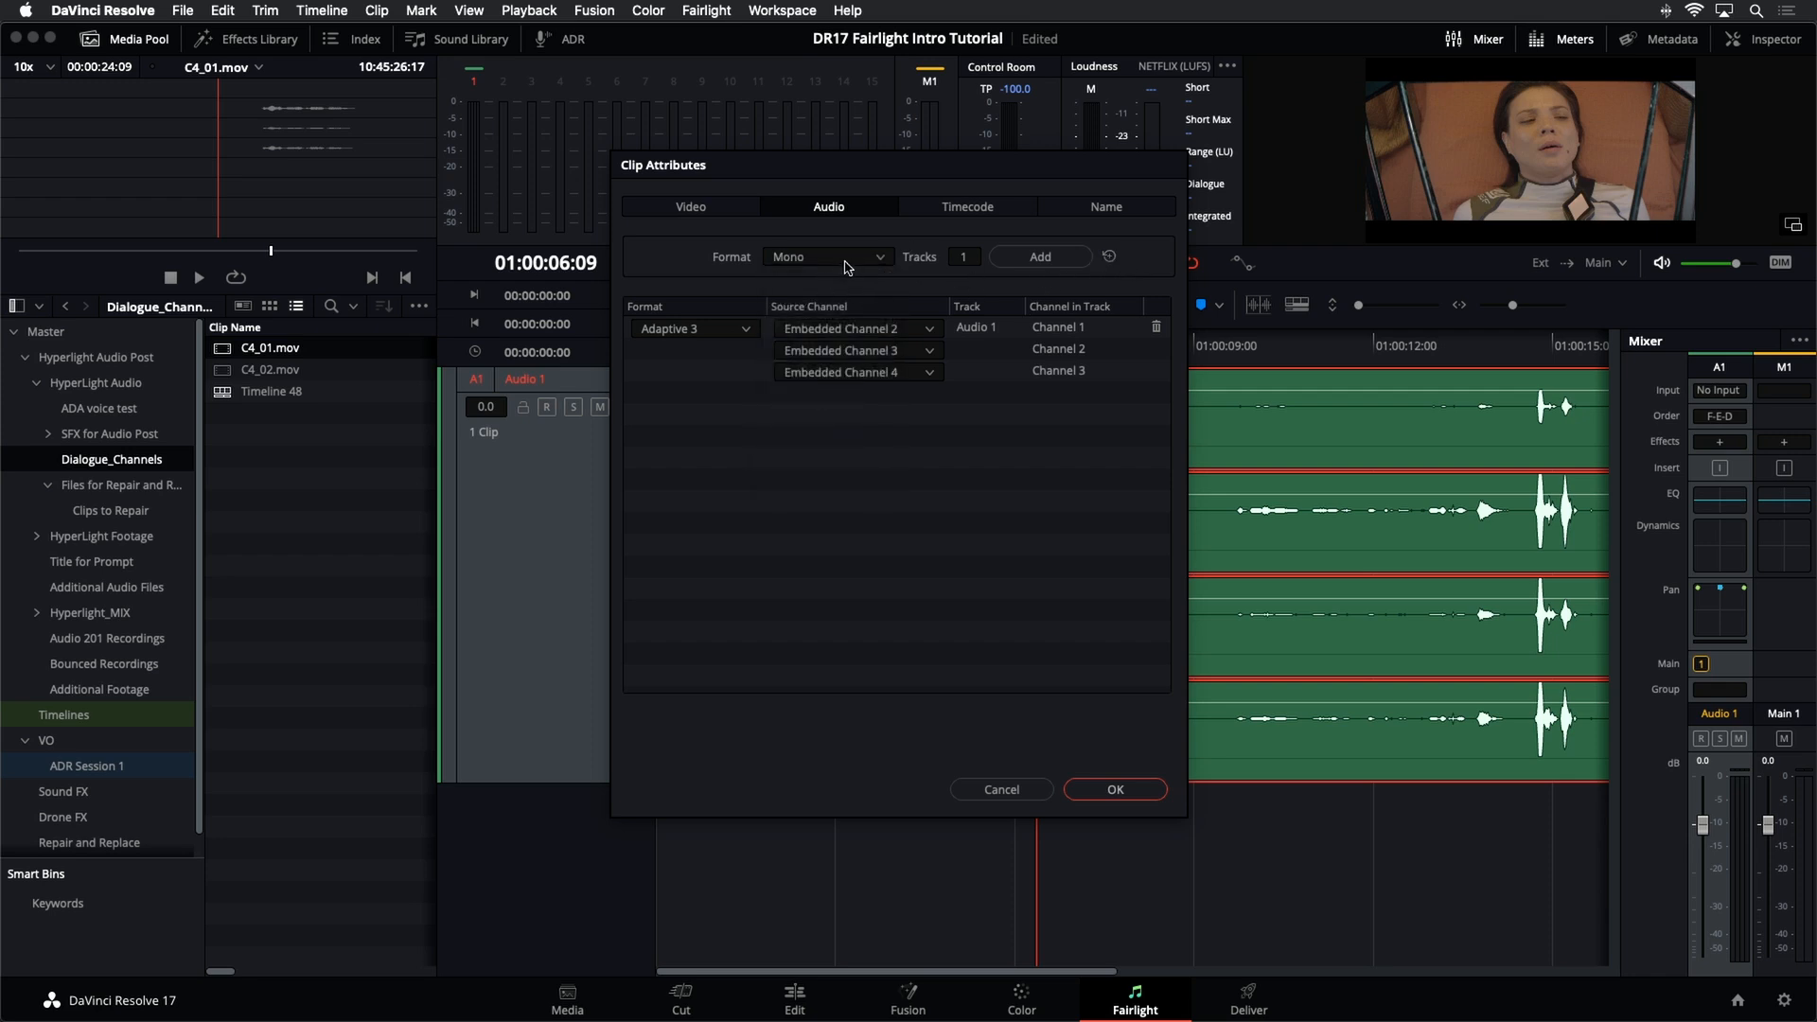
left_click(957, 258)
type("3")
left_click(1076, 259)
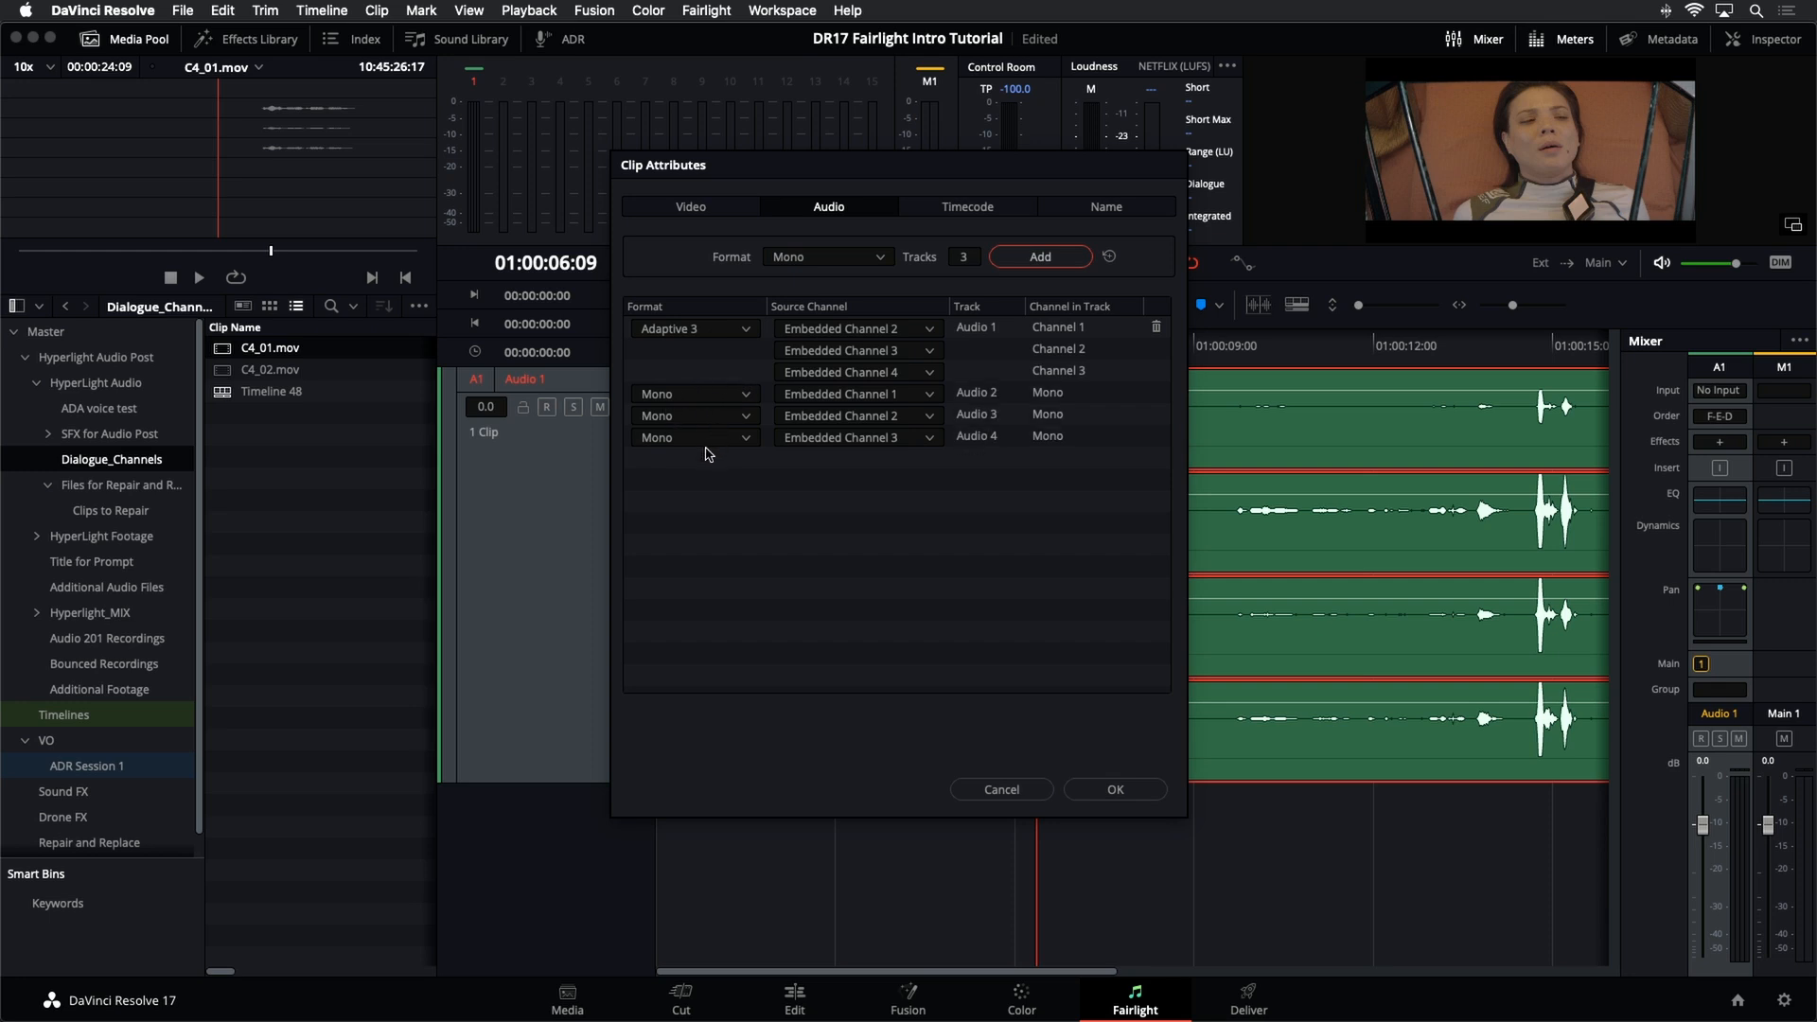
- Assign Embedded Channels 2, 3 and 4 to the mono tracks Audio 2, 3 and 4, and apply the clip attributes
left_click(909, 394)
left_click(906, 461)
left_click(911, 417)
left_click(906, 502)
left_click(908, 437)
left_click(909, 546)
left_click(1115, 790)
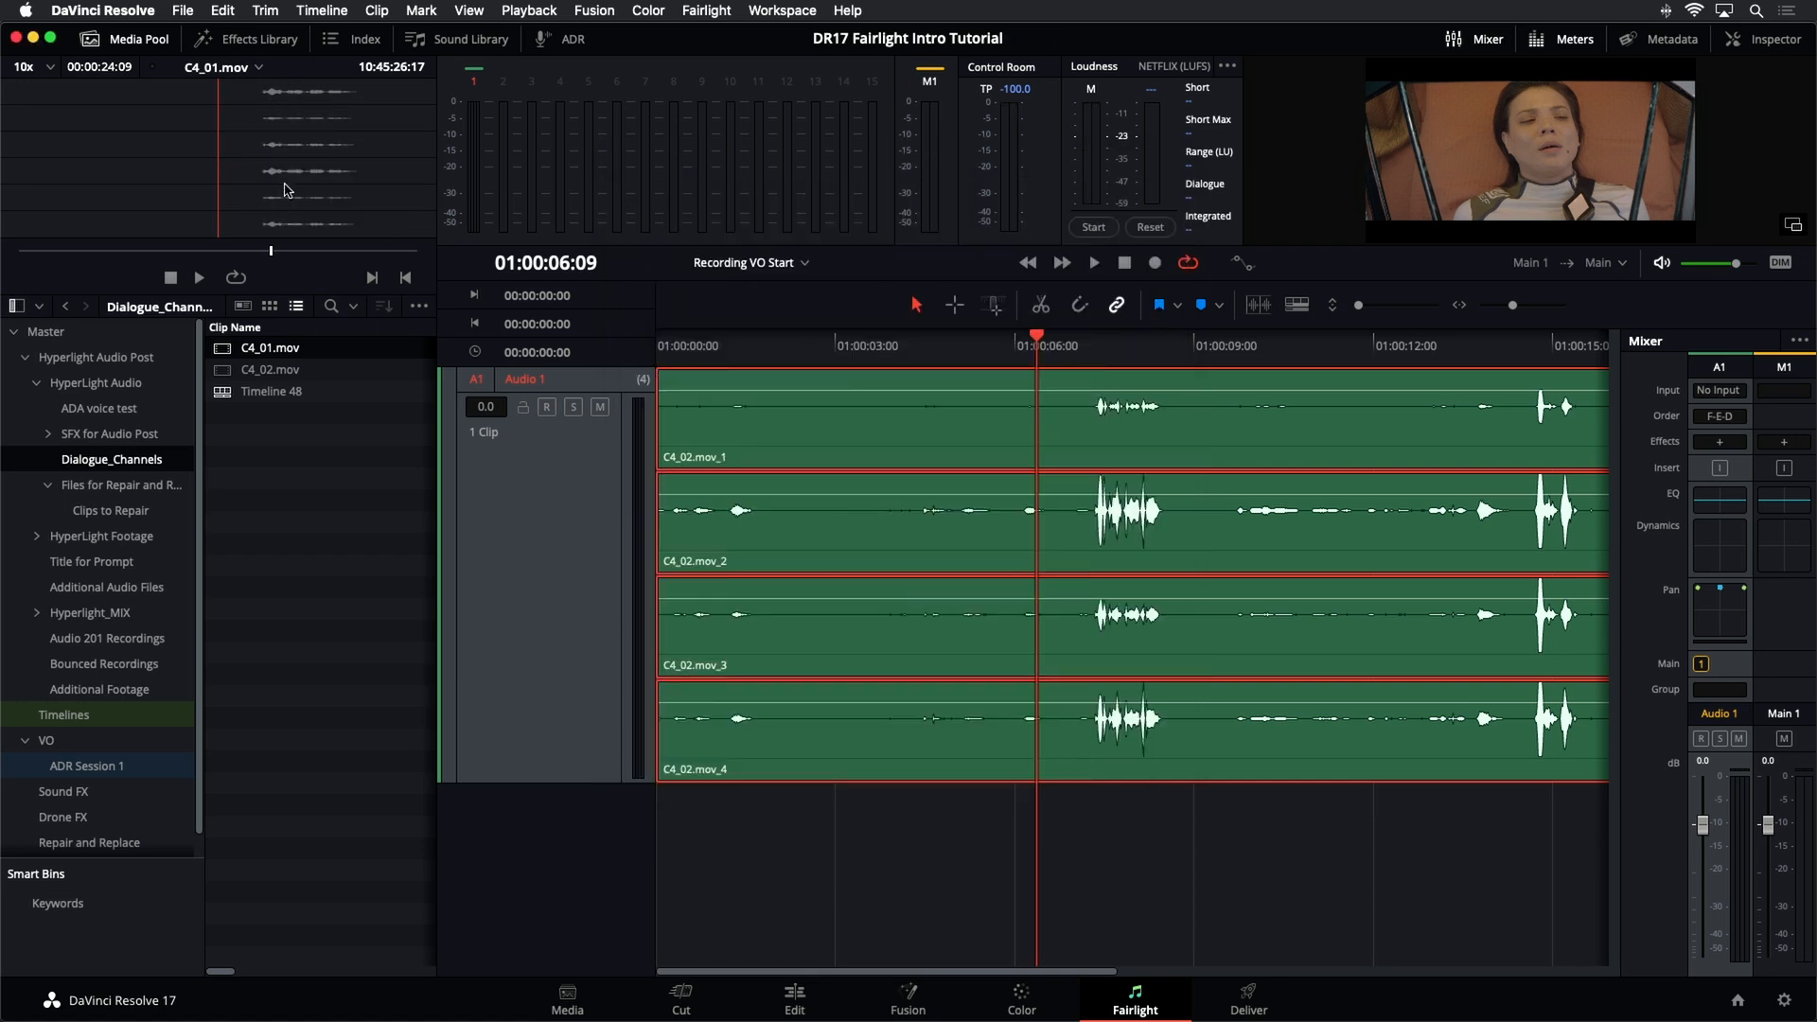
- Create a new timeline from C4_01.mov and enlarge its track heights
right_click(222, 354)
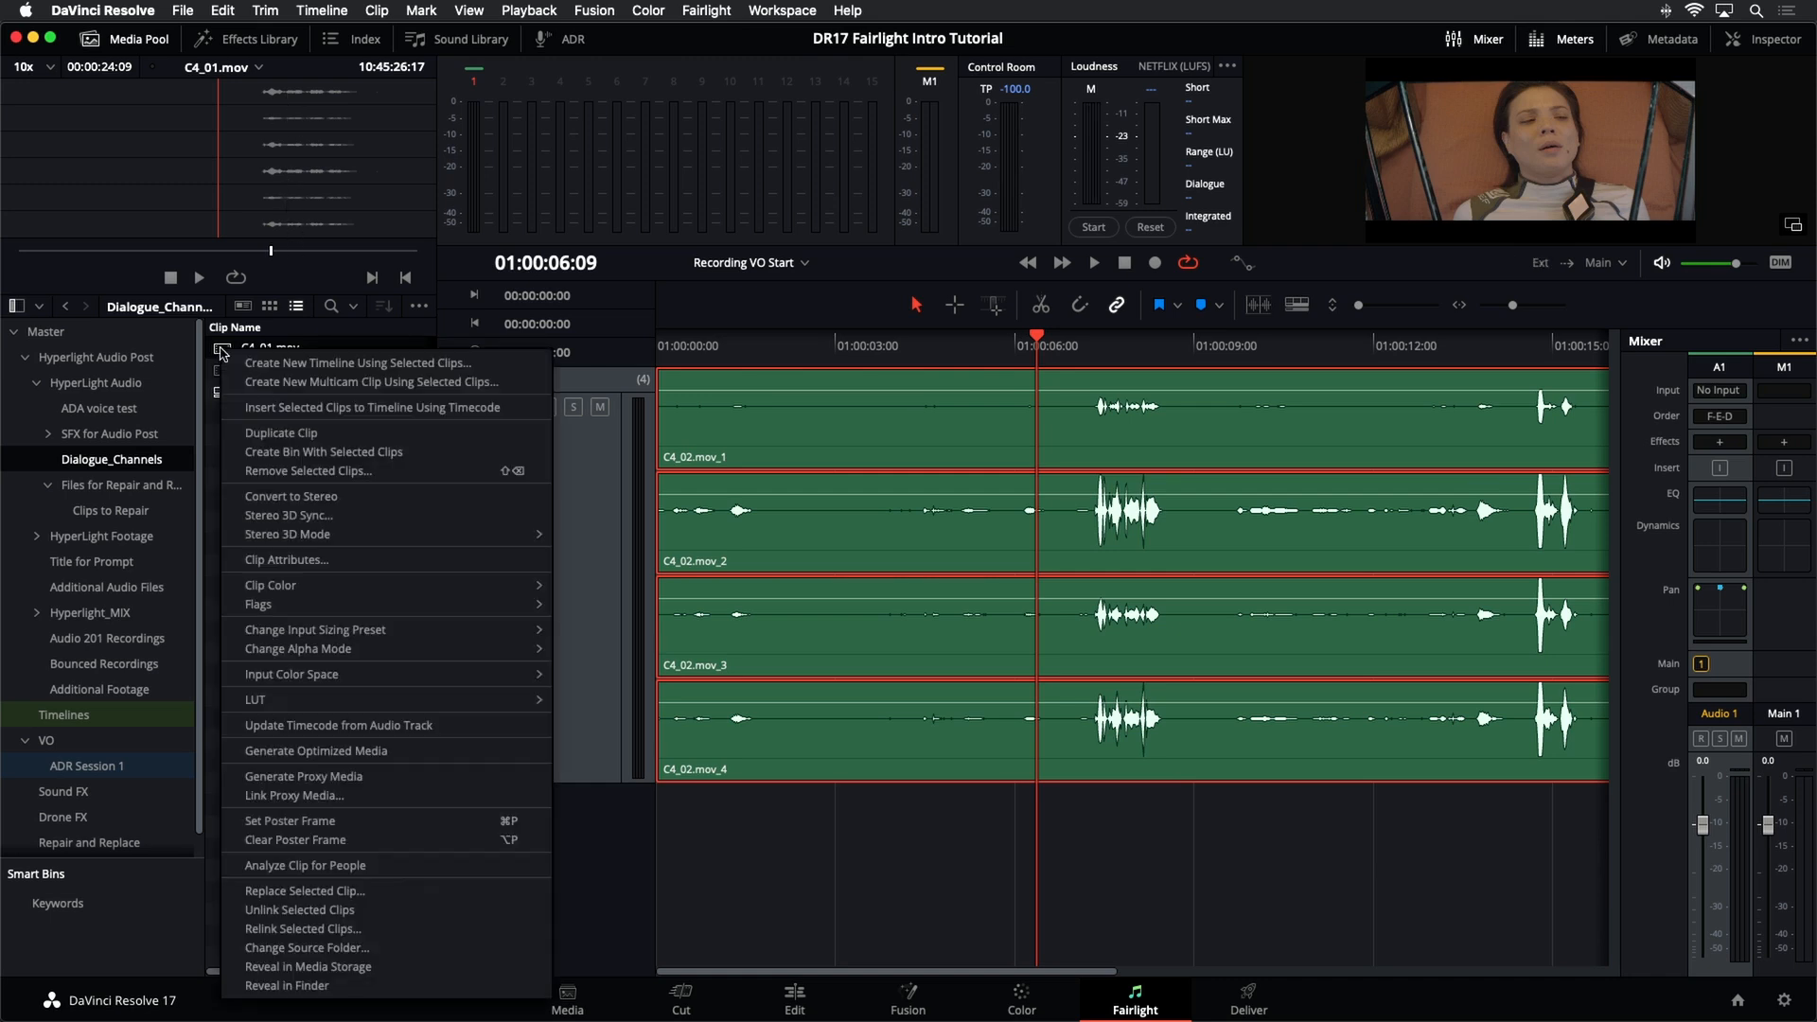
left_click(313, 362)
left_click(1090, 596)
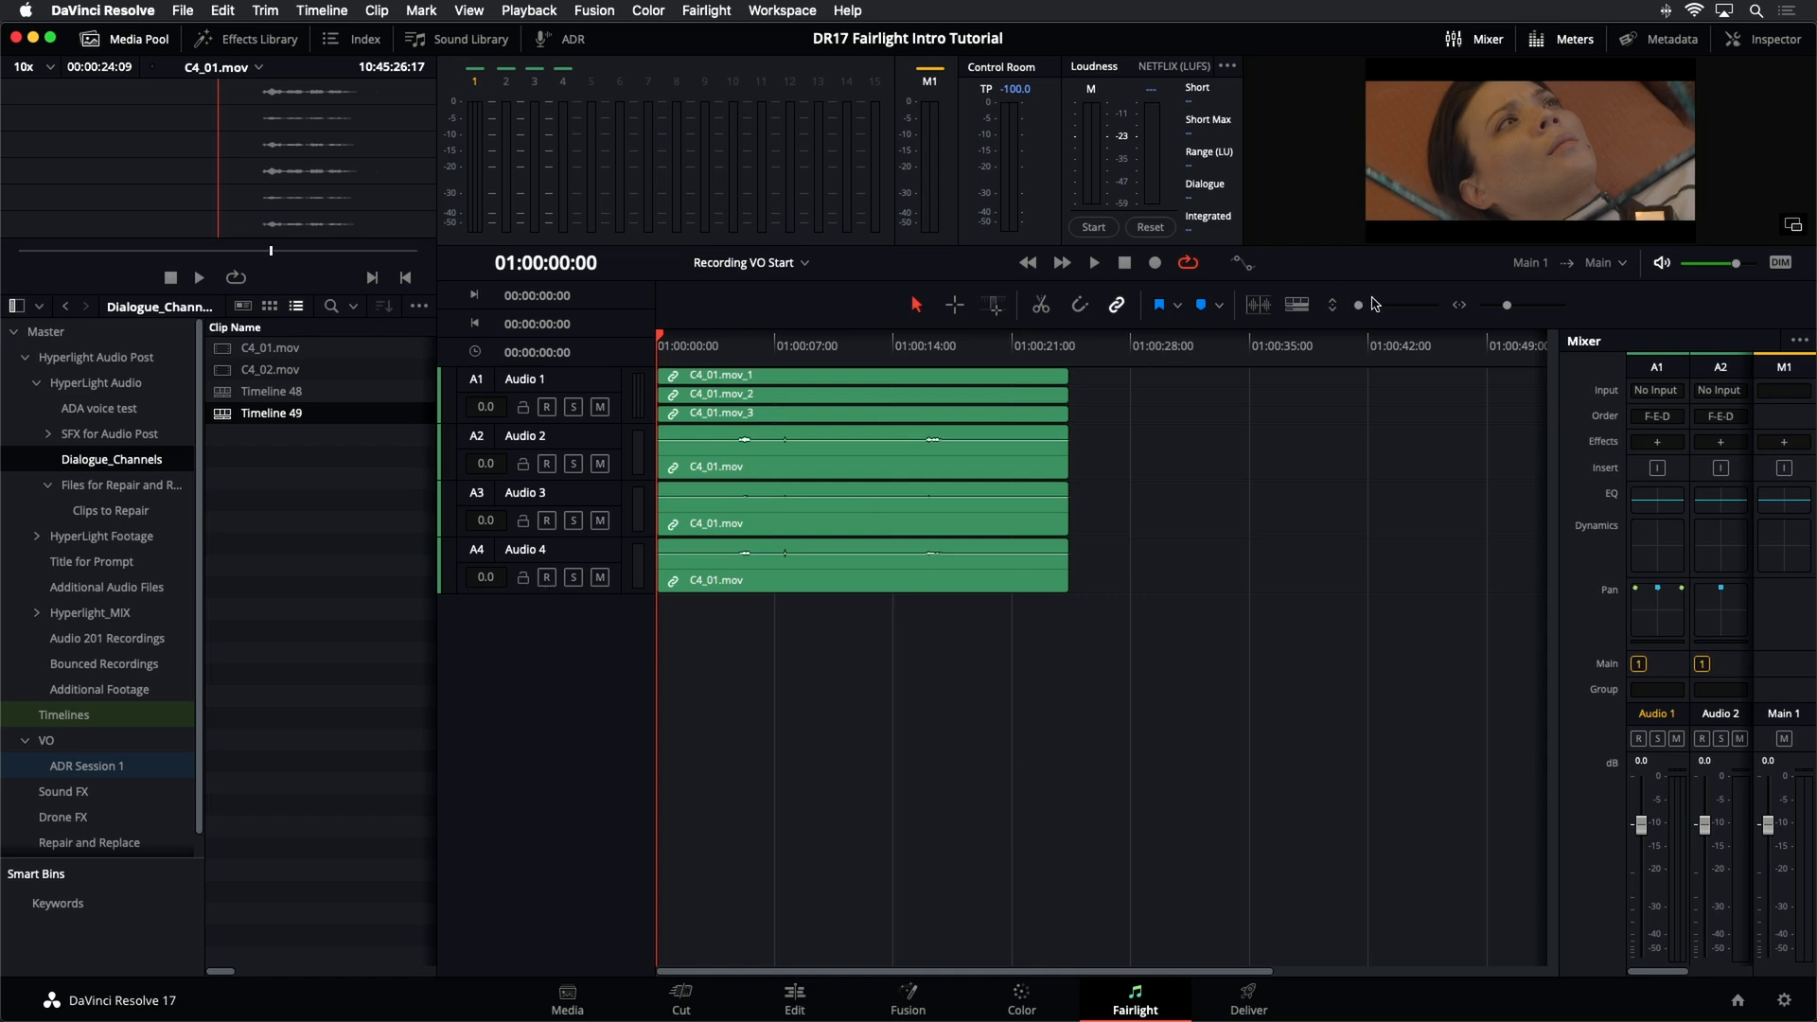
mouse_move(1362, 306)
left_mouse_down()
mouse_move(1383, 308)
mouse_move(1362, 309)
left_mouse_up()
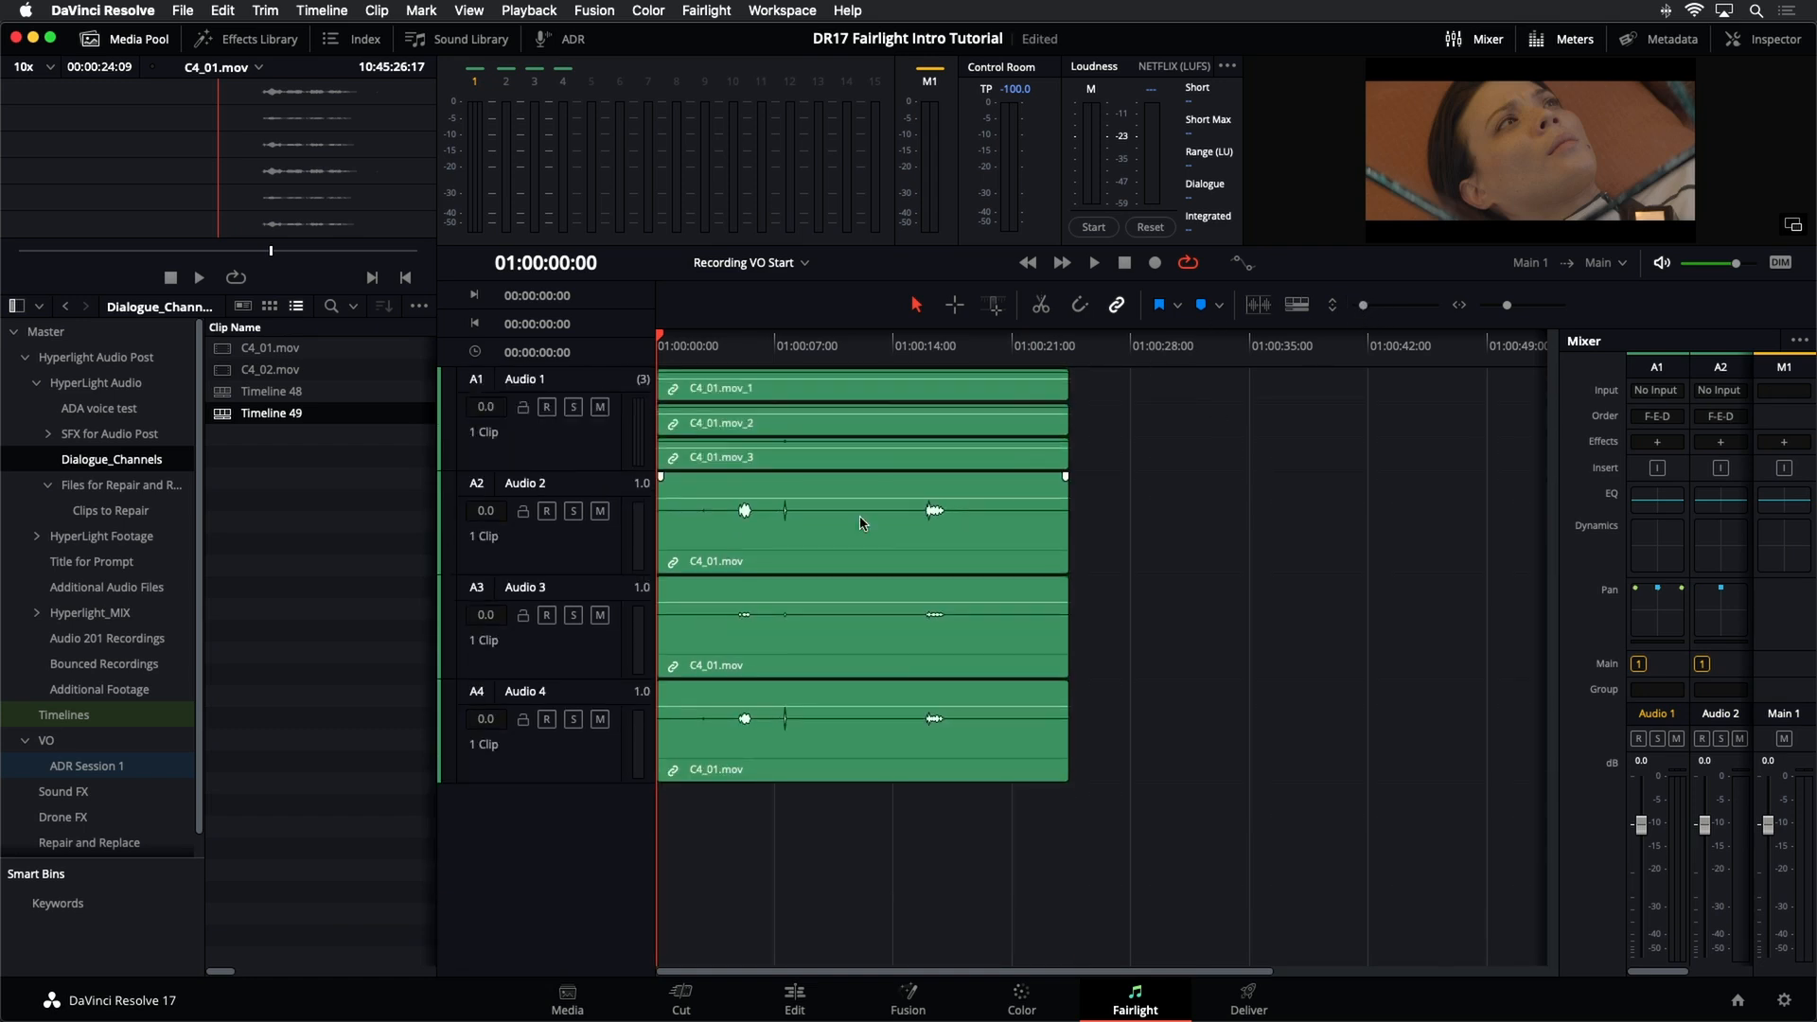
- Go through tracks Audio 1 to Audio 4 to compare the adaptive clip with the separate mono clips
left_click(565, 449)
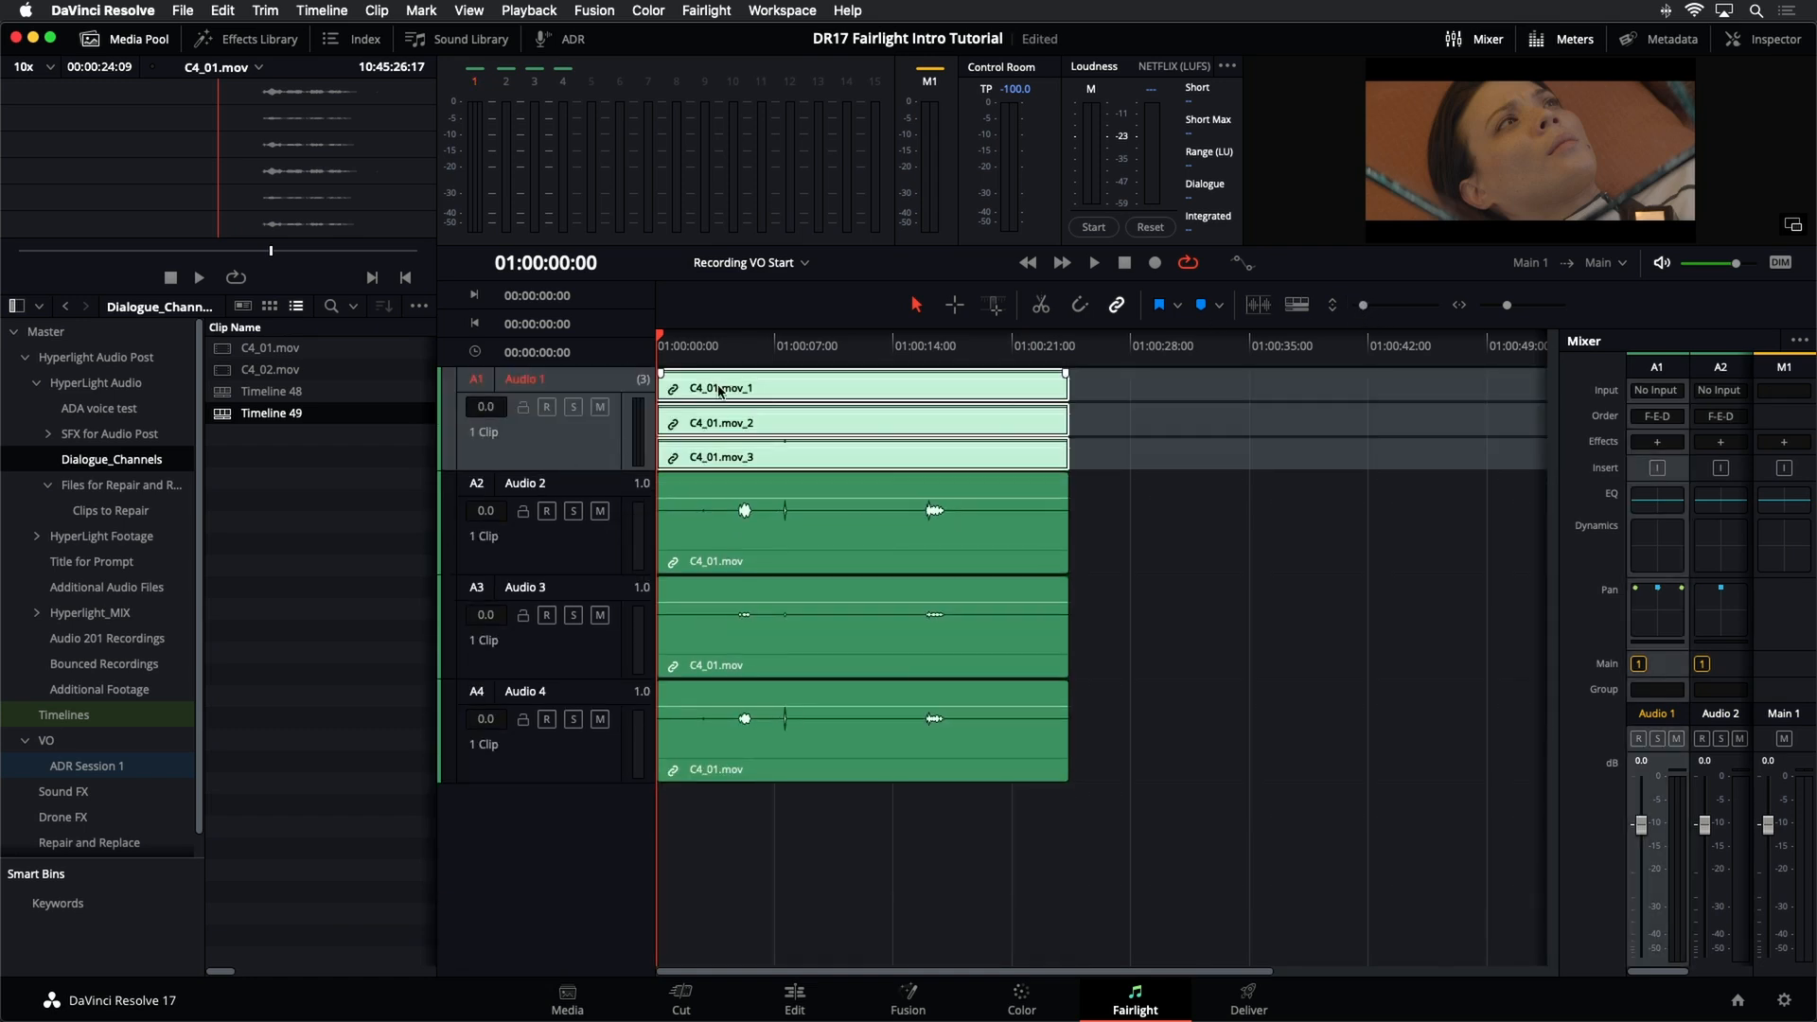
left_click(587, 554)
left_click(593, 657)
left_click(630, 766)
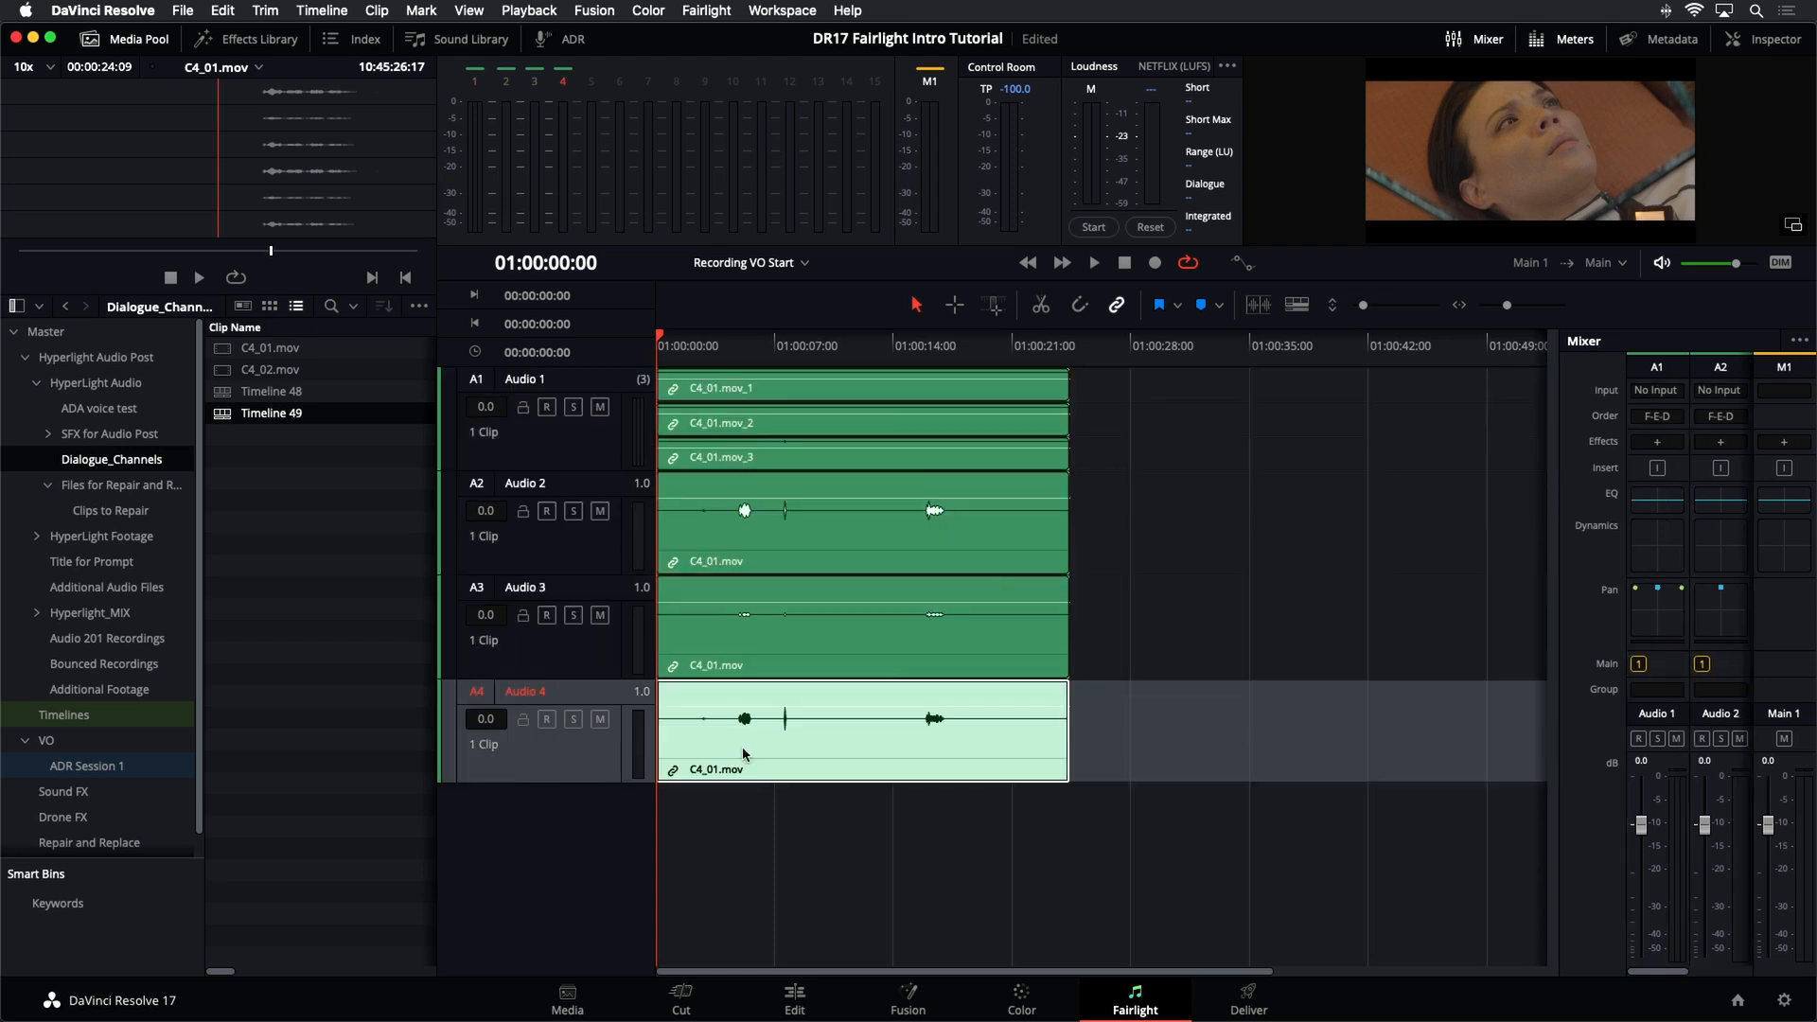
left_click(1180, 679)
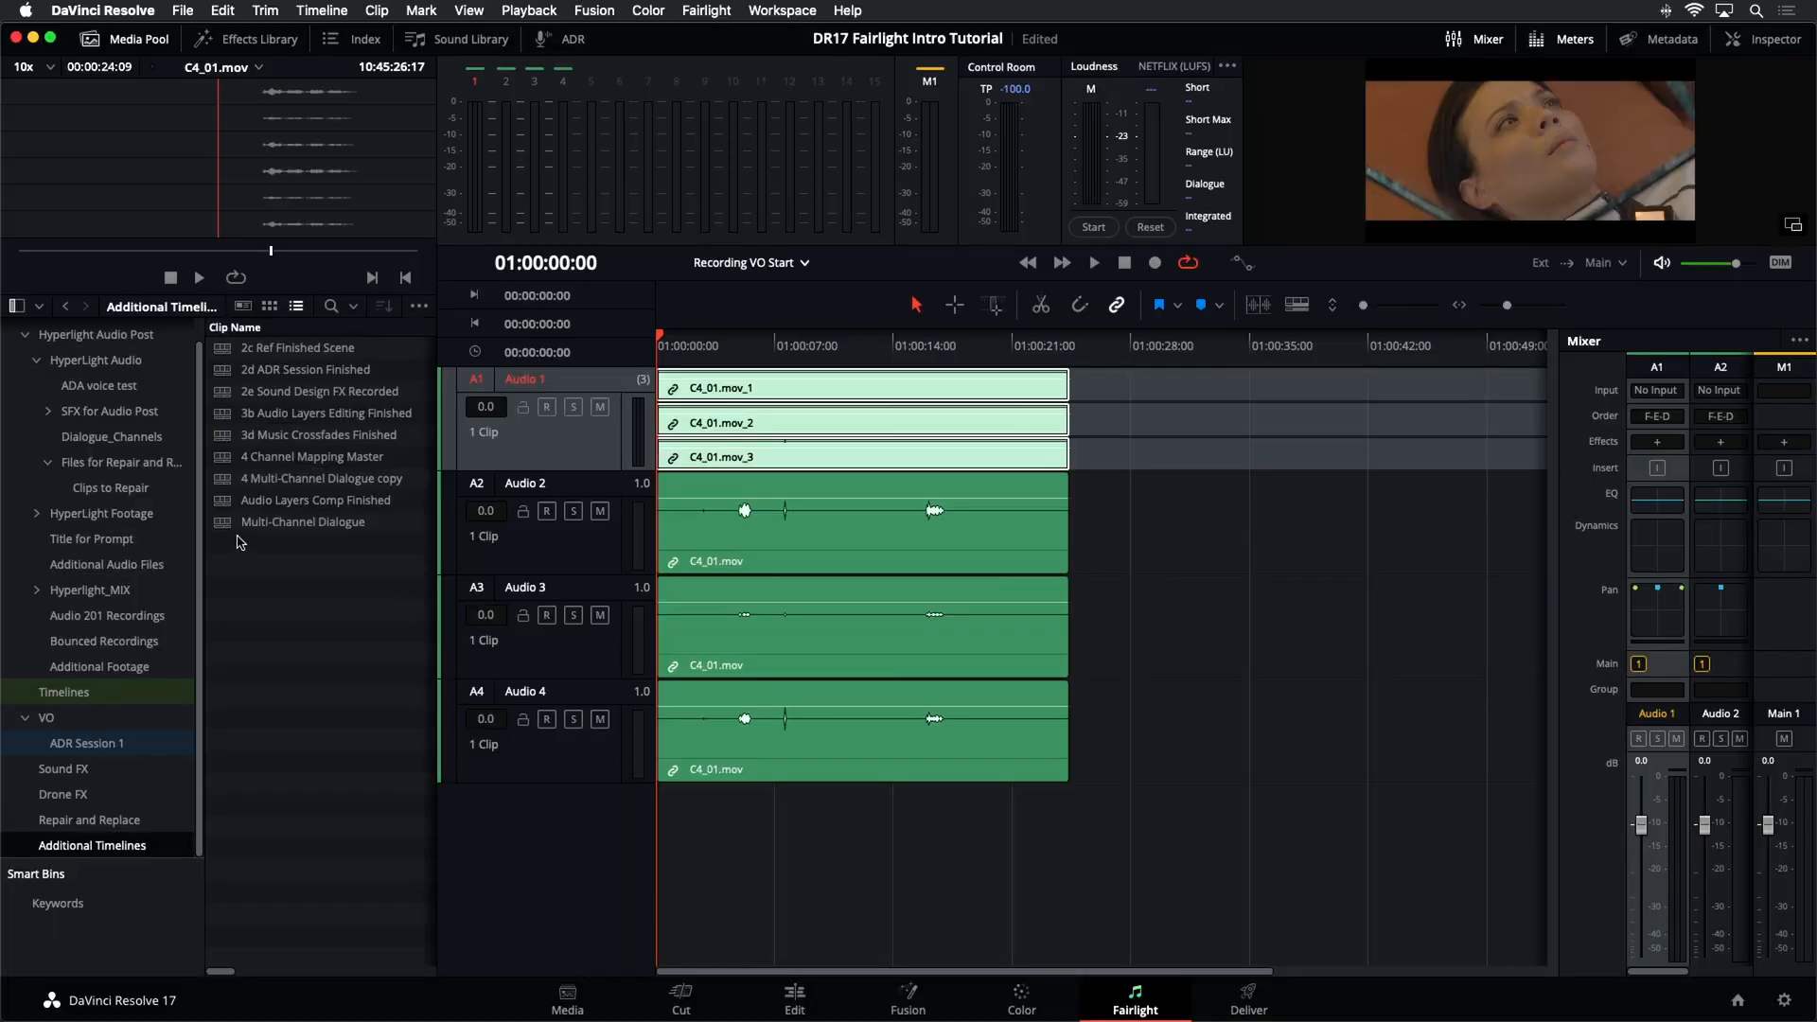
- Open the Multi-Channel Dialogue timeline from the Additional Timelines bin, hide the Media Pool, and fit the whole timeline in view
double_click(221, 524)
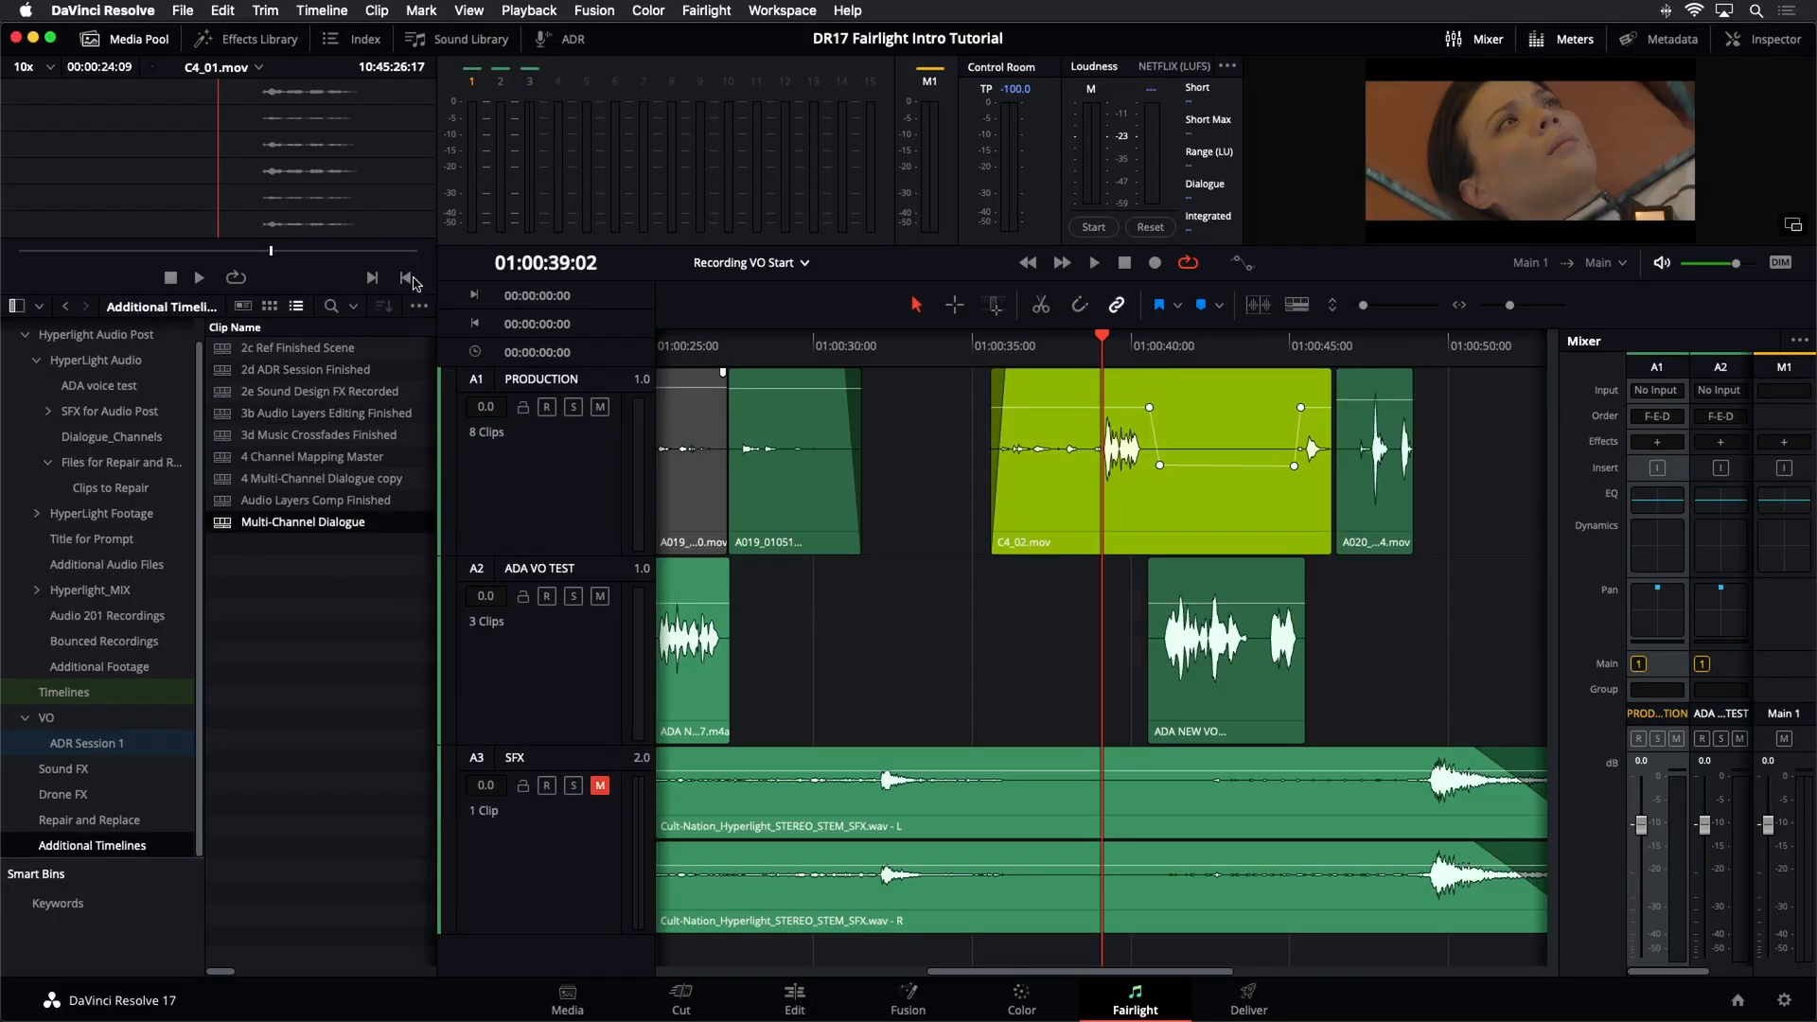
left_click(130, 39)
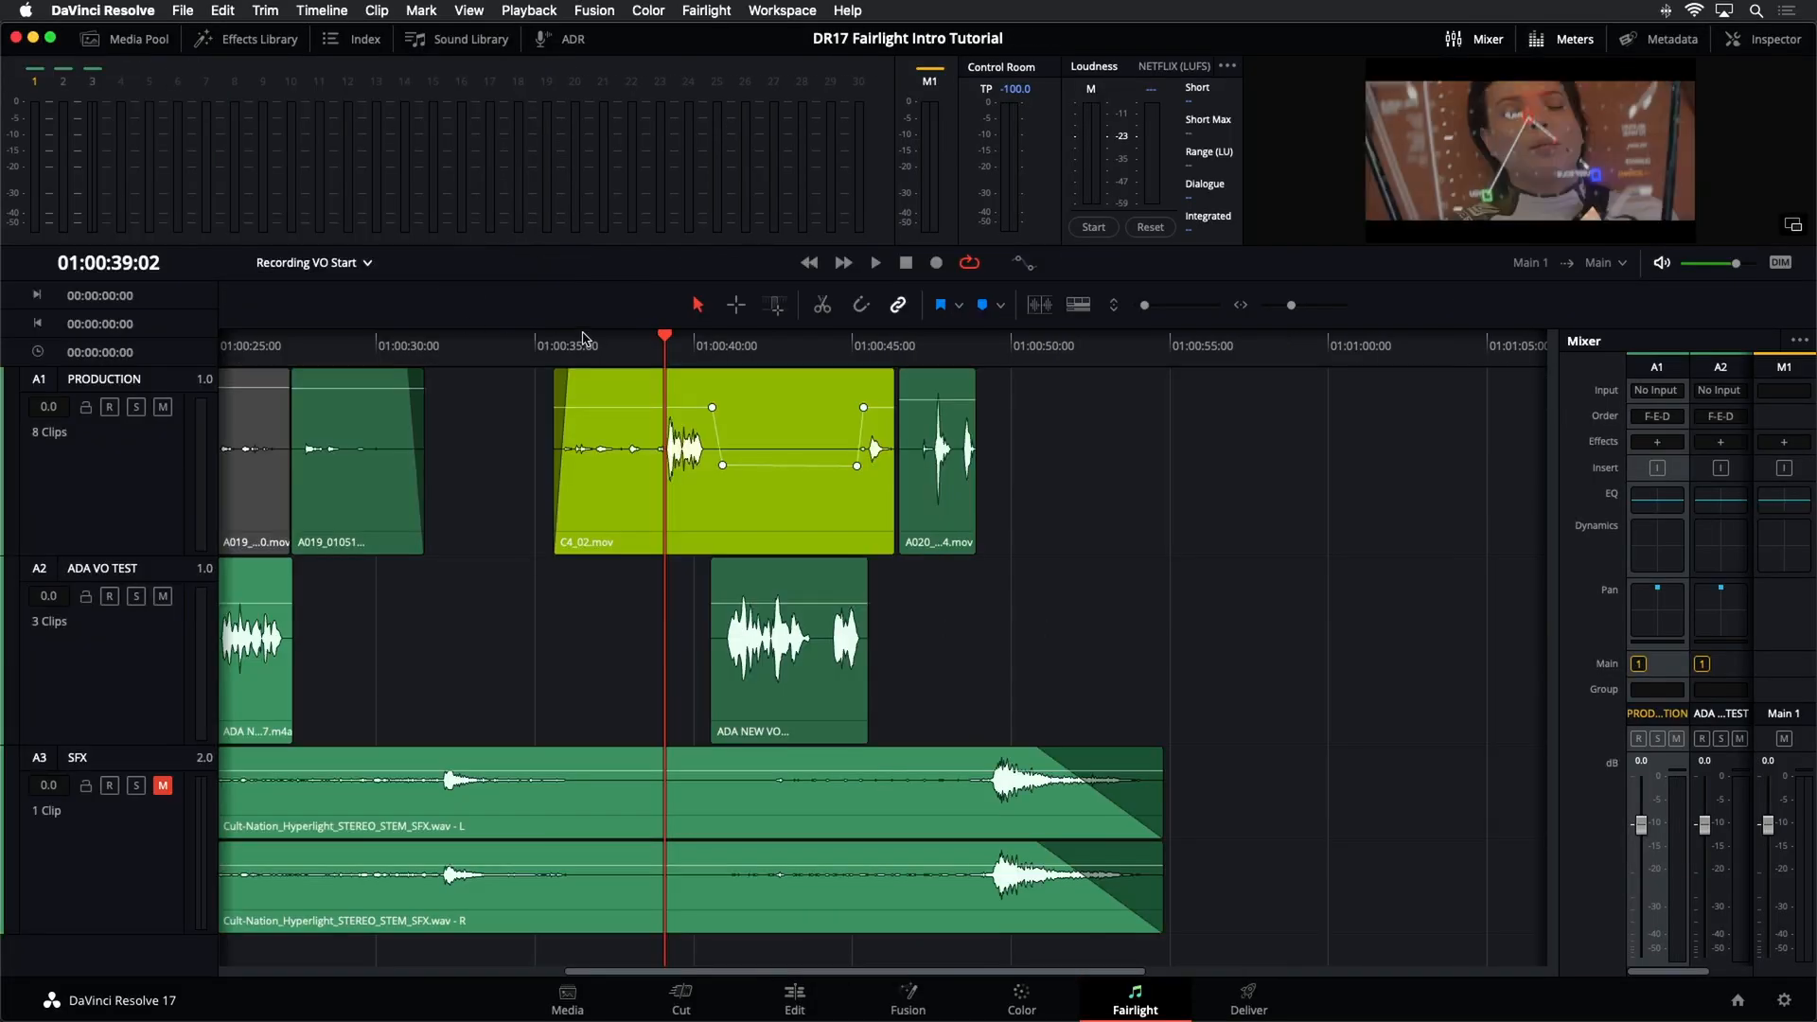
key("shift+z")
left_click(1049, 355)
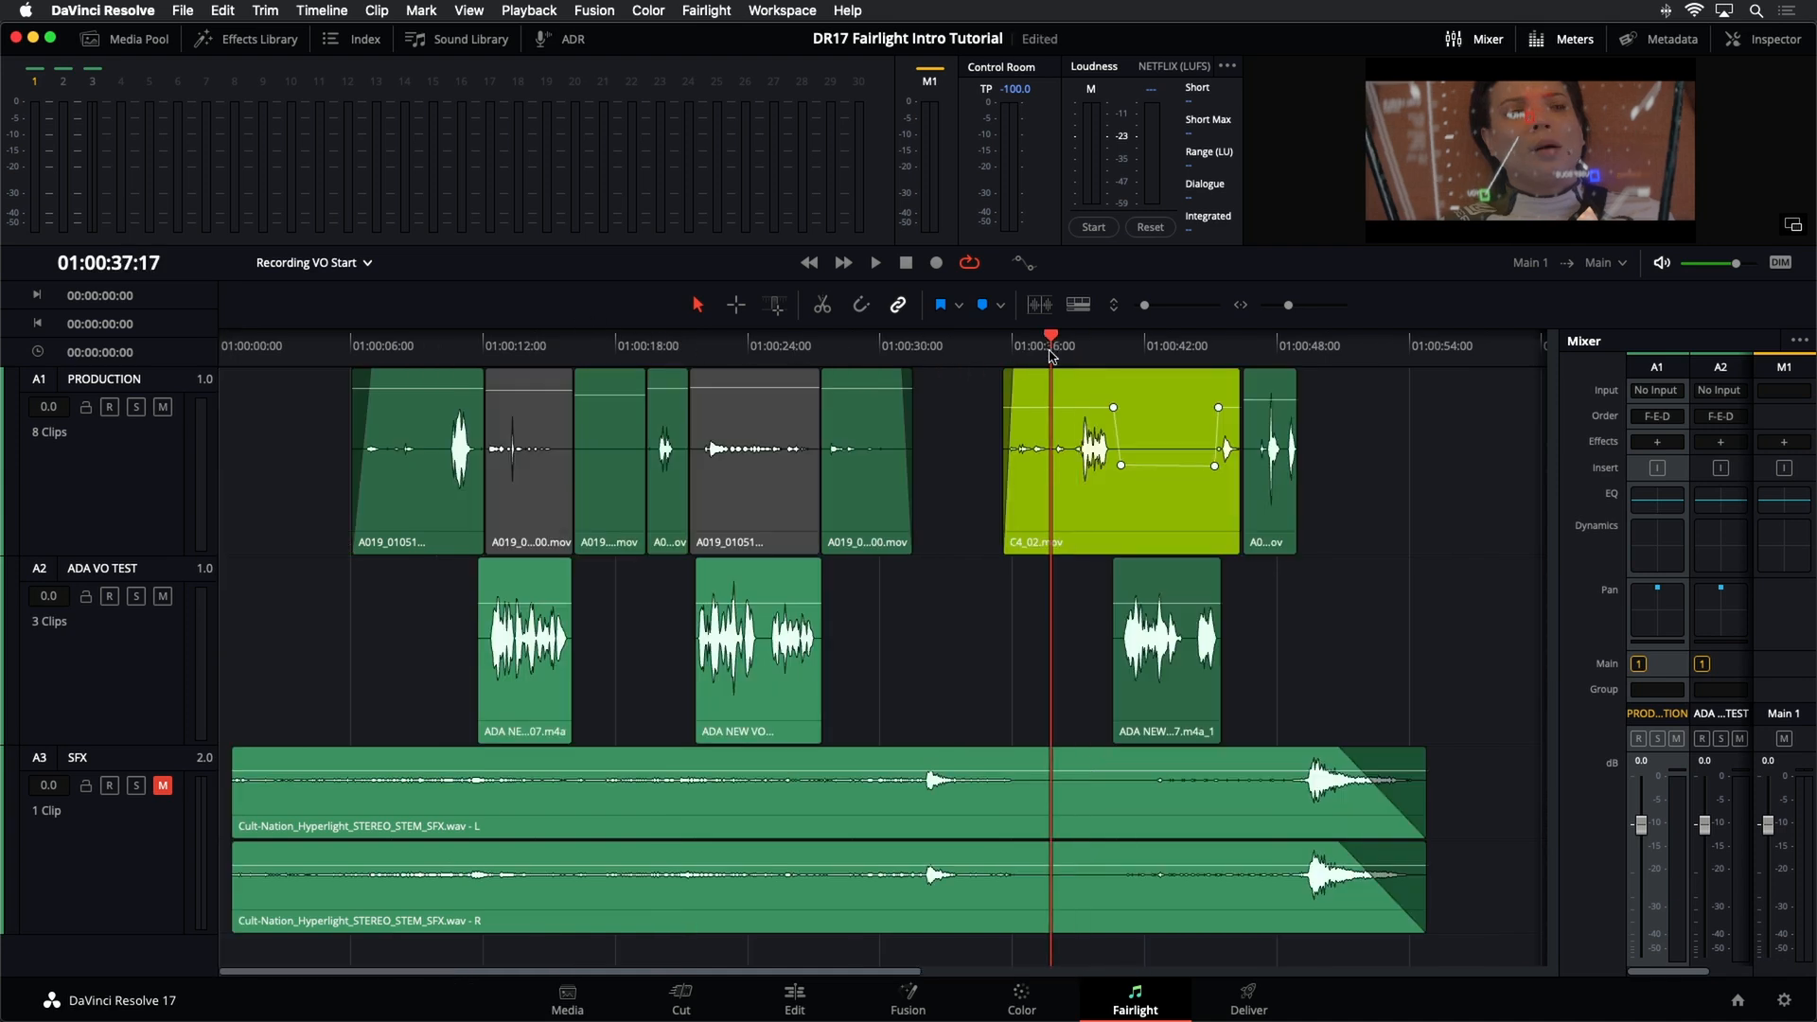
- Set the source channel of C4_02.mov on the PRODUCTION track to Embedded Channel 1 and place the playhead shortly before the clip
right_click(1096, 490)
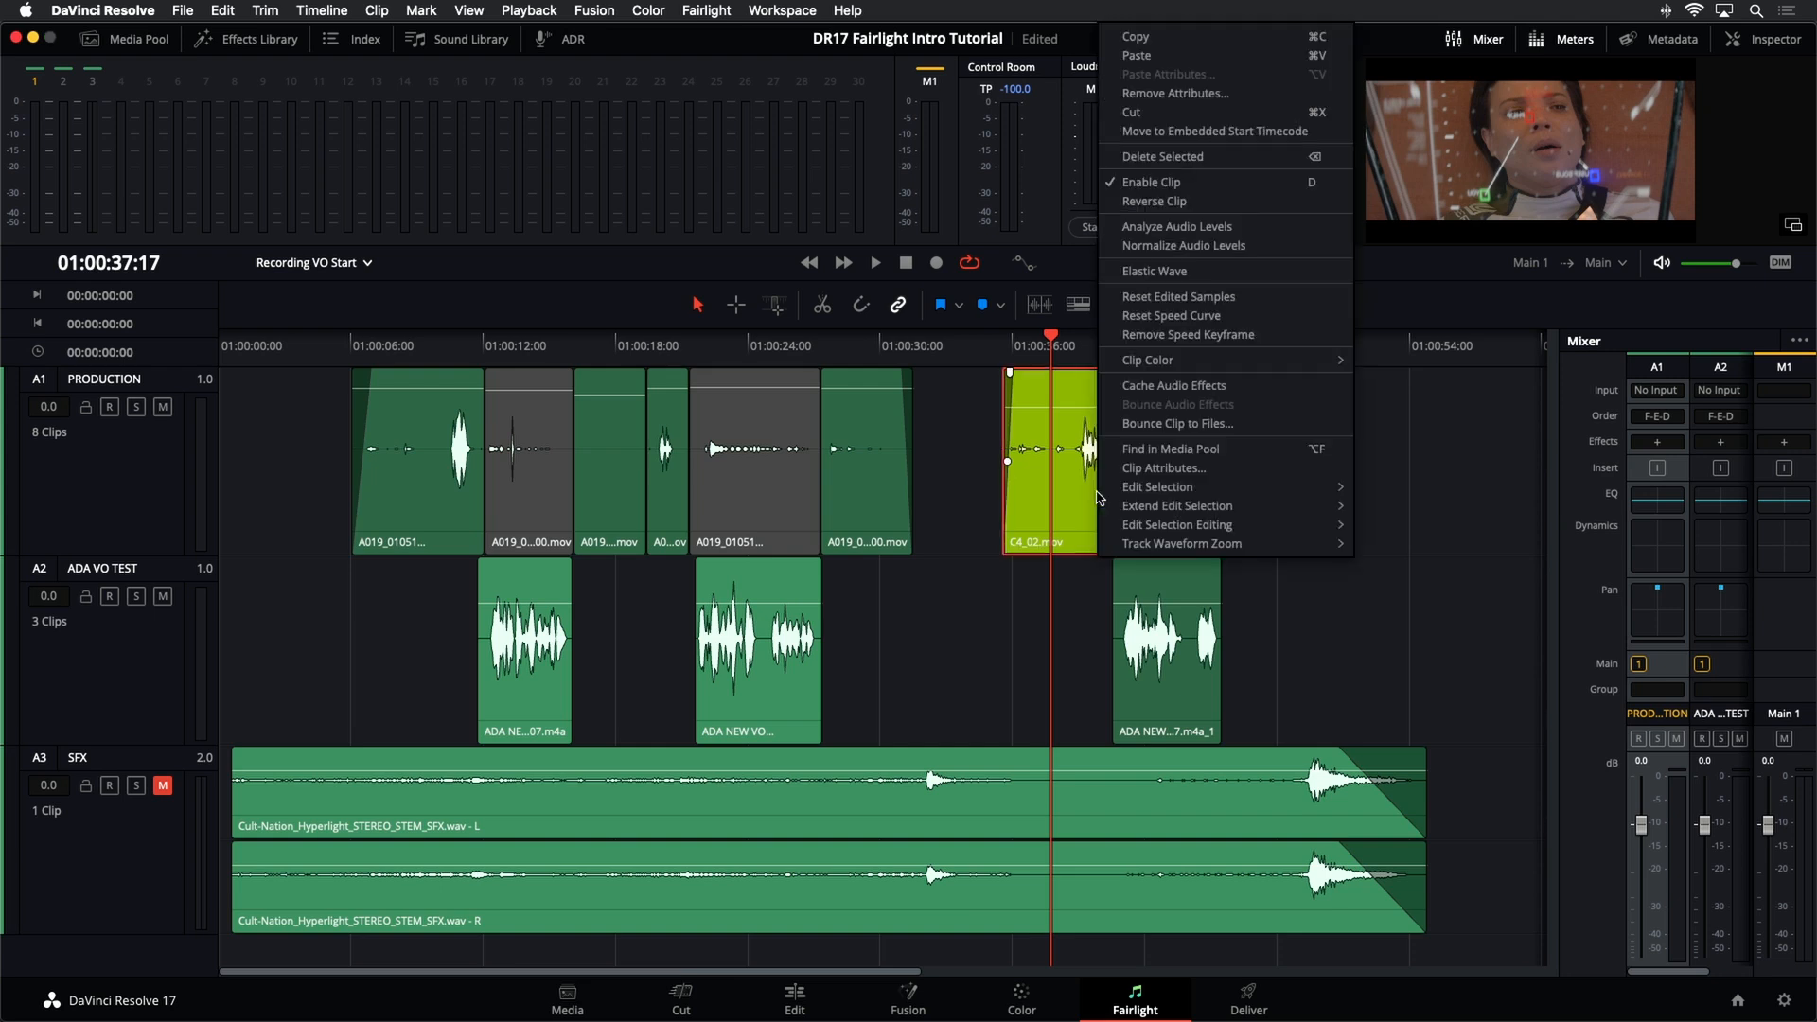
left_click(1169, 467)
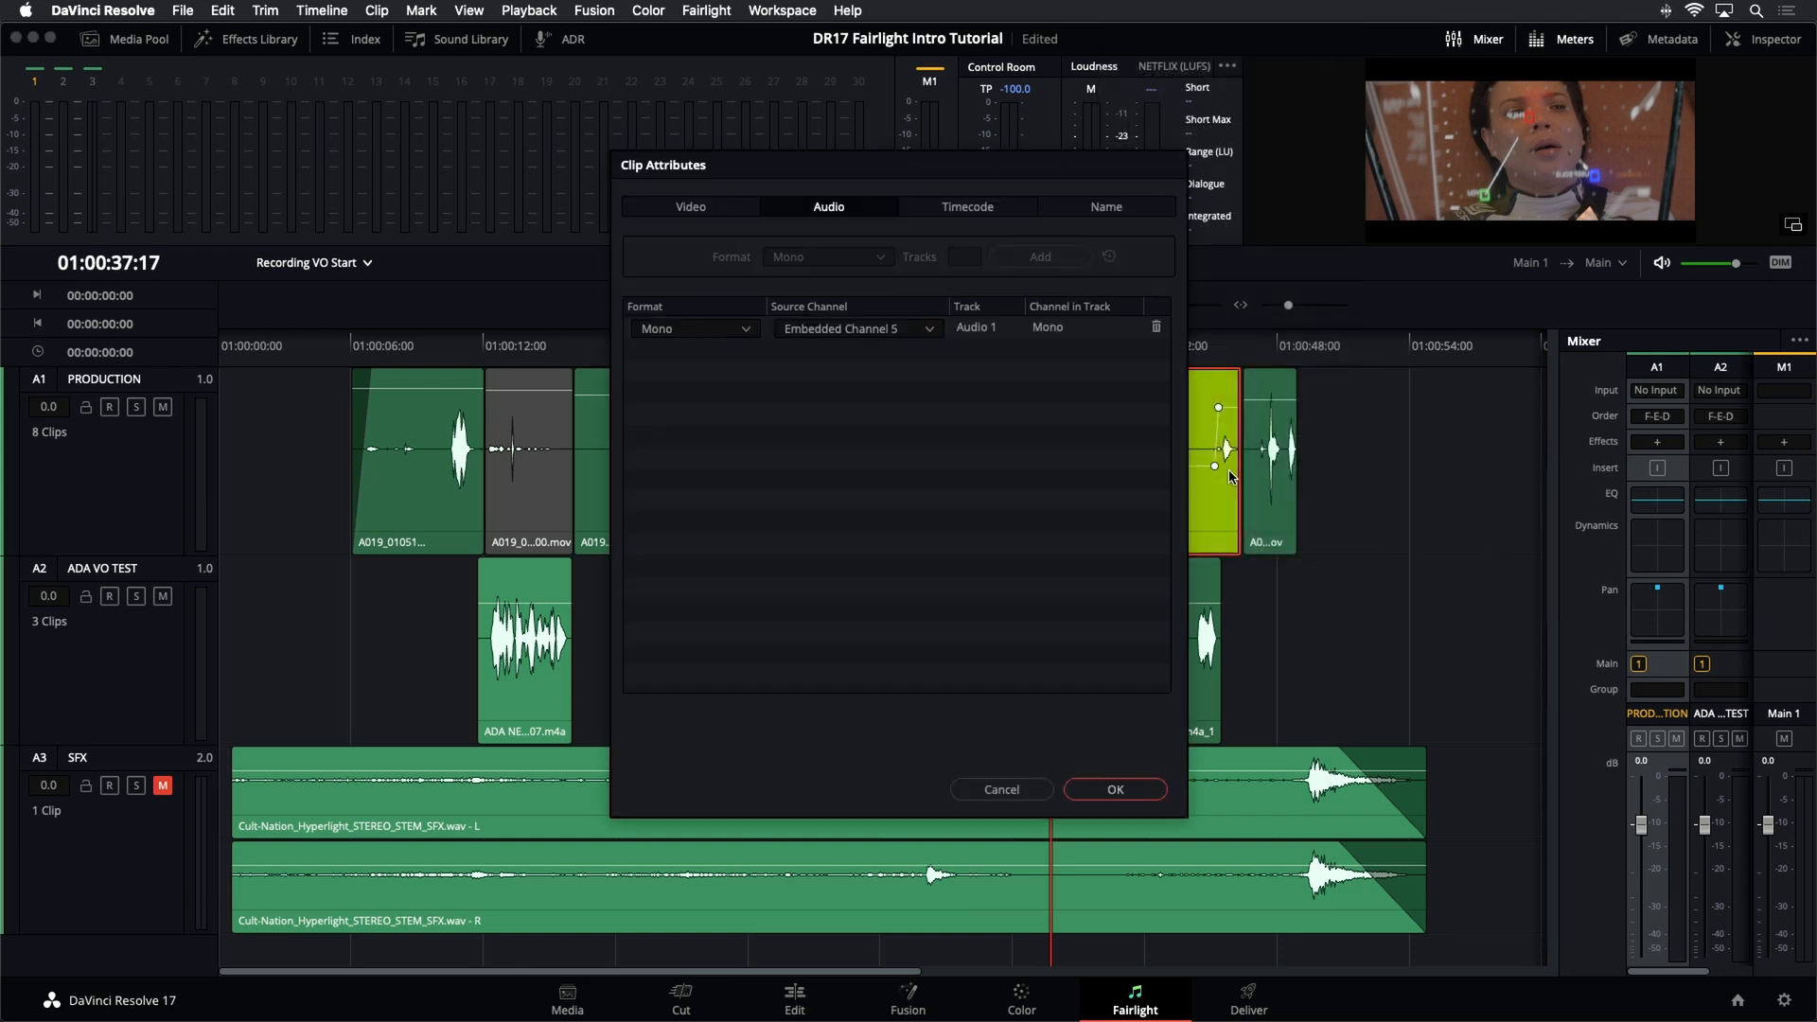
left_click(828, 331)
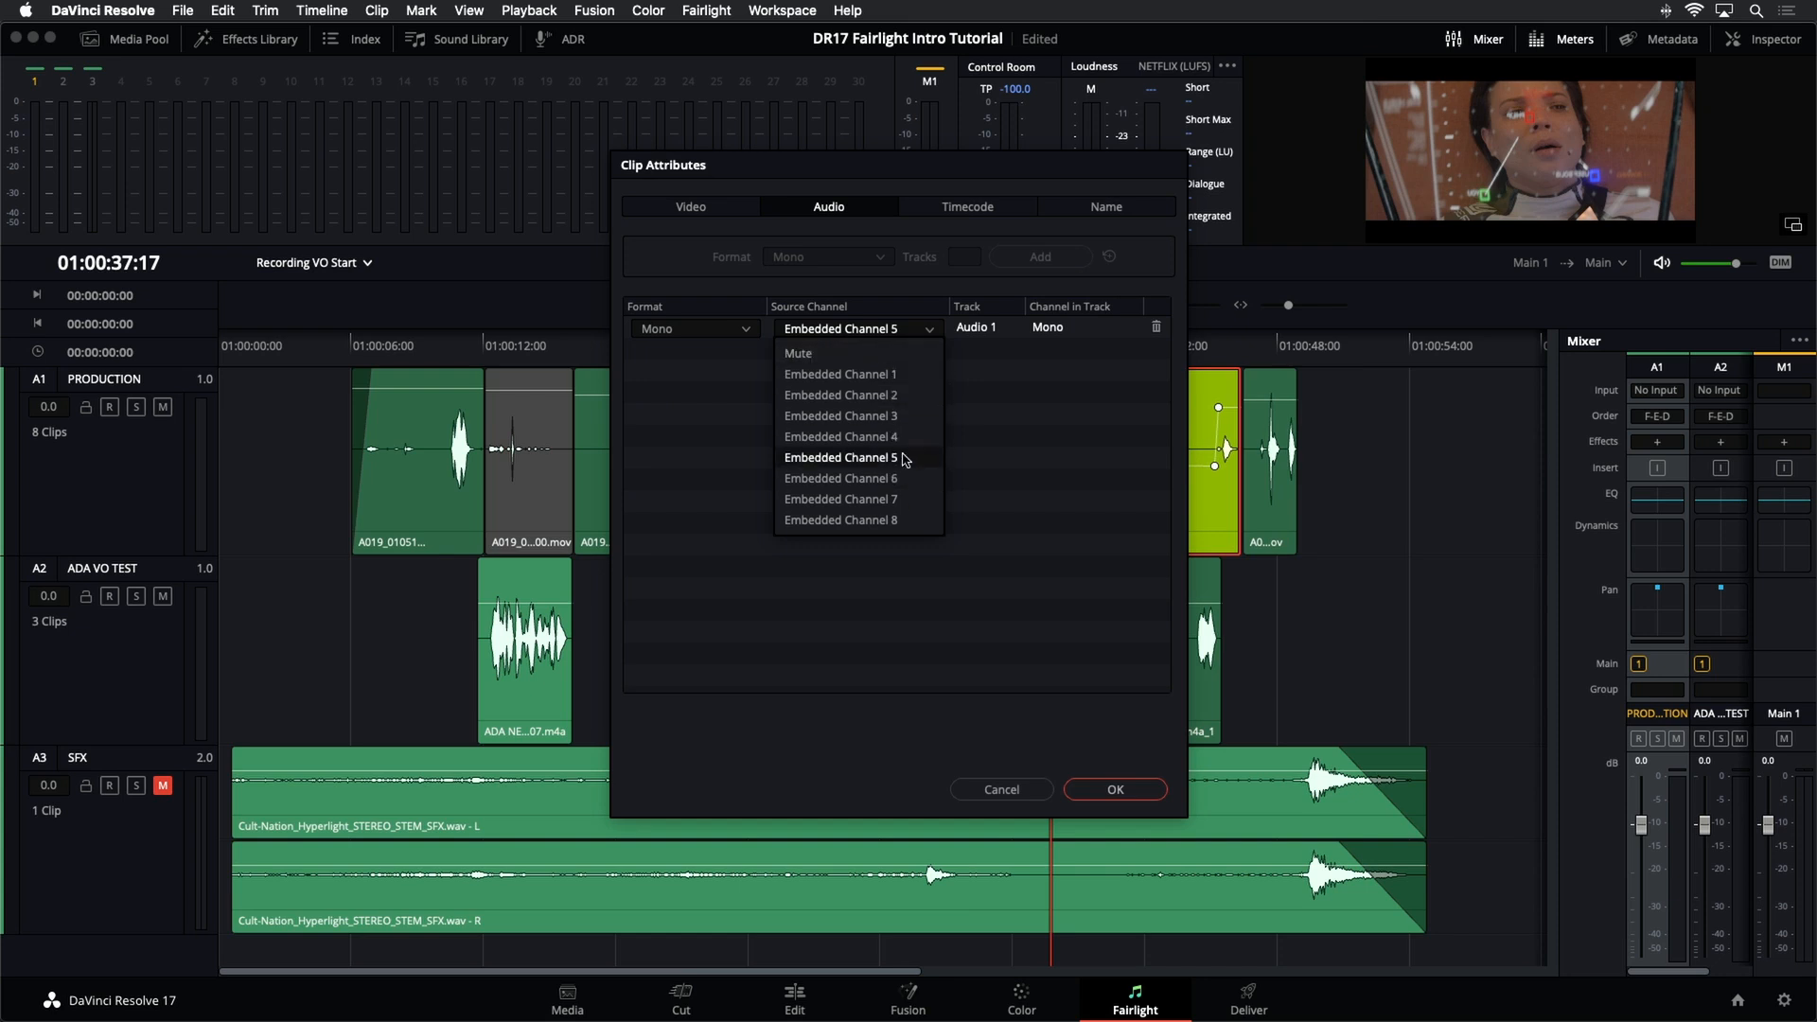
left_click(849, 377)
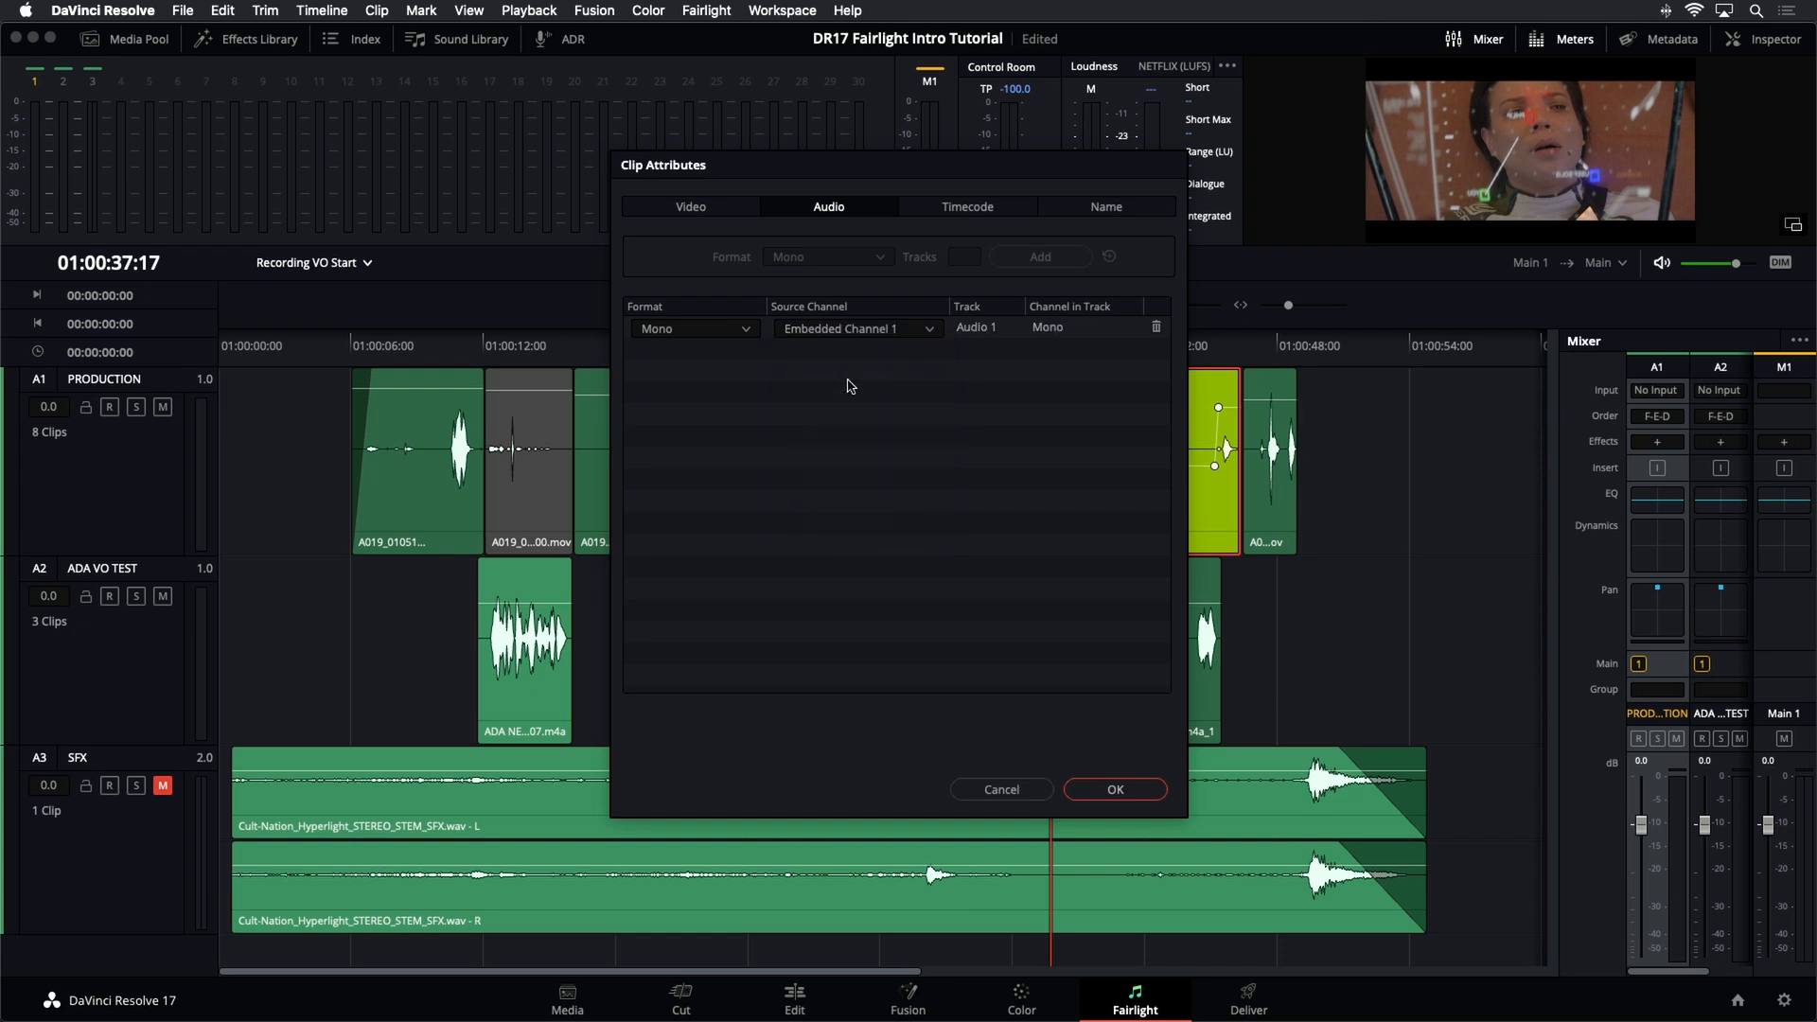
left_click(1140, 794)
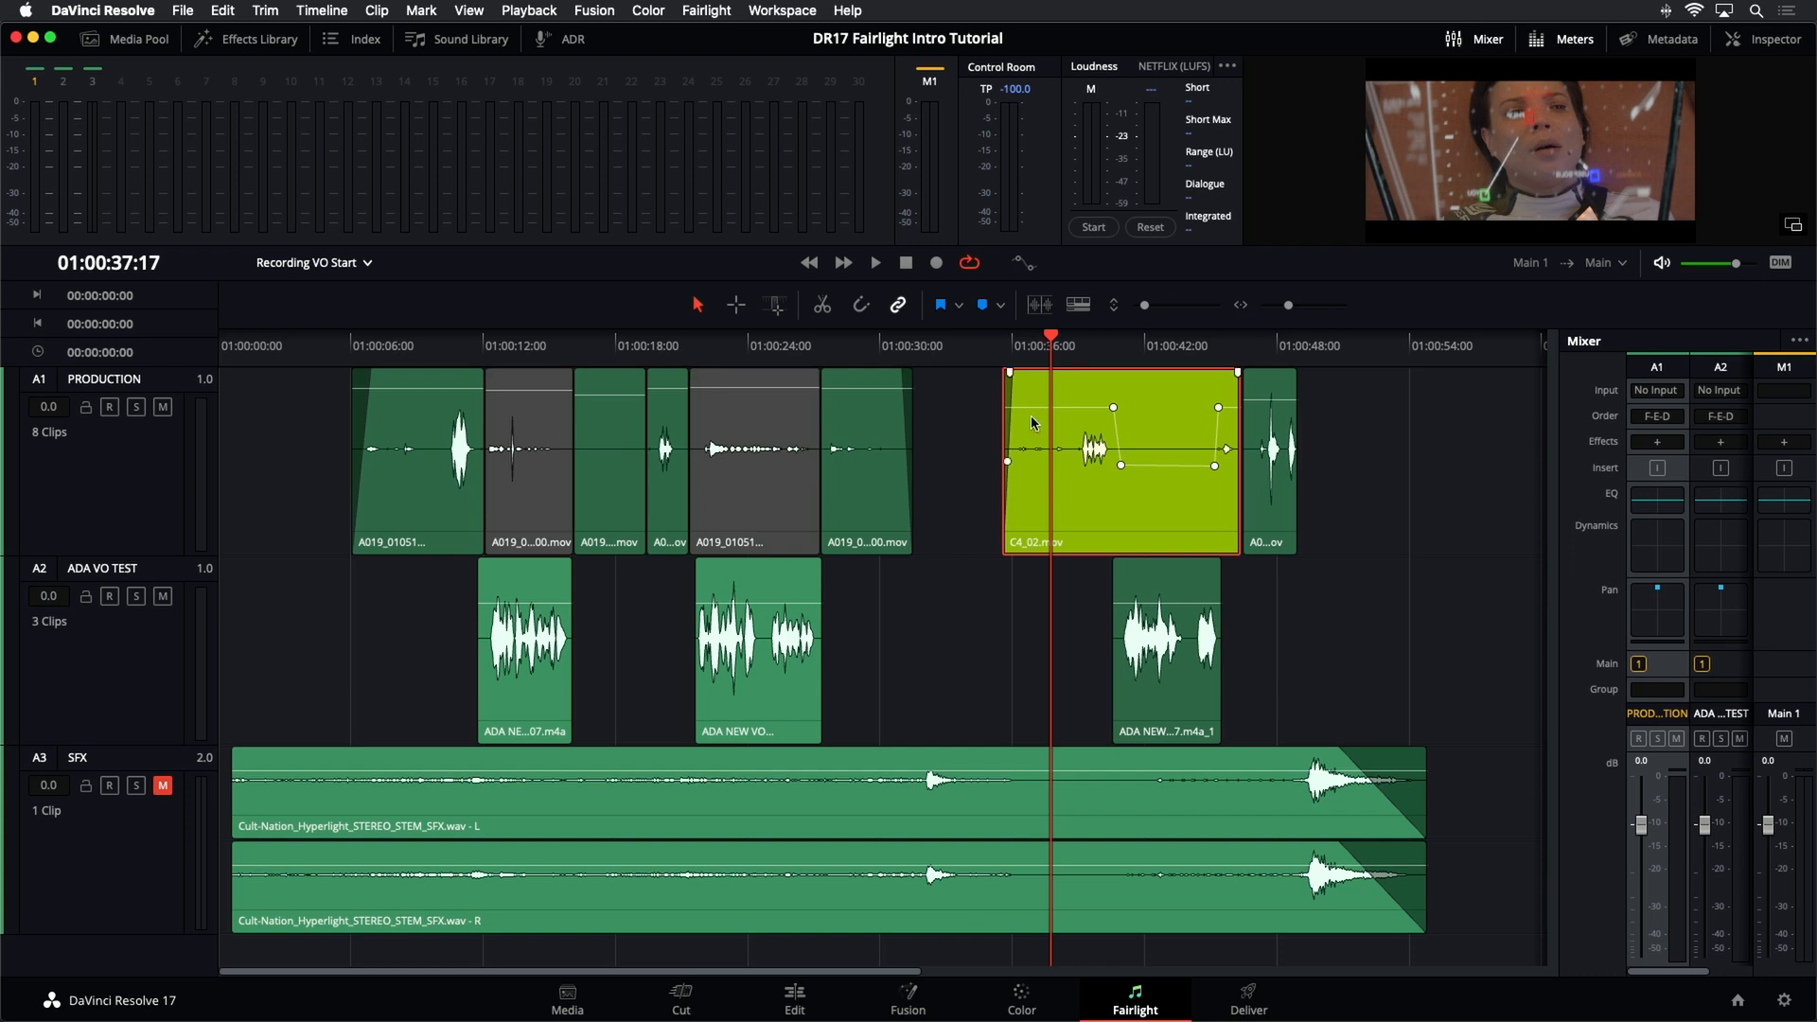
left_click(970, 352)
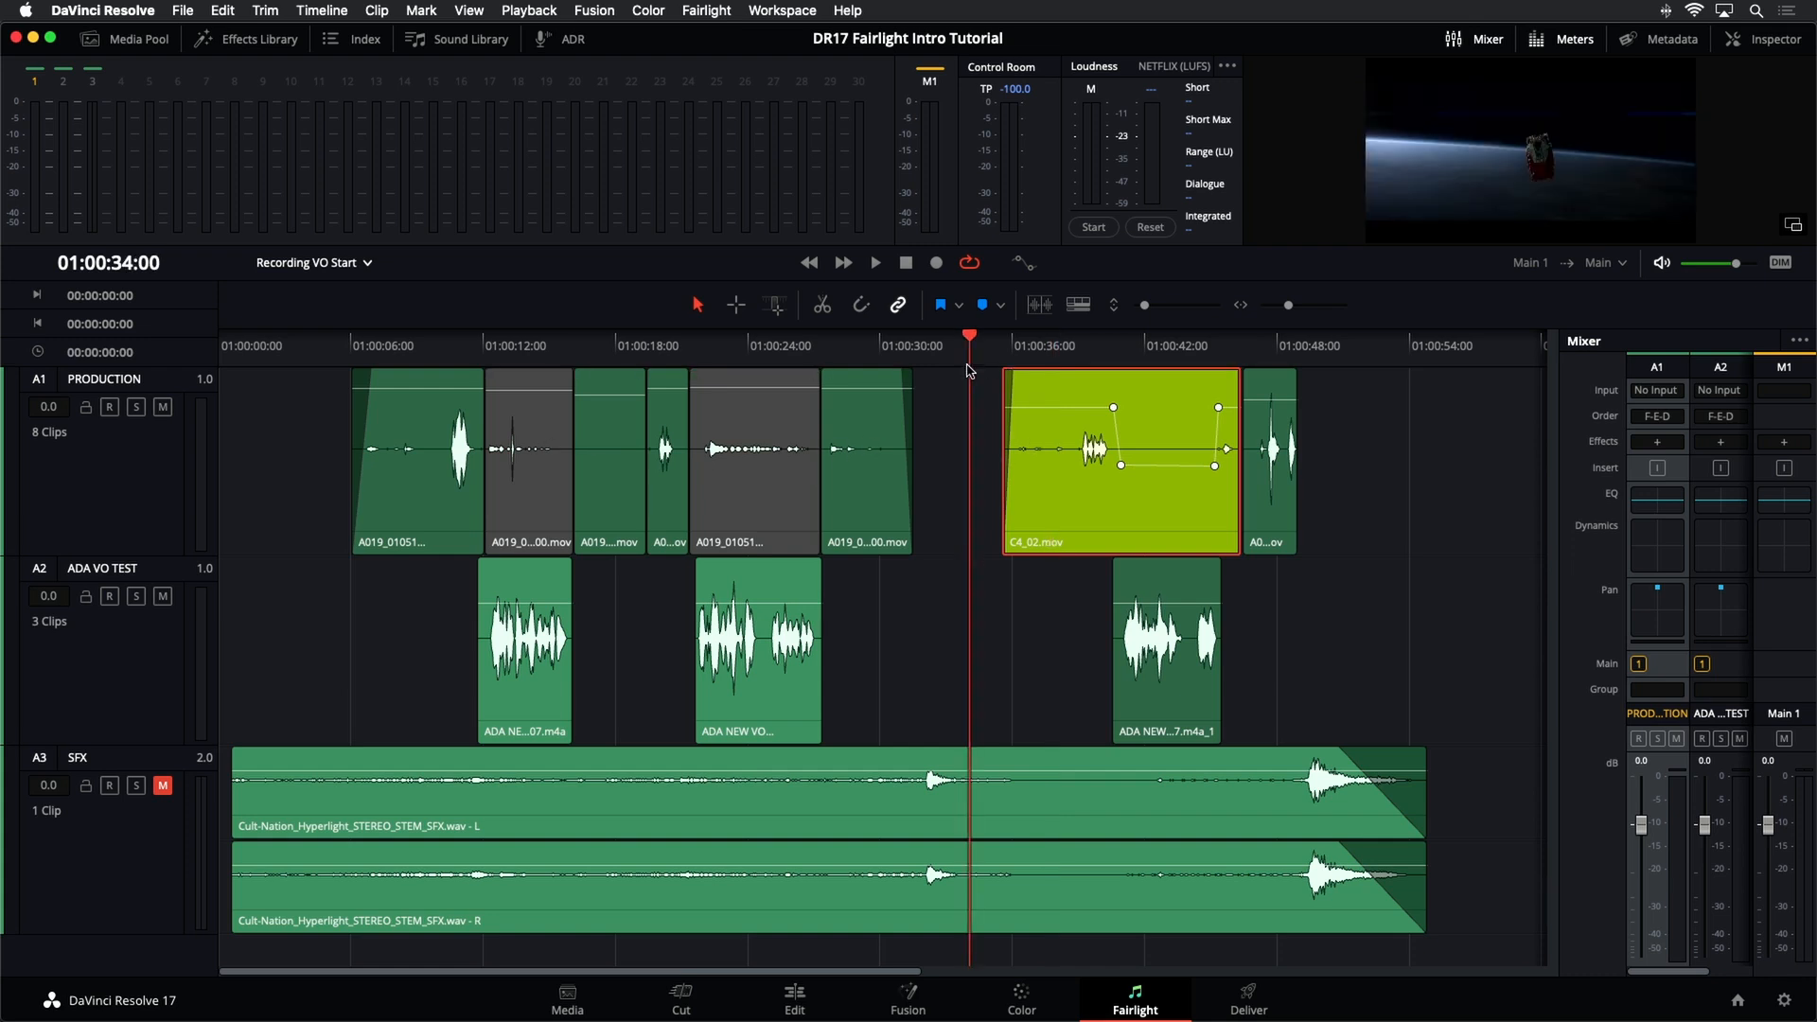